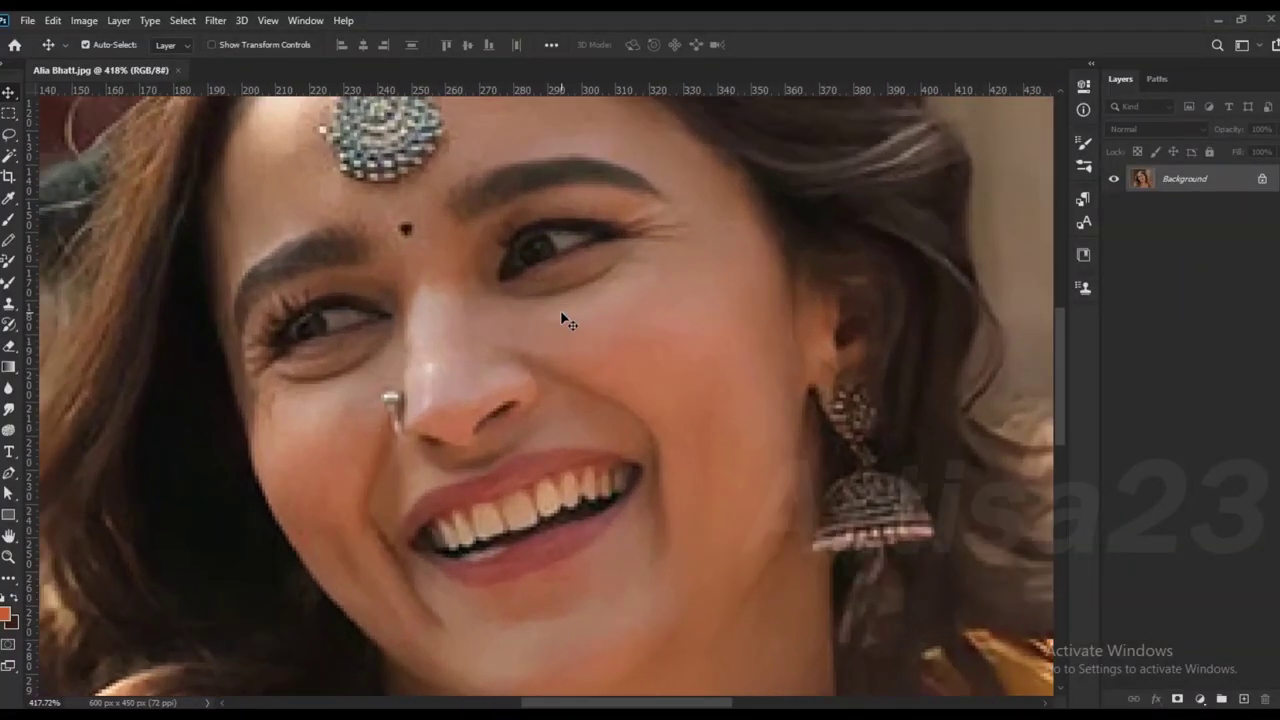
Step: With the Pen tool, start the outline at the lower hair and trace up the left hair edge
scroll(562, 318, "down", 1)
scroll(562, 318, "down", 3)
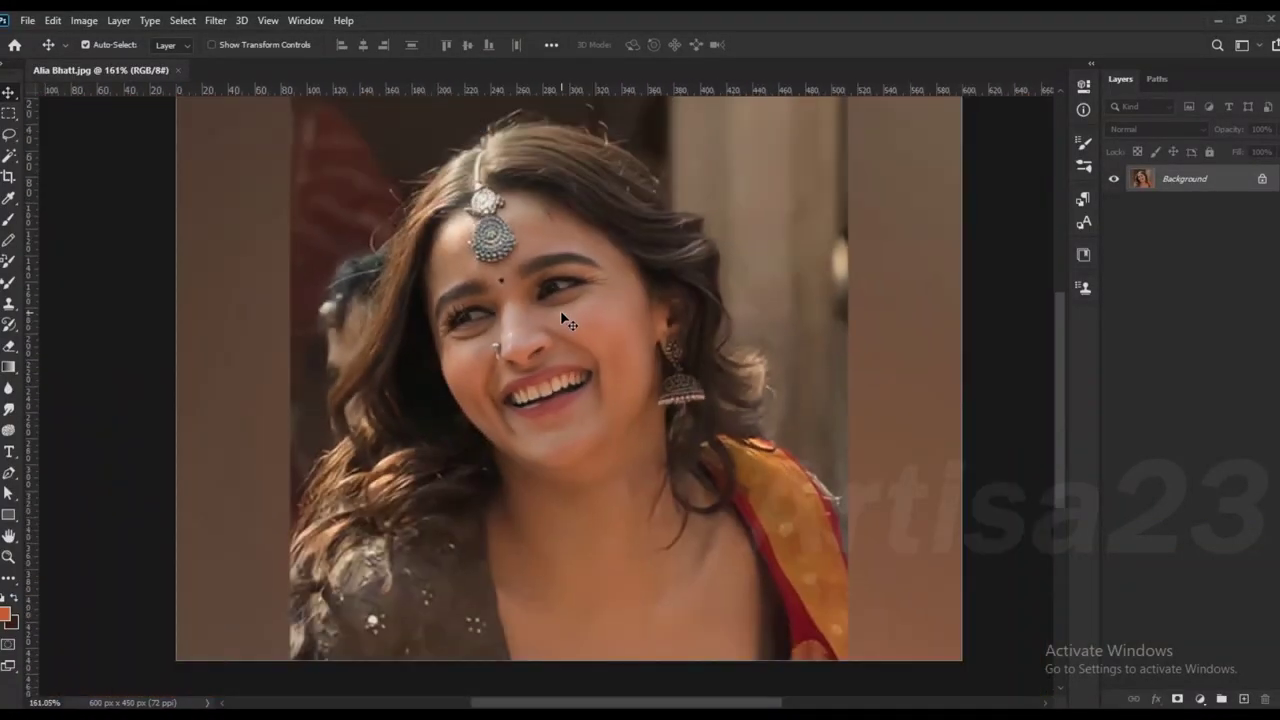
left_click(8, 476)
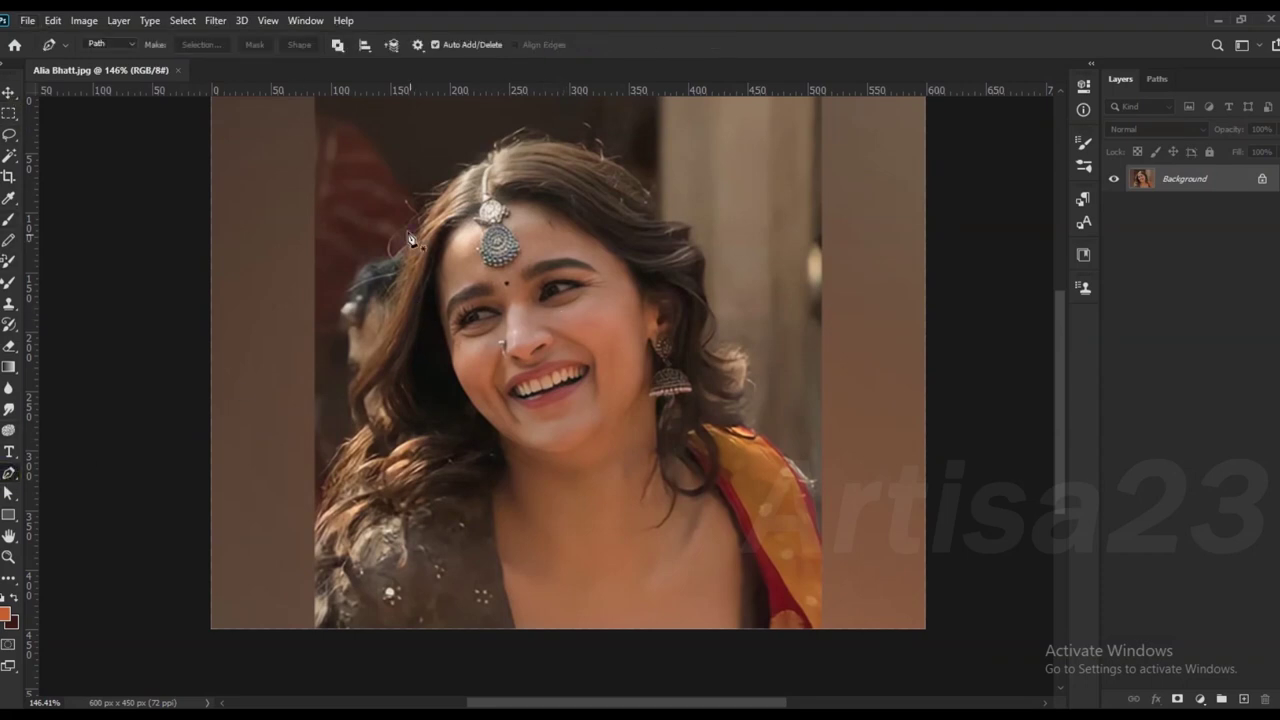
scroll(336, 466, "up", 2)
scroll(330, 470, "up", 1)
left_click(297, 507)
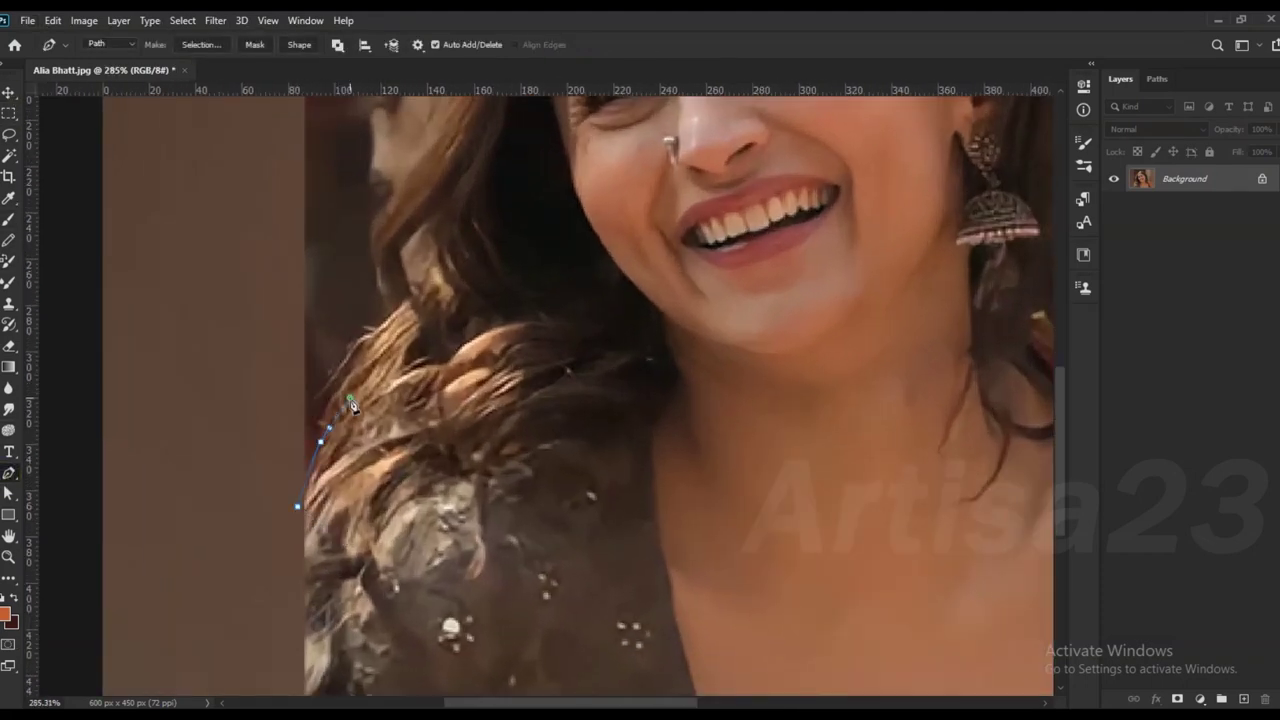
left_click(363, 334)
left_click(378, 291)
left_click_drag(387, 249, 379, 414)
left_click(400, 340)
scroll(400, 340, "down", 1)
scroll(399, 332, "up", 1)
left_click(428, 314)
left_click(446, 262)
Step: Continue the path across the top of the hair and down the right side below the ear
scroll(418, 304, "down", 1)
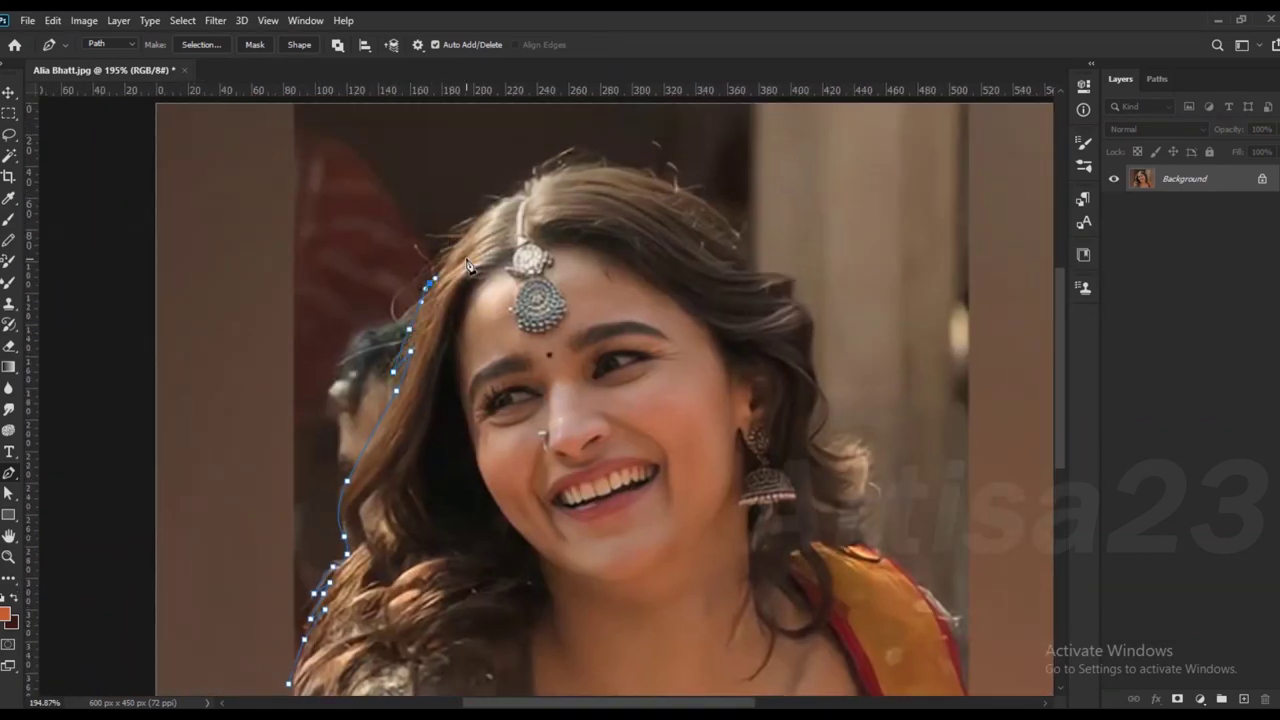
scroll(493, 208, "up", 2)
left_click(652, 158)
left_click(755, 178)
left_click(822, 218)
left_click(845, 248)
left_click(722, 233)
left_click(775, 250)
left_click(793, 288)
left_click(808, 318)
left_click(808, 373)
left_click(815, 397)
left_click(831, 436)
left_click(826, 475)
left_click(816, 495)
left_click(856, 512)
Step: Trace the right shoulder, add corners below the photo, and close the path at its start
left_click_drag(893, 557, 857, 370)
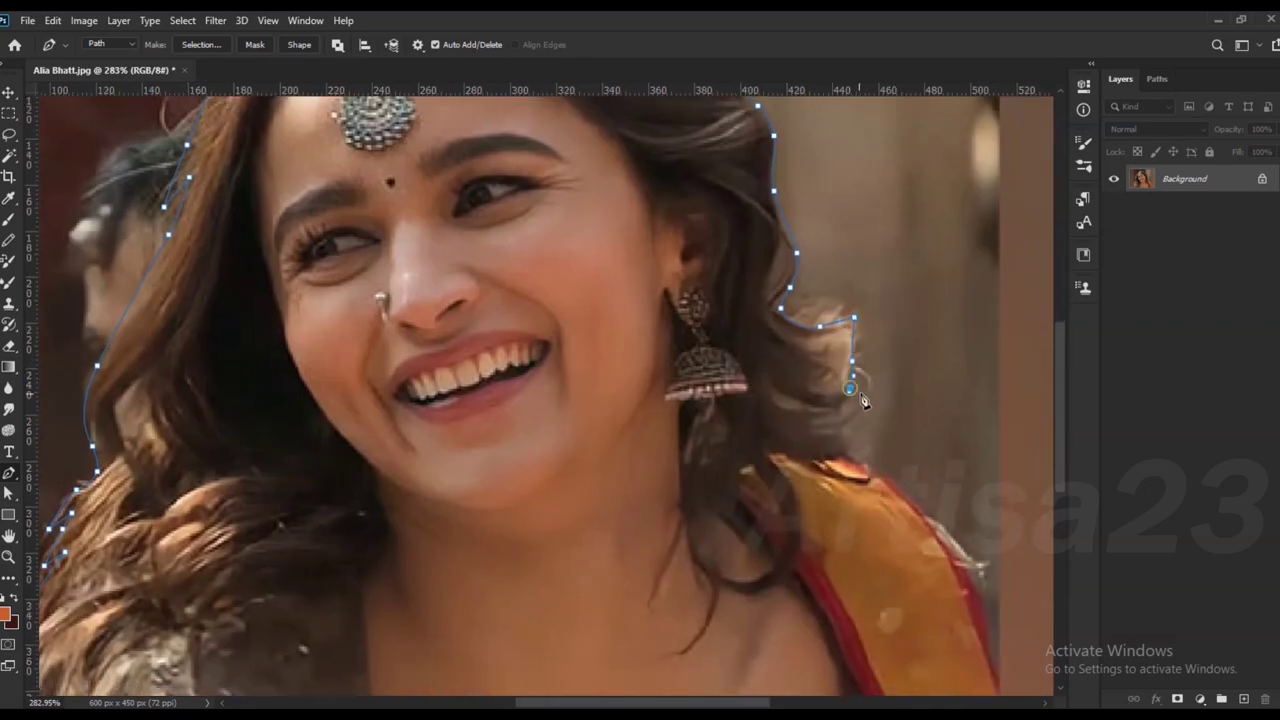
left_click(862, 440)
left_click(853, 448)
left_click_drag(998, 570, 838, 450)
scroll(840, 560, "down", 3)
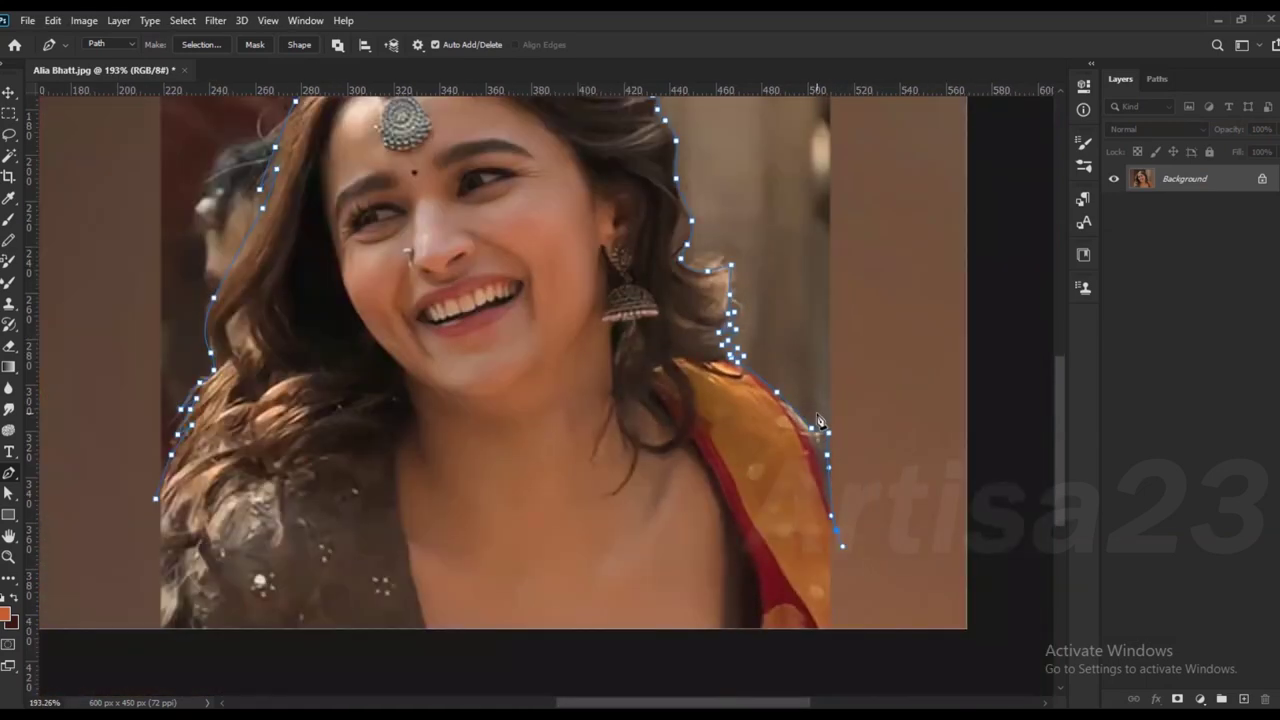
scroll(838, 555, "down", 2)
left_click(828, 541)
left_click(448, 542)
scroll(448, 542, "up", 4)
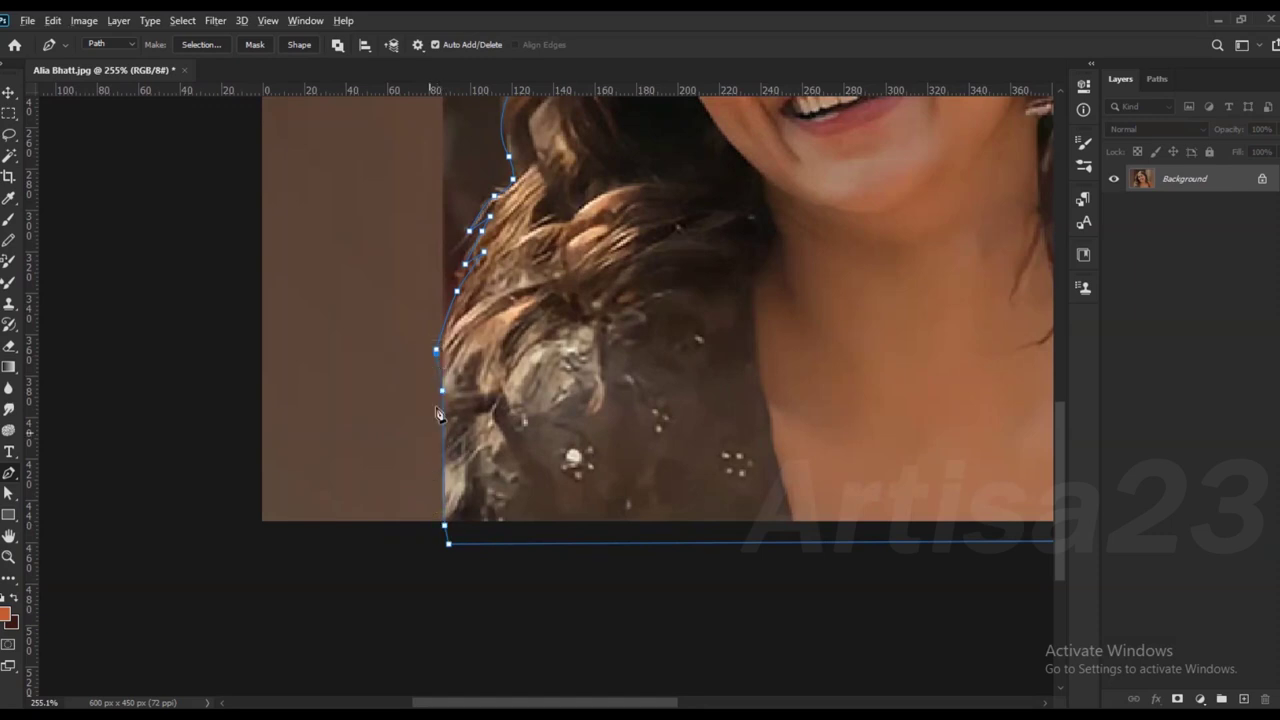
left_click(441, 358)
scroll(441, 358, "down", 3)
scroll(600, 360, "up", 2)
right_click(562, 324)
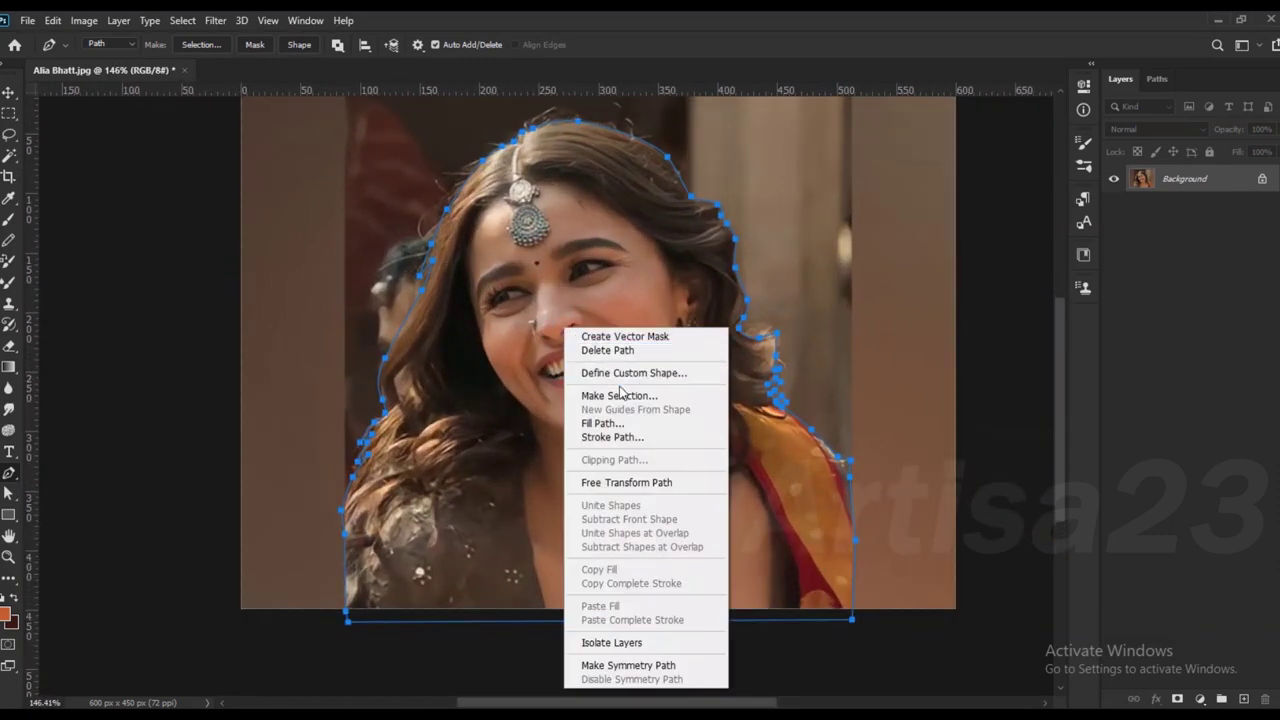
Step: Turn the closed hair-and-shoulders path into a selection
left_click(600, 391)
left_click(725, 192)
scroll(628, 300, "down", 2)
scroll(628, 300, "up", 1)
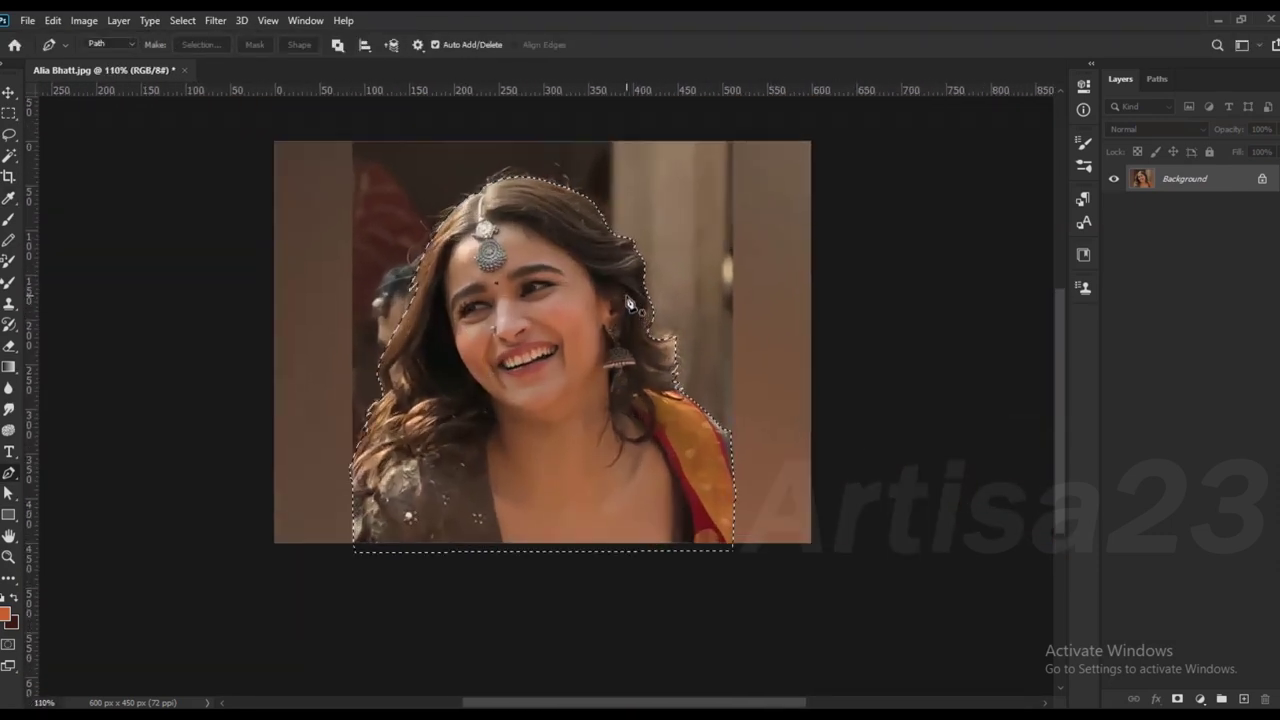
Step: Copy the selected woman onto her own layer and name it 01
key("ctrl+j")
scroll(571, 323, "down", 1)
left_click(1262, 206)
double_click(1196, 177)
type("01")
key("Return")
scroll(644, 260, "up", 1)
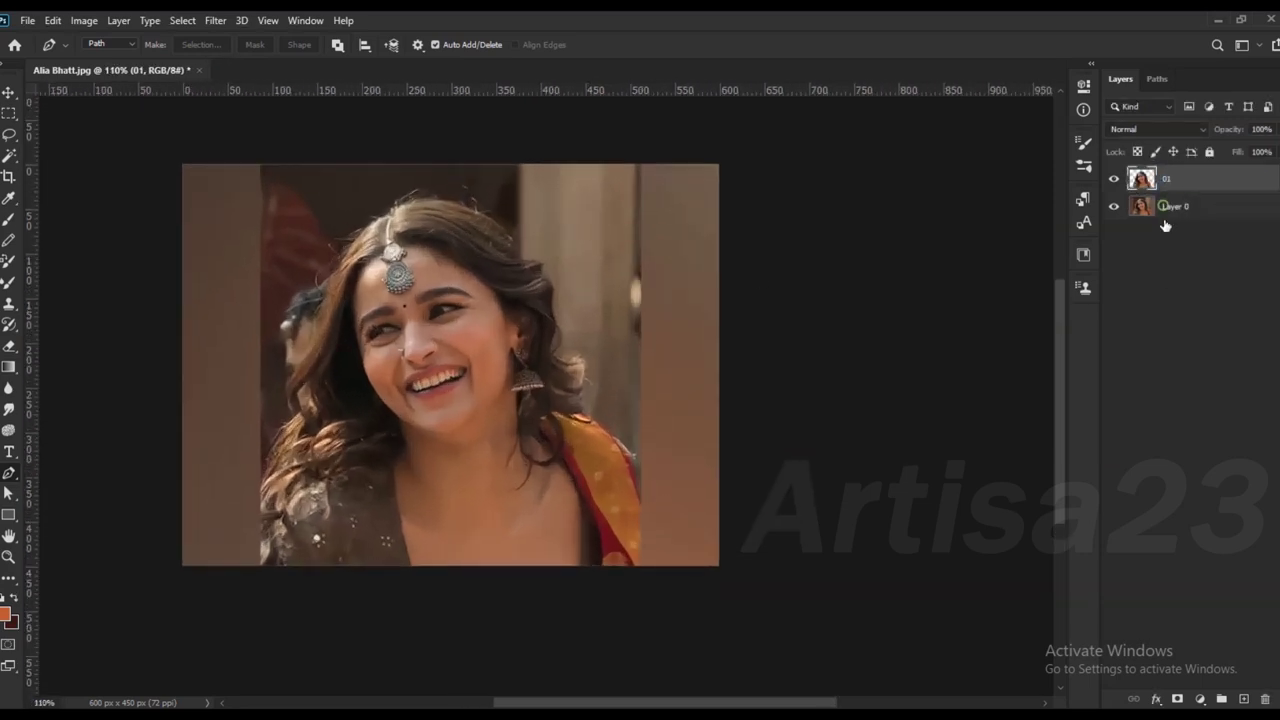
Step: Add Layer 1 above Layer 0 and fill it with a darker brown sampled from the photo
left_click(1166, 206)
left_click(1244, 699)
key("b")
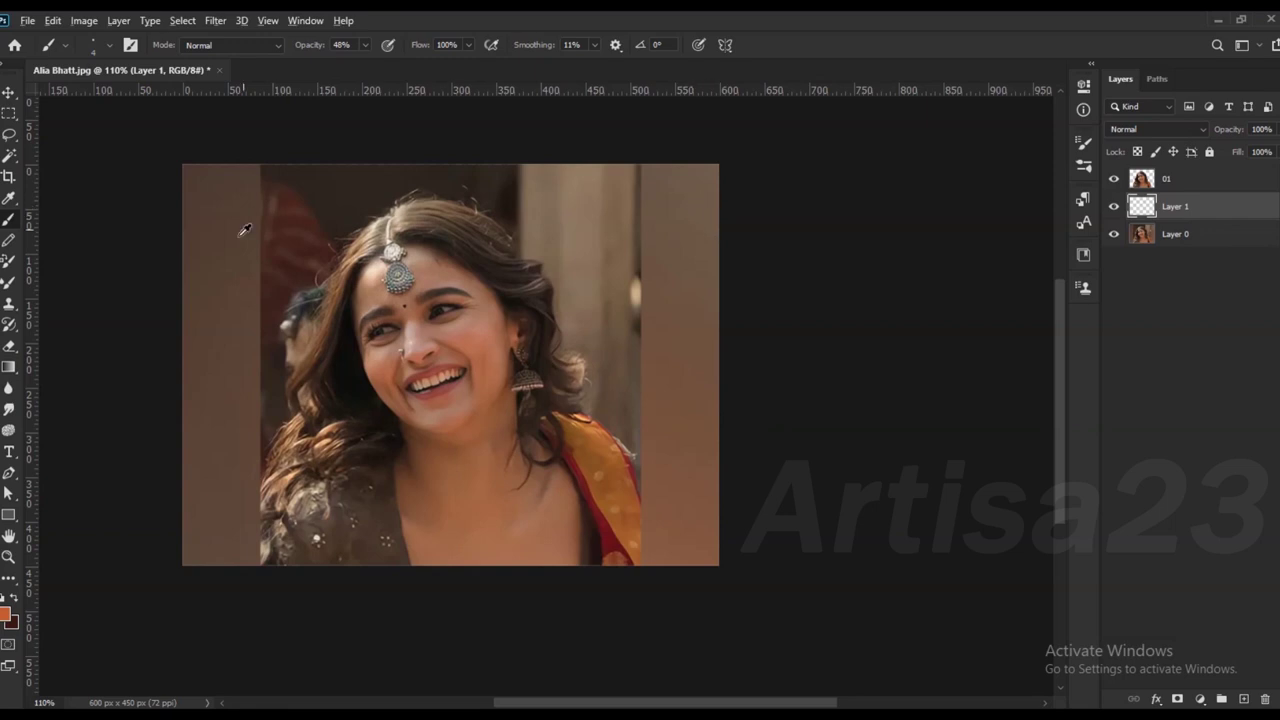
left_click(705, 430, "alt")
left_click(6, 614)
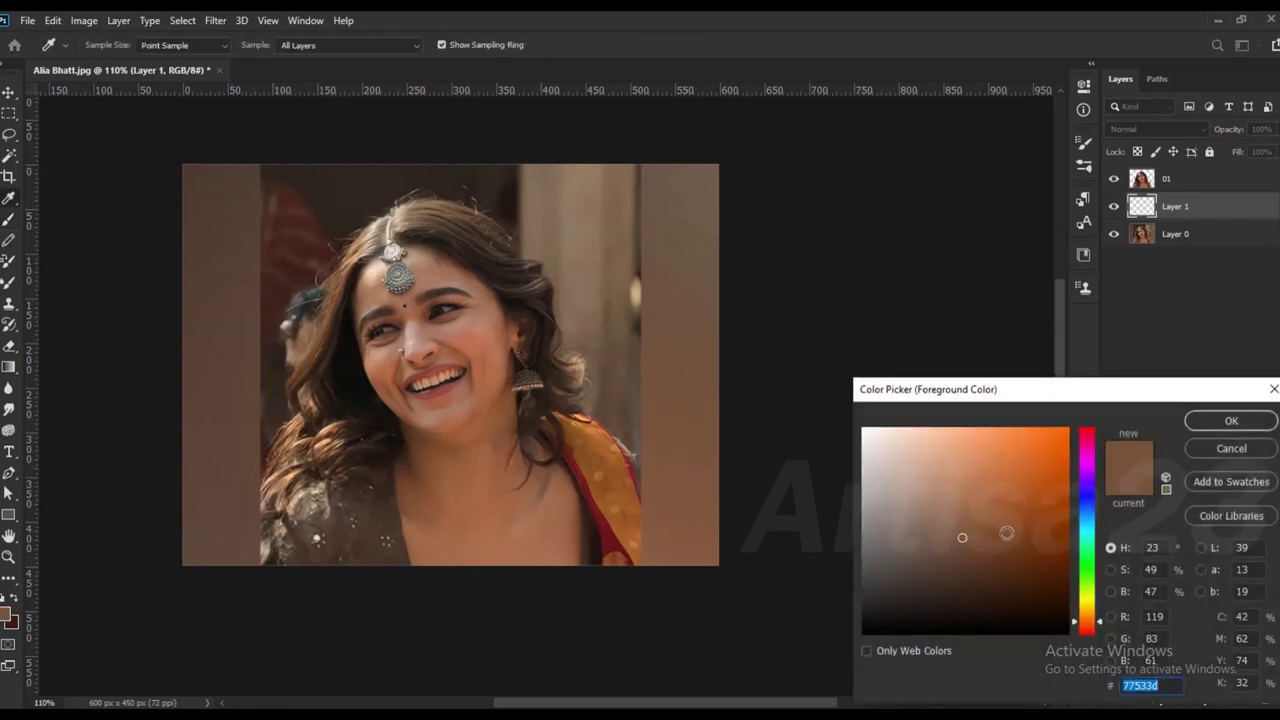
left_click_drag(979, 536, 987, 543)
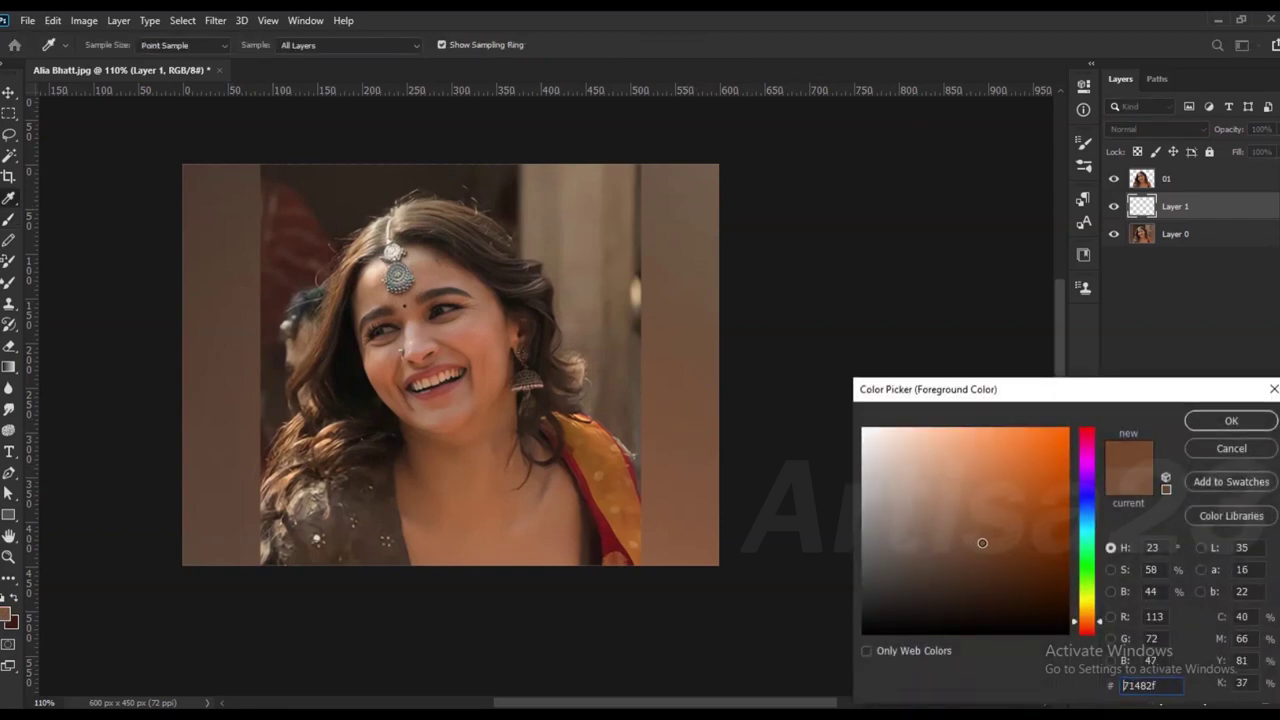
left_click(1231, 420)
key("alt+BackSpace")
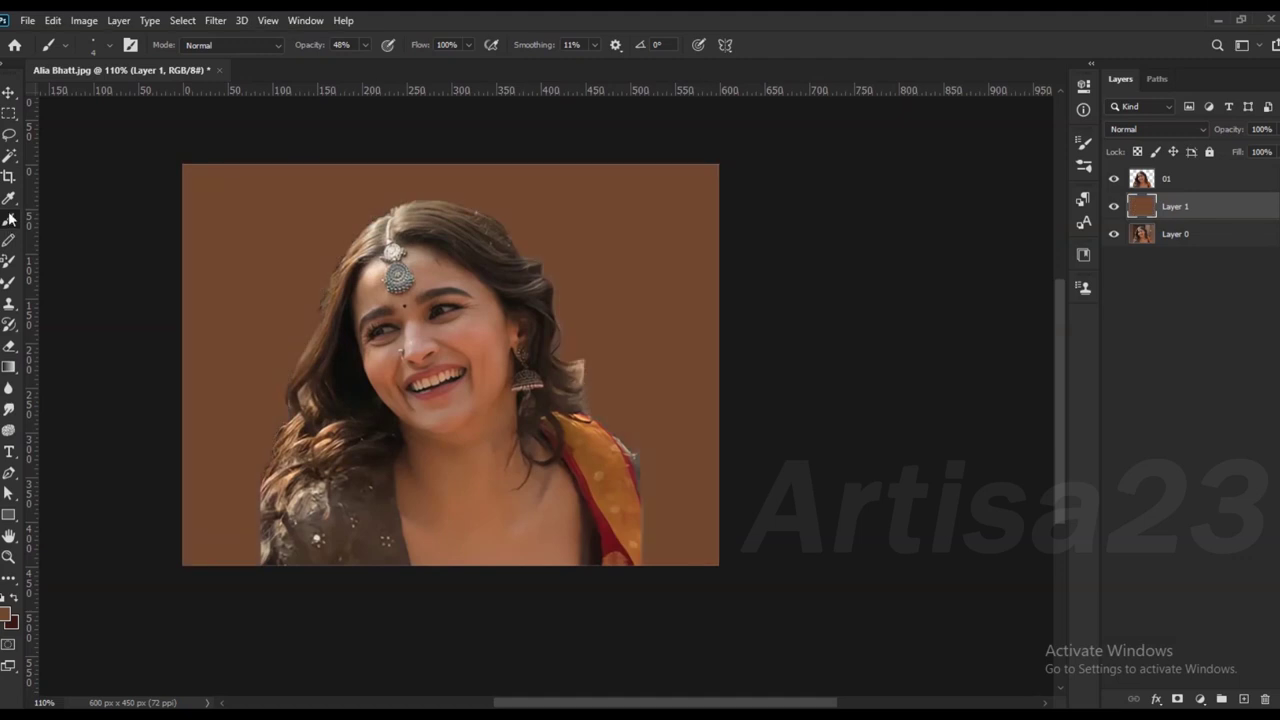
Step: Drag the crop edges to widen the canvas equally on both sides
key("c")
key("alt+bracketright")
left_click_drag(726, 379, 777, 360)
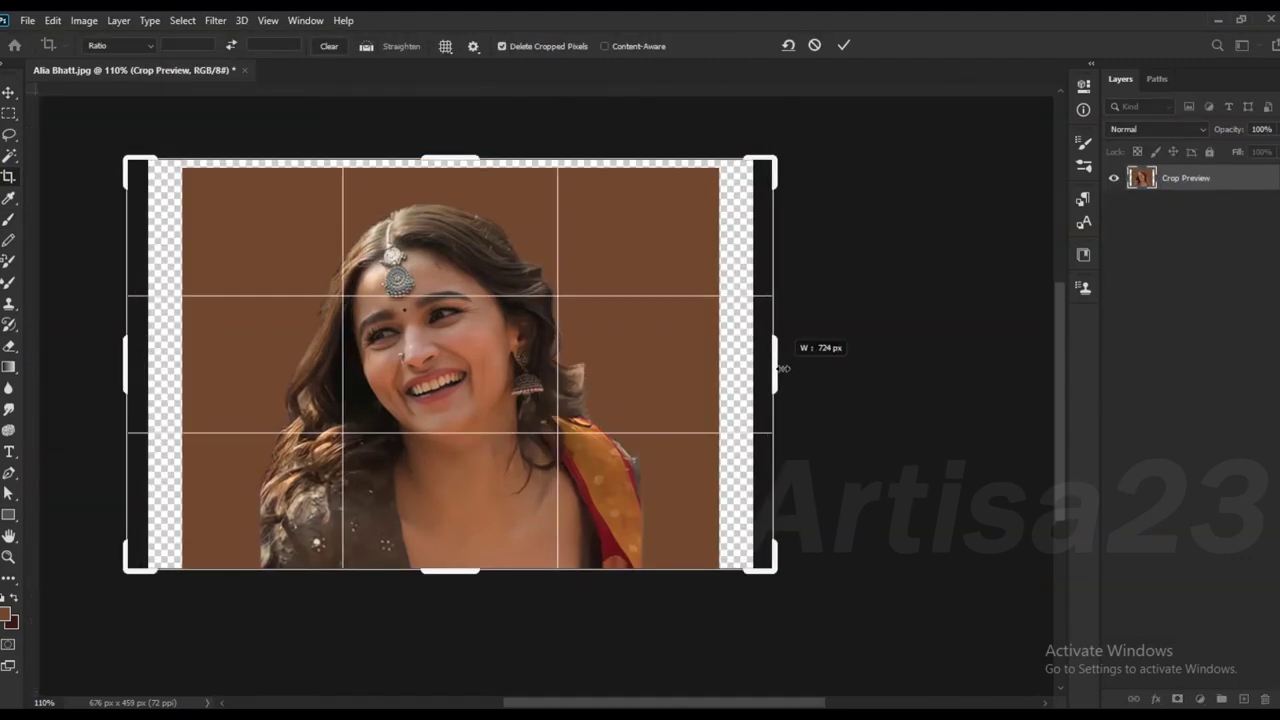
Step: Apply the 730 px wide canvas and refill Layer 1 edge to edge with a lighter brown
key("Return")
left_click(7, 613)
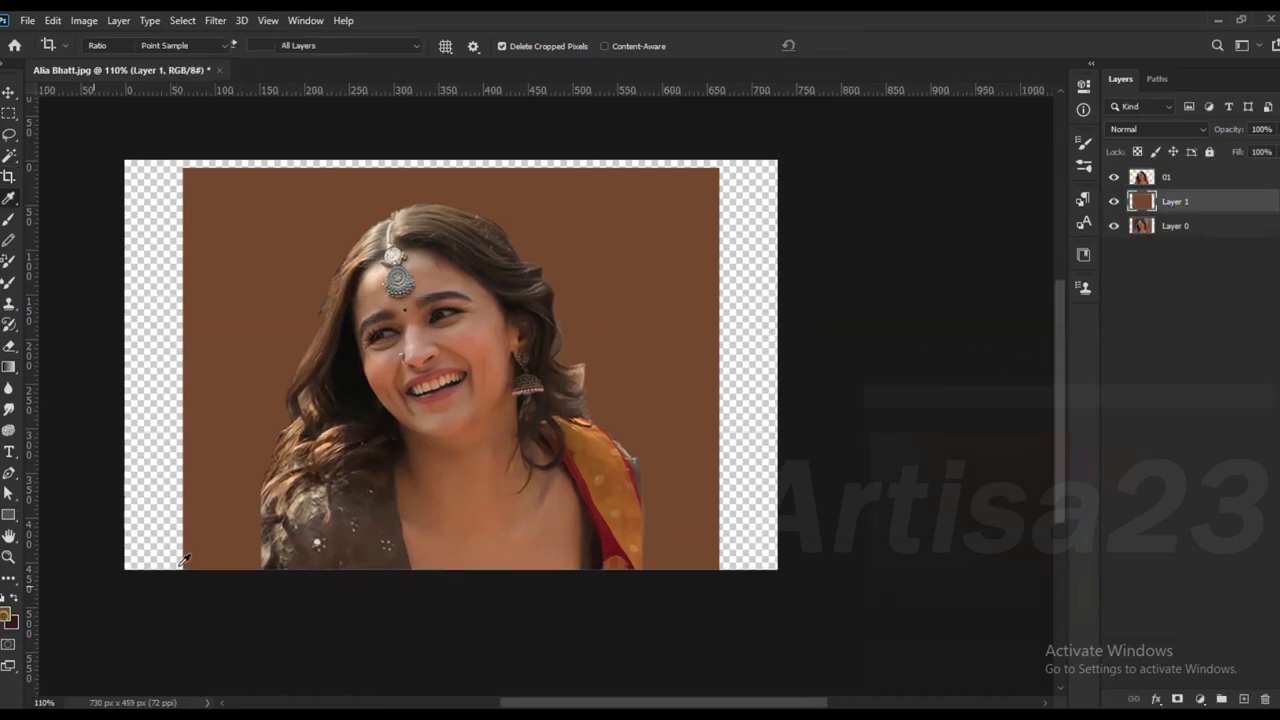
left_click(1218, 428)
key("alt+BackSpace")
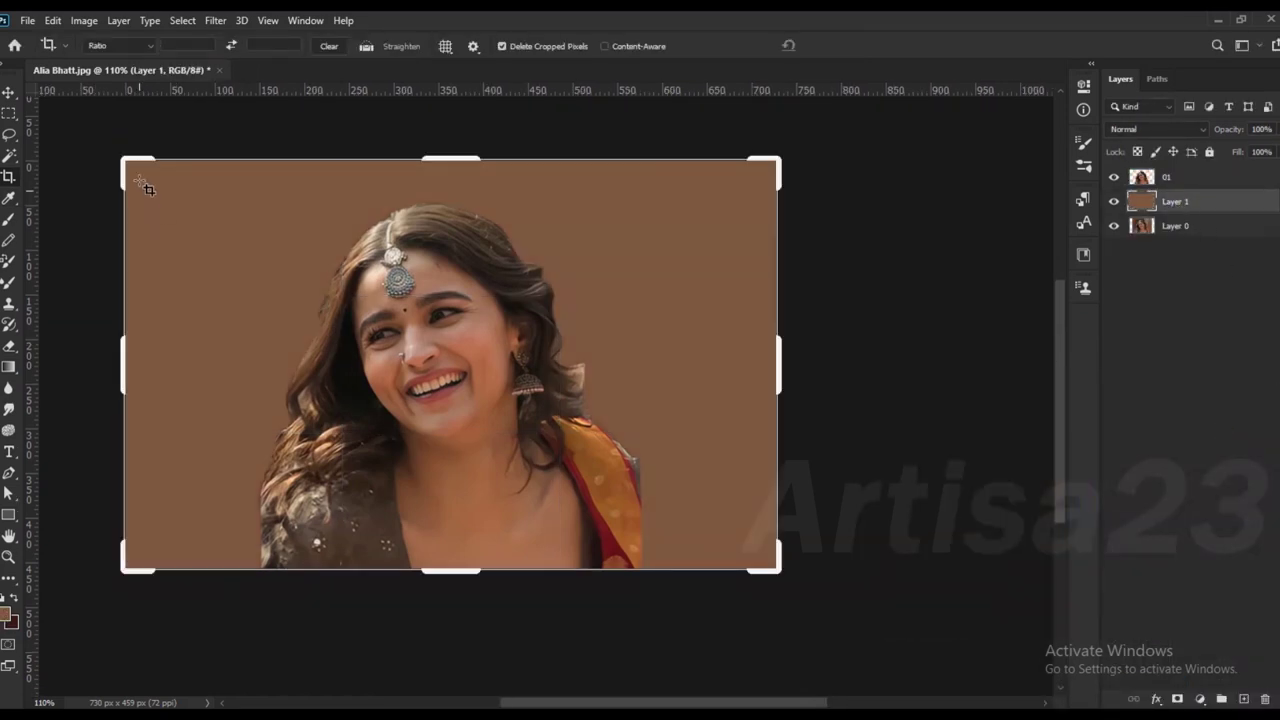
Step: Duplicate the 01 portrait layer and keep the top 01 layer selected
key("v")
left_click_drag(1165, 177, 1118, 205)
left_click(1165, 177)
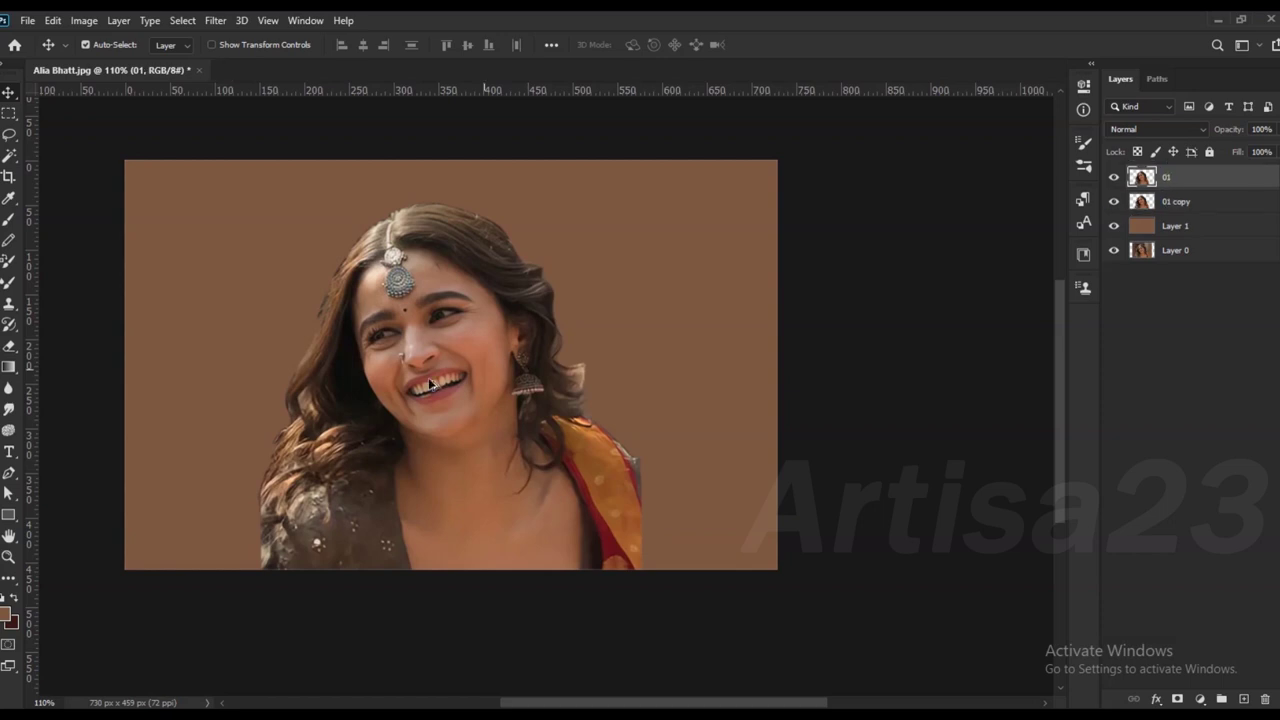
Step: Apply Levels to the portrait with input black 9 and white 237
scroll(398, 382, "up", 4)
left_click(84, 20)
left_click(800, 263)
key("ctrl+l")
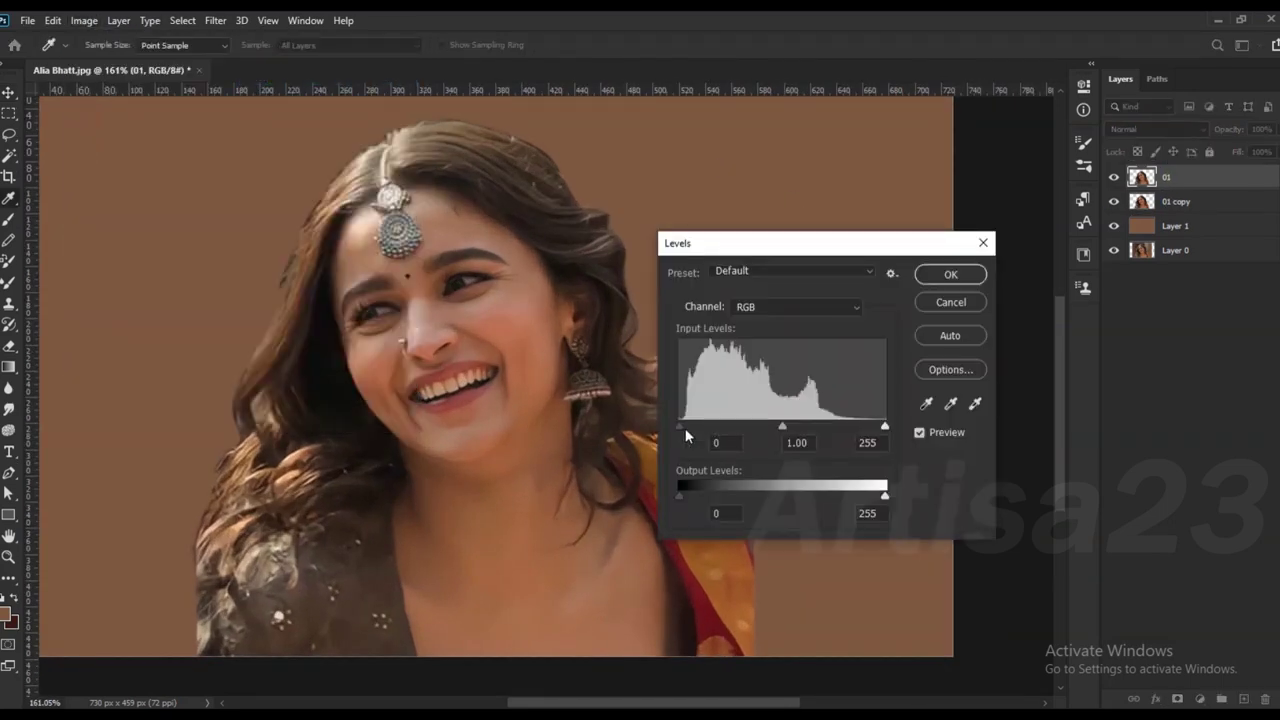
type("9")
key("Tab")
key("Tab")
type("237")
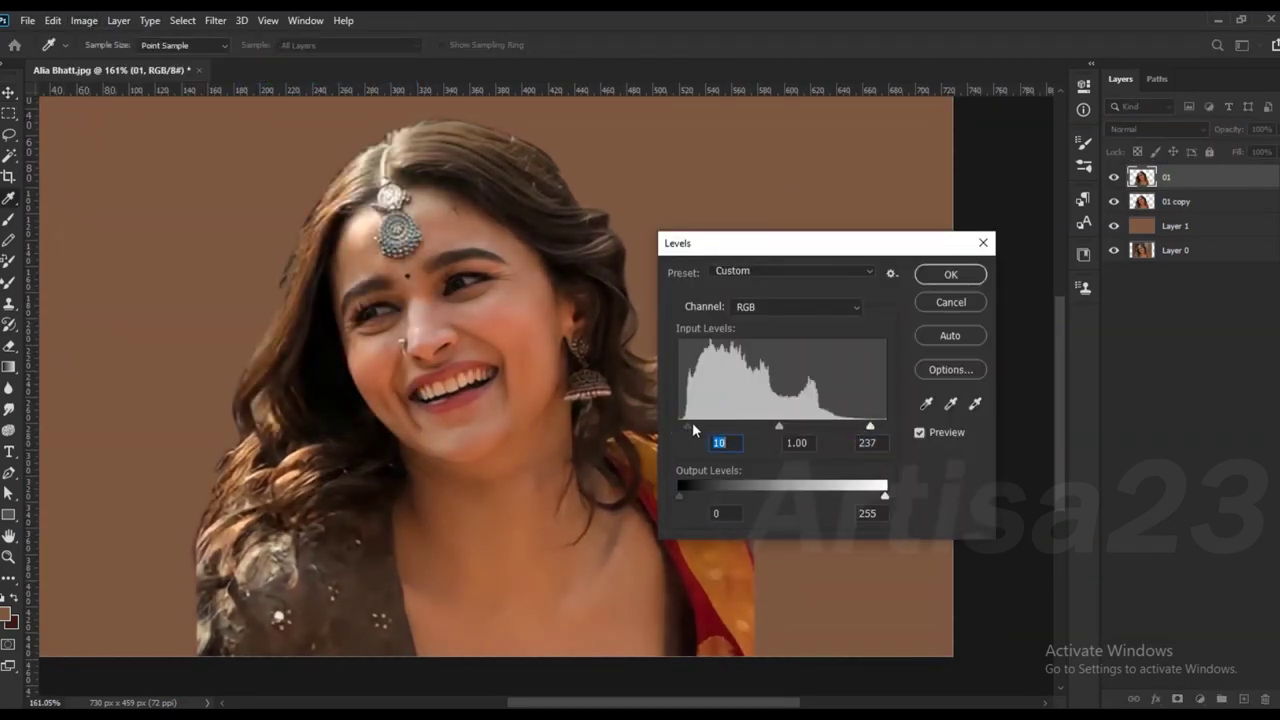
left_click(951, 274)
Step: Lift the portrait's midtones slightly with Curves
left_click(84, 20)
left_click(313, 91)
left_click_drag(796, 471, 796, 465)
left_click(1100, 326)
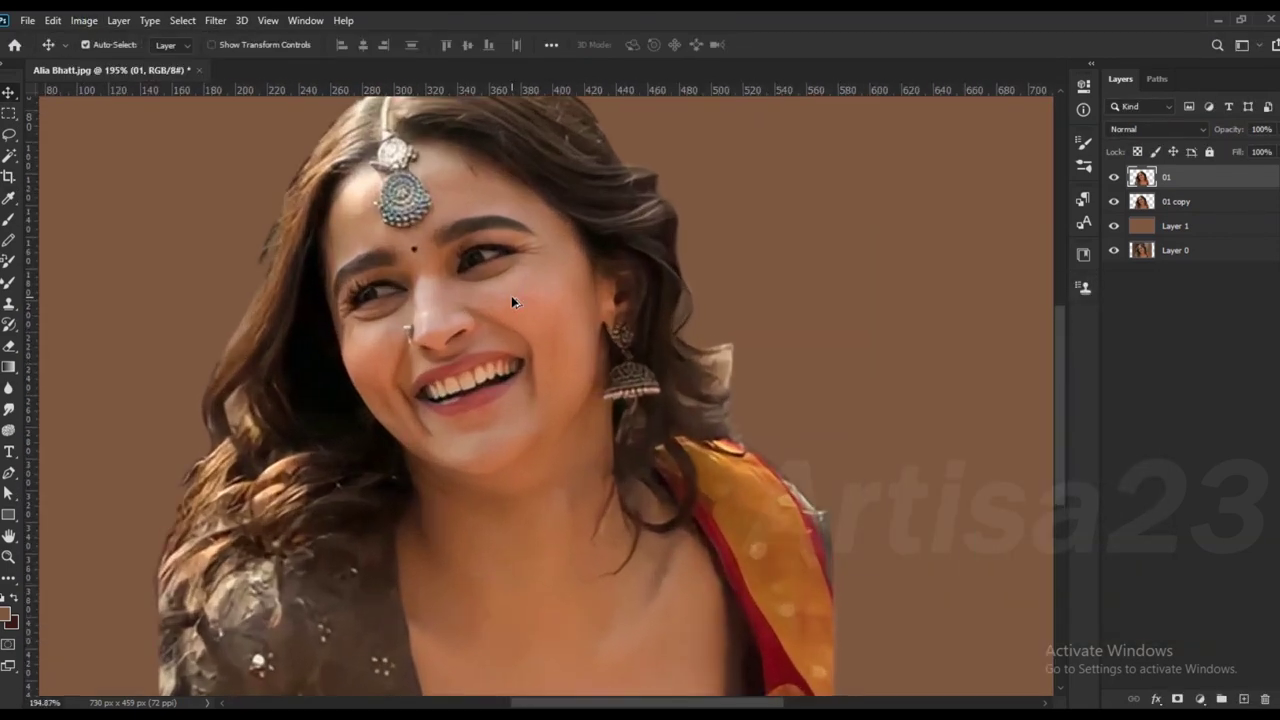
Step: Raise the portrait's brightness to 11 with Brightness/Contrast
scroll(511, 295, "up", 3)
left_click(84, 20)
mouse_move(110, 62)
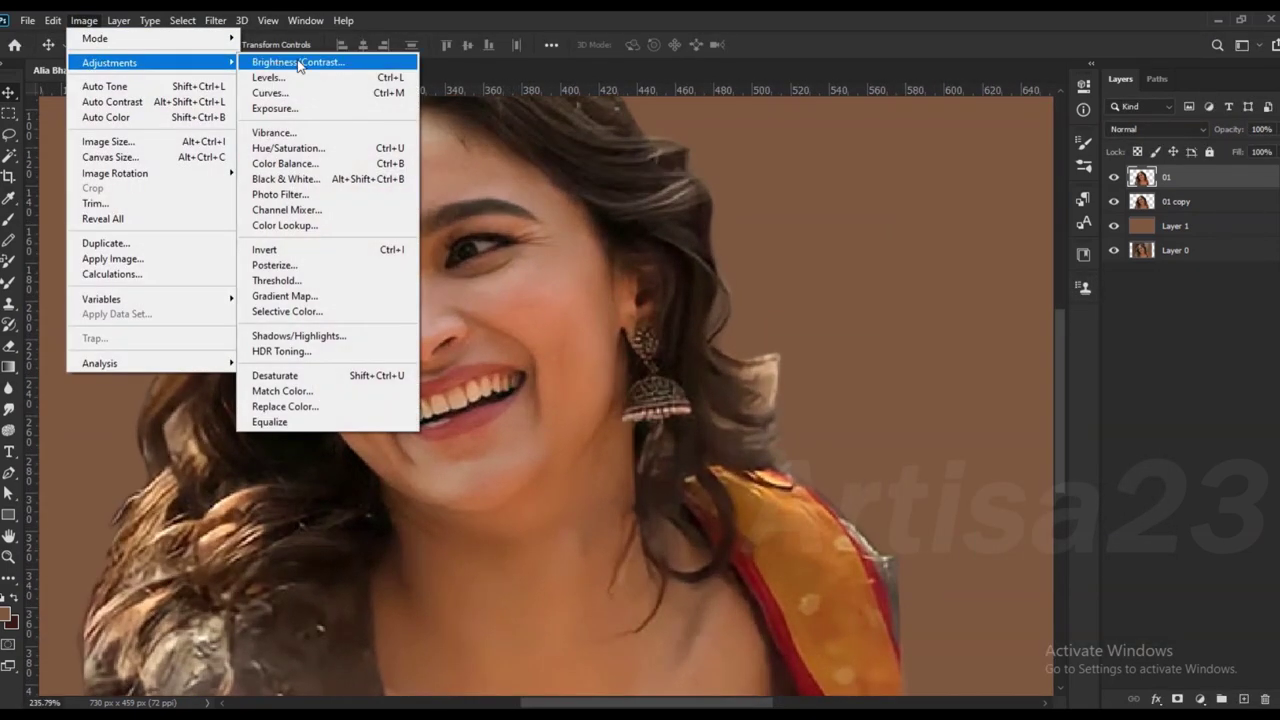
left_click(335, 57)
left_click_drag(685, 209, 691, 212)
left_click(815, 191)
Step: Duplicate the portrait layer again, creating 01 copy 2
scroll(479, 263, "down", 3)
scroll(479, 263, "up", 3)
scroll(479, 263, "up", 2)
scroll(479, 263, "up", 1)
key("ctrl+j")
scroll(616, 291, "down", 2)
scroll(616, 291, "up", 1)
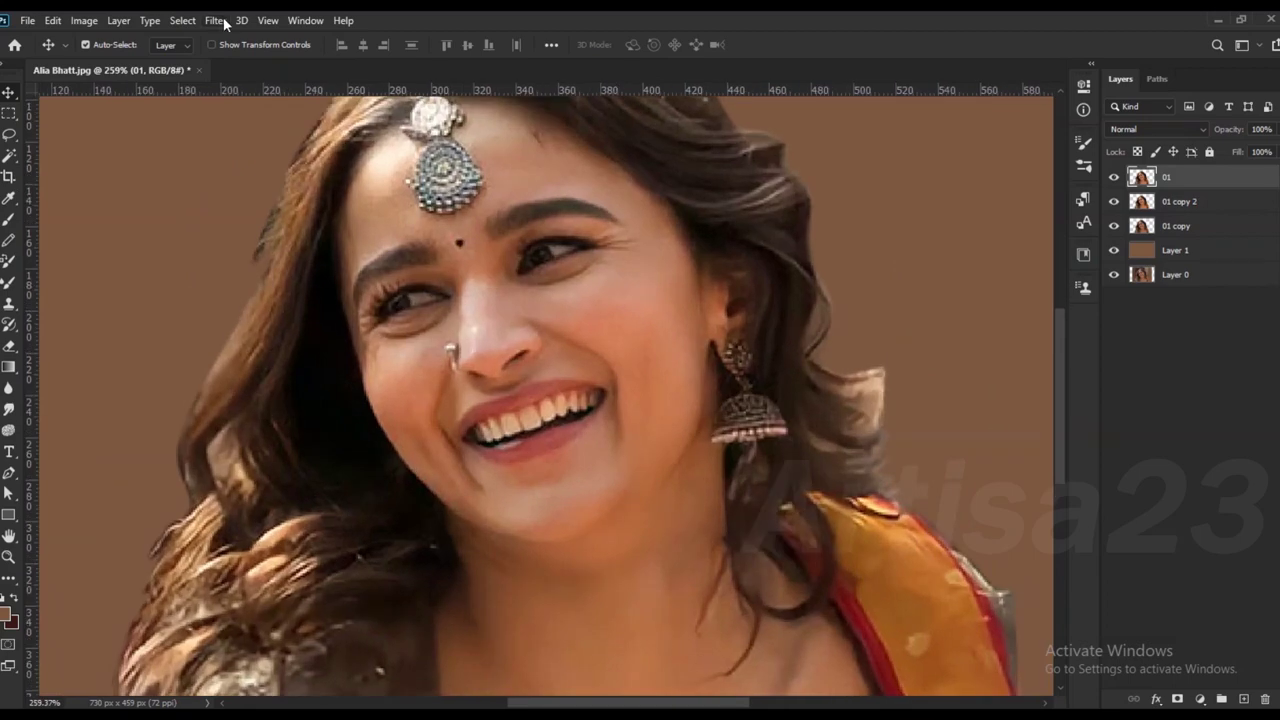
Step: Sharpen layer 01 with Unsharp Mask at 64% amount and 4.7 px radius
left_click(215, 20)
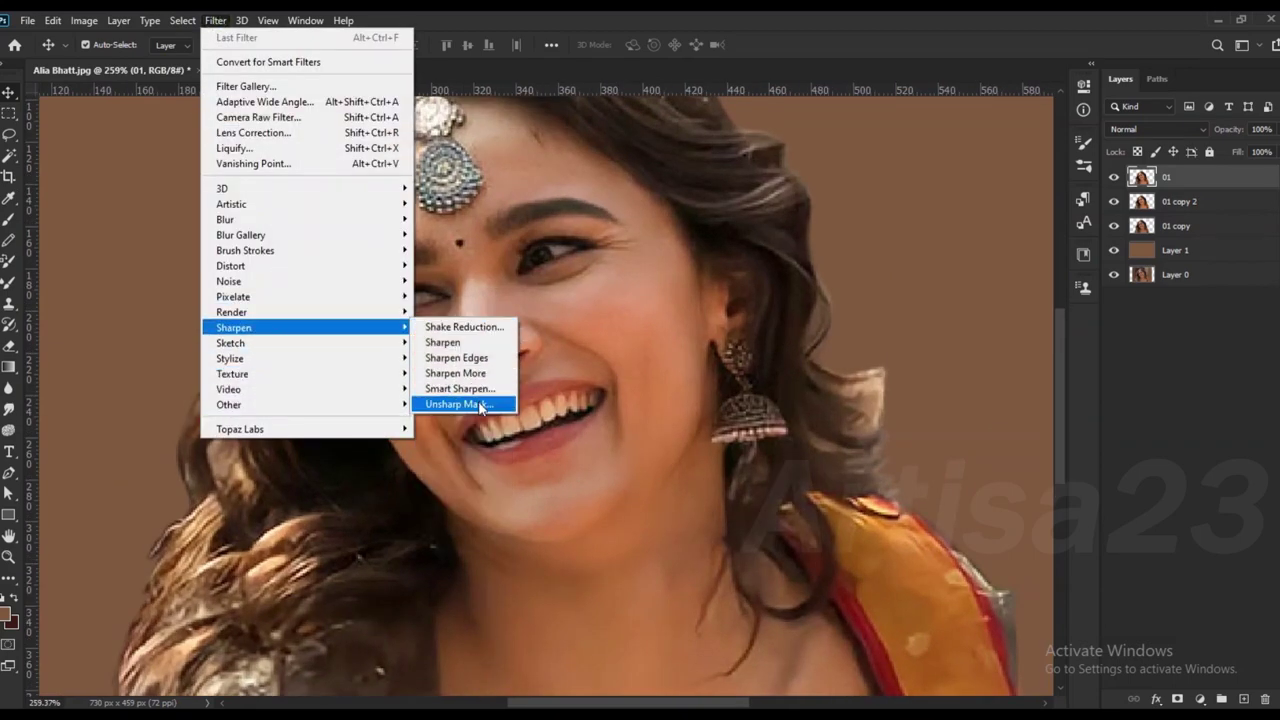
mouse_move(260, 327)
left_click(455, 405)
left_click(878, 468)
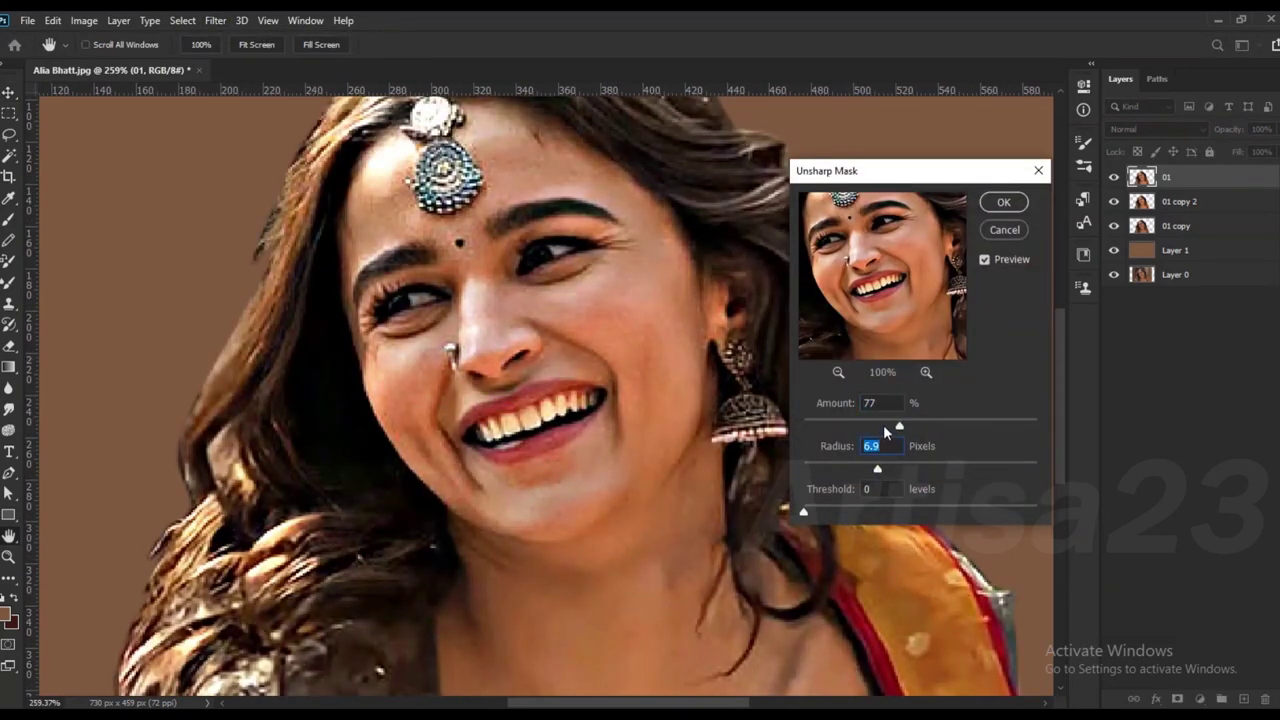
left_click_drag(873, 465, 862, 468)
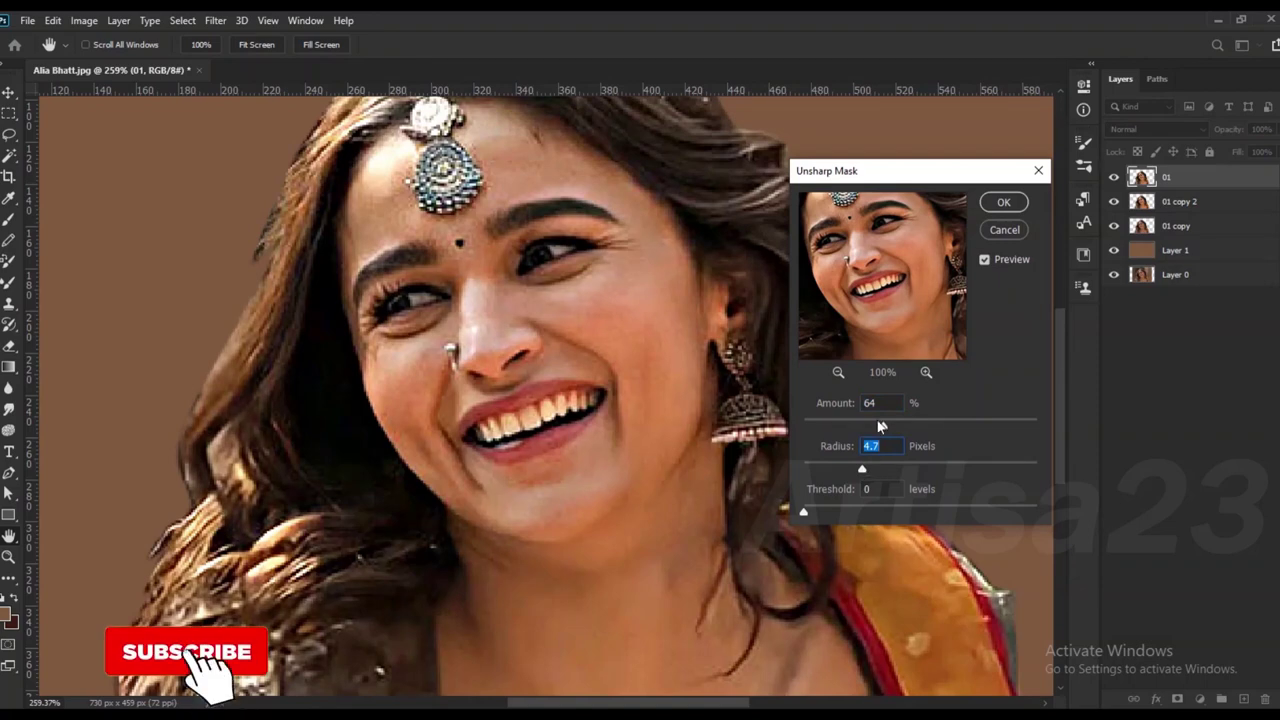
left_click_drag(883, 425, 868, 425)
left_click(995, 207)
key("v")
scroll(453, 320, "down", 2)
scroll(453, 320, "down", 1)
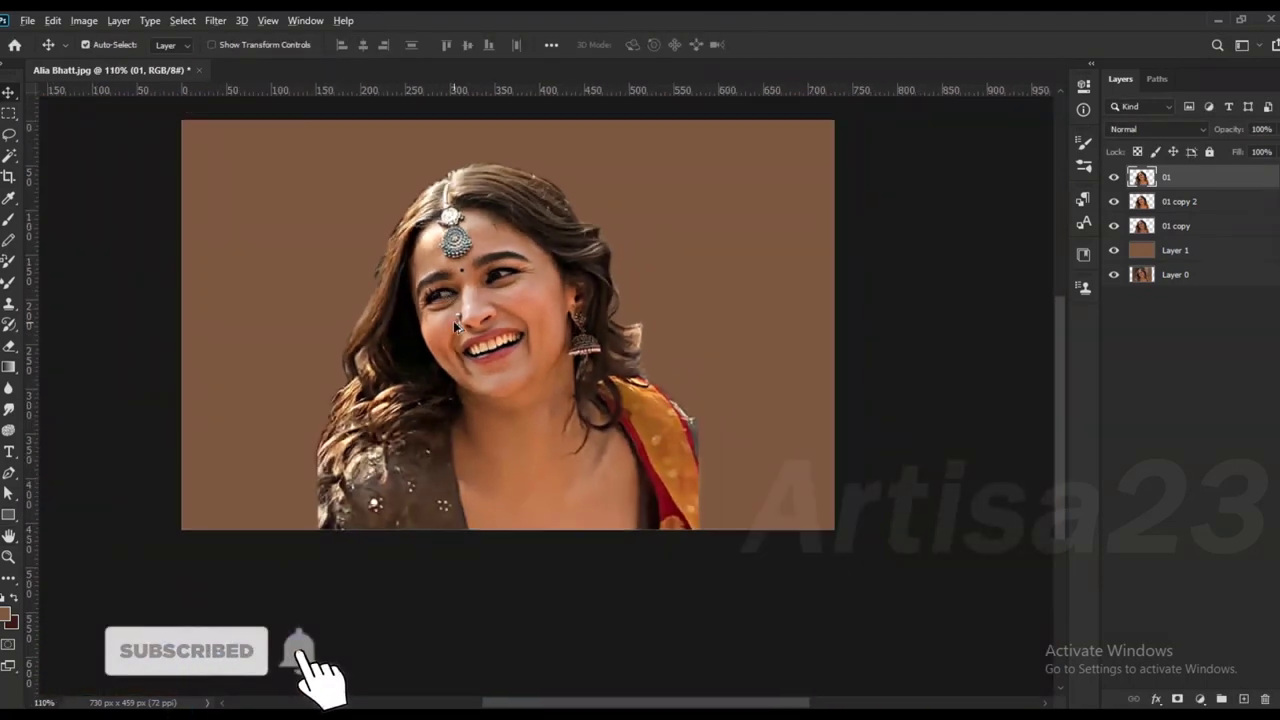
scroll(475, 310, "up", 4)
Step: Duplicate the portrait once more and apply a 1.5 px High Pass to layer 01
key("ctrl+j")
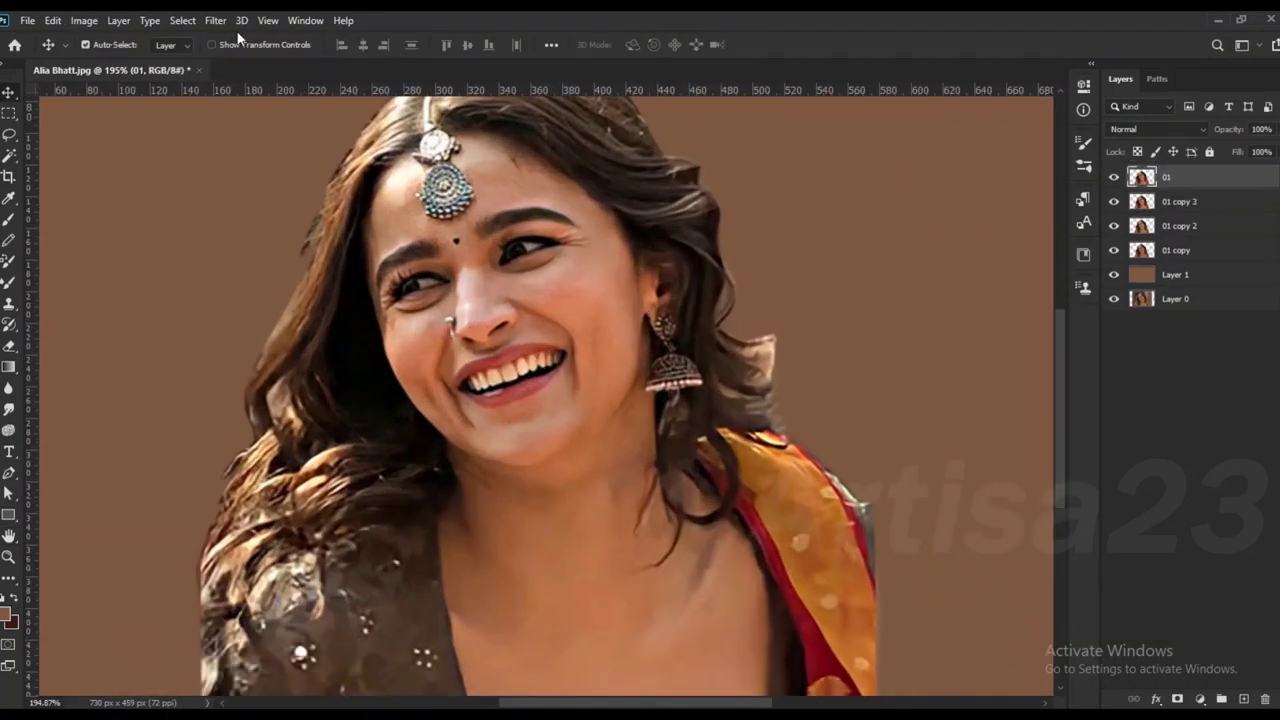
left_click(215, 20)
left_click(470, 418)
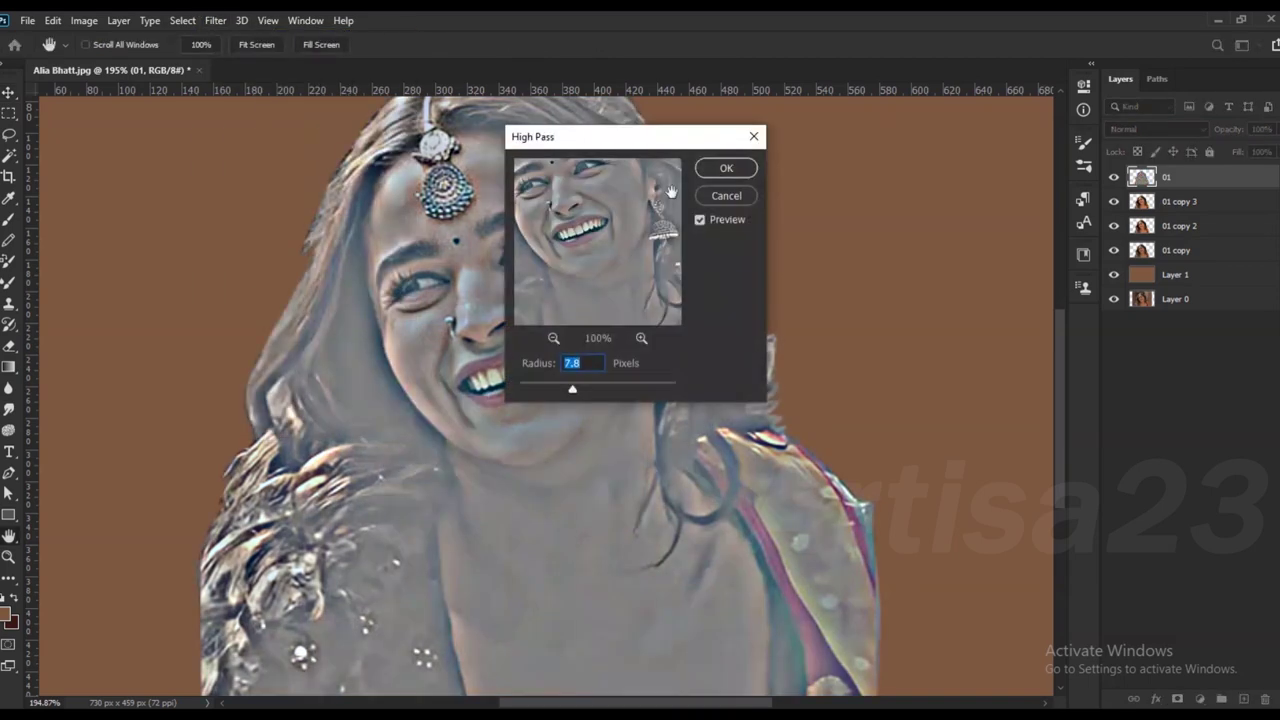
left_click_drag(518, 137, 745, 136)
left_click_drag(799, 388, 758, 390)
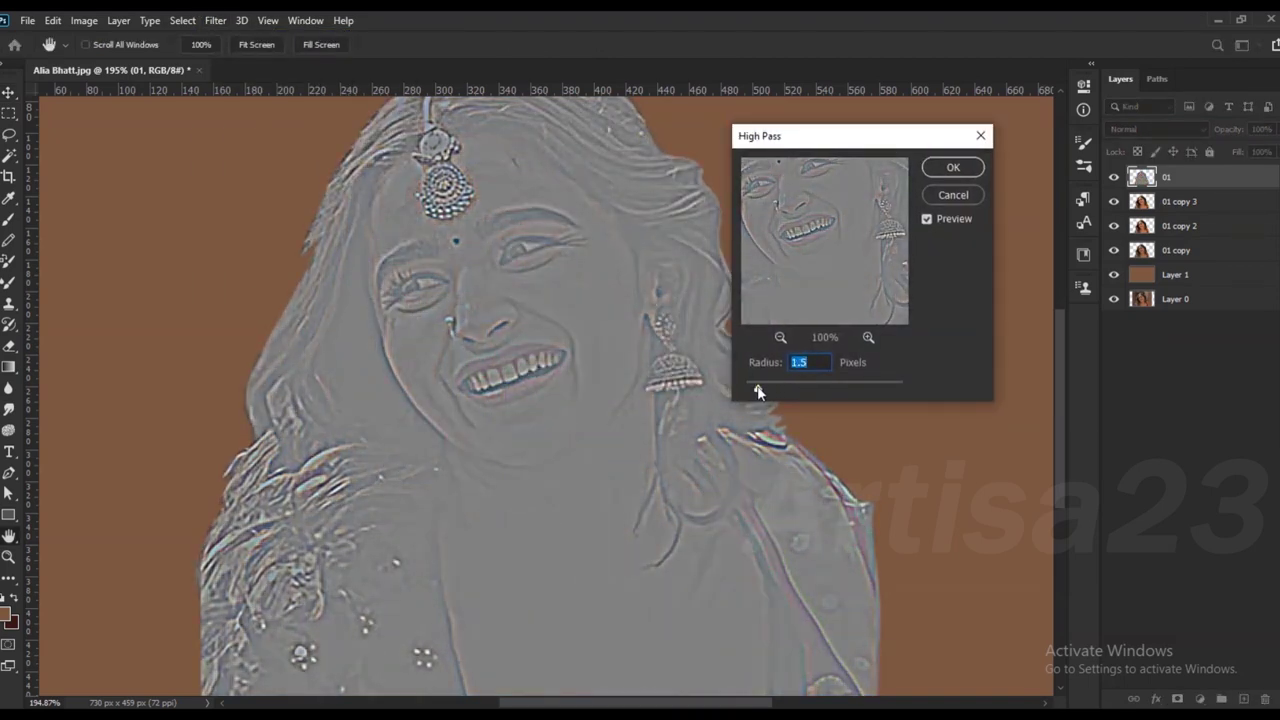
left_click(942, 168)
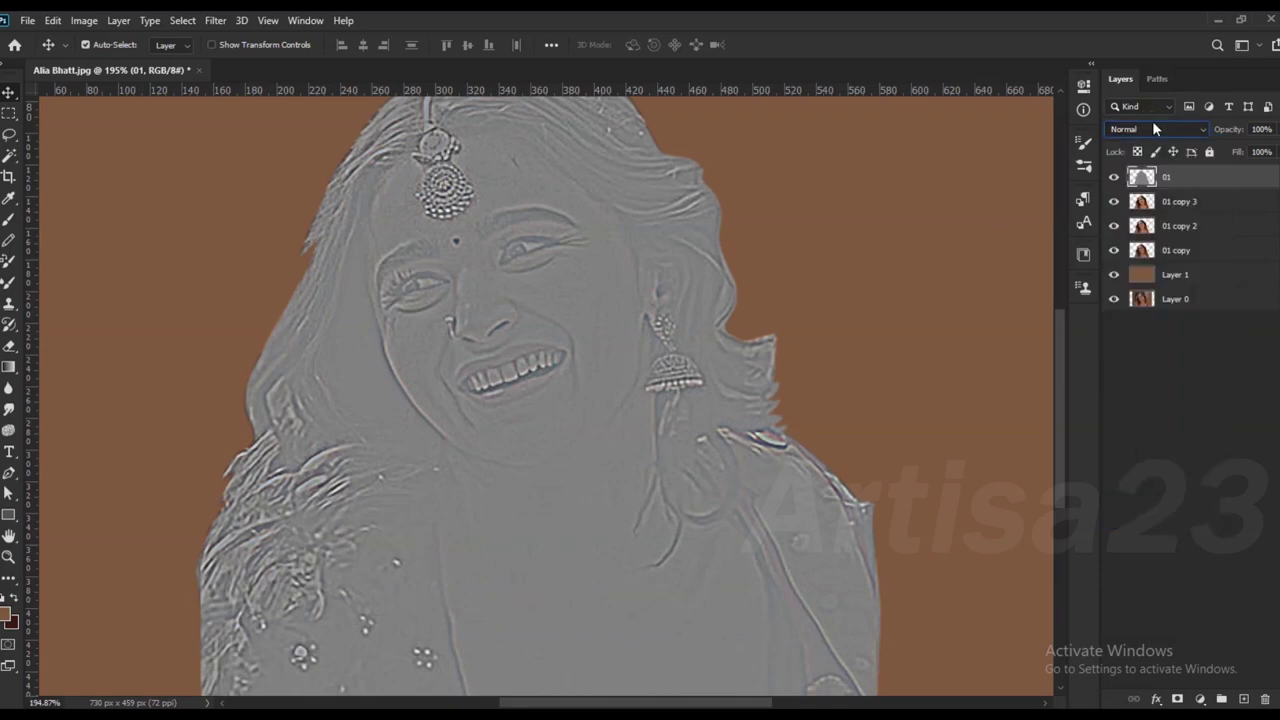
Step: Blend layer 01 in Overlay at 74% opacity, then select it with 01 copy 3
left_click(1154, 125)
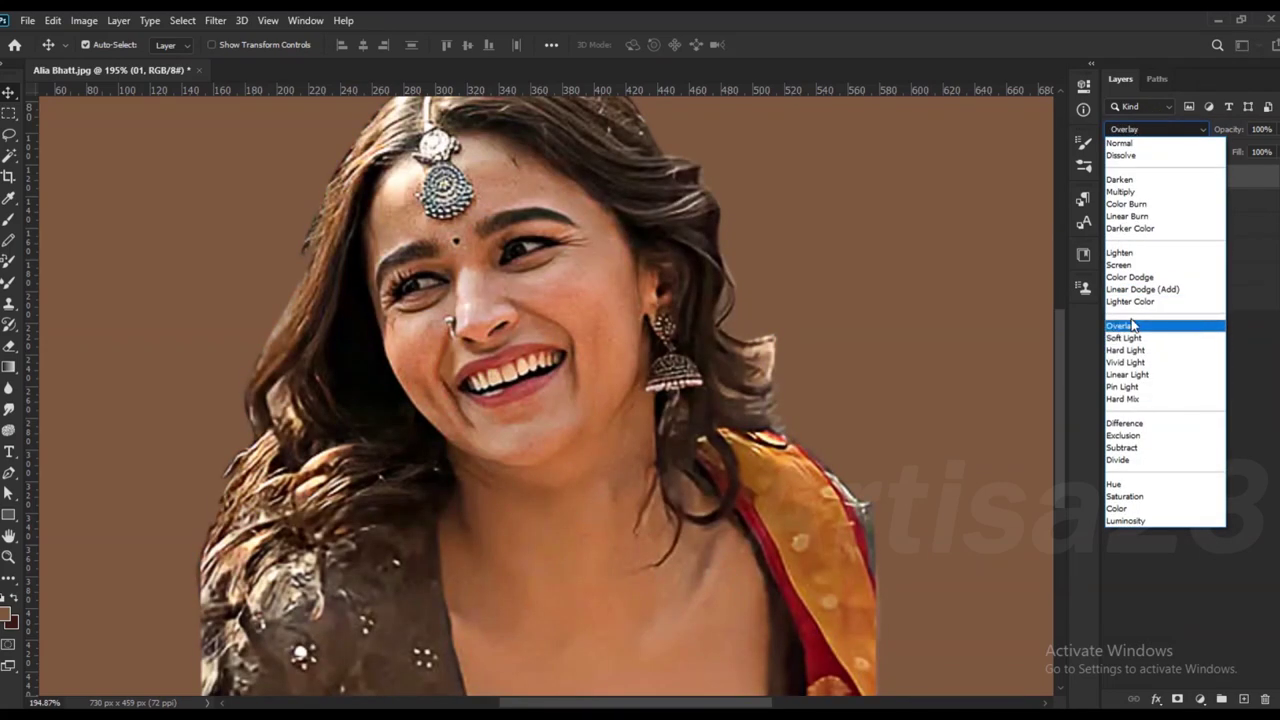
left_click(1121, 326)
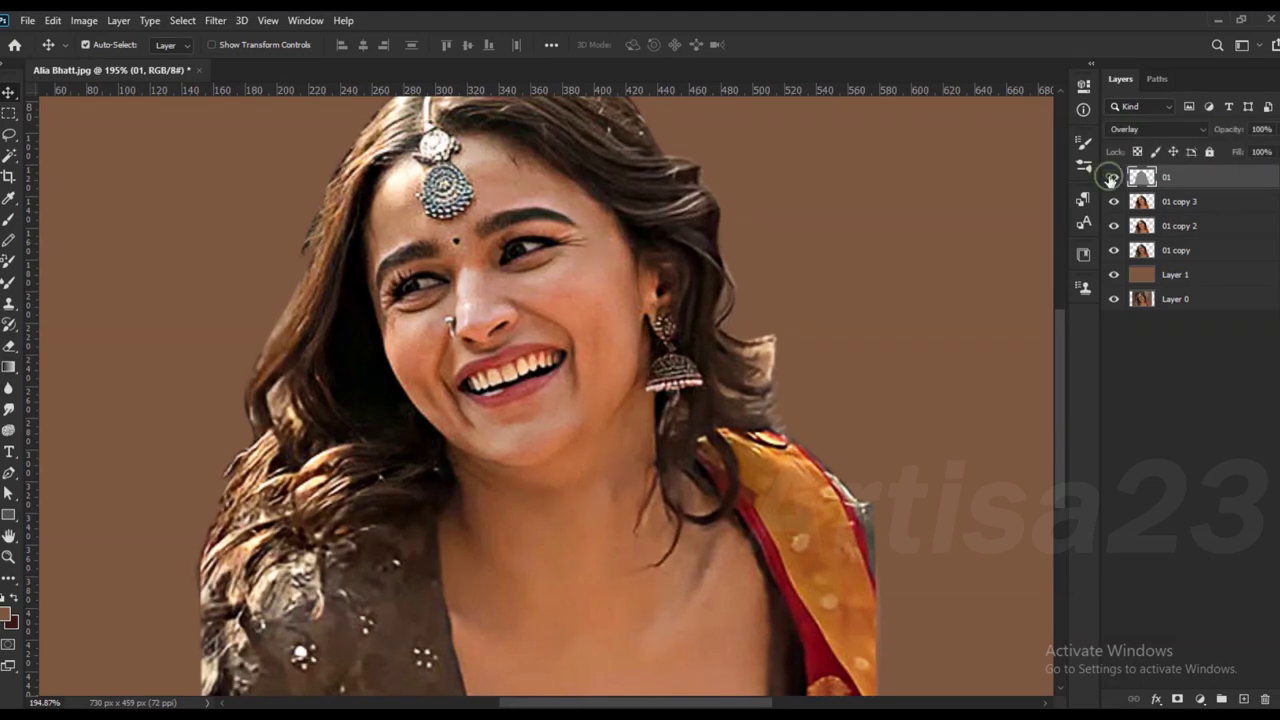
left_click(1275, 130)
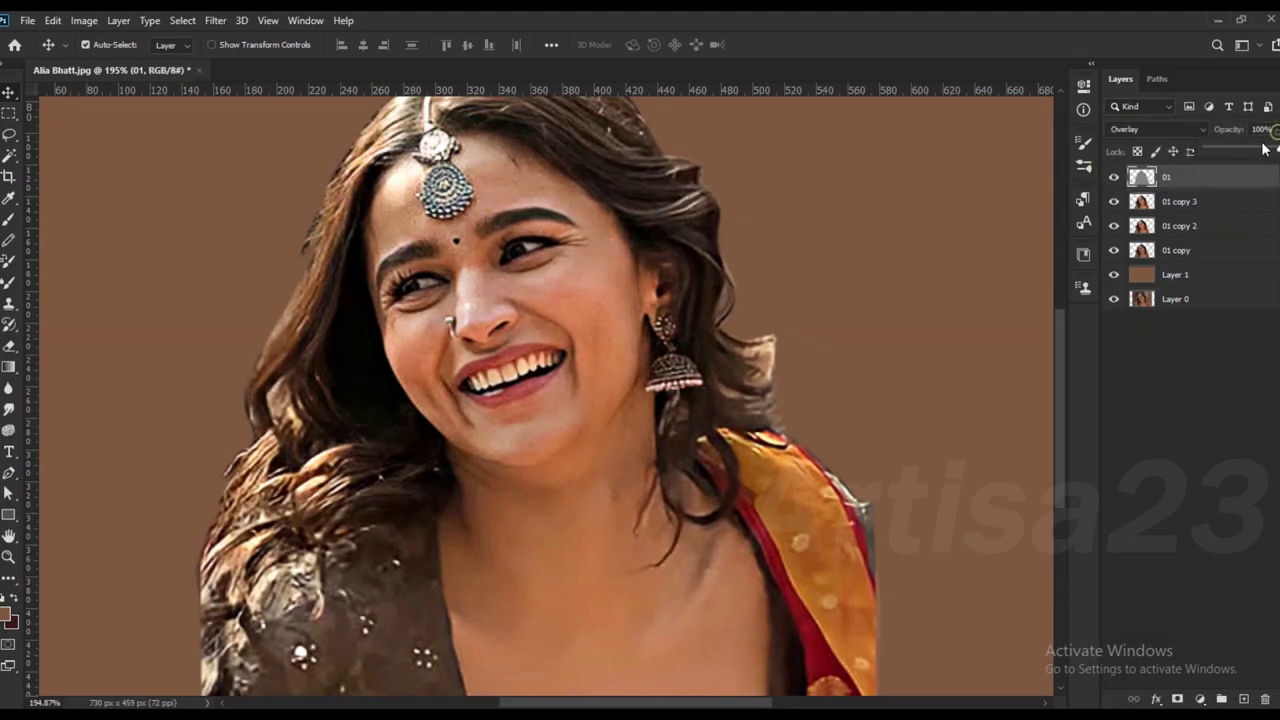
left_click(1172, 201, "ctrl")
right_click(1170, 201)
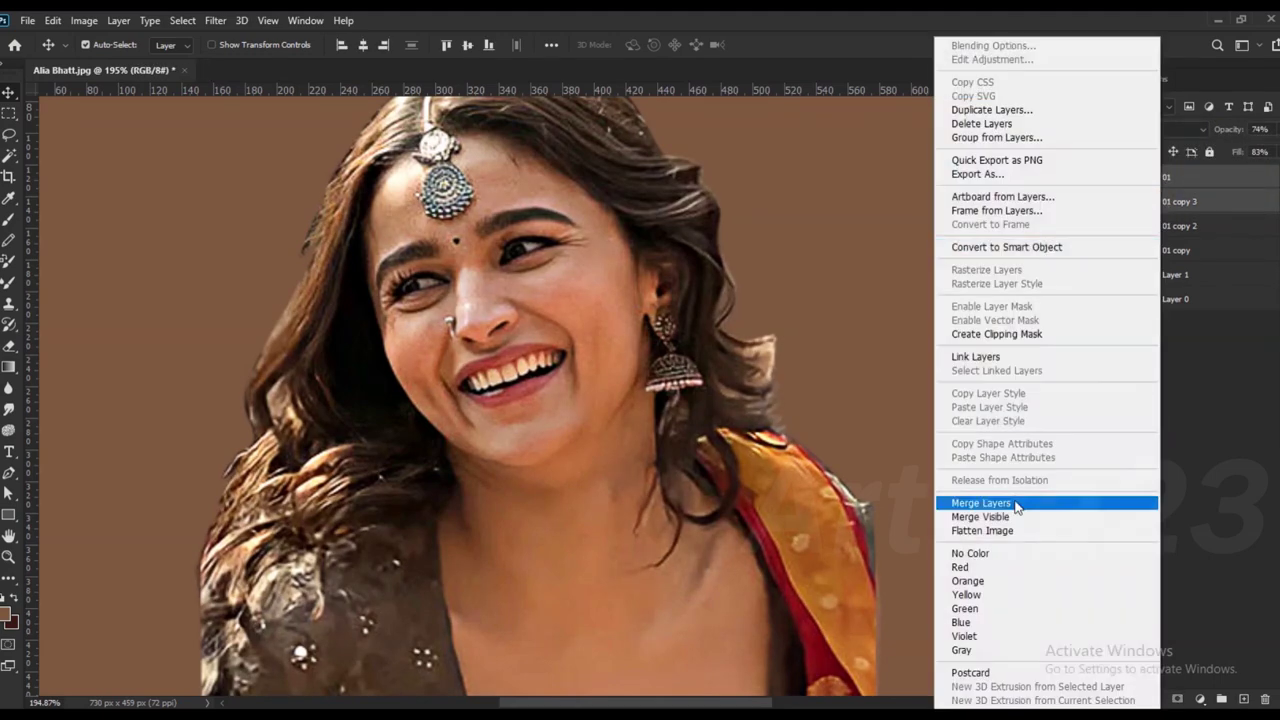
Step: Merge 01 with 01 copy 3, move Layer 1 below it, and rename it BG
left_click(1035, 500)
left_click_drag(1175, 257, 1172, 203)
double_click(1172, 201)
type("BG")
key("Return")
left_click(1200, 177)
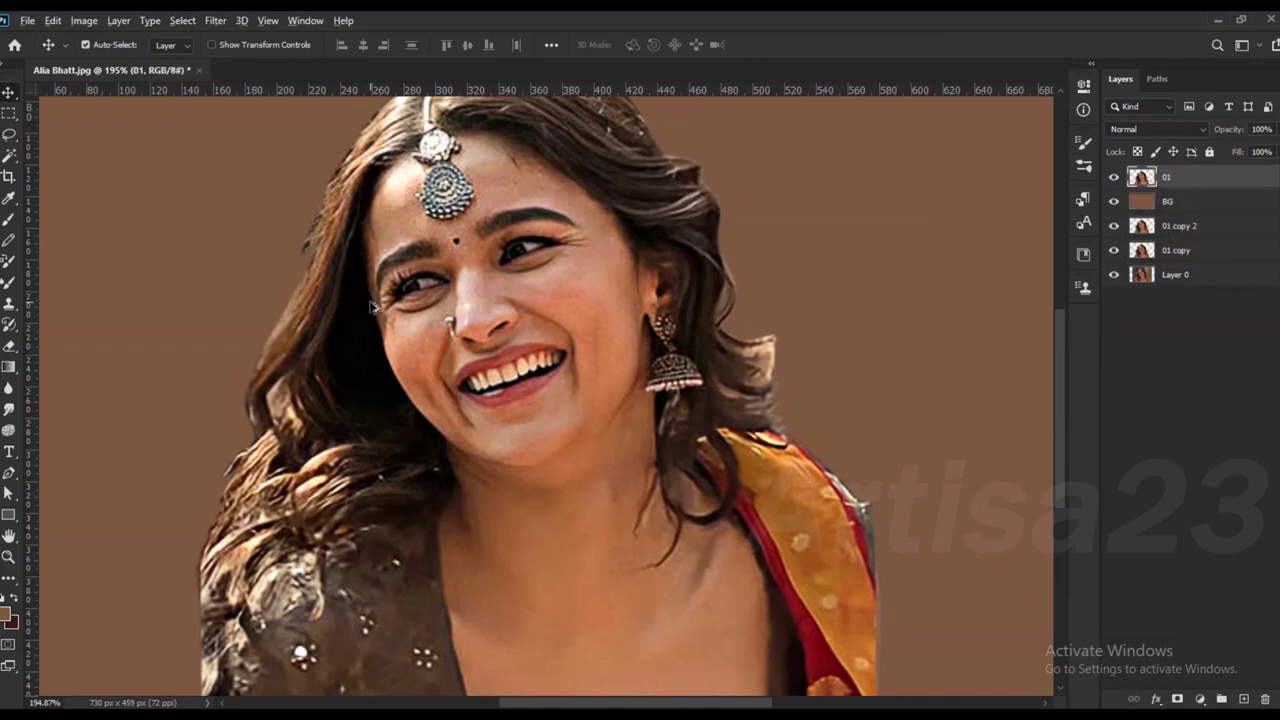
Step: Resize the image to a 10-inch height, giving 1145 × 720 px
scroll(384, 308, "down", 5, "alt")
scroll(430, 270, "up", 3, "alt")
scroll(410, 251, "up", 1, "alt")
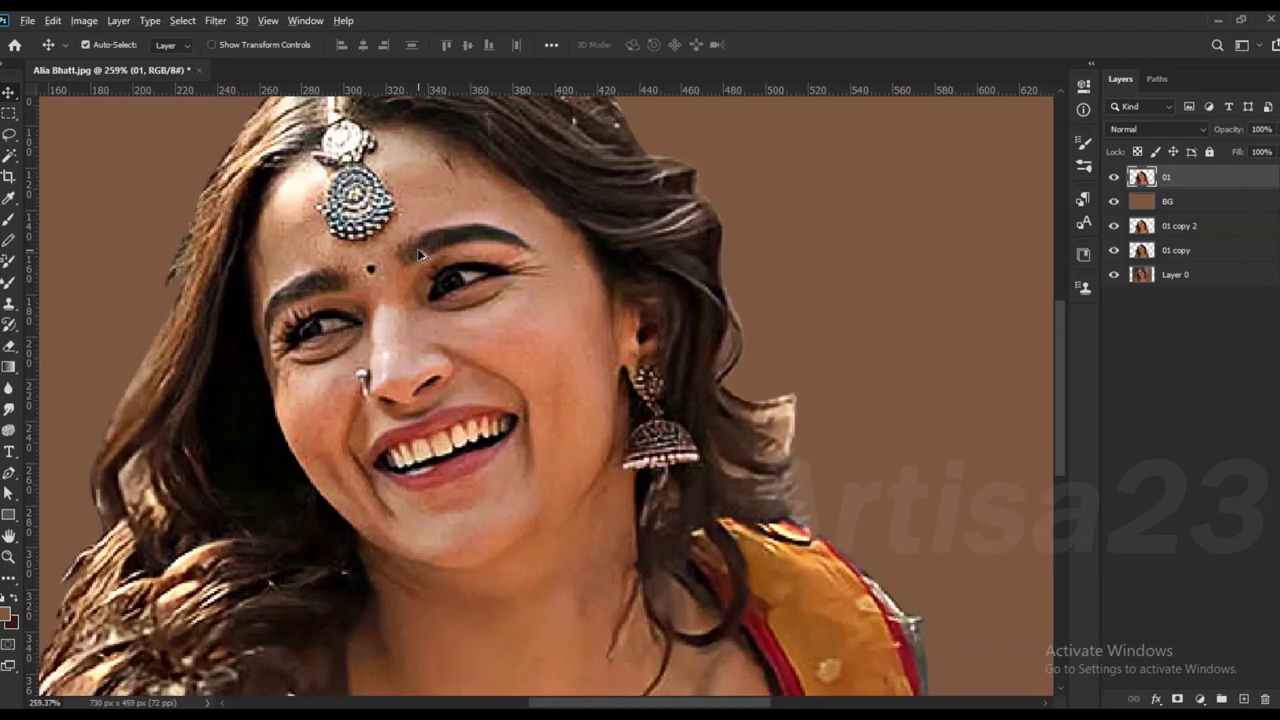
scroll(410, 251, "down", 2, "alt")
left_click(84, 20)
left_click(116, 143)
left_click(1015, 273)
left_click(1000, 315)
left_click(944, 298)
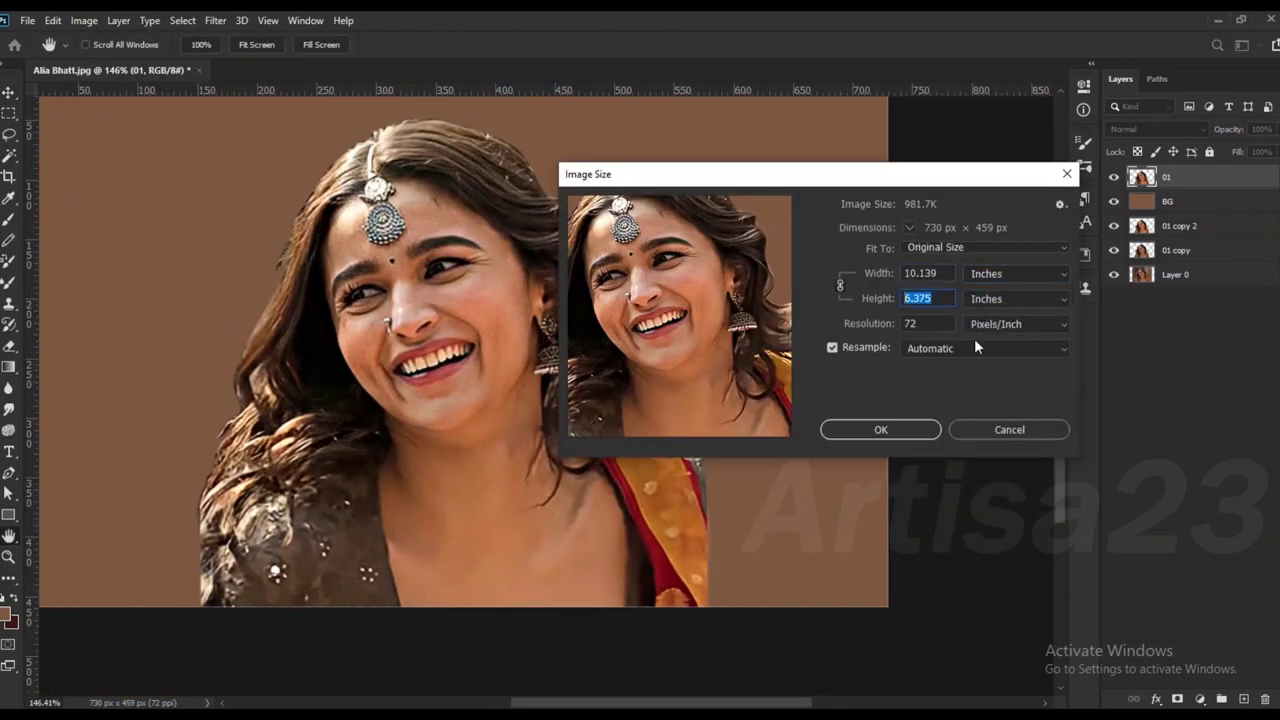
type("10")
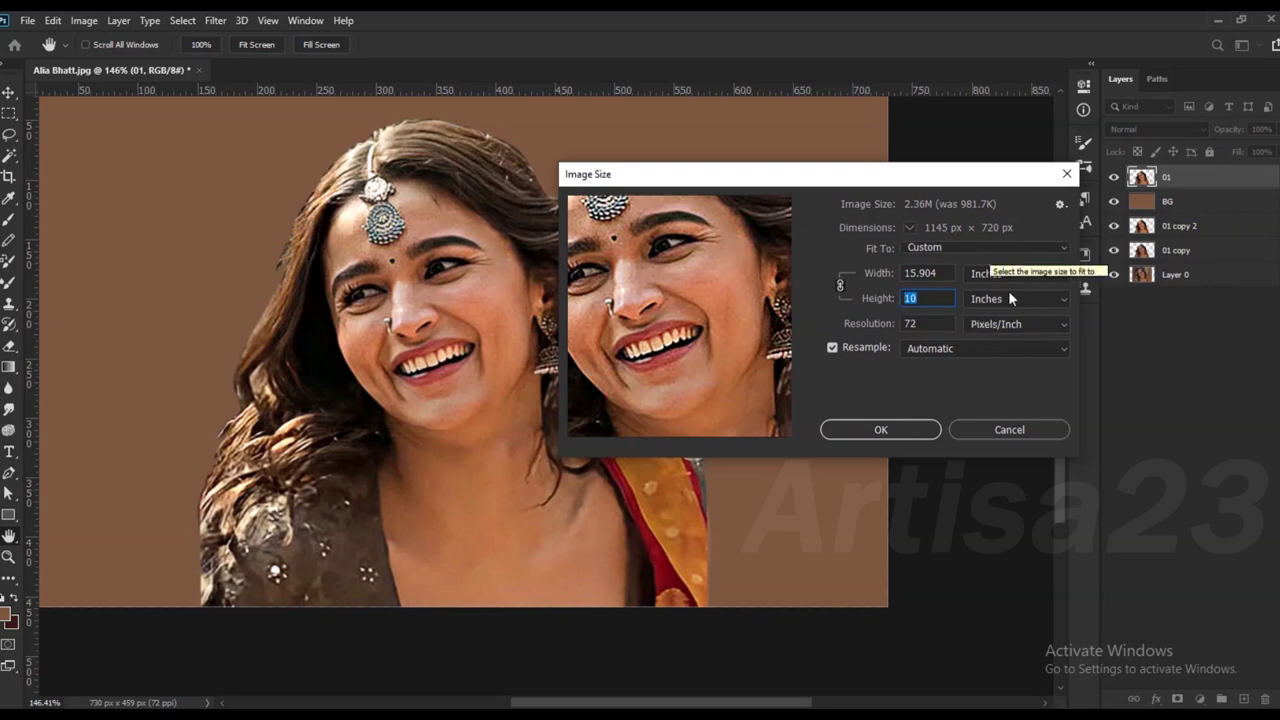
left_click(900, 429)
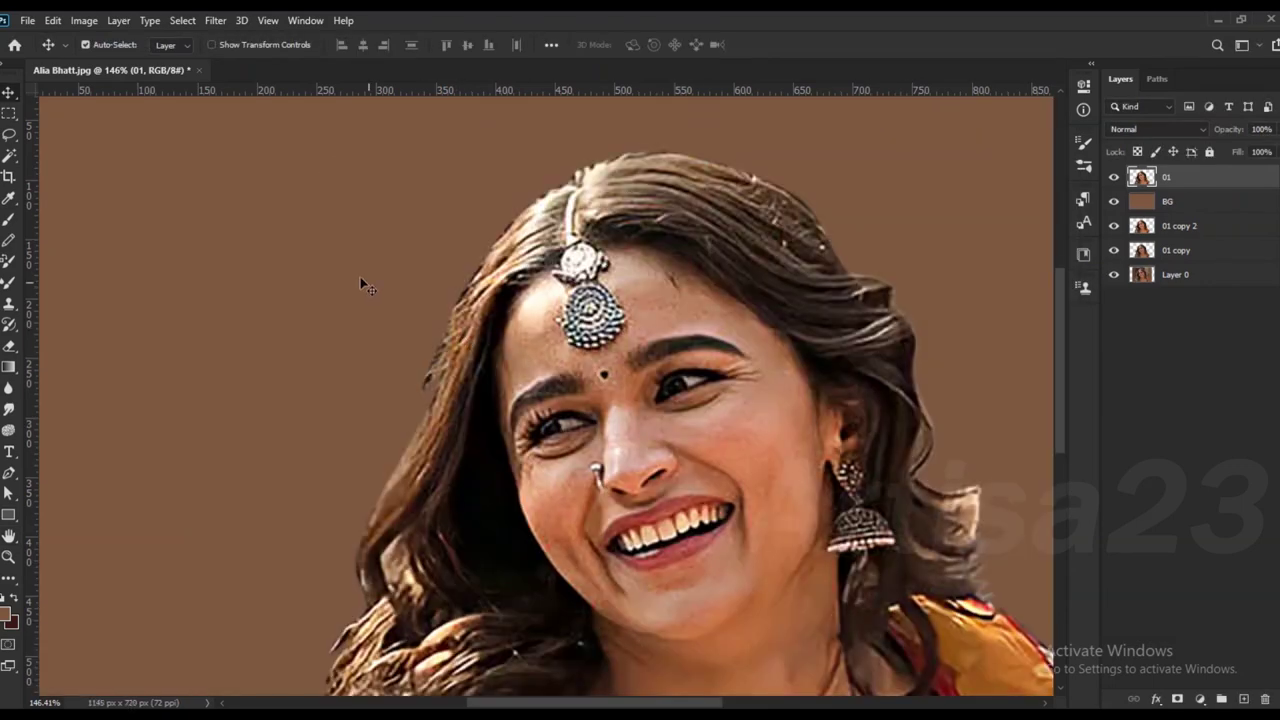
Step: Switch to the Smudge tool using the Skin smooth brush 2_Artisa23 preset
scroll(502, 342, "up", 2)
key("r")
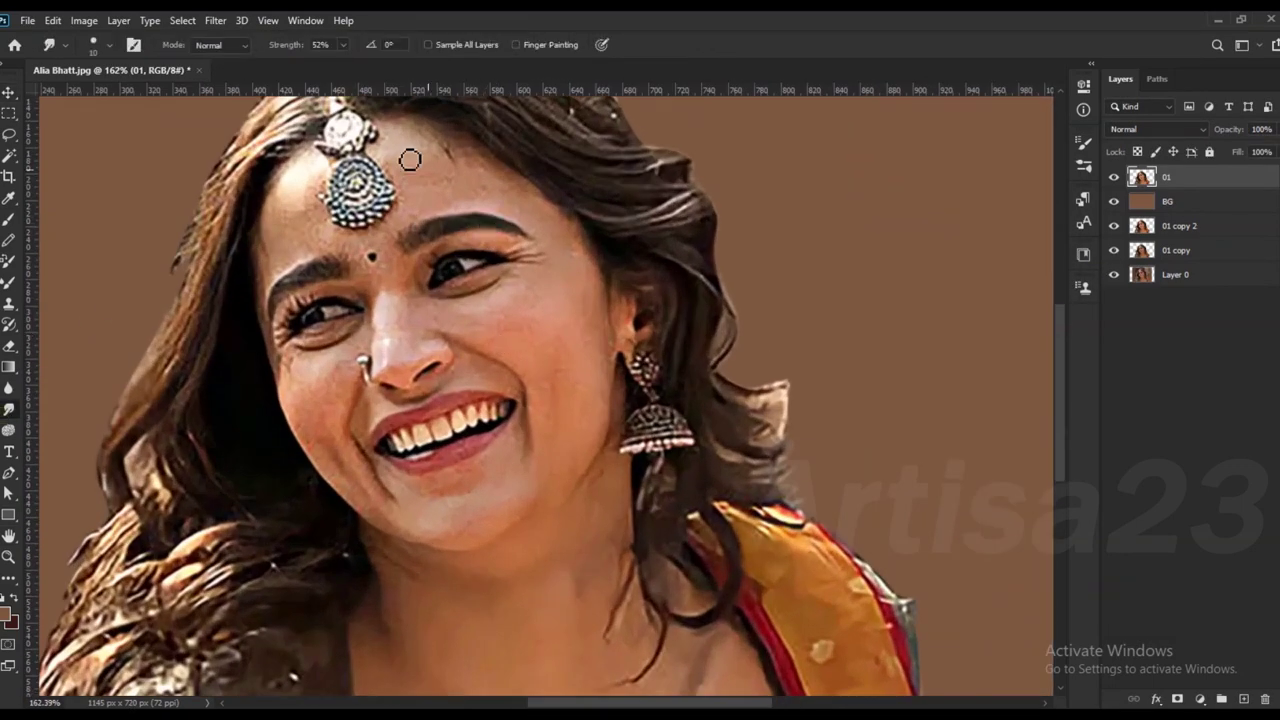
key("F5")
left_click(866, 135)
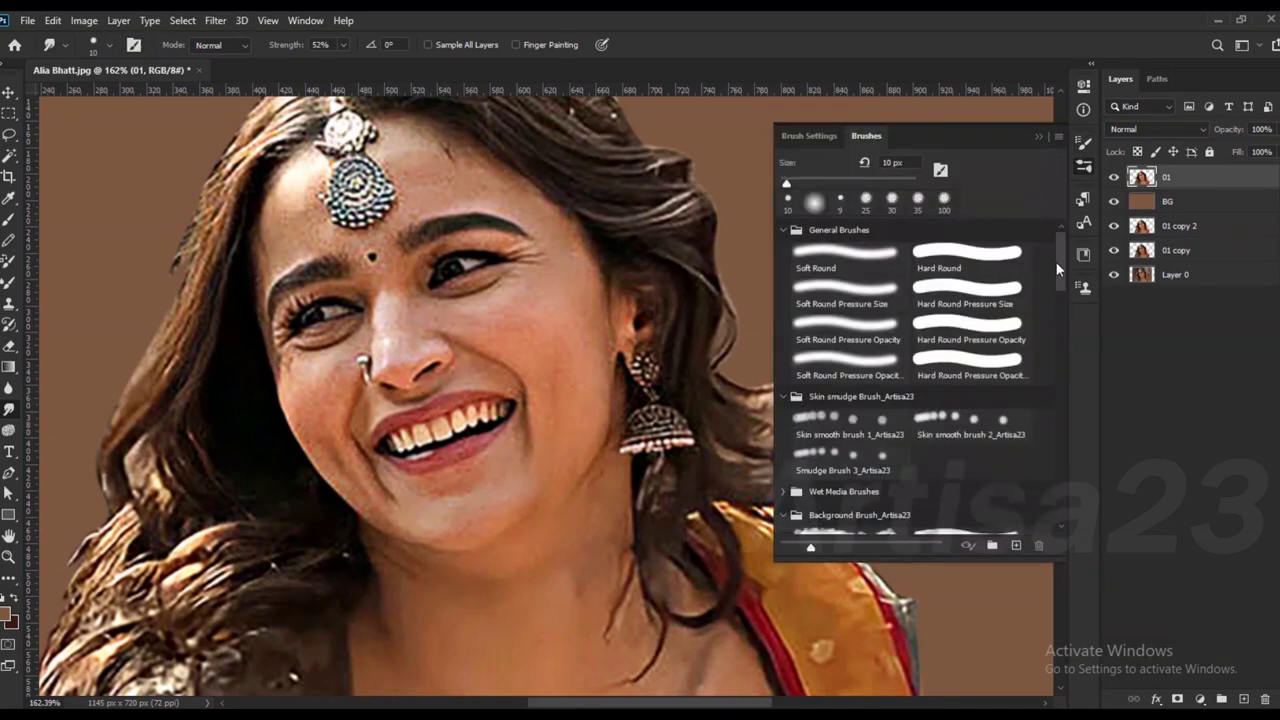
left_click(972, 425)
left_click(1038, 136)
Step: Zoom in on the face and set the smudge brush size to about 20
scroll(559, 225, "up", 3)
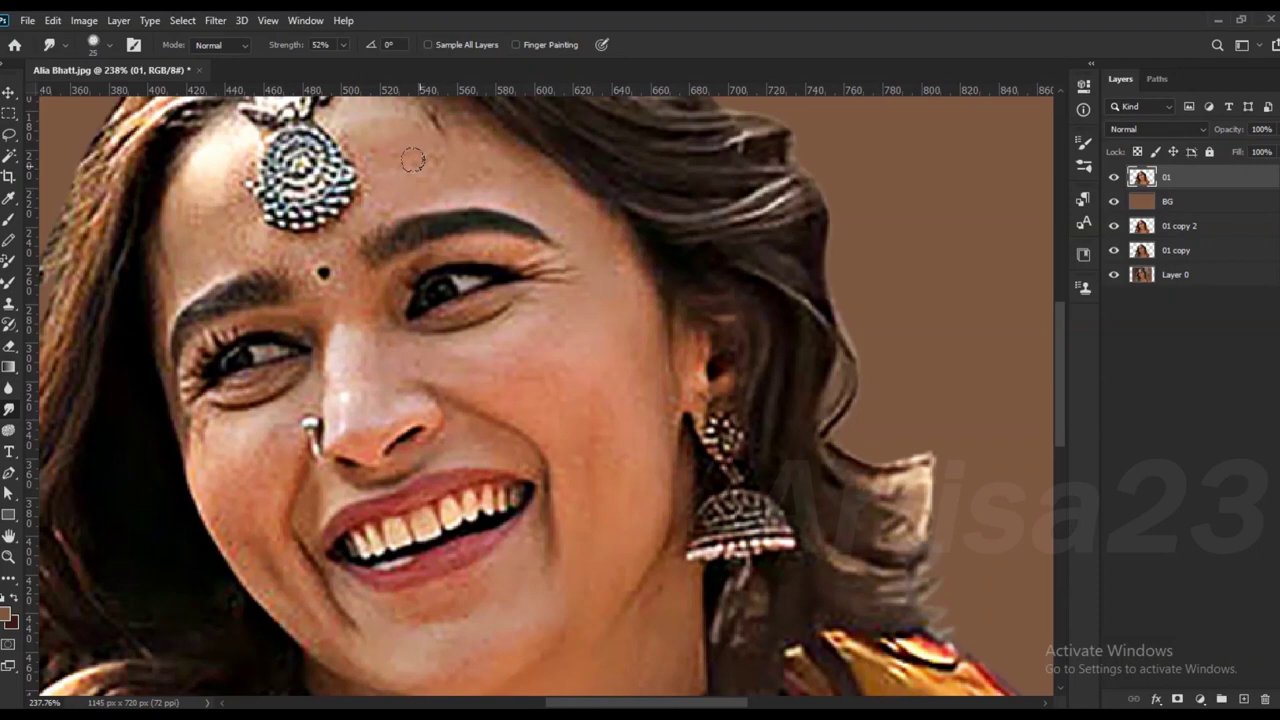
scroll(382, 150, "down", 3)
scroll(368, 186, "up", 2)
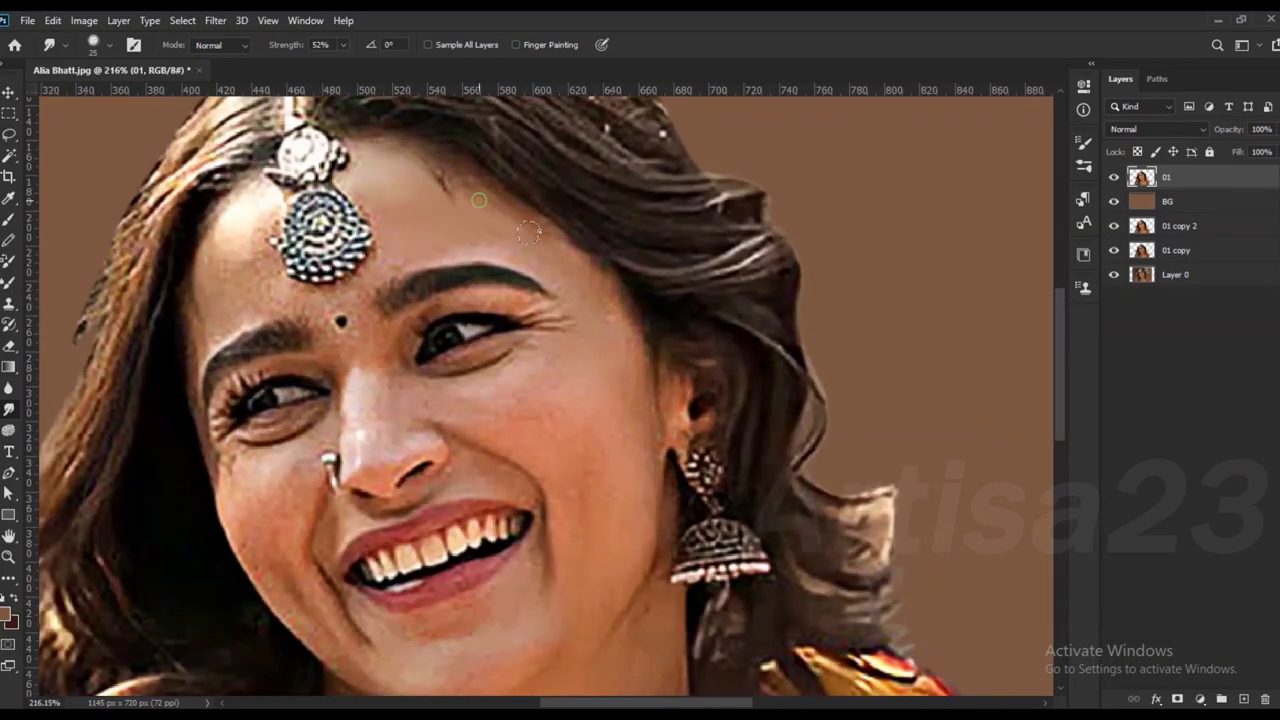
scroll(529, 232, "up", 2)
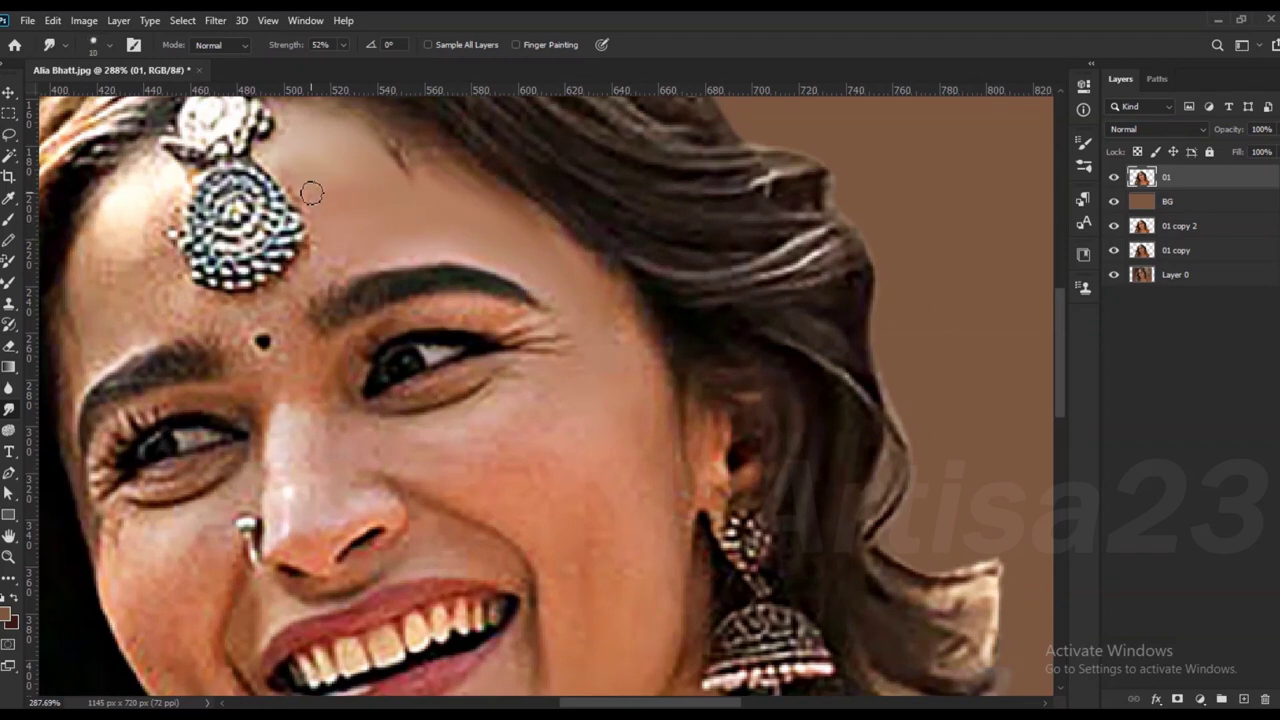
key("bracketright")
key("bracketright")
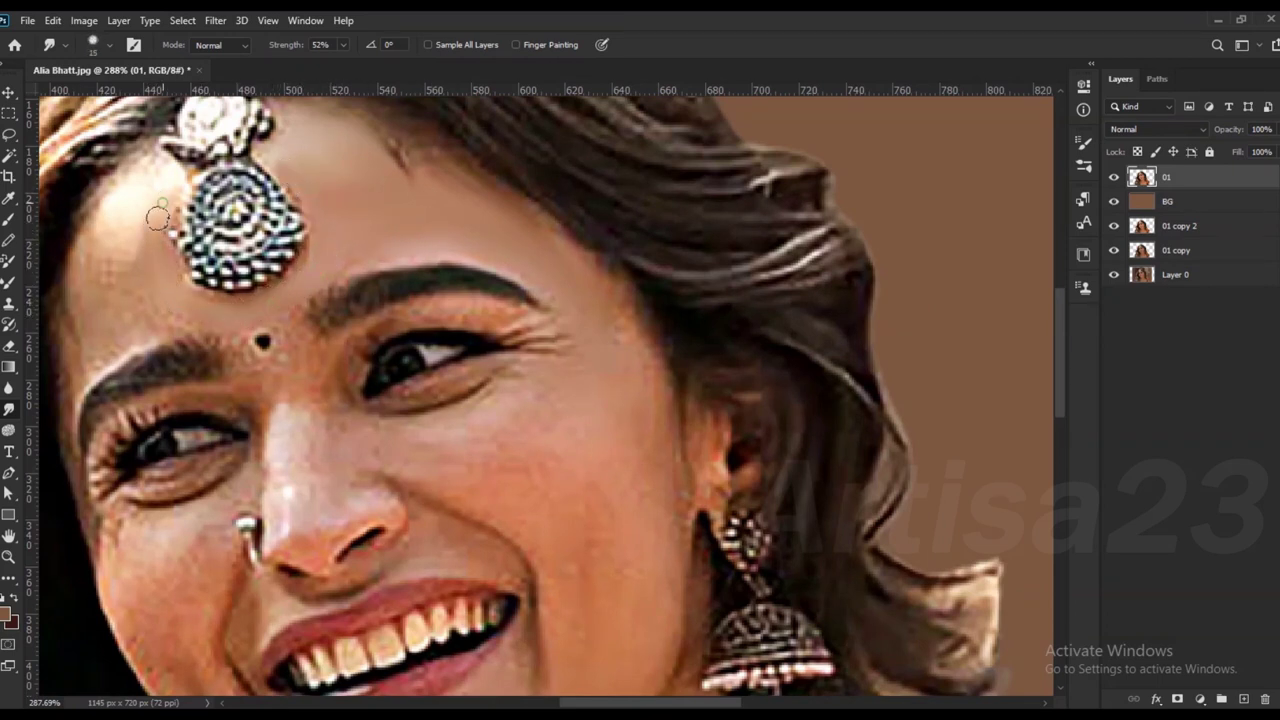
key("bracketright")
key("bracketright")
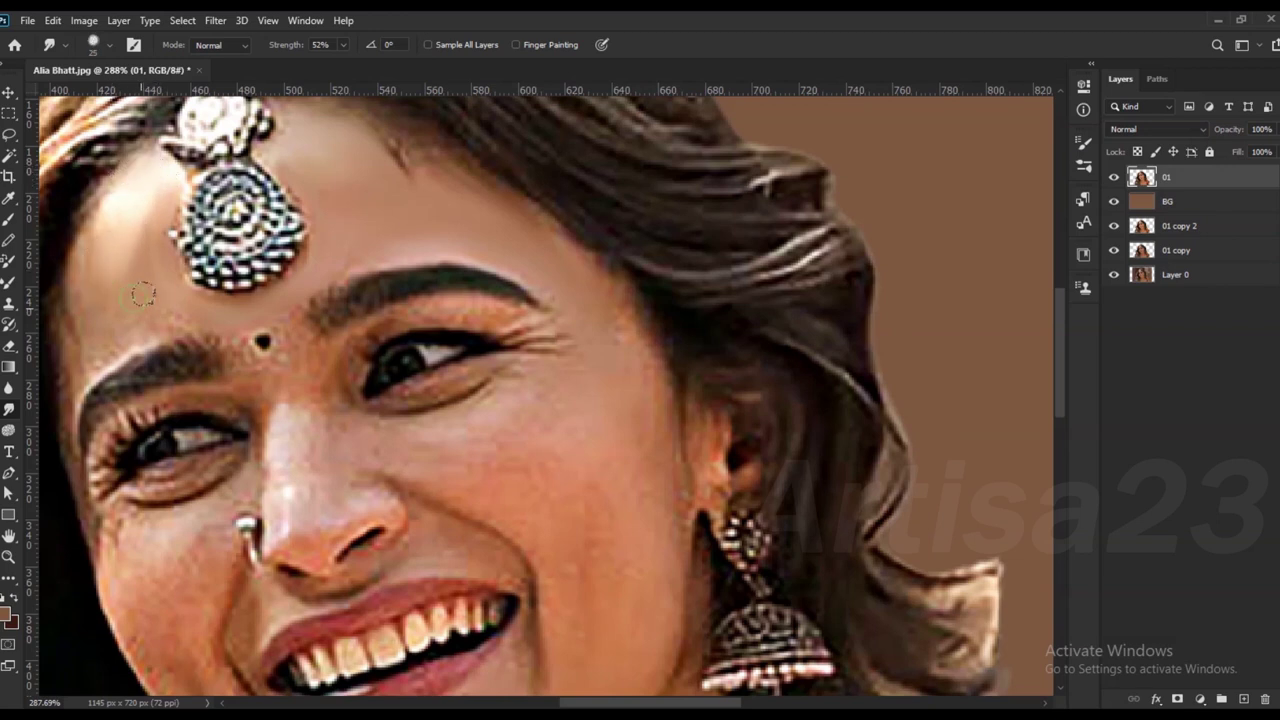
key("bracketleft")
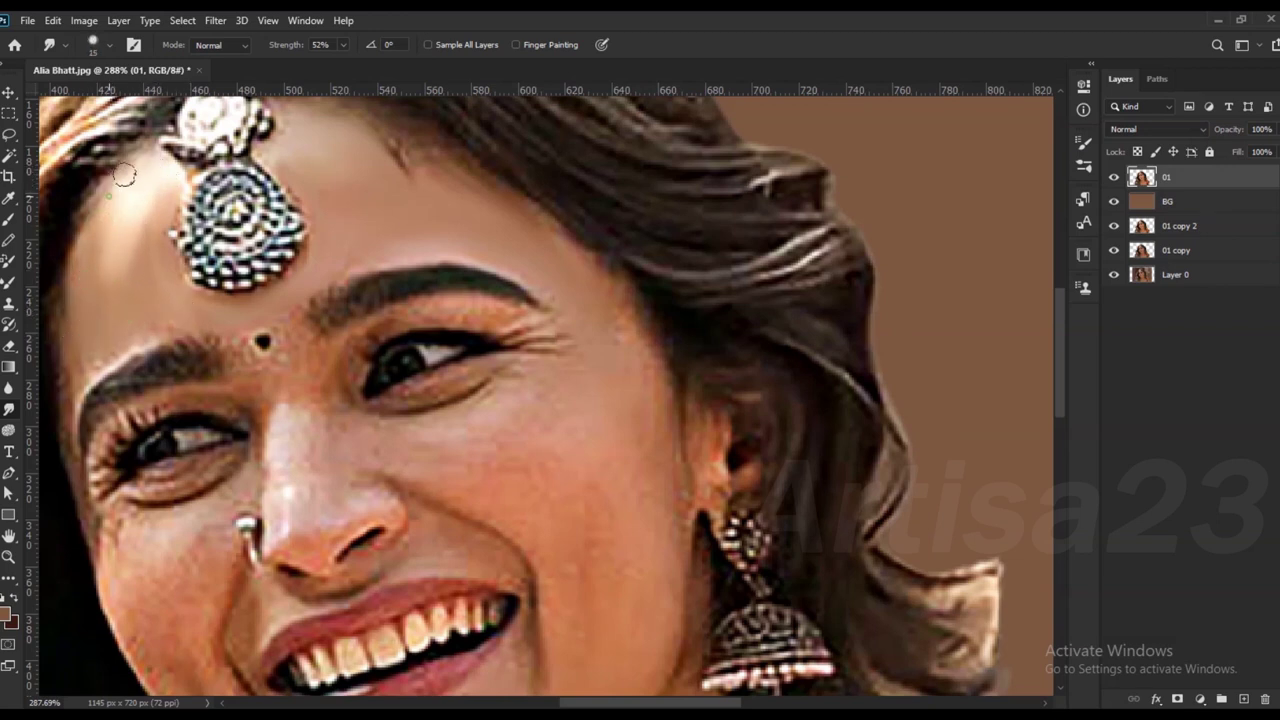
scroll(279, 360, "up", 3)
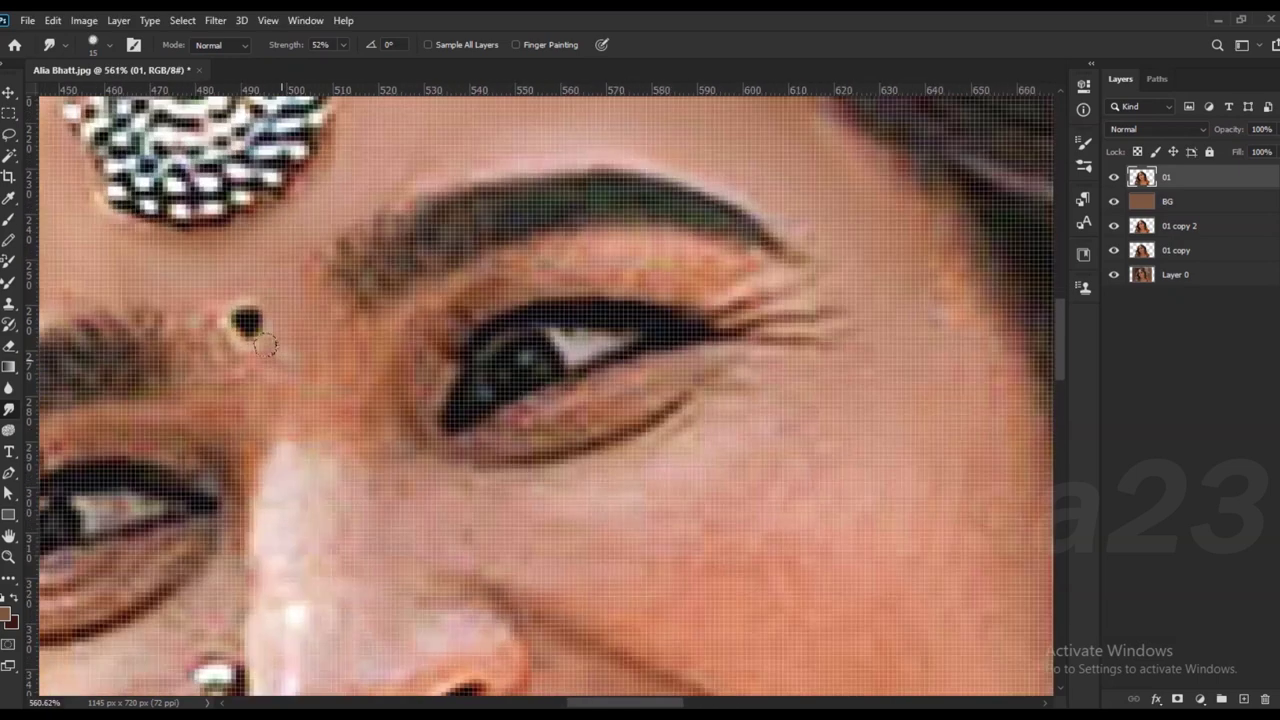
key("bracketright")
key("bracketleft")
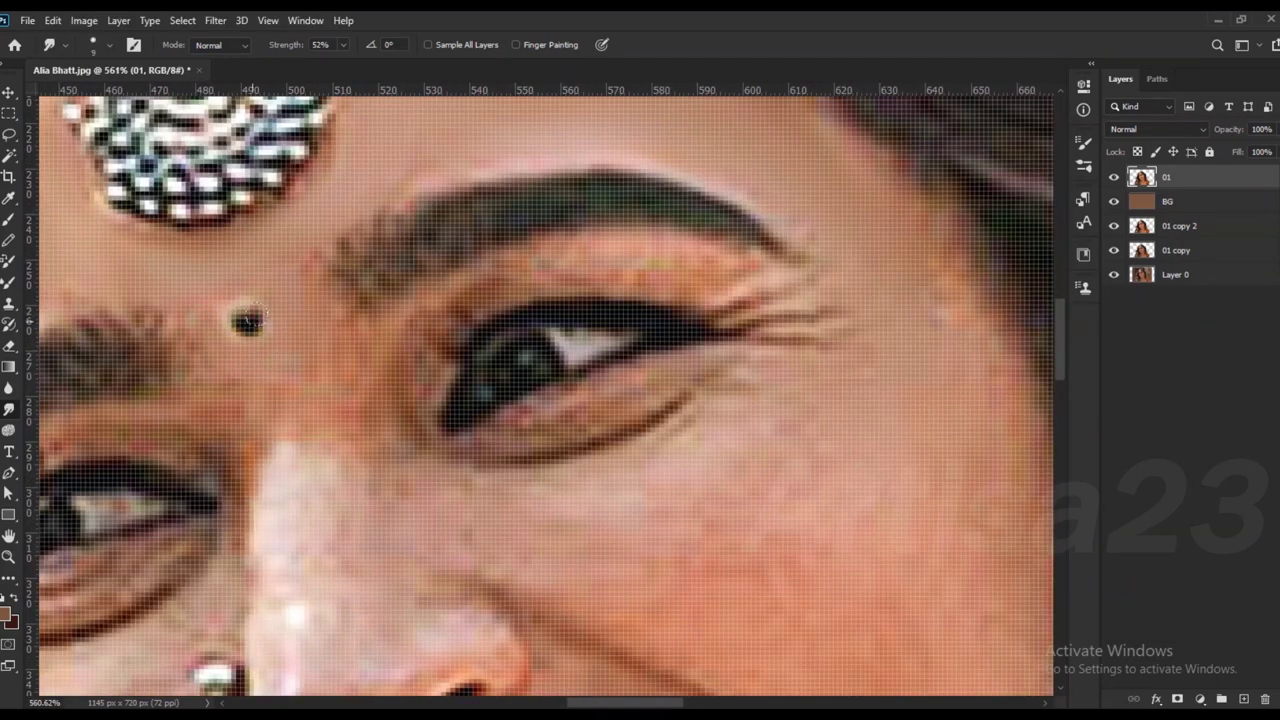
scroll(440, 205, "down", 4)
scroll(334, 342, "up", 3)
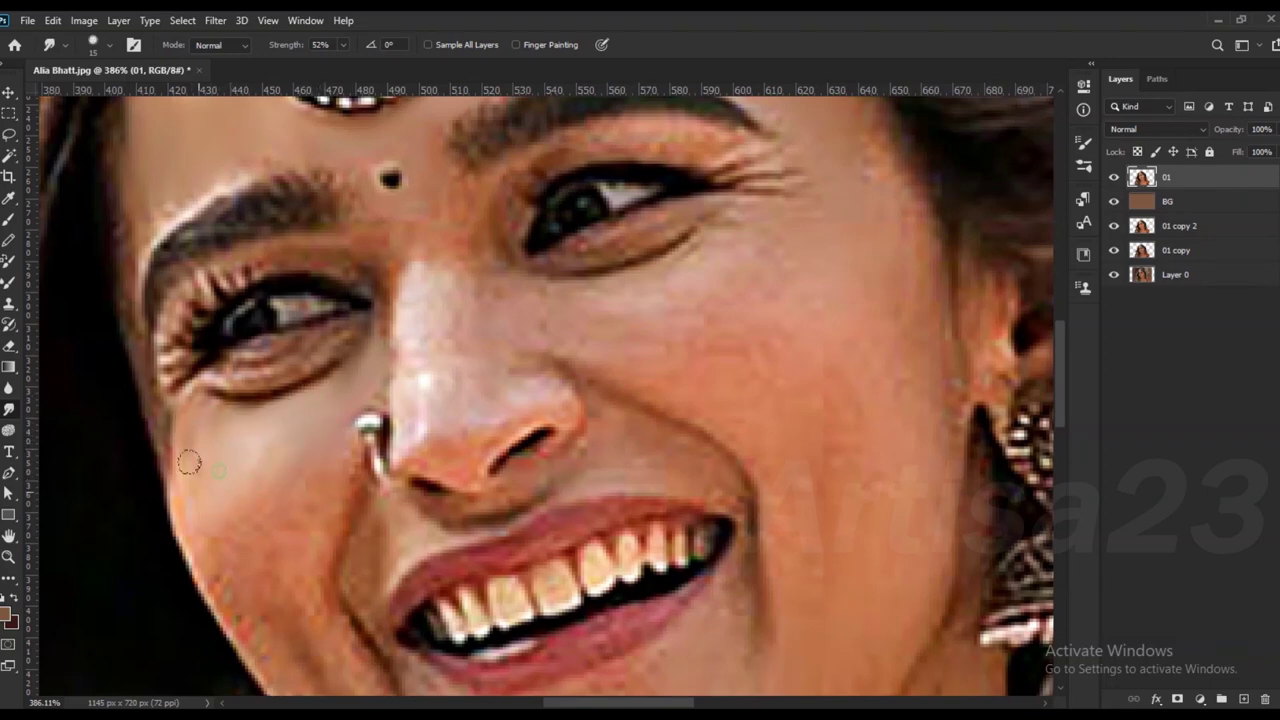
scroll(259, 513, "down", 3)
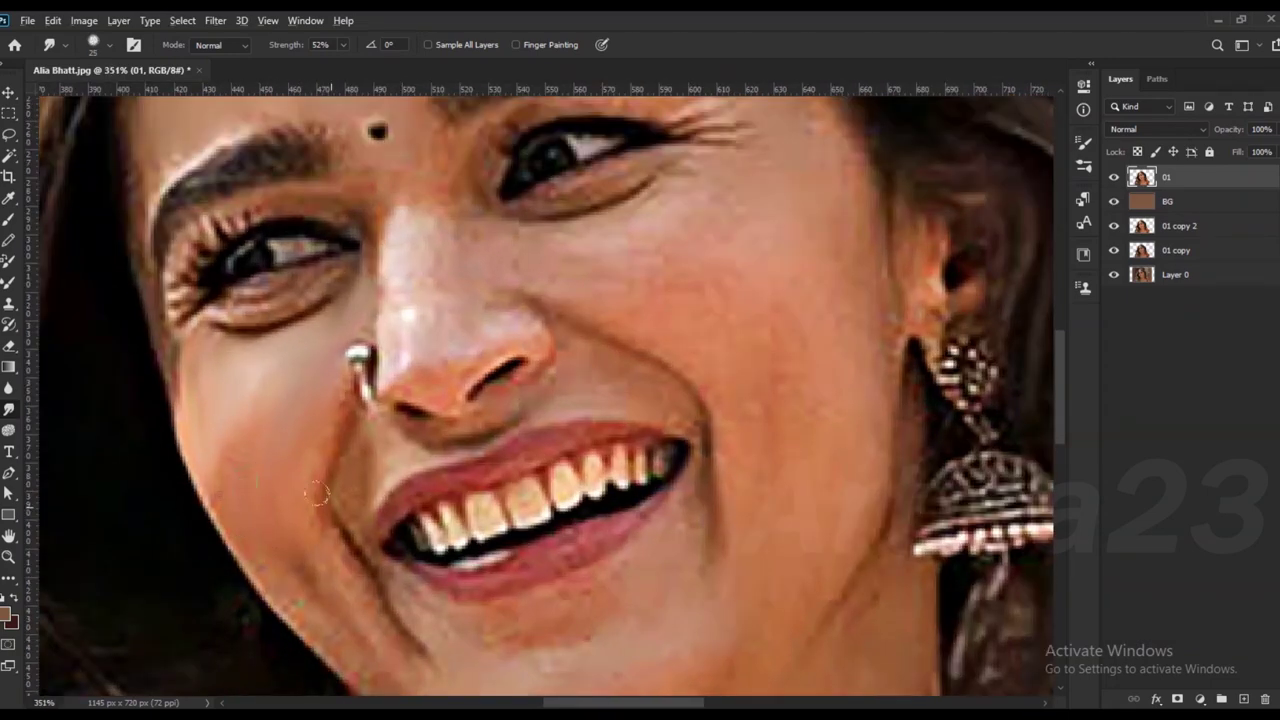
scroll(245, 517, "down", 2)
scroll(424, 357, "up", 4)
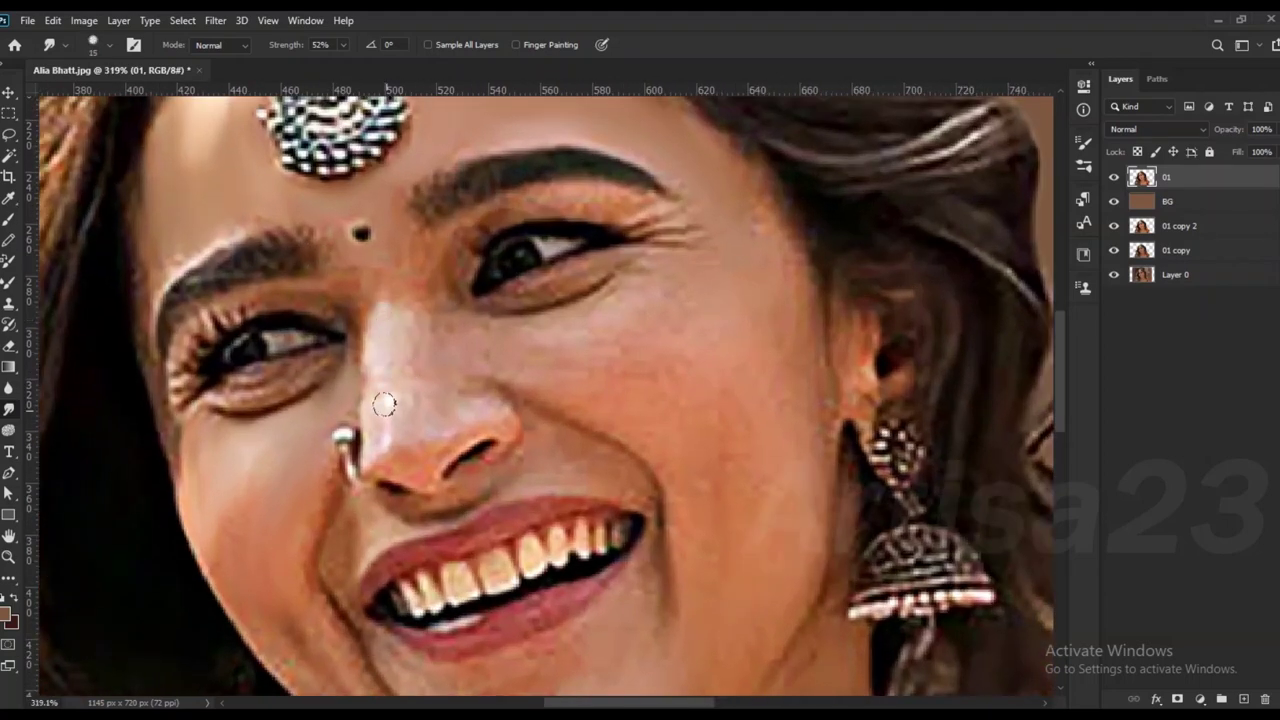
Step: Smudge the nose bridge at size 20, then under-eye skin and outer eye creases at 10
key("bracketright")
left_click_drag(383, 325, 391, 273)
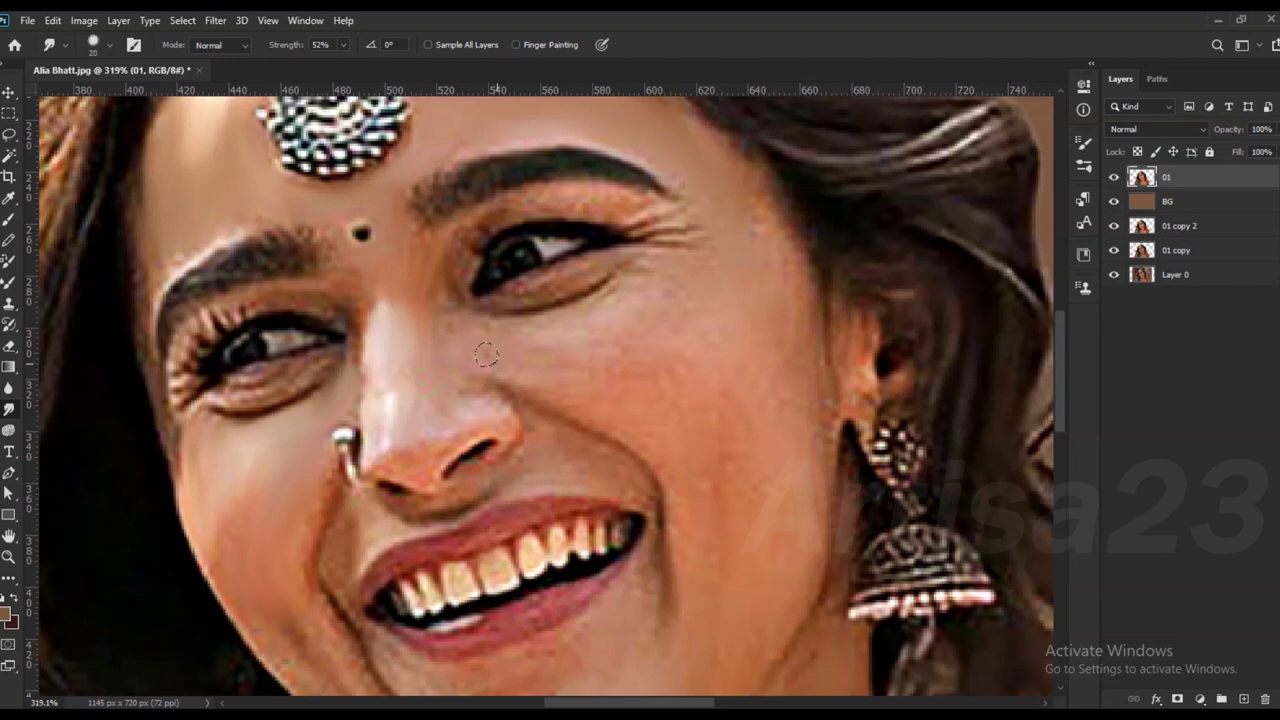
key("bracketleft")
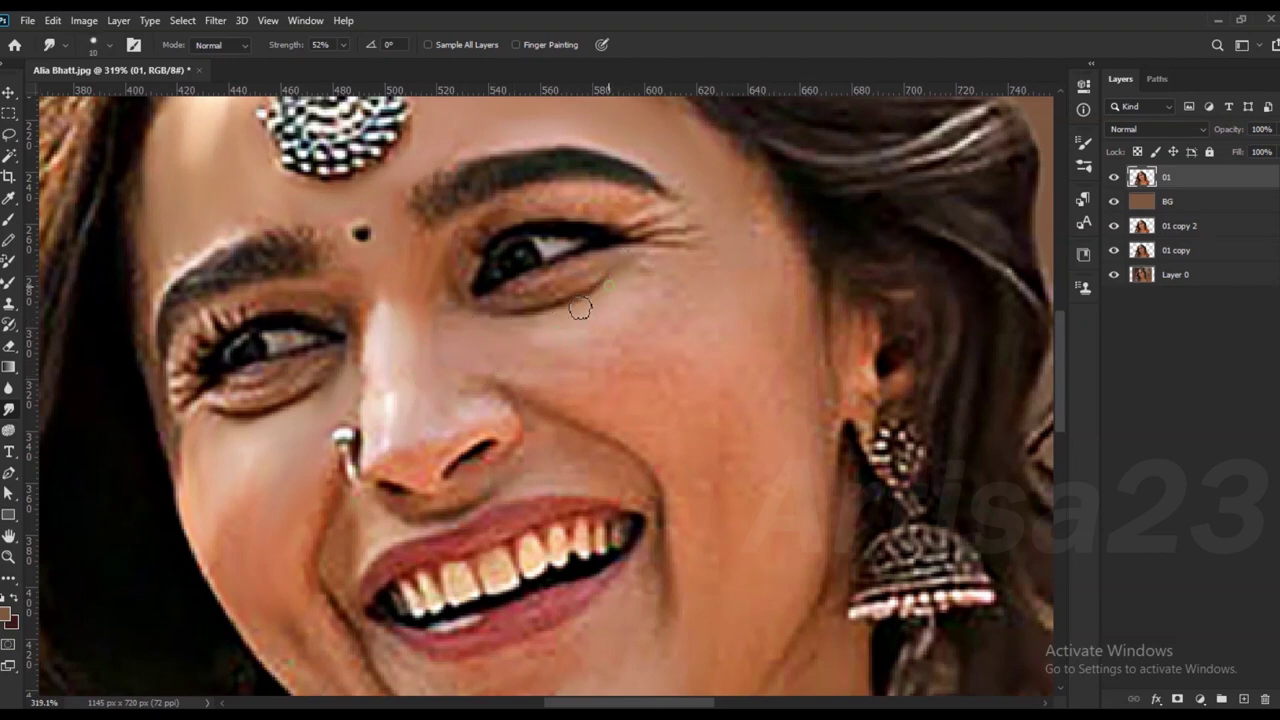
left_click_drag(555, 291, 501, 305)
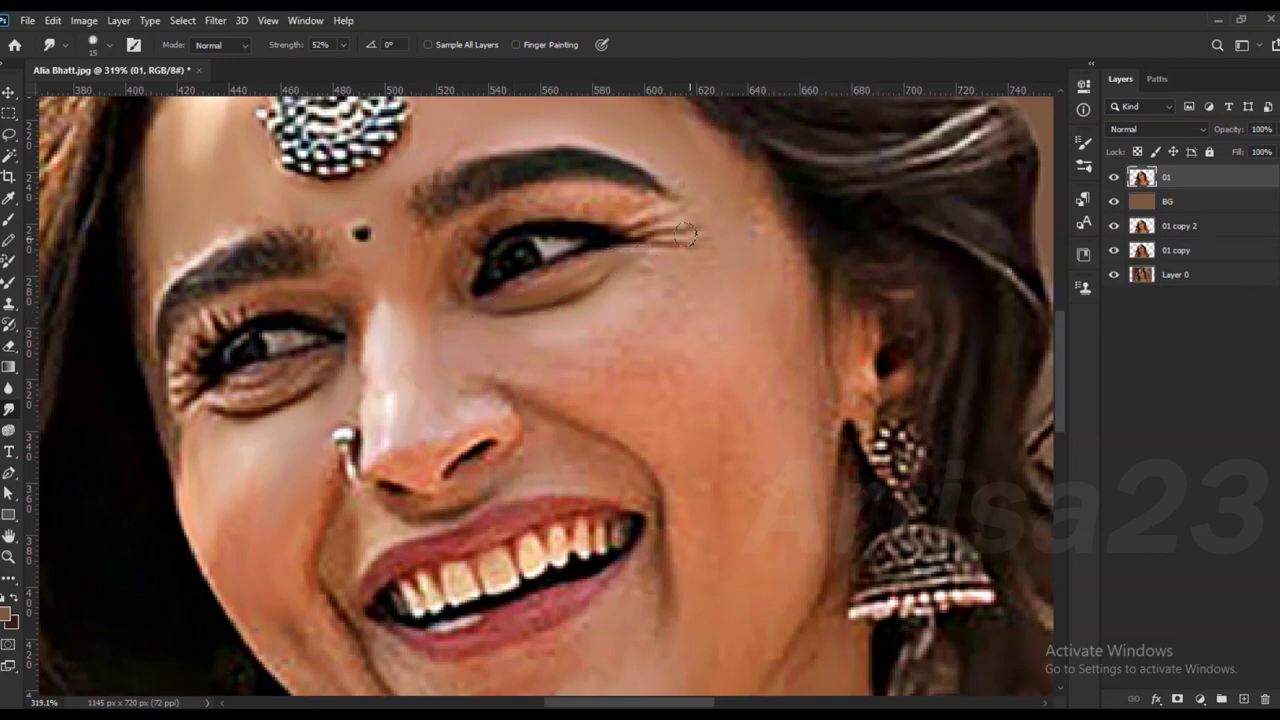
left_click_drag(705, 236, 630, 218)
key("bracketleft")
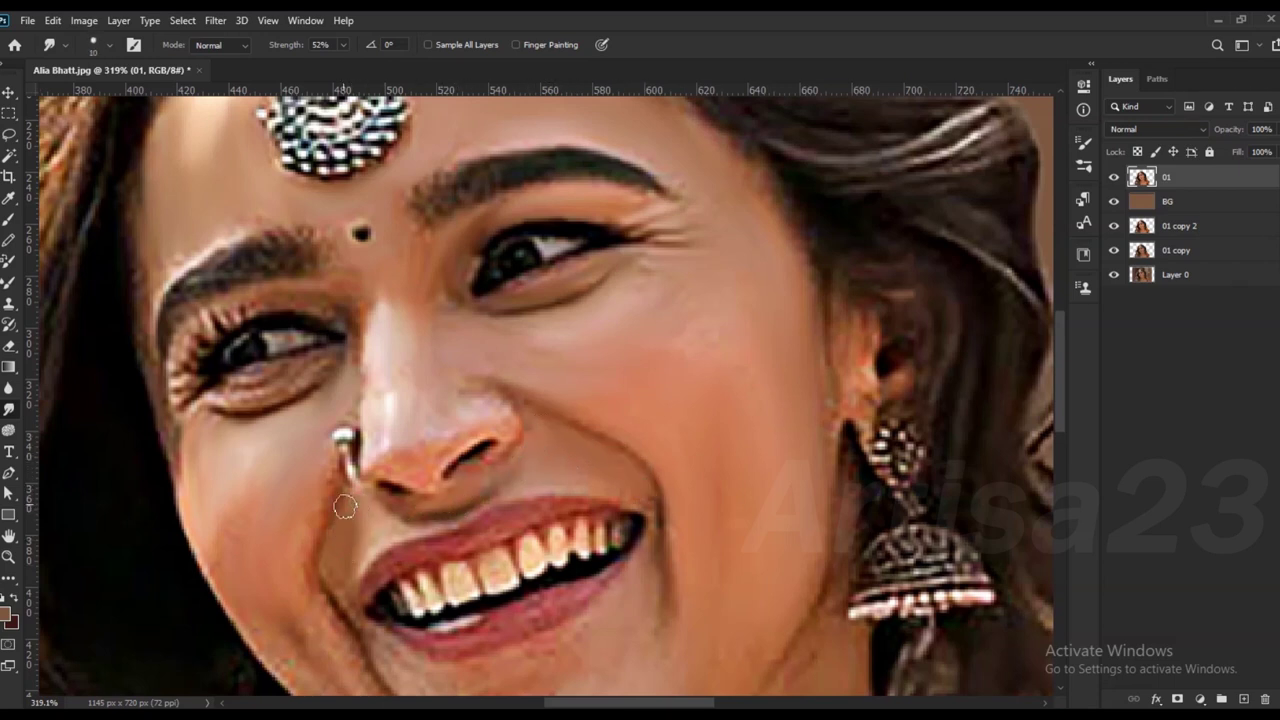
Step: Smudge the jawline skin beside the earring with a smaller brush
scroll(302, 590, "down", 3)
scroll(307, 566, "up", 3)
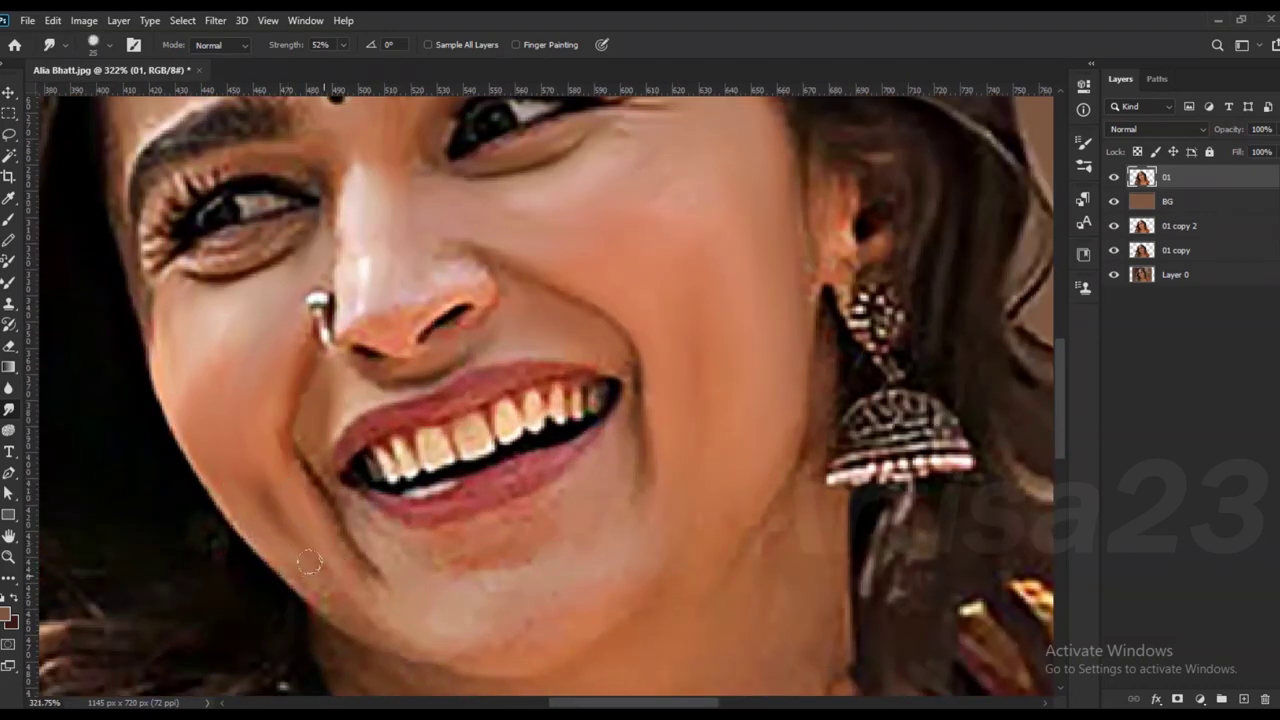
key("bracketleft")
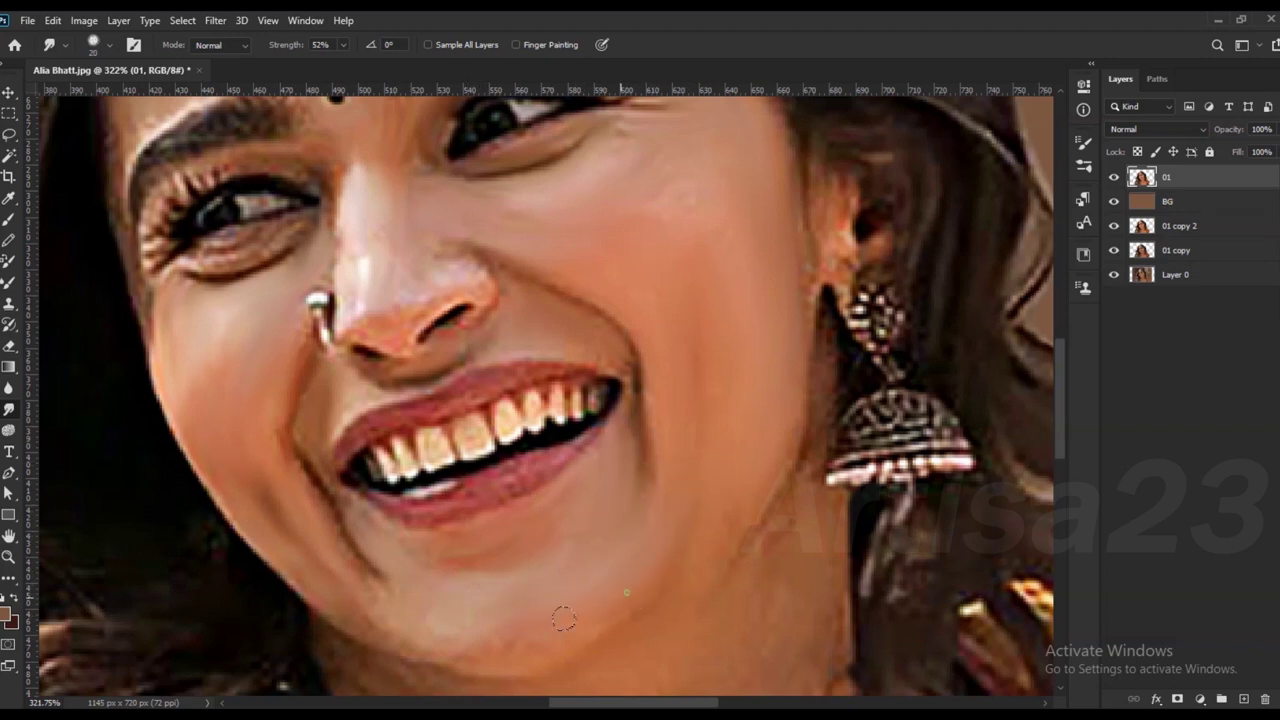
left_click_drag(810, 480, 754, 543)
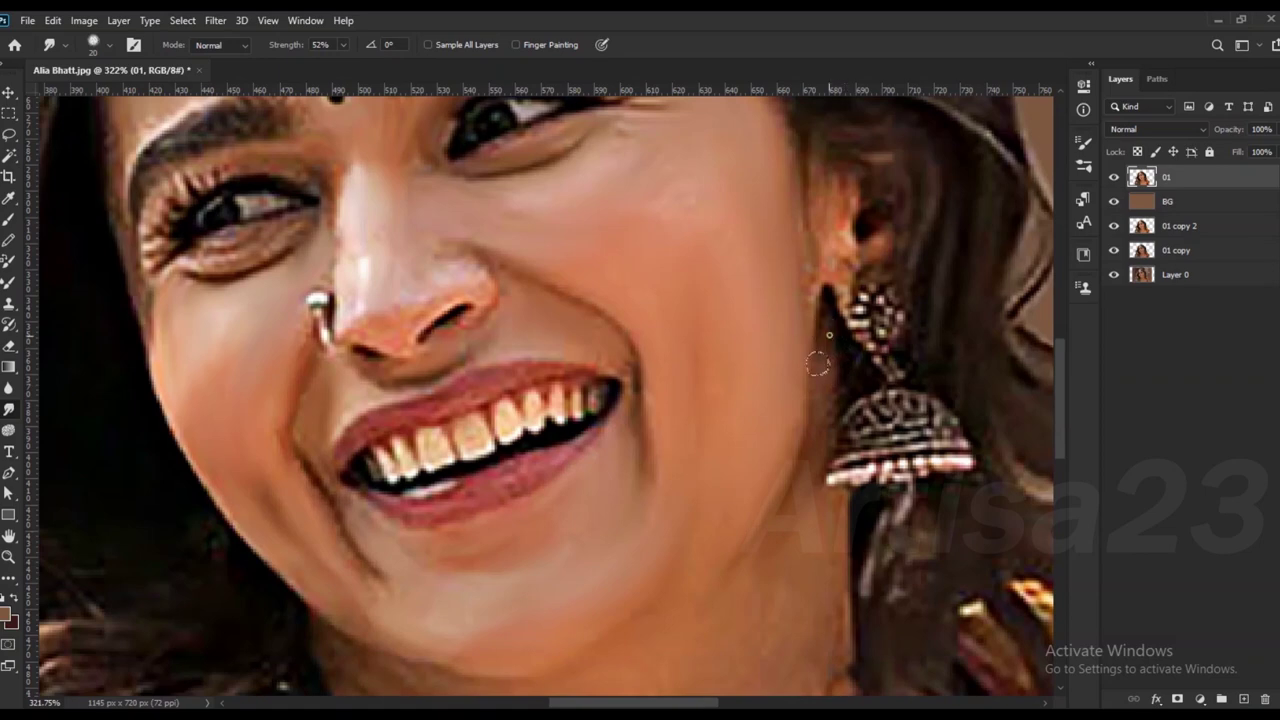
scroll(817, 364, "down", 2)
scroll(686, 457, "up", 1)
key("bracketleft")
key("bracketleft")
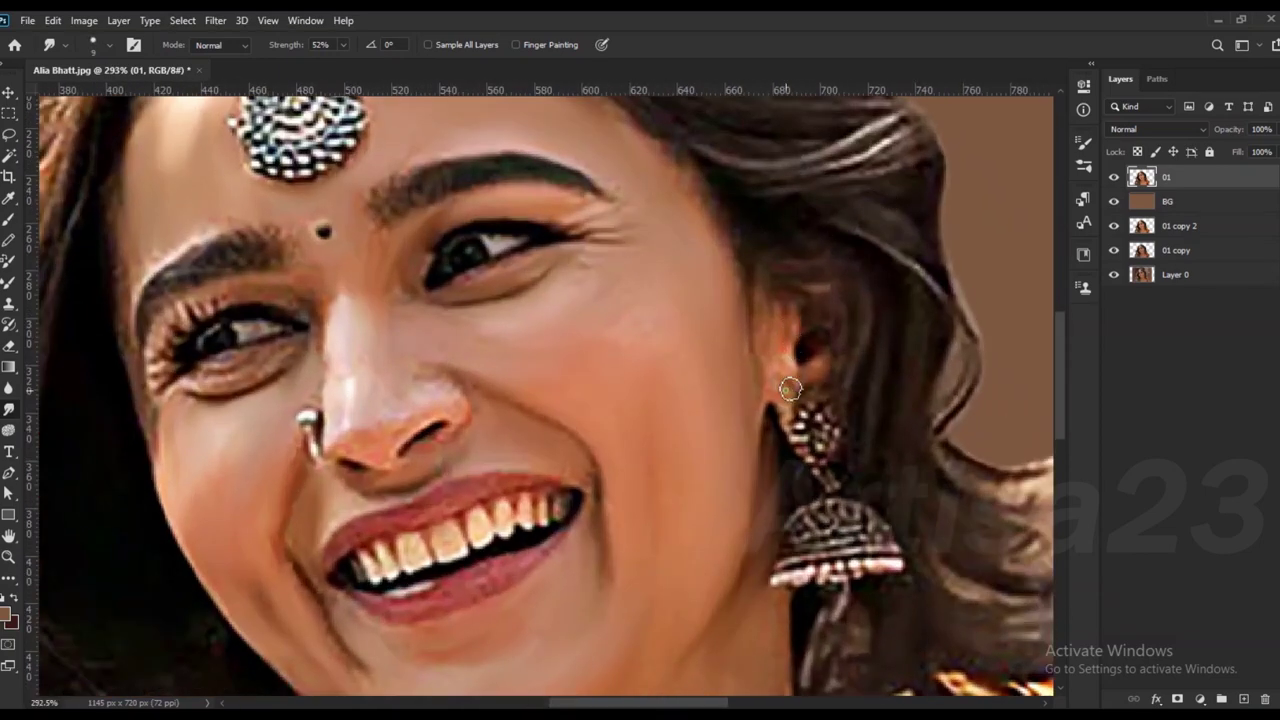
Step: Smear the eye colours toward the highlight and soften the lower eyelid
key("bracketright")
key("bracketright")
scroll(481, 278, "up", 2)
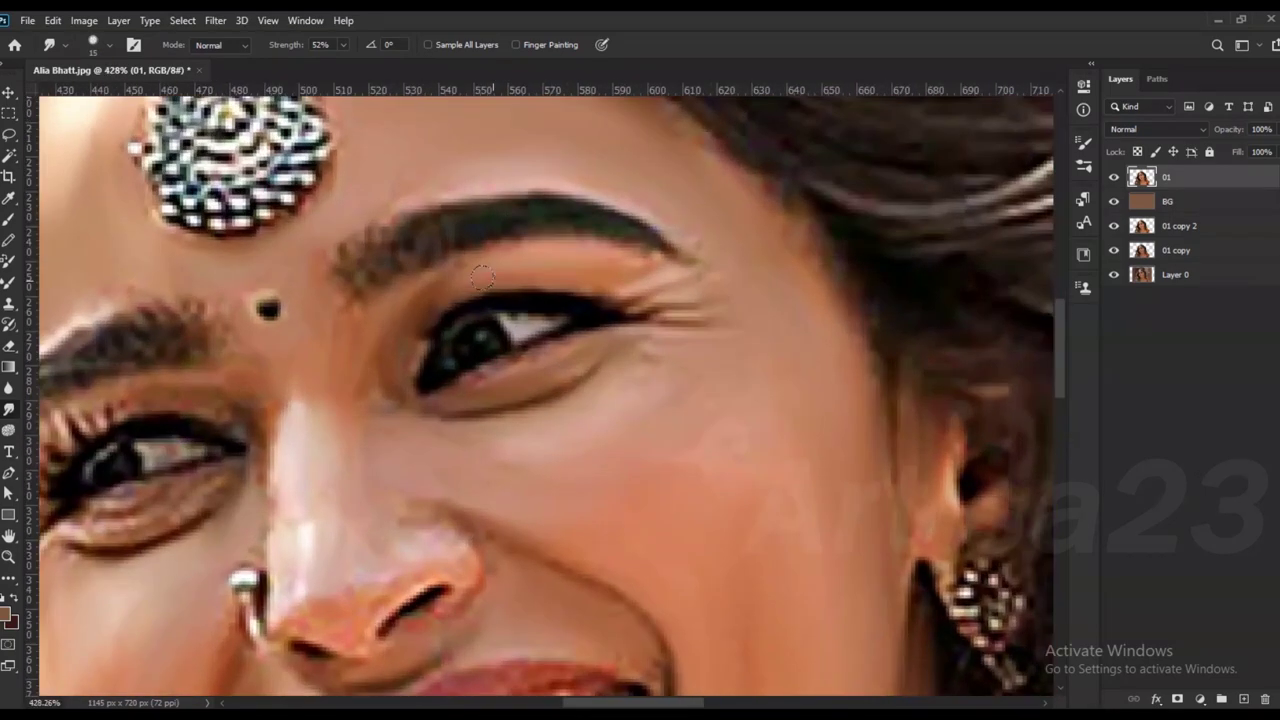
scroll(481, 278, "up", 2)
left_click_drag(424, 405, 587, 336)
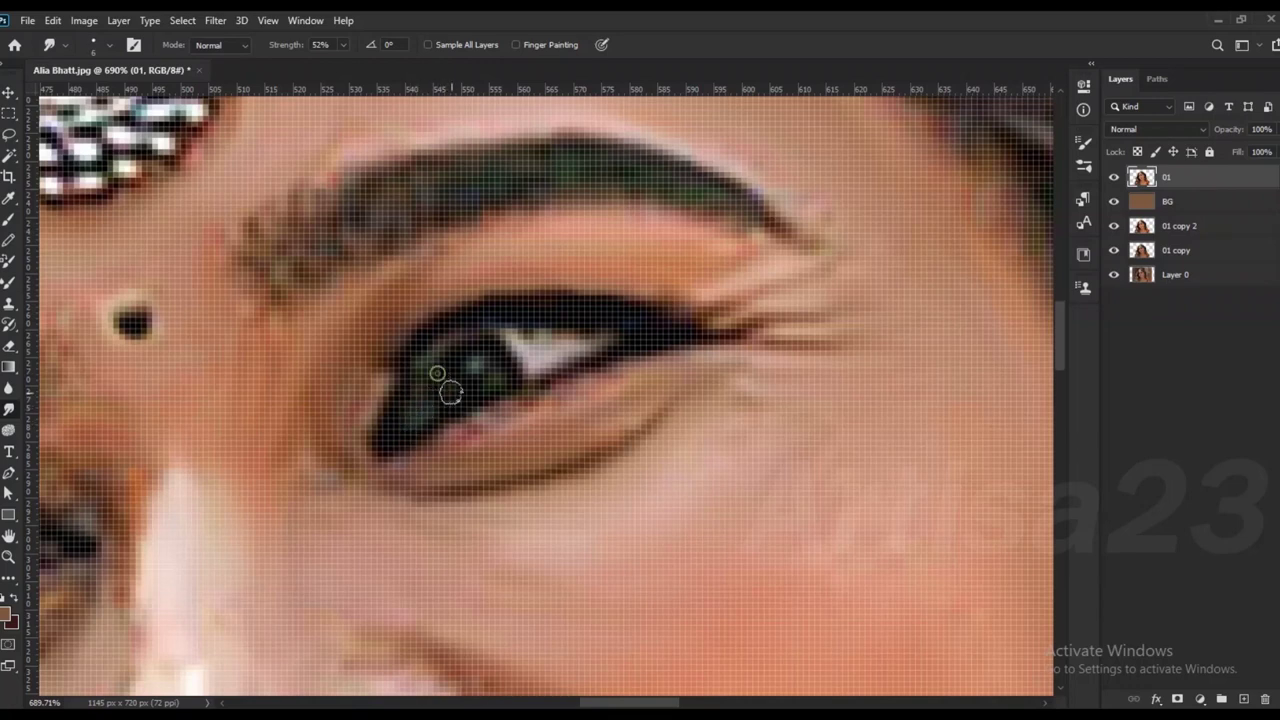
left_click_drag(553, 397, 423, 462)
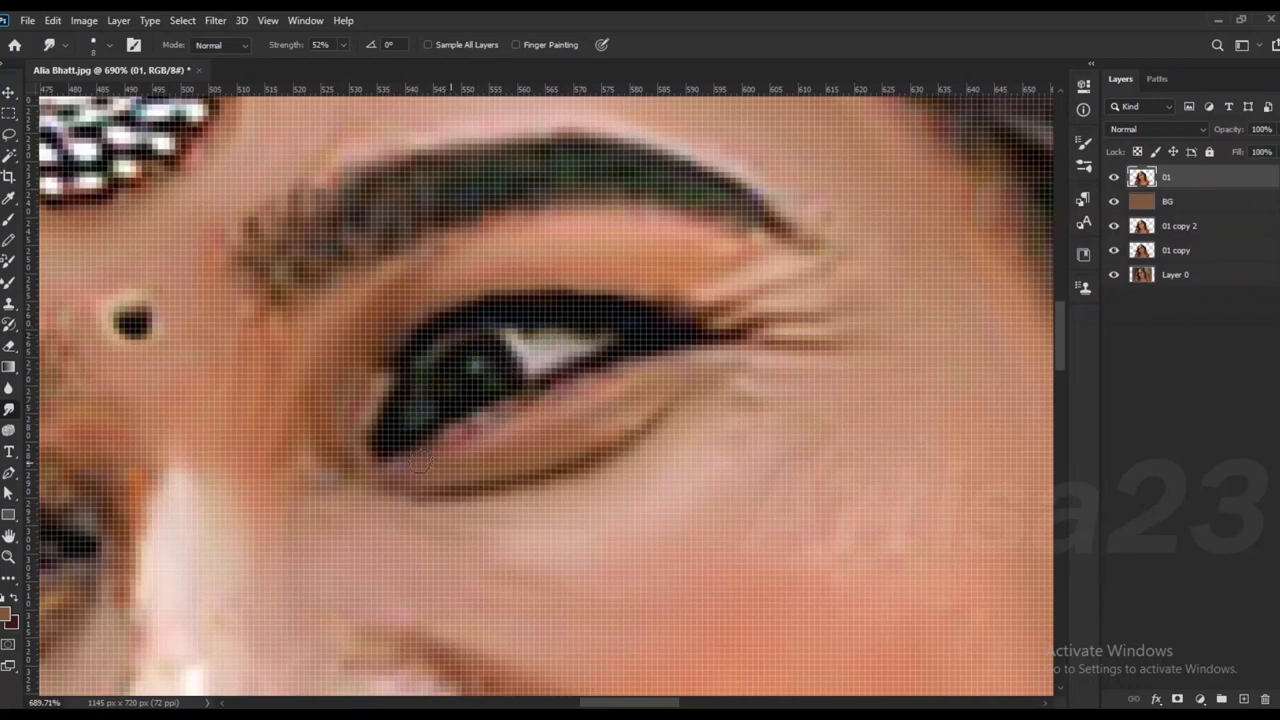
scroll(908, 266, "down", 3)
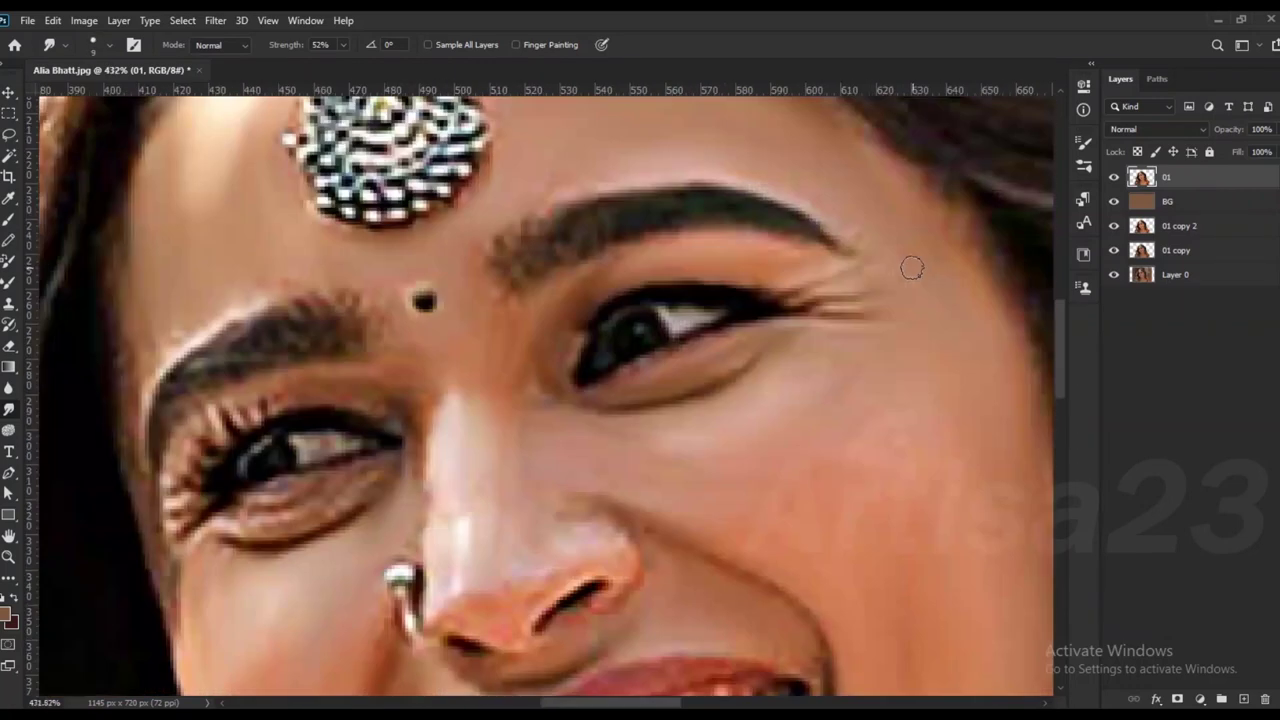
scroll(473, 320, "up", 3)
Step: Smear the eyelashes and outer-corner lashes into strands and soften the eyebrow's outer end
left_click_drag(418, 352, 326, 517)
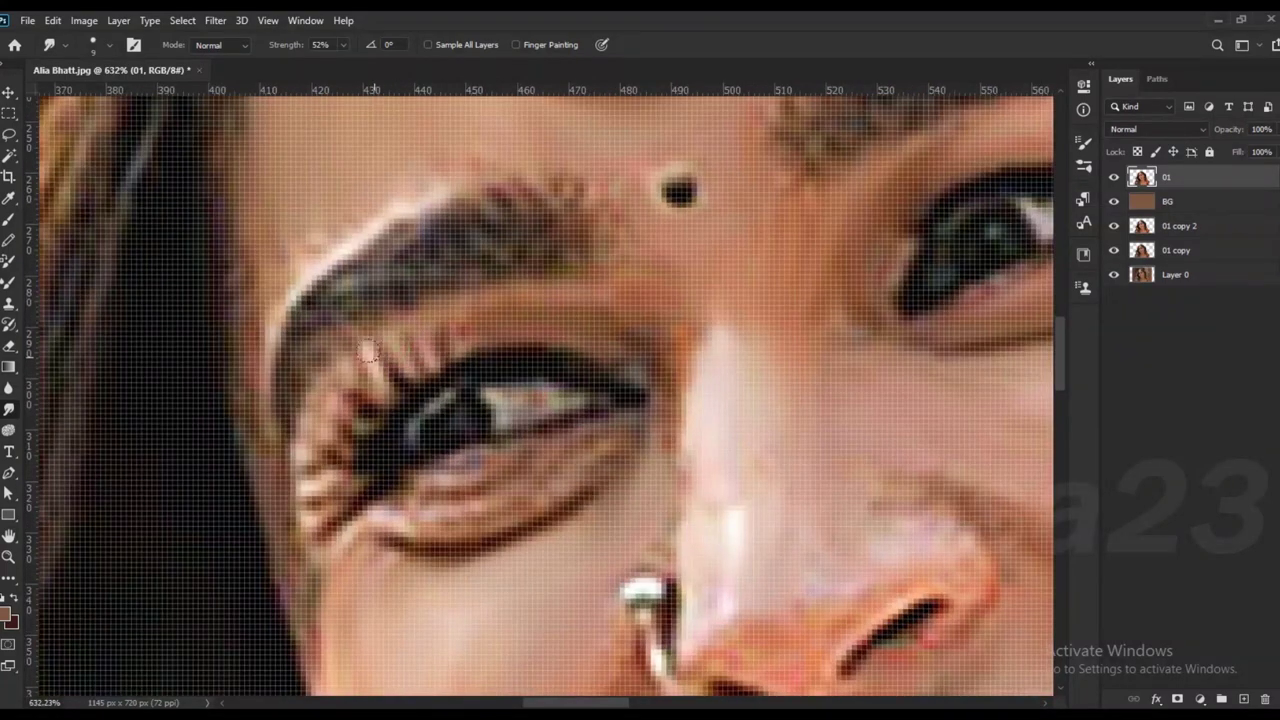
scroll(582, 430, "down", 3)
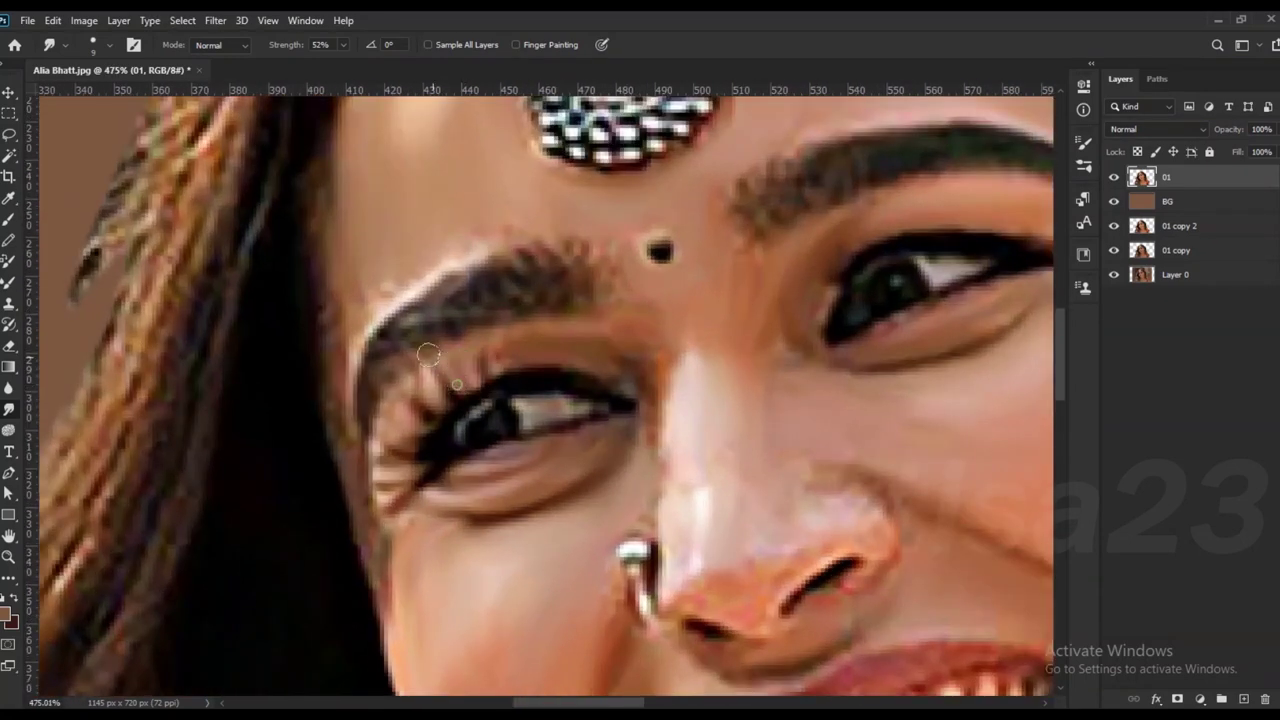
left_click_drag(425, 352, 412, 370)
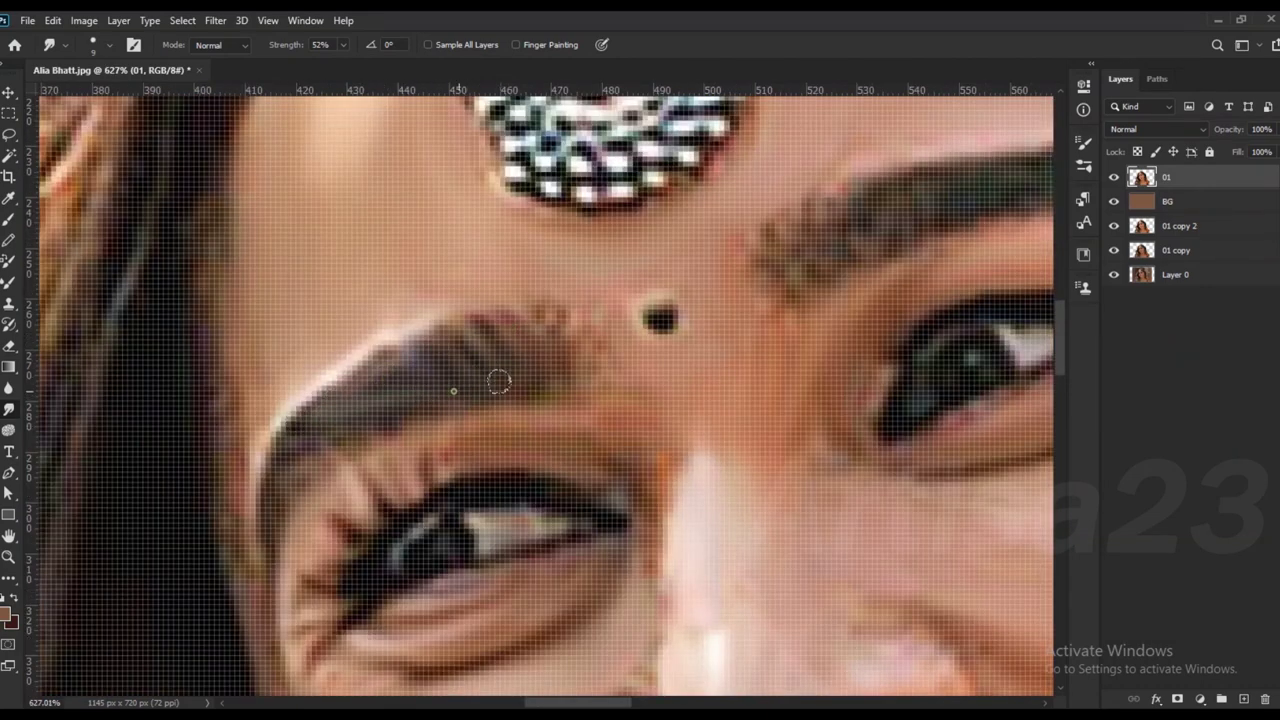
left_click_drag(499, 381, 569, 336)
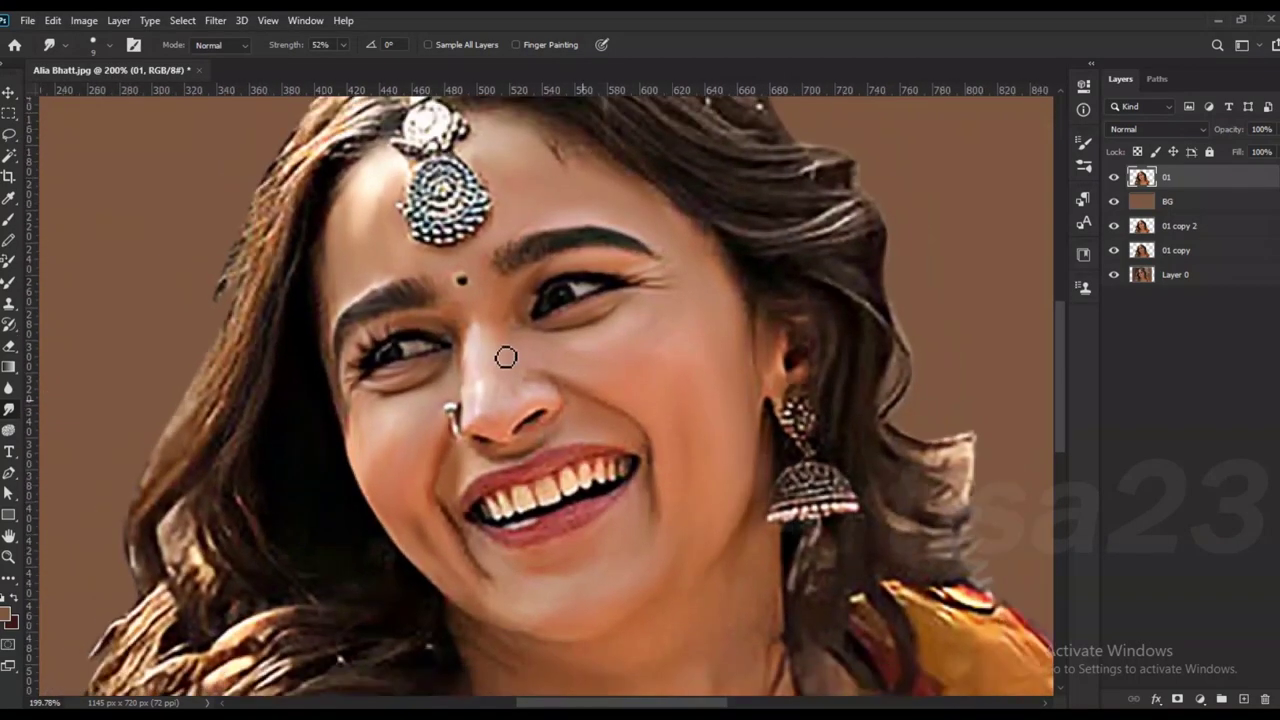
Step: Smudge the front and left tooth edges smooth
scroll(575, 458, "up", 1)
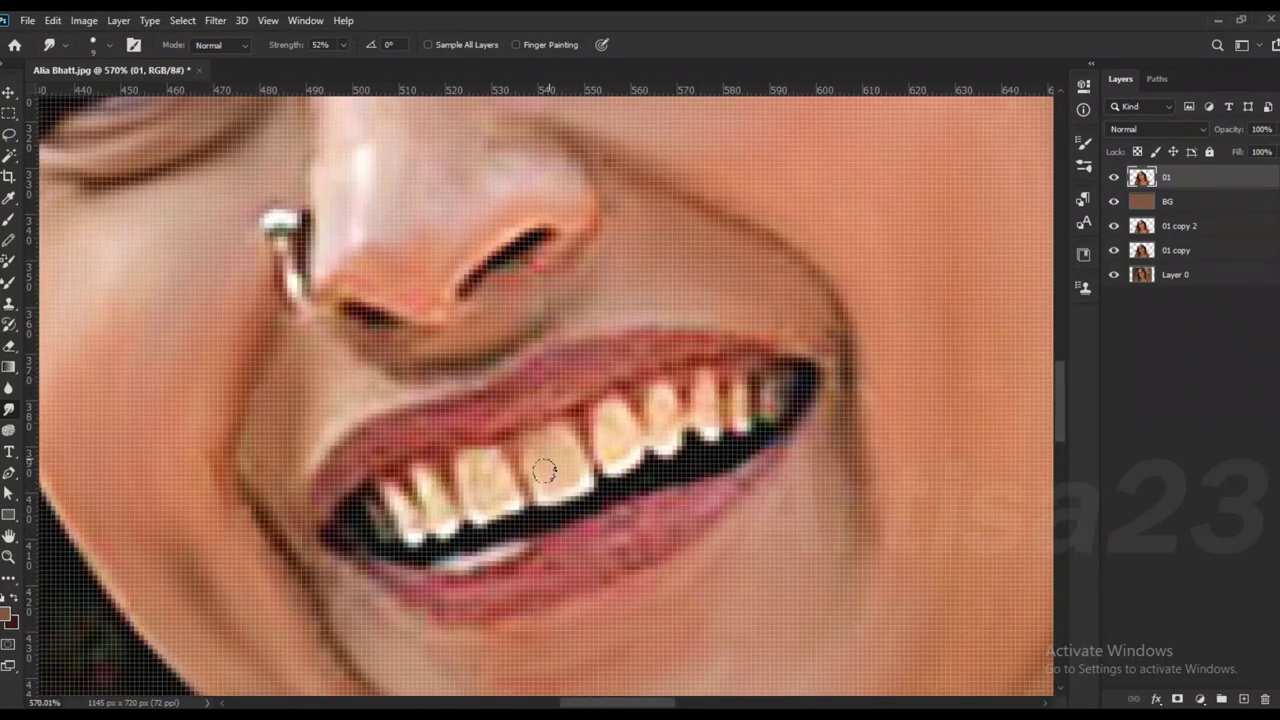
left_click_drag(612, 452, 730, 390)
mouse_move(477, 462)
left_mouse_down()
mouse_move(491, 491)
mouse_move(430, 500)
mouse_move(405, 520)
left_mouse_up()
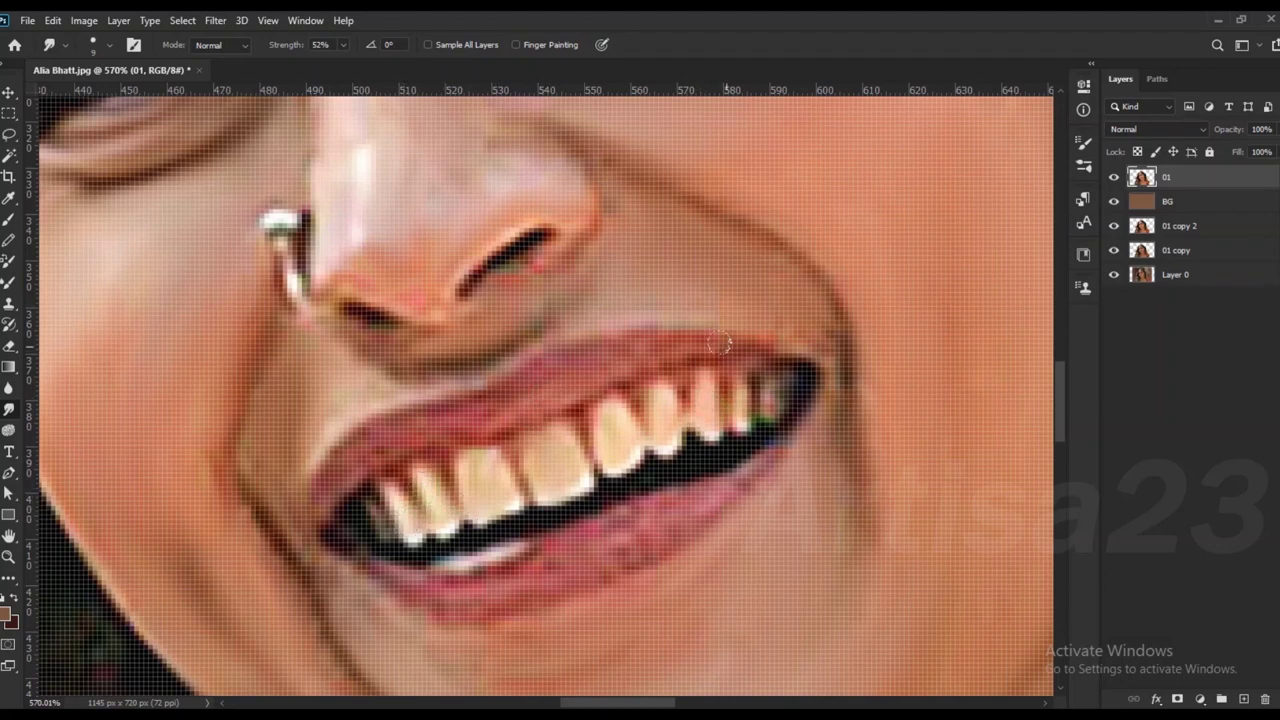
scroll(650, 500, "down", 1)
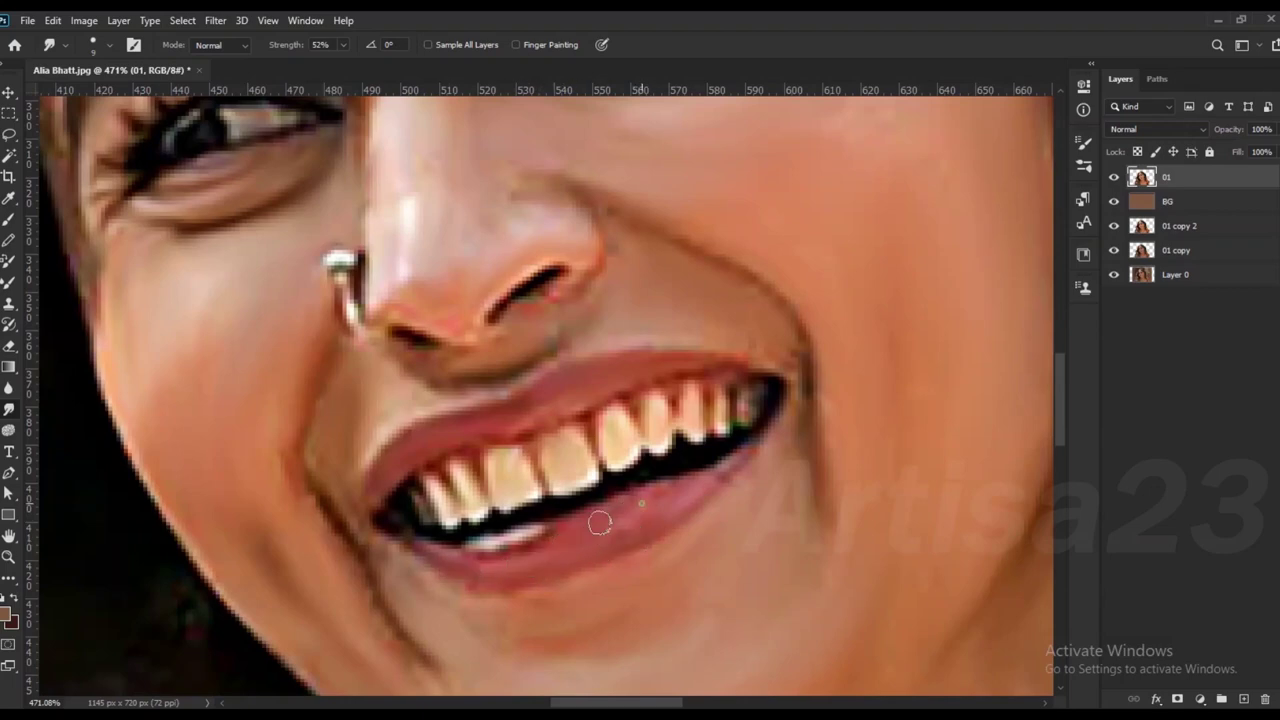
scroll(590, 500, "down", 3)
scroll(574, 480, "up", 2)
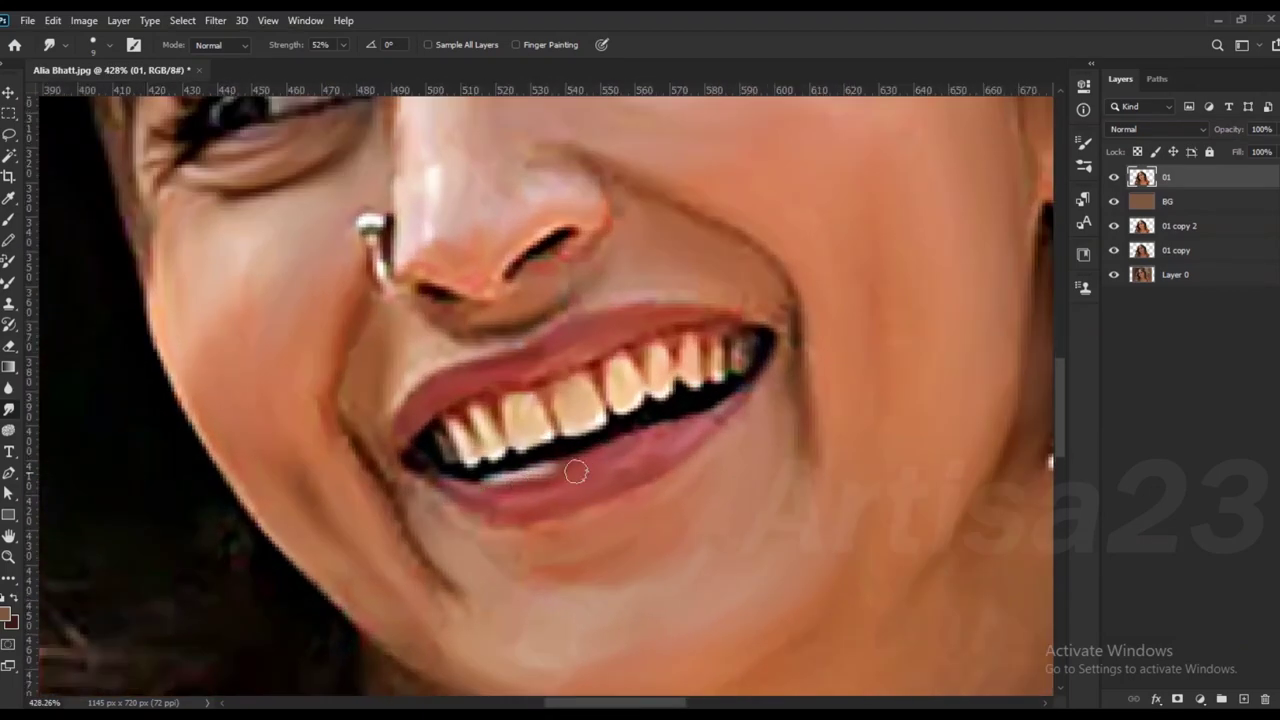
scroll(569, 474, "down", 2)
scroll(540, 445, "down", 1)
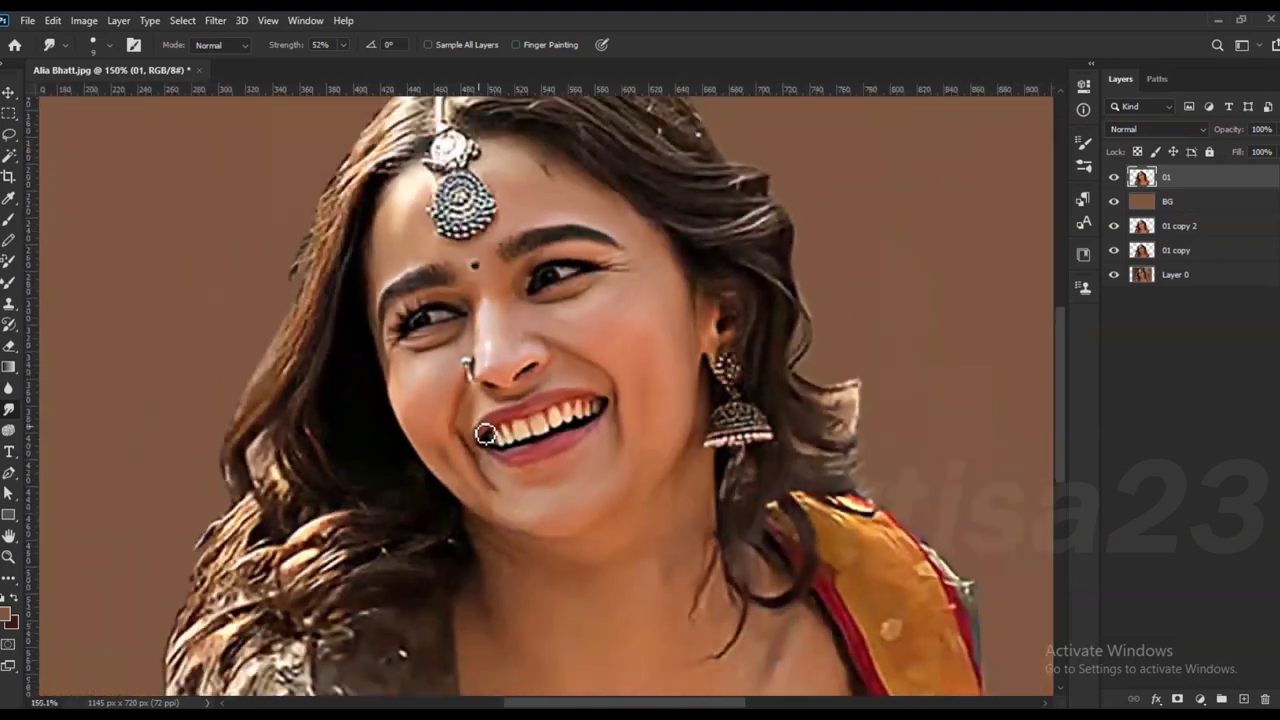
scroll(485, 434, "up", 2)
Step: Soften the crease below the mouth corner, using a smaller brush
left_click_drag(445, 470, 452, 440)
key("bracketleft")
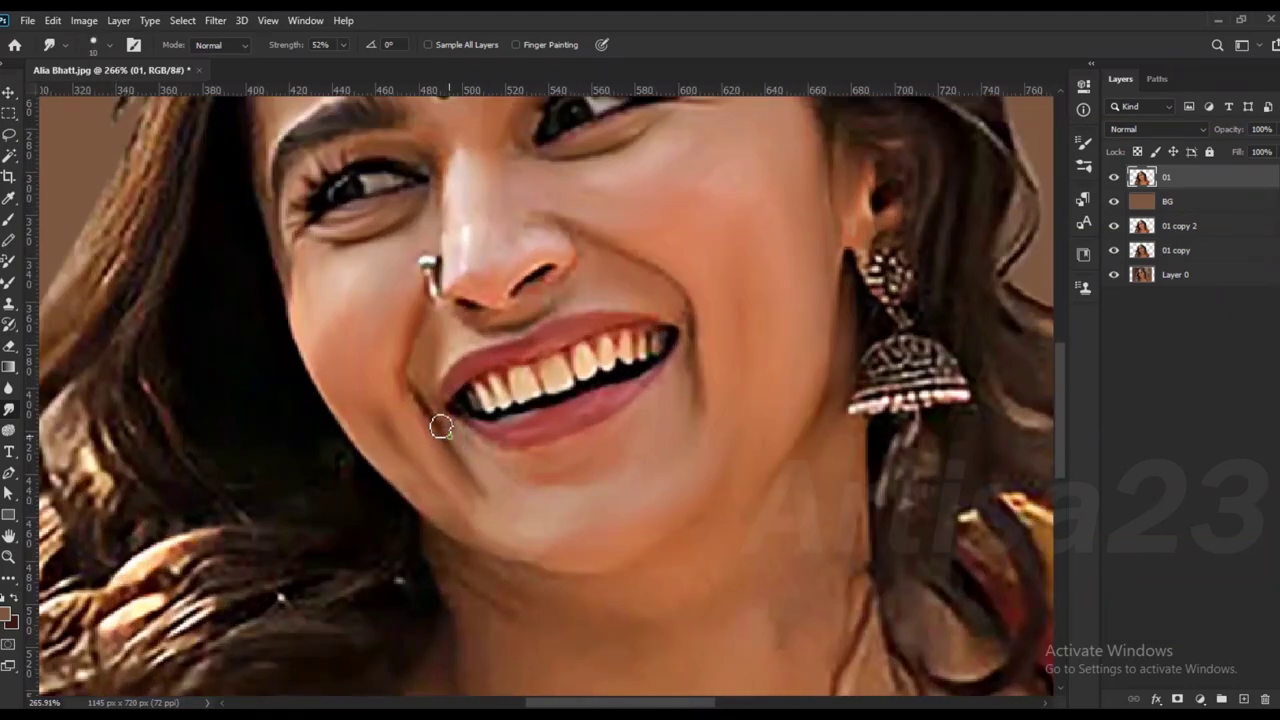
scroll(381, 346, "down", 2)
scroll(500, 320, "up", 2)
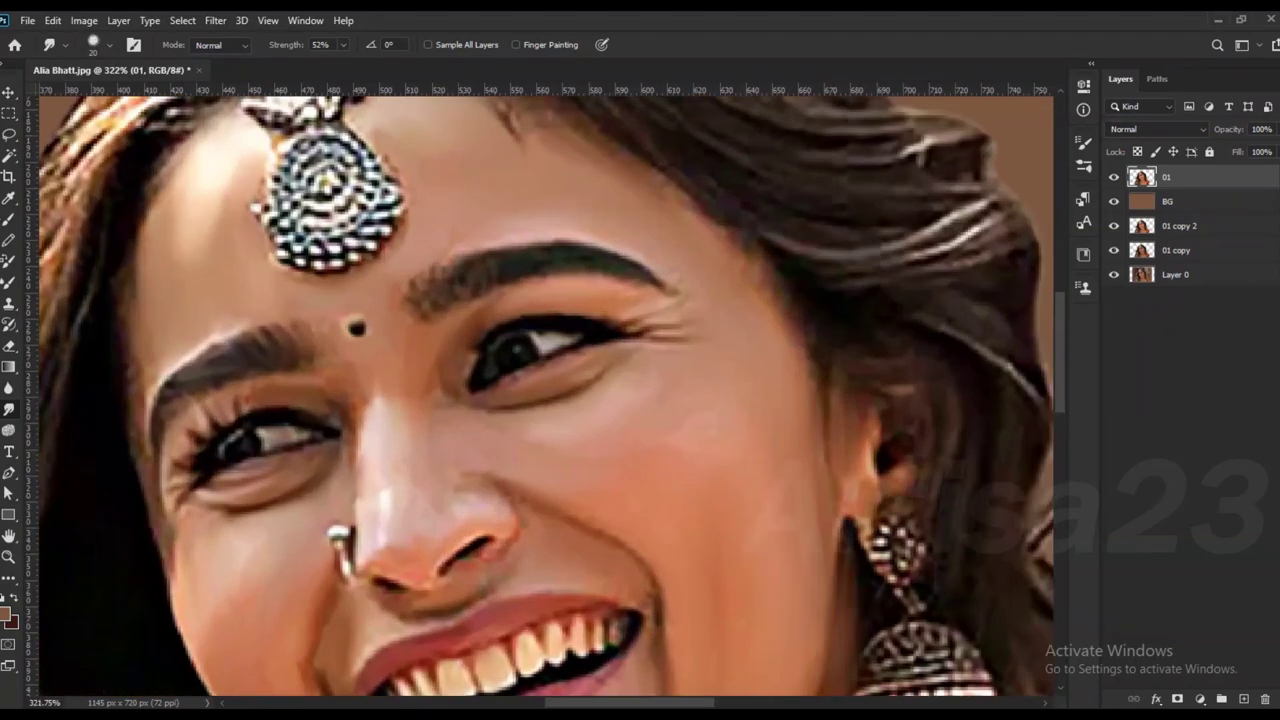
scroll(560, 310, "up", 1)
scroll(573, 311, "up", 1)
Step: Lightly smear the dark eye-corner pixels, then zoom out to review the portrait
key("b")
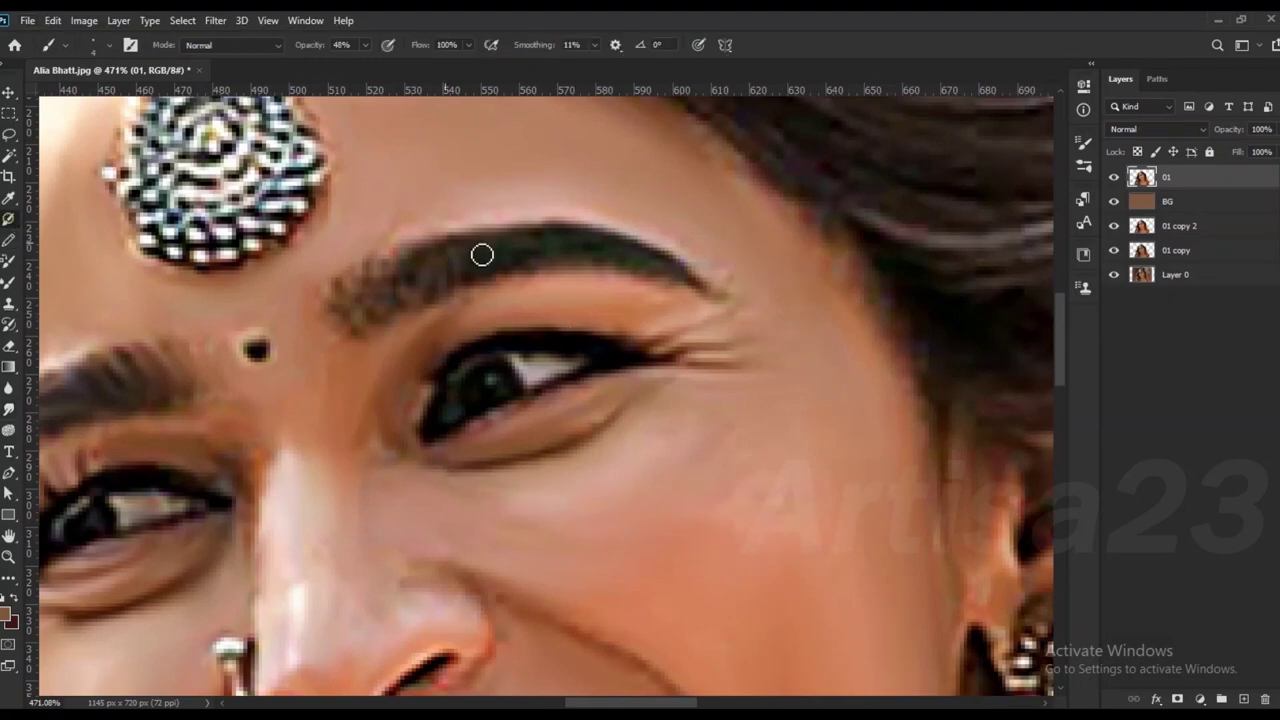
left_click(9, 409)
scroll(490, 398, "up", 1)
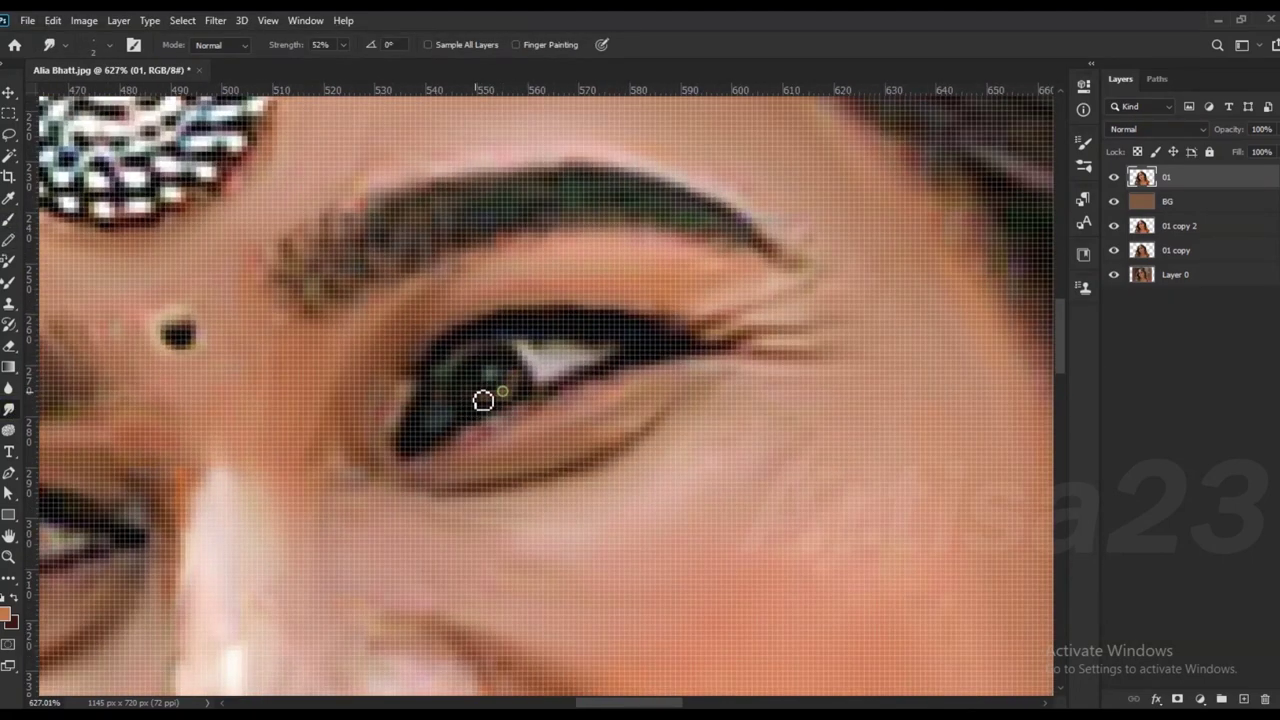
scroll(483, 400, "down", 3)
scroll(250, 460, "up", 4)
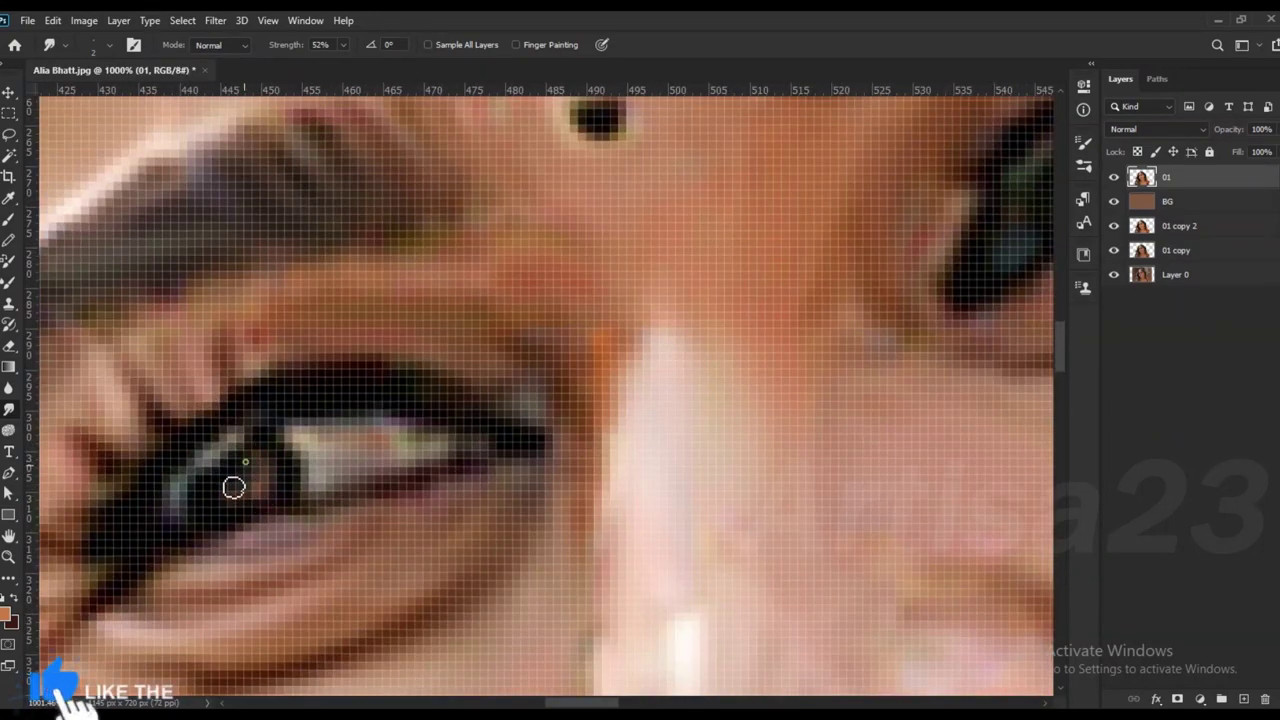
scroll(255, 465, "down", 5)
scroll(240, 470, "up", 4)
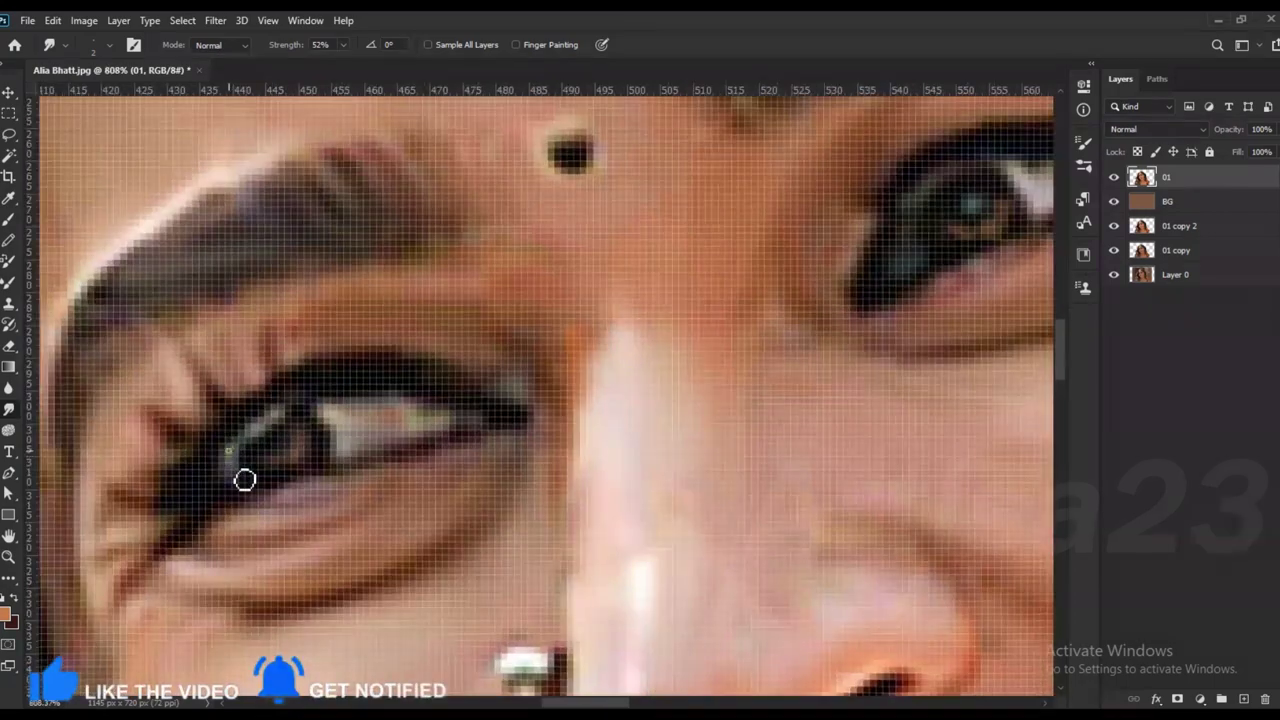
left_click_drag(240, 459, 244, 471)
scroll(270, 465, "down", 2)
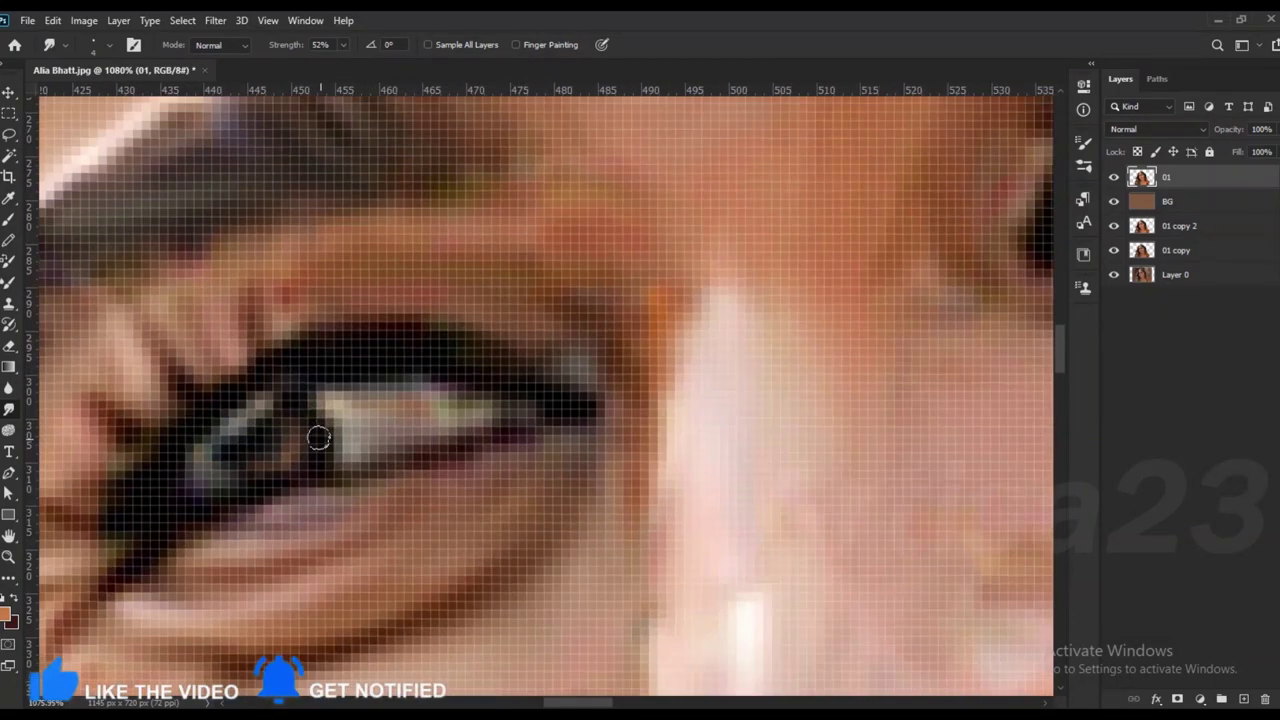
scroll(300, 430, "down", 3)
scroll(290, 430, "down", 2)
scroll(460, 480, "down", 3)
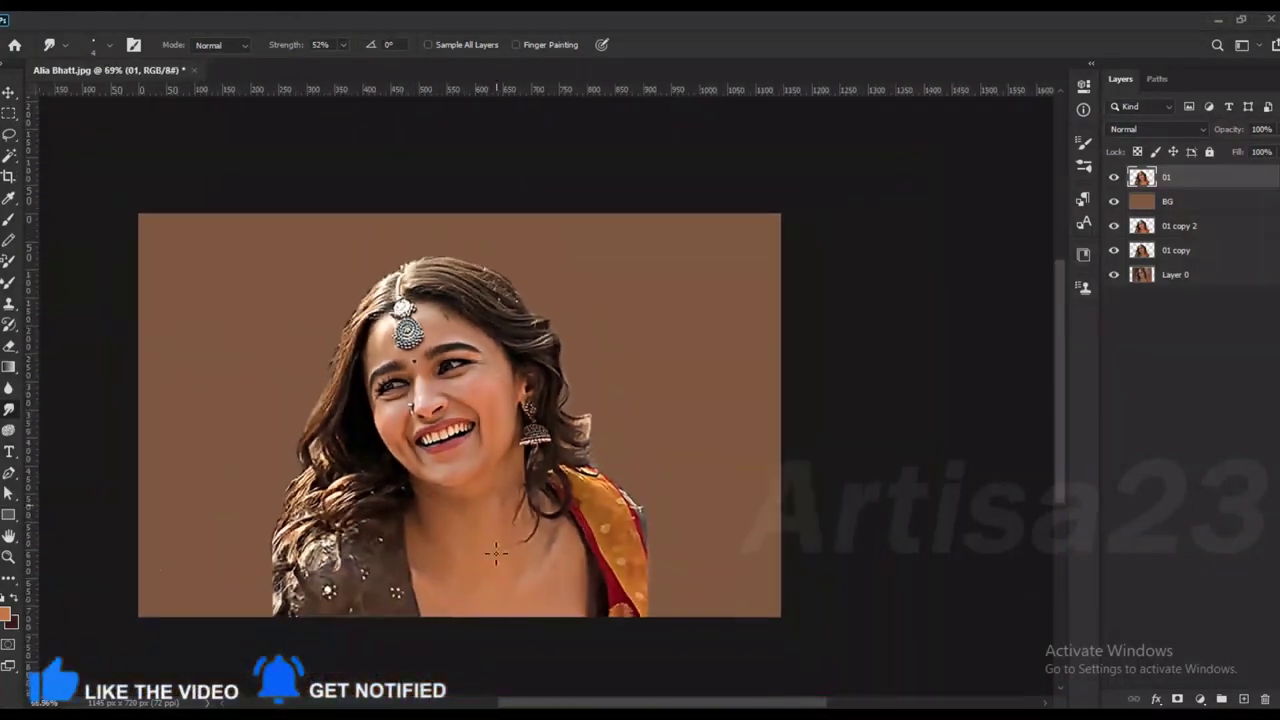
Step: Blend the skin shading down the neck and below the hair
scroll(510, 540, "up", 2)
scroll(520, 466, "up", 2)
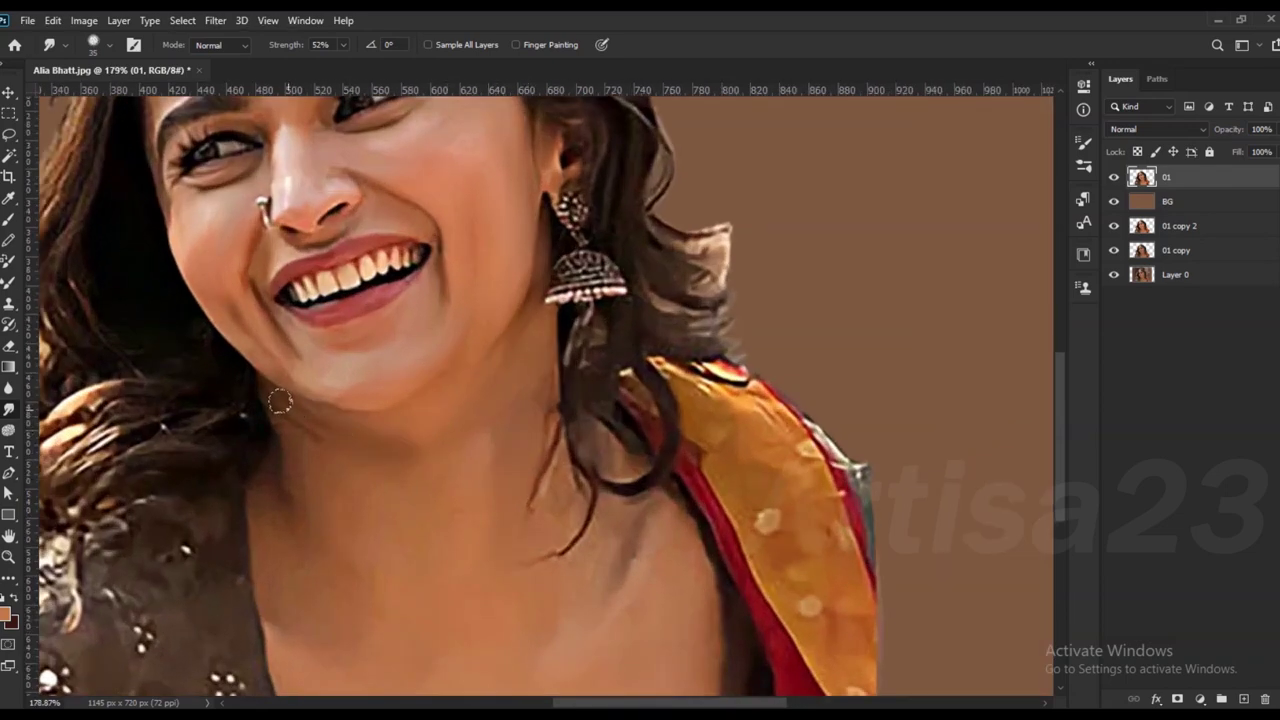
mouse_move(281, 450)
left_mouse_down()
mouse_move(297, 580)
mouse_move(341, 526)
left_mouse_up()
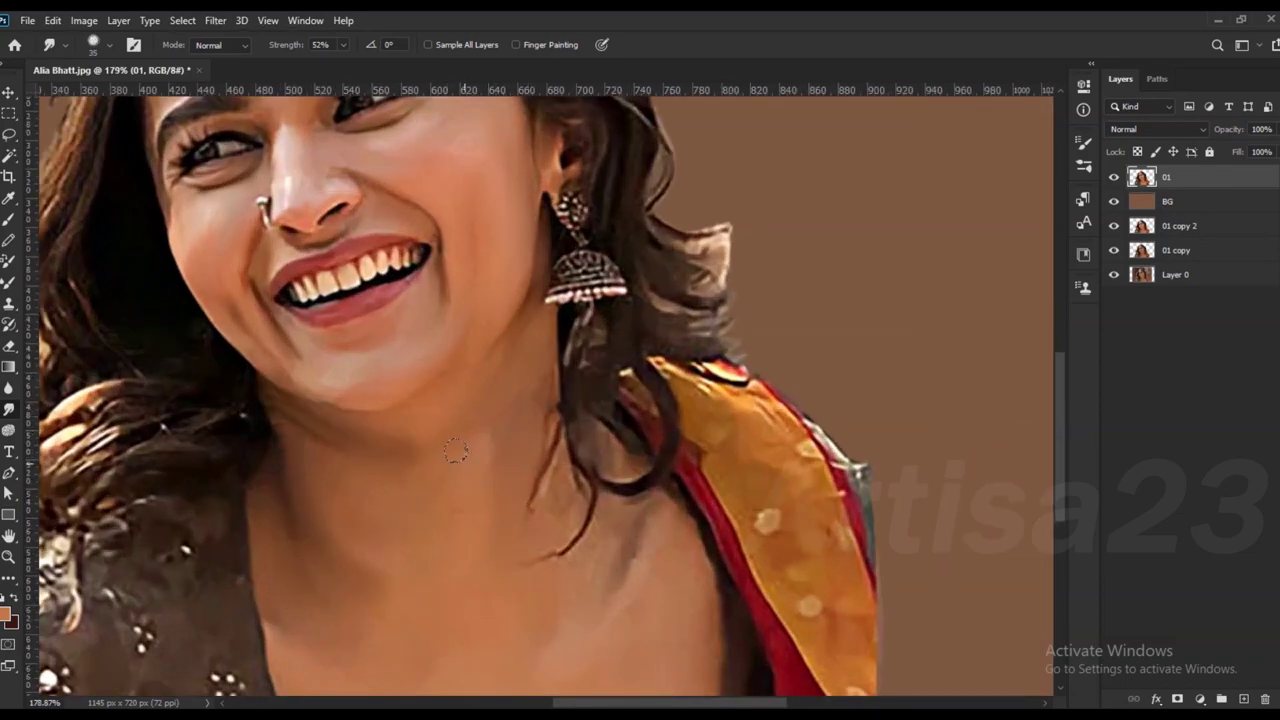
mouse_move(609, 524)
left_mouse_down()
mouse_move(563, 481)
mouse_move(540, 547)
left_mouse_up()
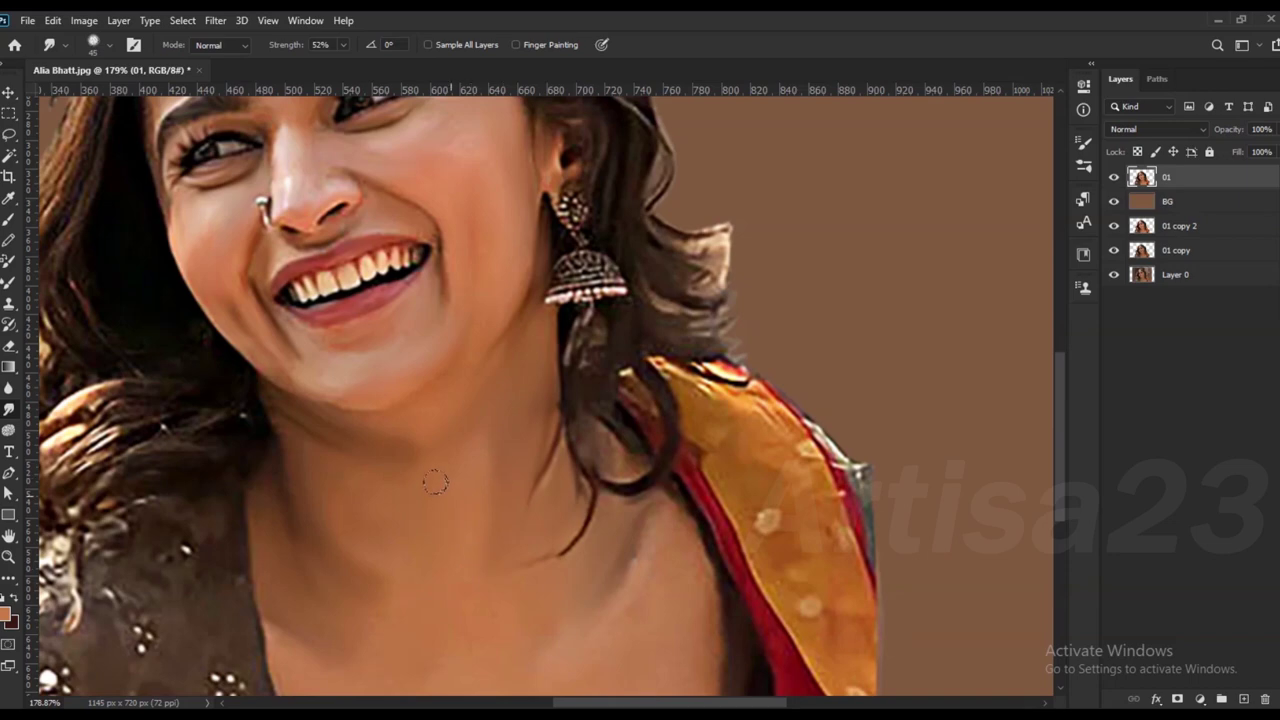
scroll(620, 563, "down", 2)
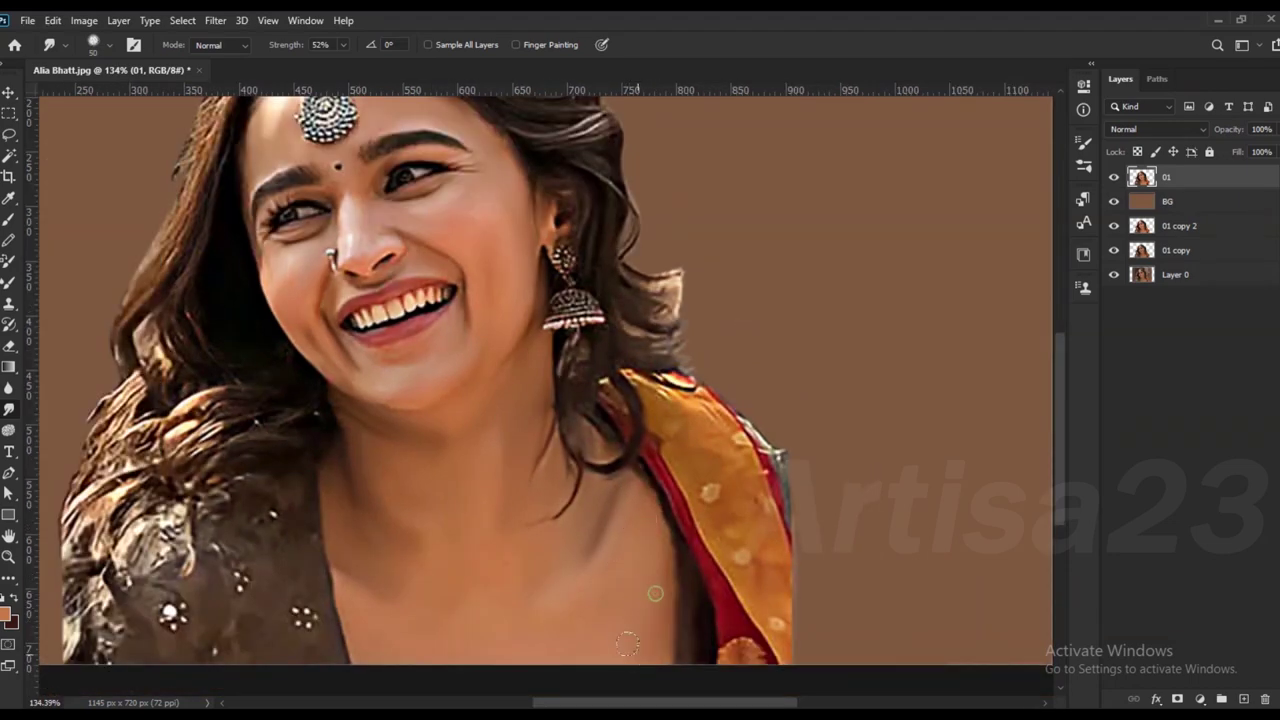
scroll(372, 641, "down", 2)
scroll(350, 635, "up", 1)
scroll(340, 635, "up", 1)
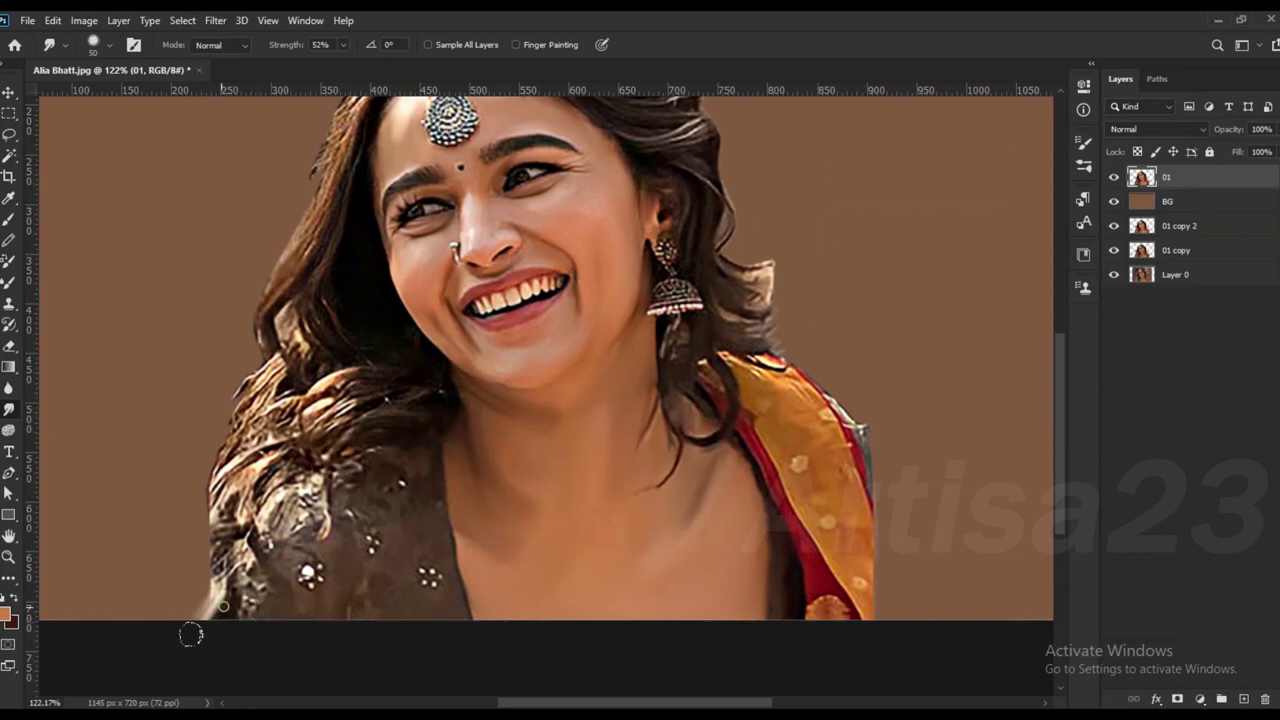
scroll(163, 637, "down", 1)
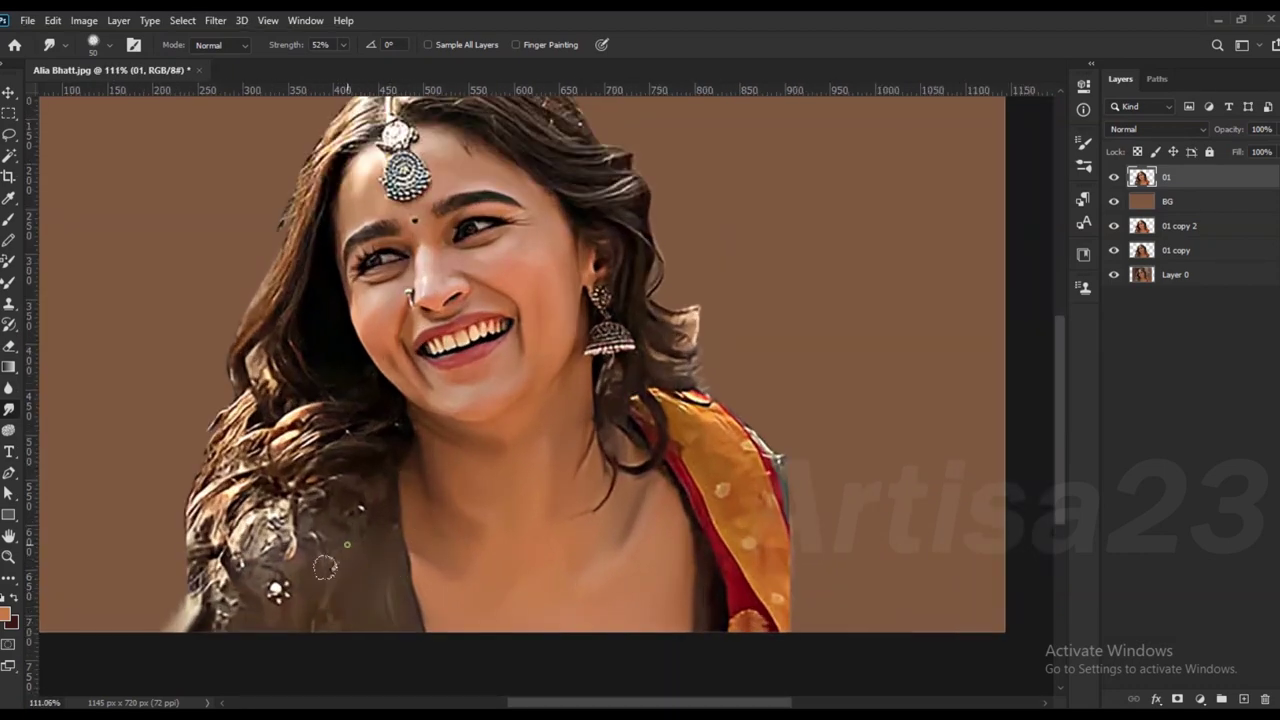
Step: Smooth the dark shoulder and soften the red and orange scarf edges and texture
mouse_move(340, 490)
left_mouse_down()
mouse_move(265, 555)
mouse_move(275, 590)
mouse_move(223, 612)
mouse_move(235, 530)
mouse_move(340, 470)
mouse_move(227, 543)
left_mouse_up()
scroll(770, 445, "up", 2)
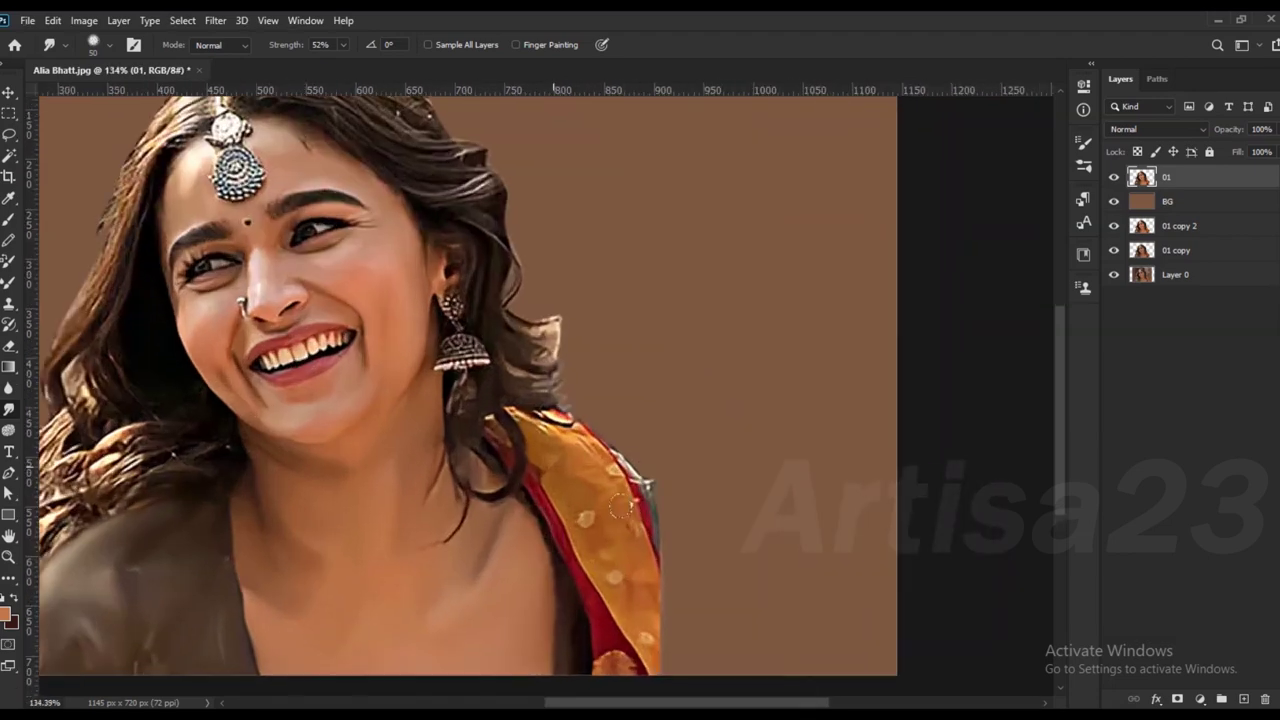
scroll(643, 486, "up", 1)
mouse_move(536, 524)
left_mouse_down()
mouse_move(577, 617)
mouse_move(592, 540)
left_mouse_up()
key("bracketleft")
mouse_move(611, 490)
left_mouse_down()
mouse_move(570, 432)
mouse_move(530, 412)
mouse_move(559, 466)
left_mouse_up()
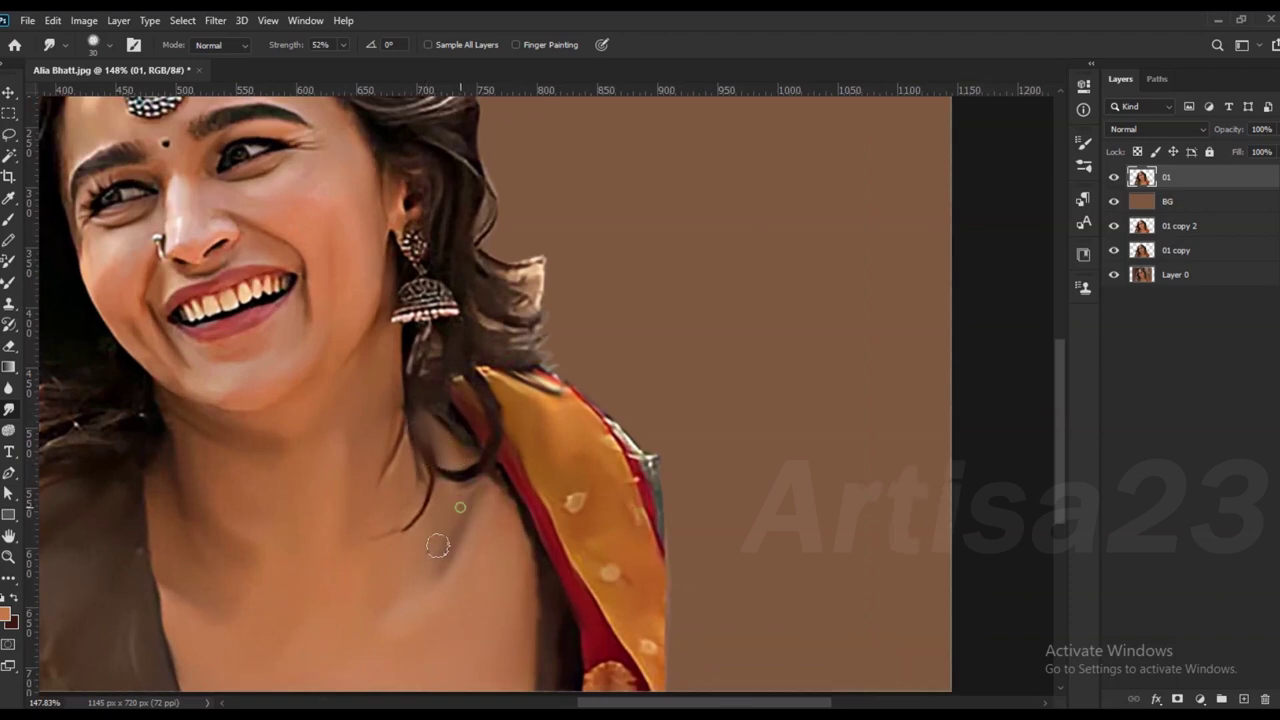
scroll(473, 441, "down", 1)
scroll(537, 528, "down", 1)
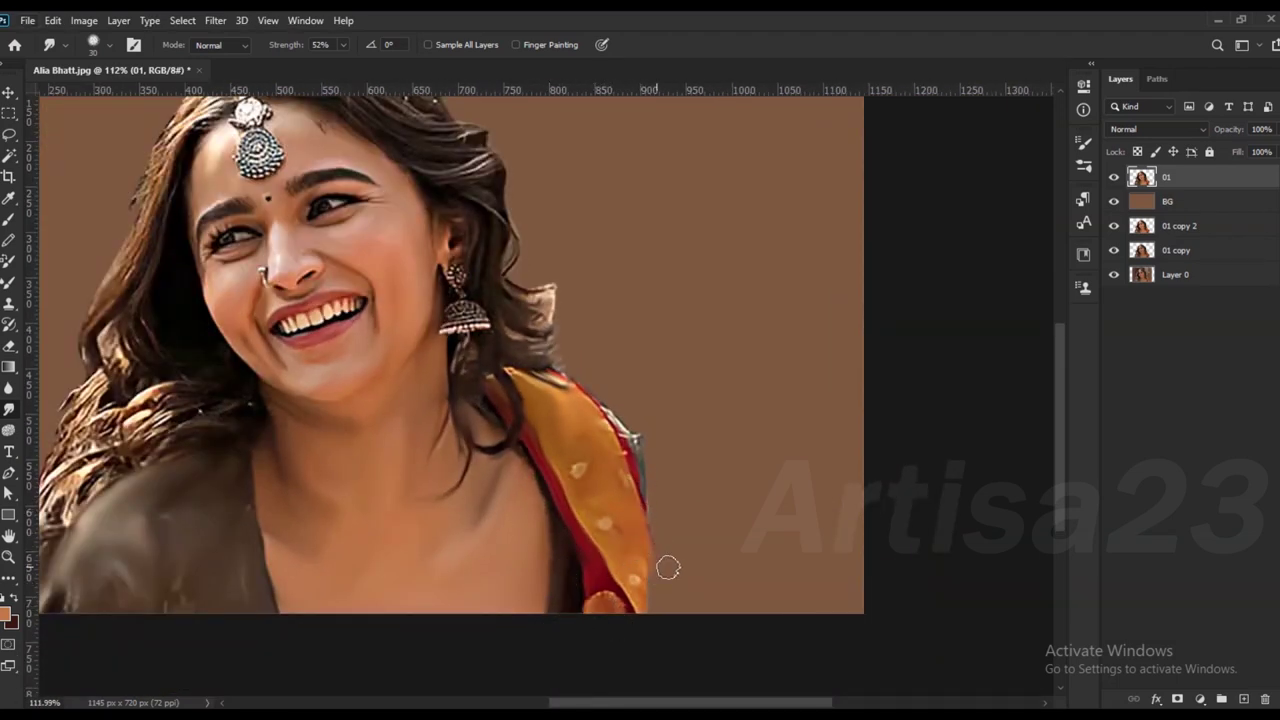
left_click_drag(640, 452, 667, 563)
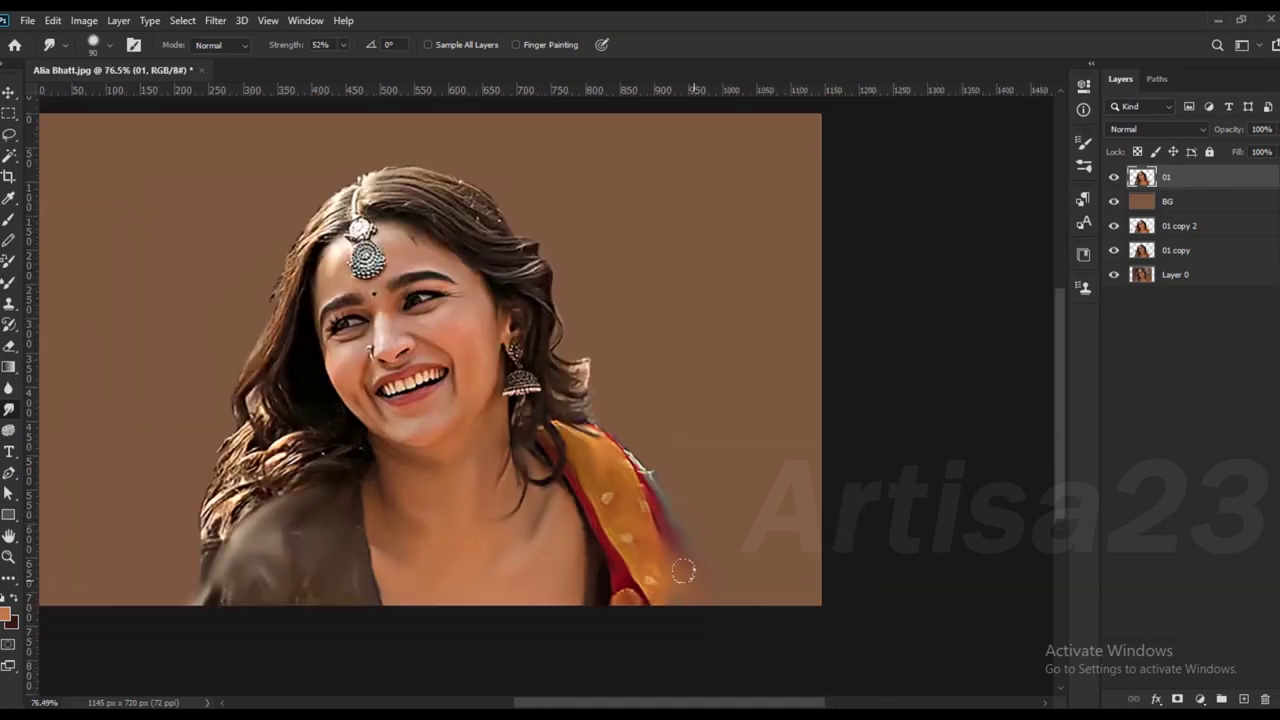
Step: Smooth the eyebrow into painted strokes
scroll(355, 310, "up", 3)
scroll(355, 310, "up", 5)
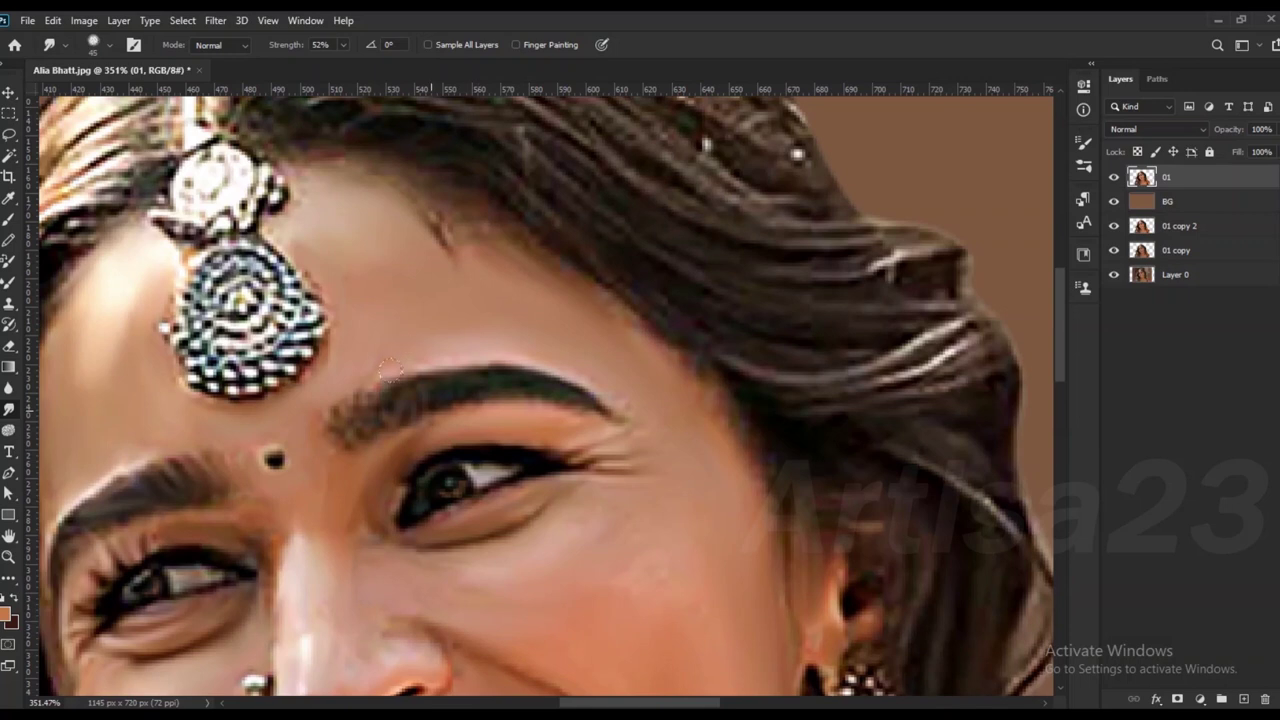
mouse_move(525, 385)
left_mouse_down()
mouse_move(371, 397)
mouse_move(349, 423)
mouse_move(515, 386)
left_mouse_up()
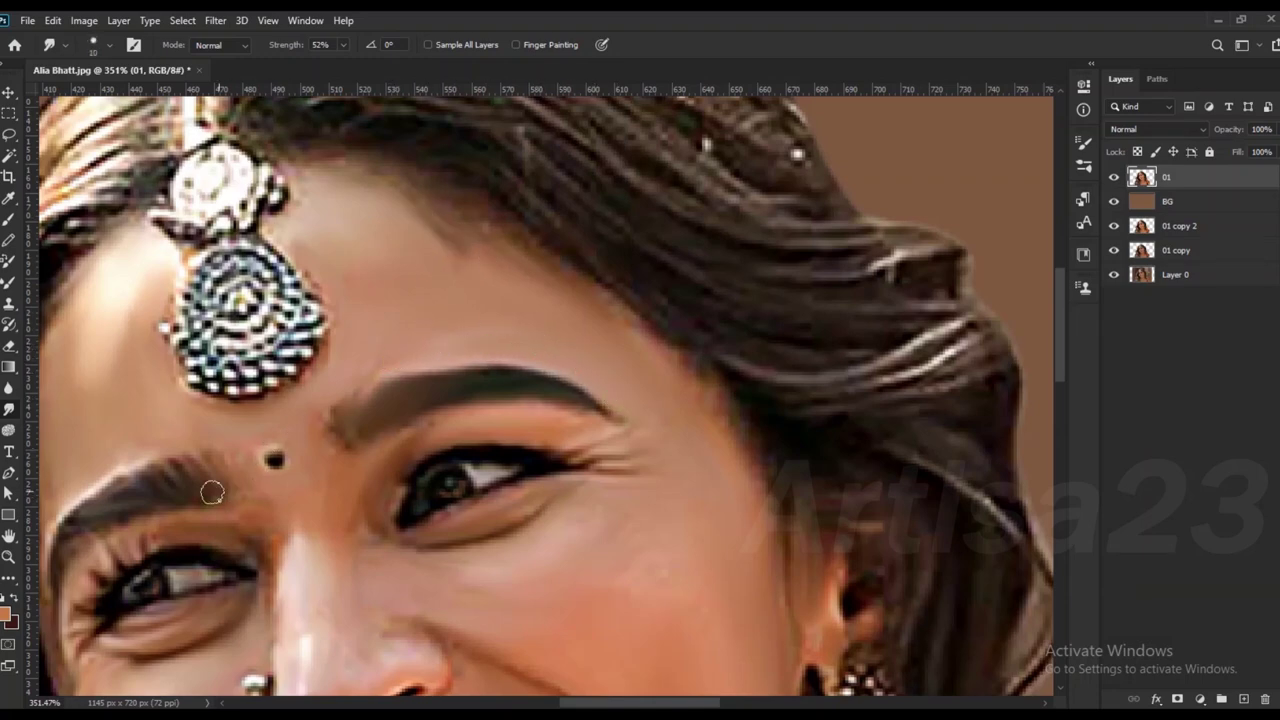
scroll(177, 474, "left", 3)
scroll(170, 480, "down", 1)
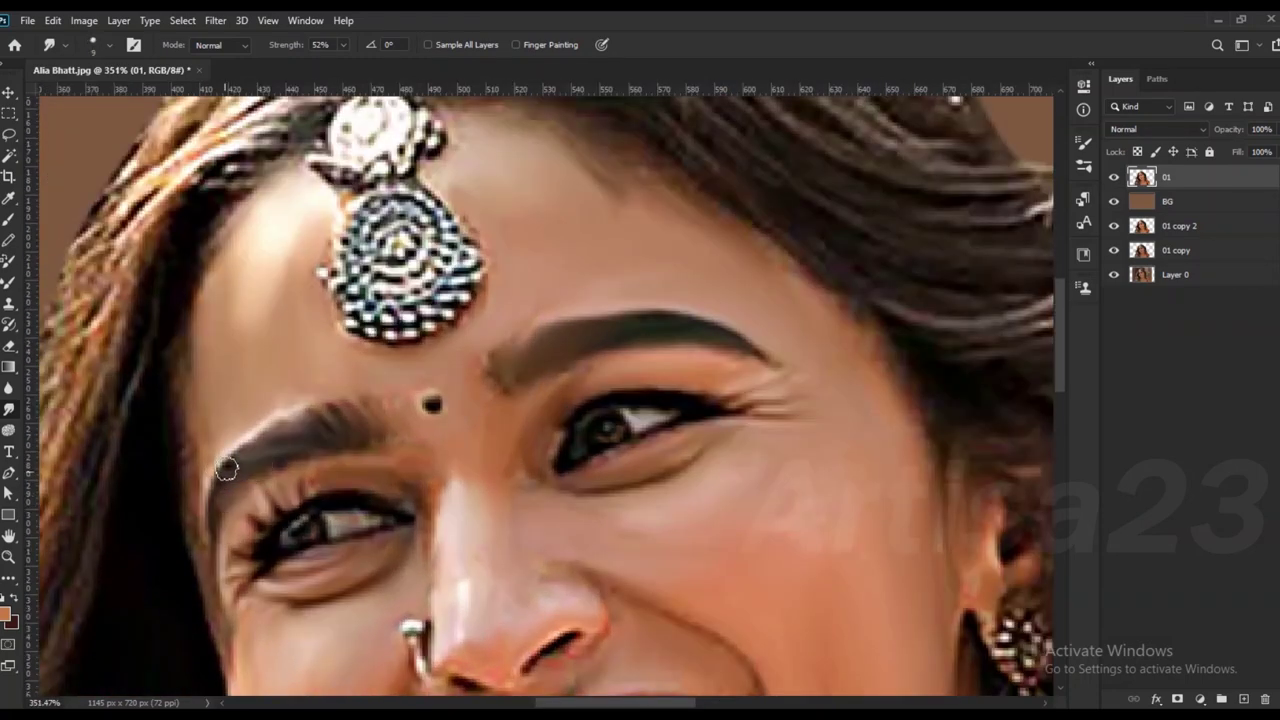
scroll(329, 573, "down", 3)
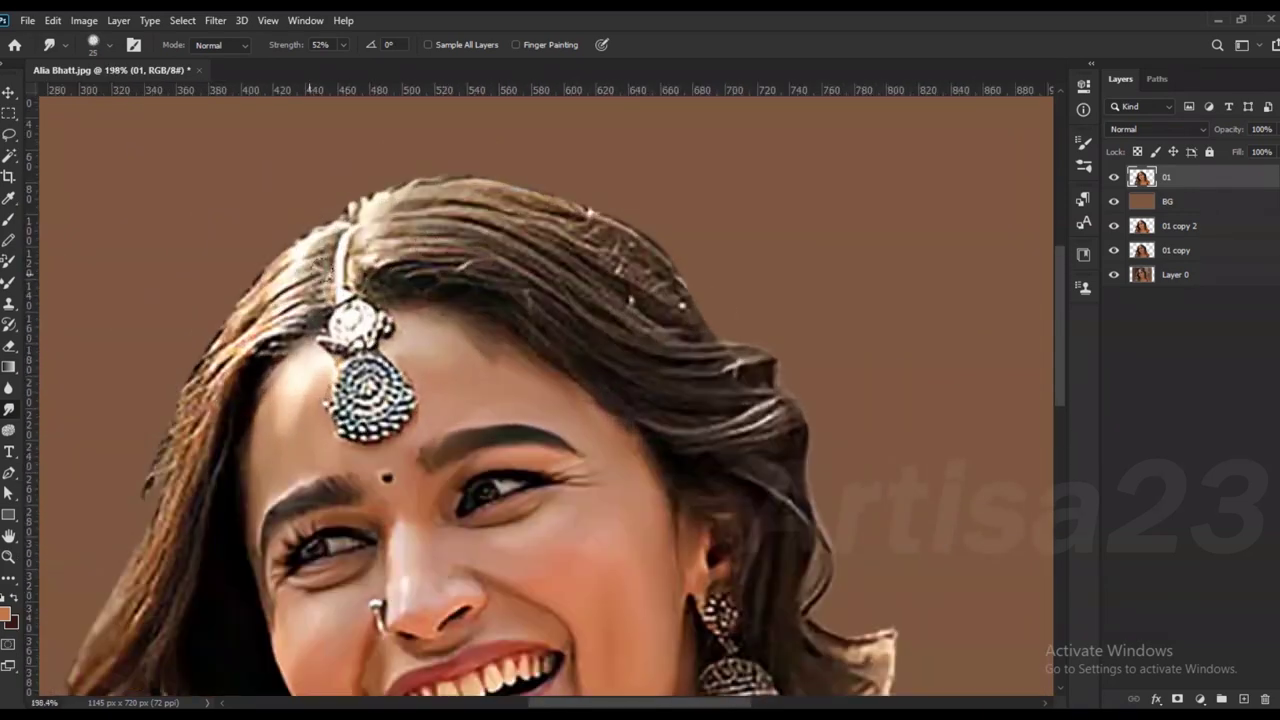
Step: Smooth hair strands and stray light specks along the crown and right side
mouse_move(415, 246)
left_mouse_down()
mouse_move(428, 271)
mouse_move(580, 298)
left_mouse_up()
mouse_move(370, 228)
left_mouse_down()
mouse_move(400, 200)
mouse_move(655, 275)
left_mouse_up()
key("bracketleft")
key("bracketleft")
key("bracketleft")
mouse_move(680, 350)
left_mouse_down()
mouse_move(759, 394)
mouse_move(742, 433)
left_mouse_up()
key("bracketright")
key("bracketleft")
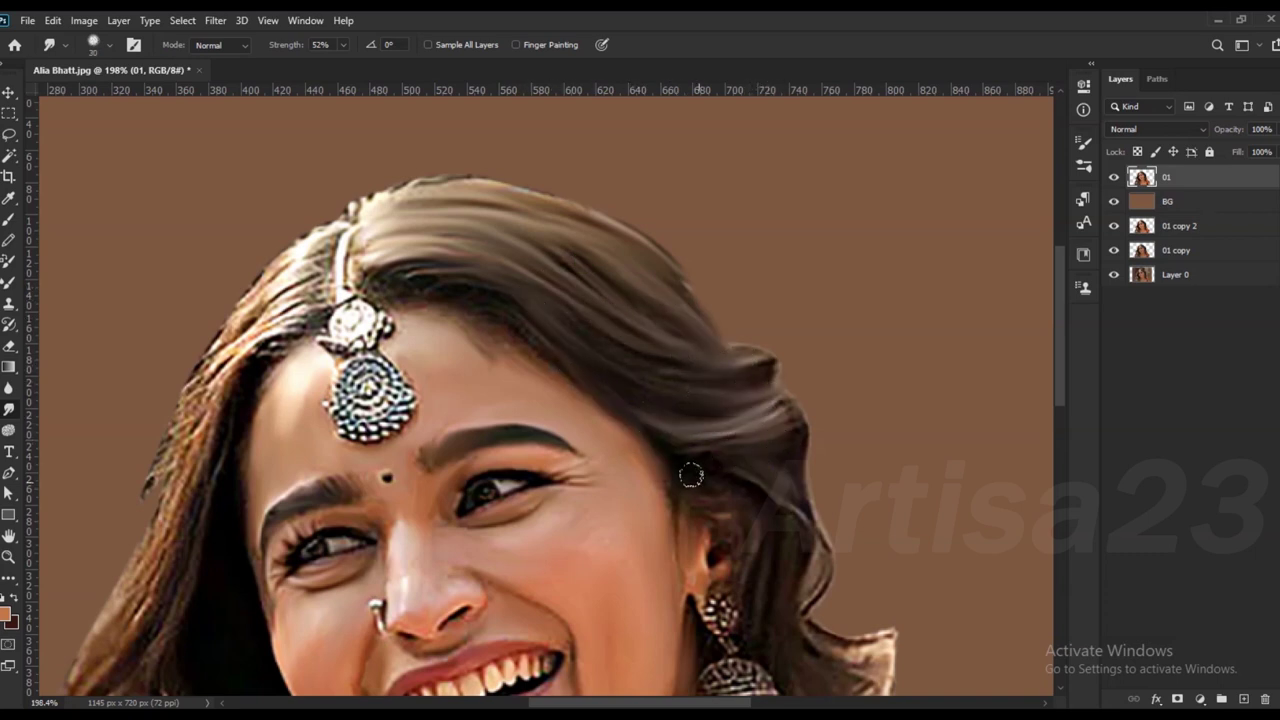
Step: Reshape the hair strands near the right earring, pulling one over the scarf edge
left_click_drag(786, 534, 779, 567)
left_click_drag(432, 175, 315, 55)
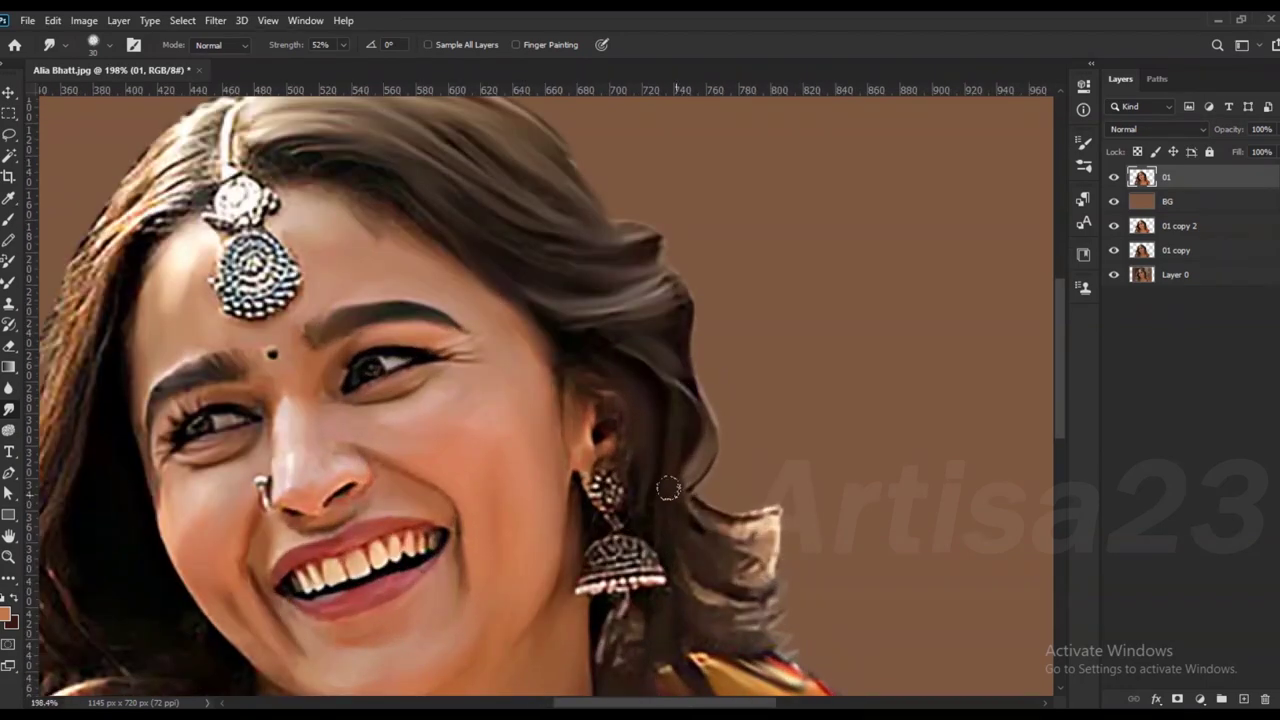
mouse_move(790, 505)
left_mouse_down()
mouse_move(760, 570)
mouse_move(817, 546)
mouse_move(720, 600)
left_mouse_up()
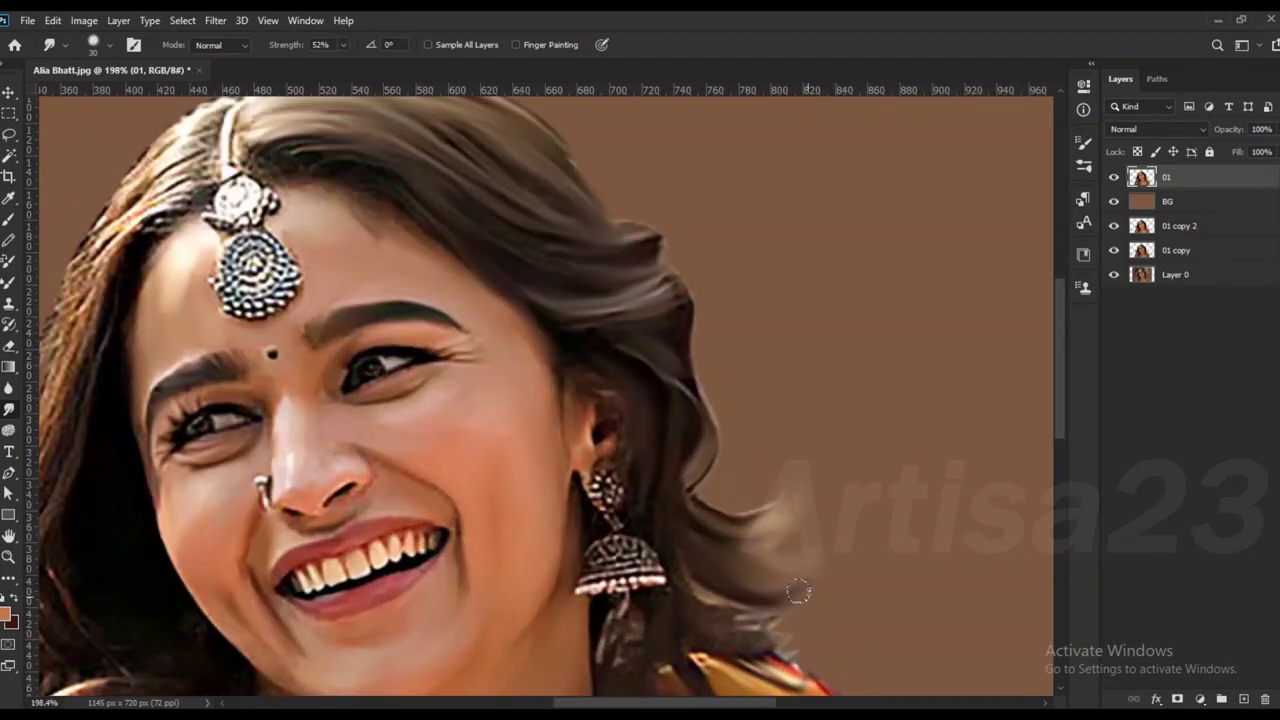
scroll(642, 522, "down", 1)
mouse_move(642, 522)
left_mouse_down()
mouse_move(614, 528)
mouse_move(600, 551)
left_mouse_up()
scroll(600, 551, "down", 1)
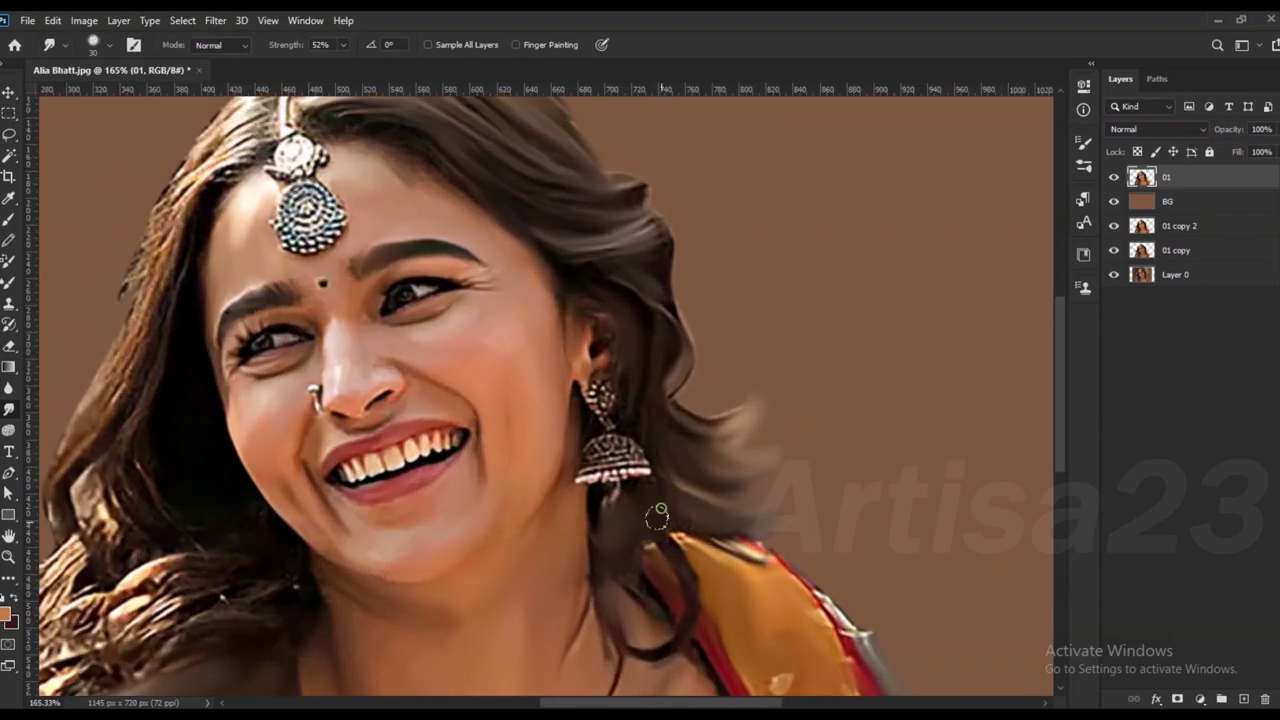
scroll(658, 514, "down", 1)
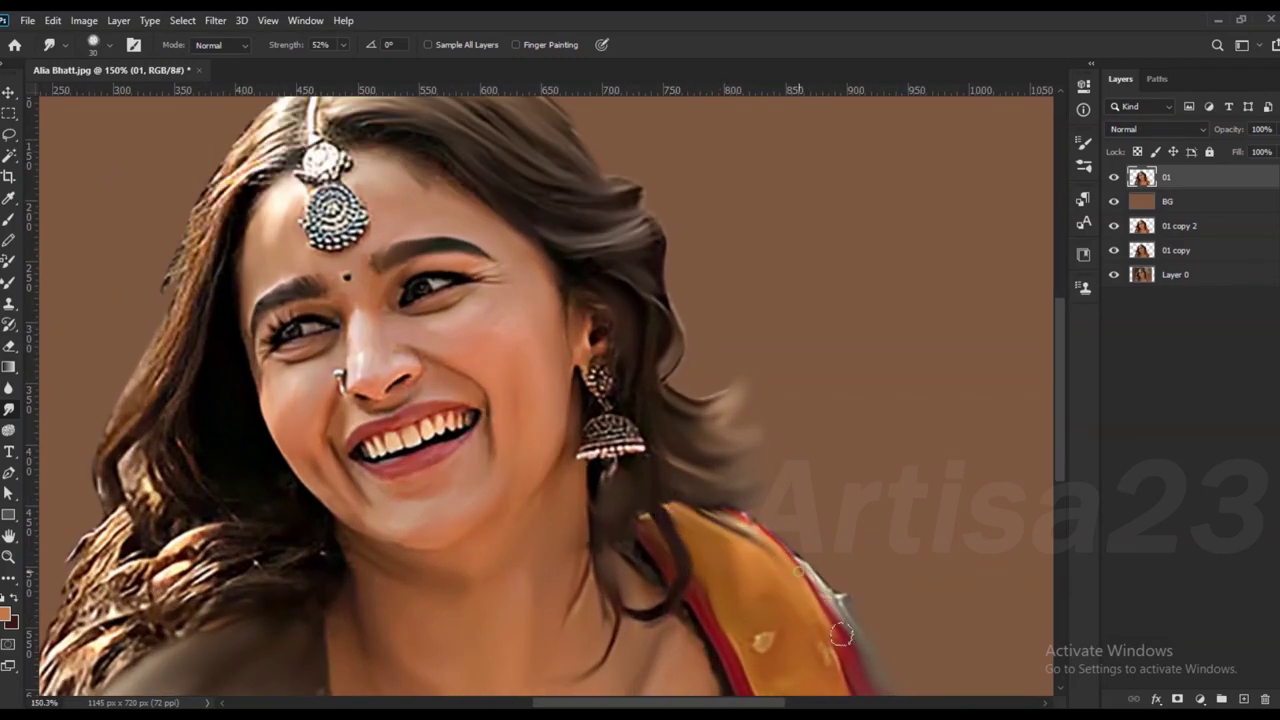
scroll(860, 630, "down", 4)
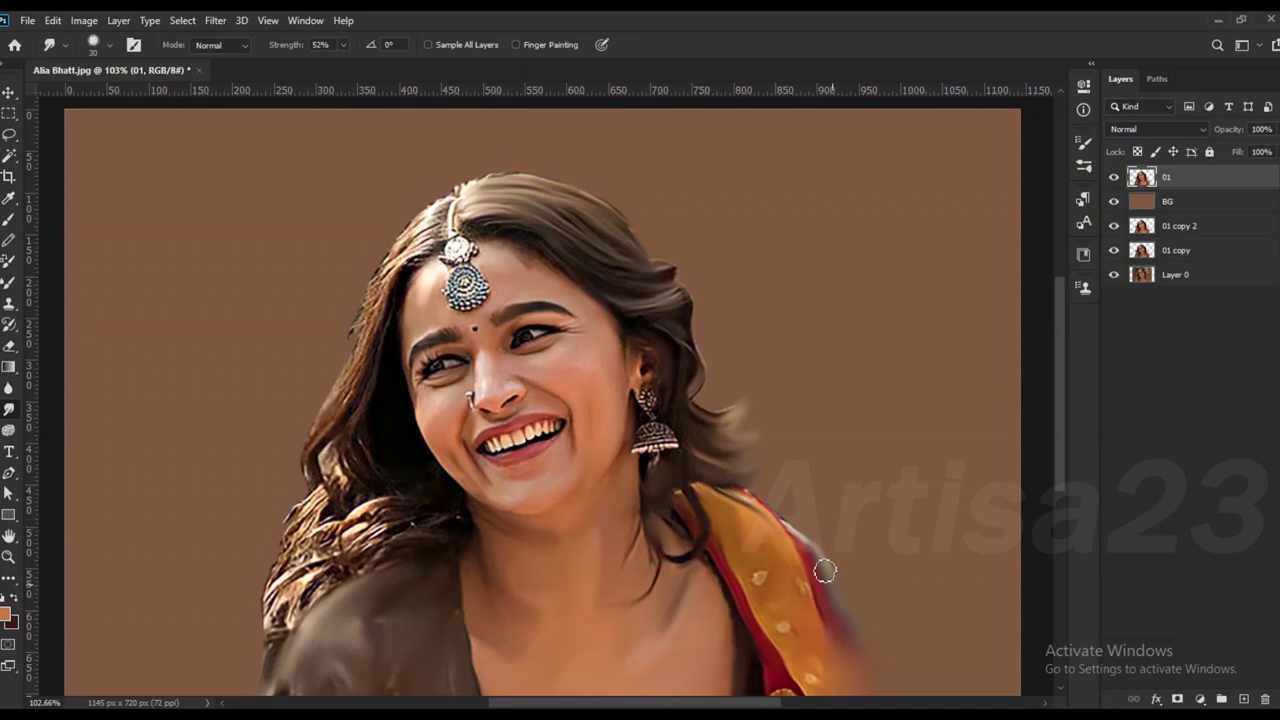
scroll(731, 565, "up", 5)
scroll(714, 591, "up", 1)
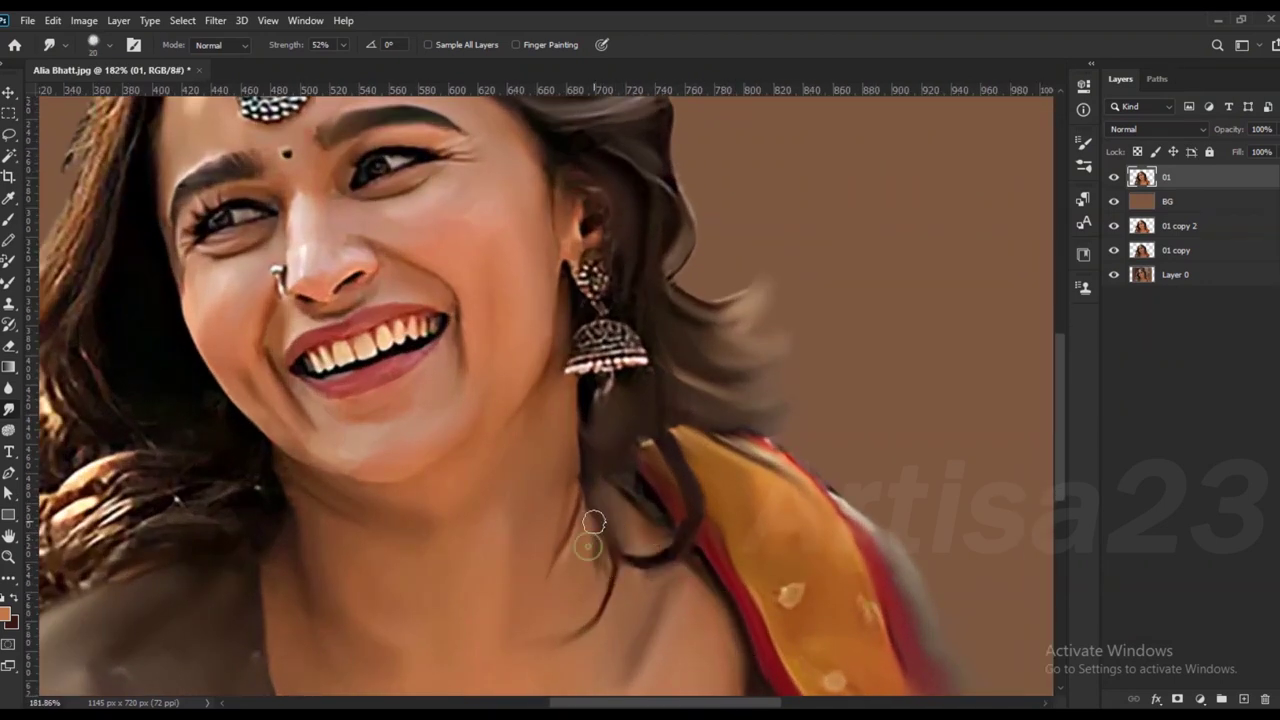
left_click_drag(656, 446, 634, 470)
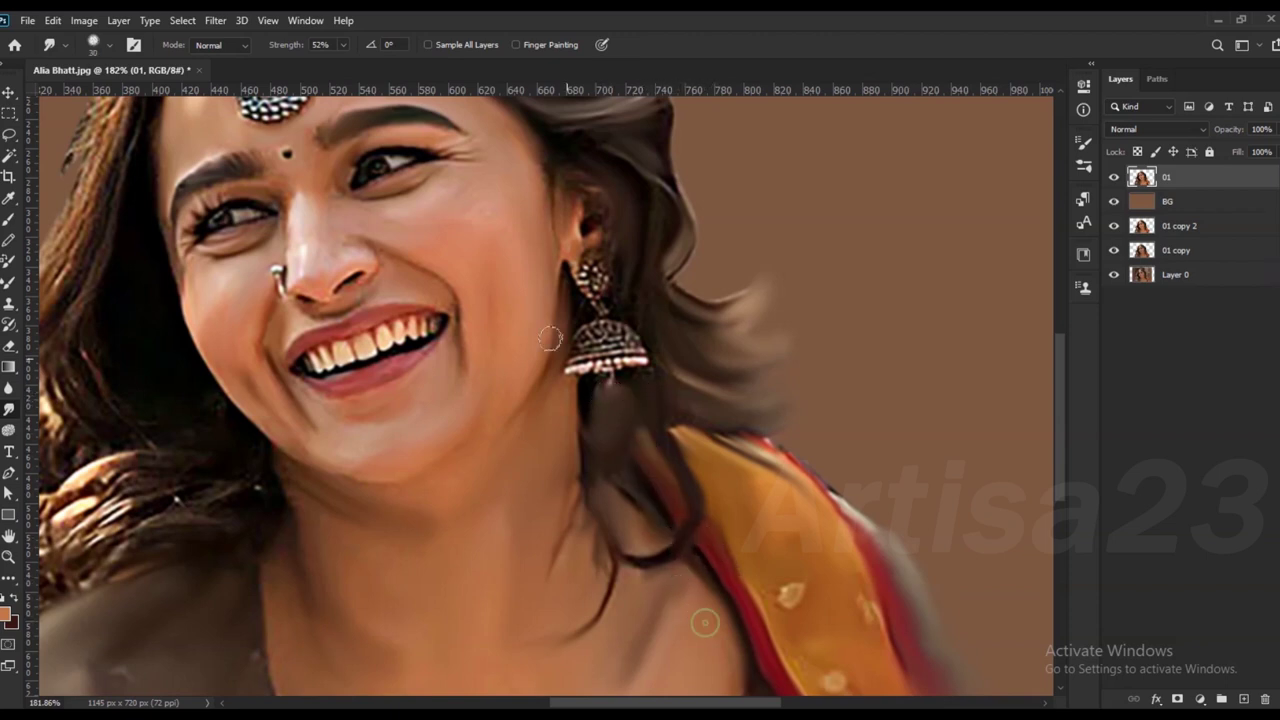
scroll(587, 395, "down", 5)
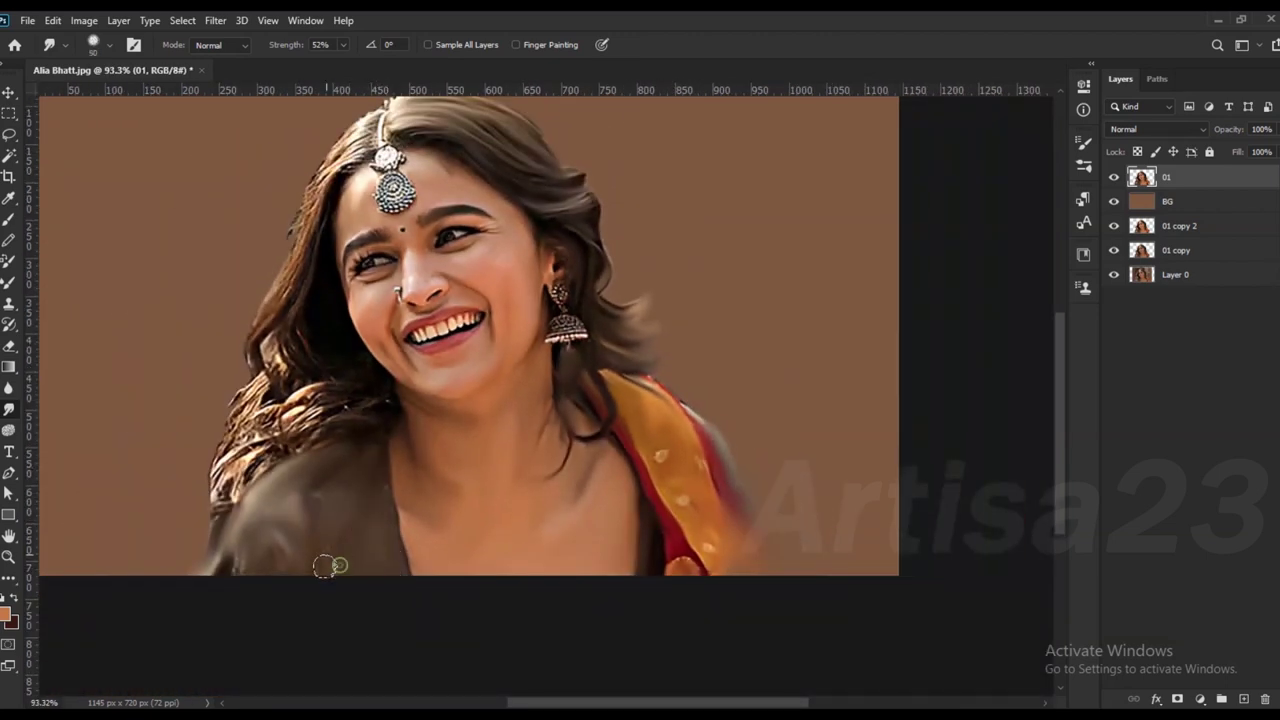
Step: Lightly repaint the shoulder in sampled dark brown, then smudge the shoulder fabric's bottom edge
key("b")
left_click(380, 462, "alt")
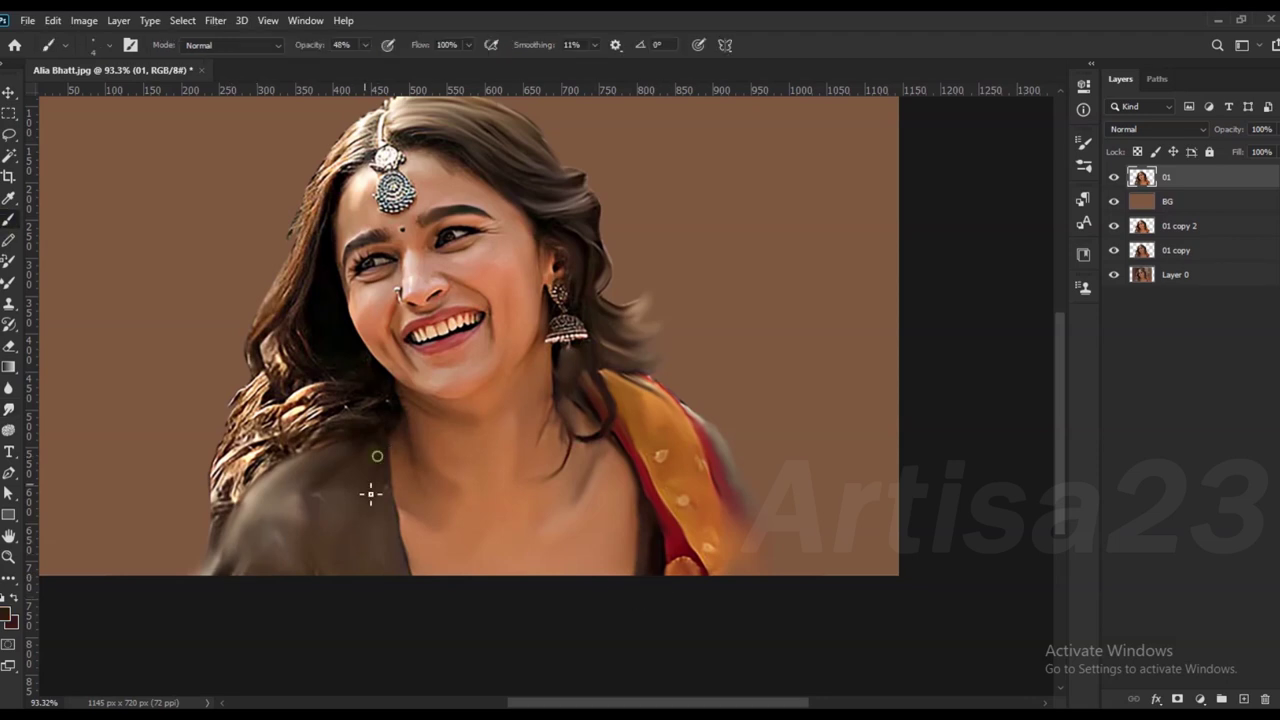
key("bracketright")
left_click_drag(380, 527, 295, 557)
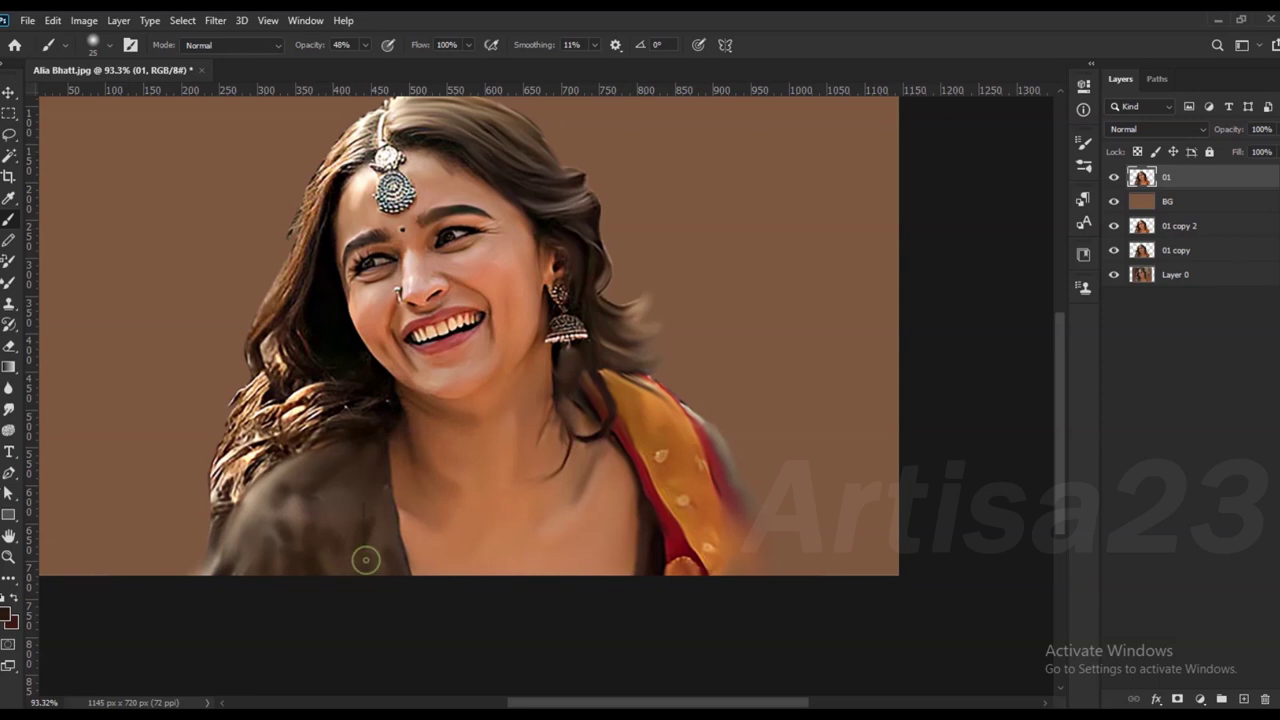
key("r")
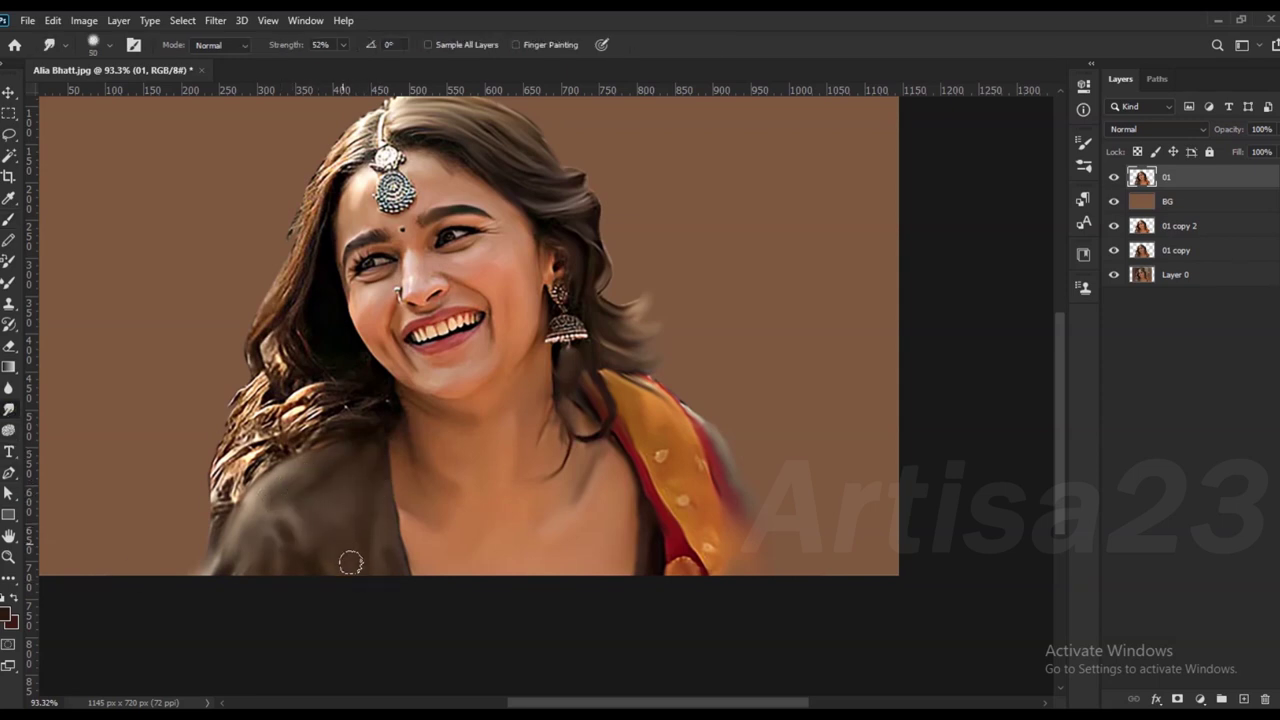
left_click_drag(280, 523, 240, 582)
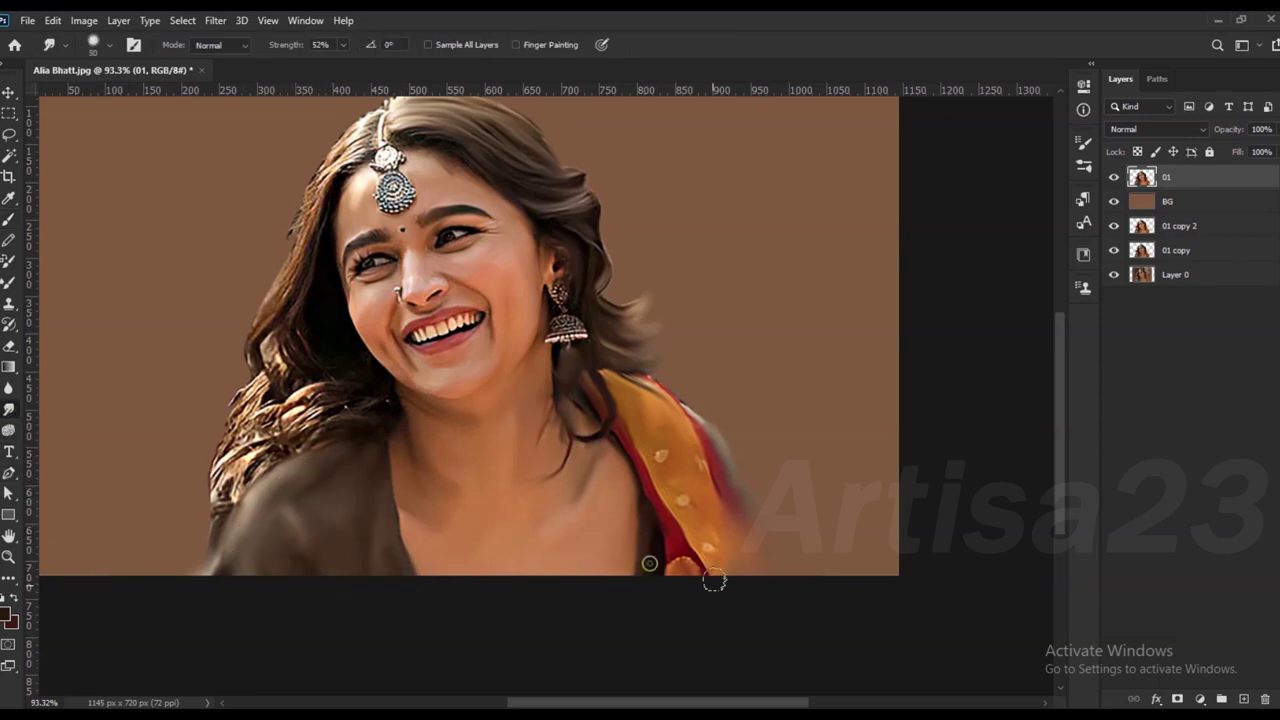
Step: Smudge the hair over the left shoulder into long brown strokes and soften the jawline shading
scroll(505, 486, "down", 2)
scroll(397, 420, "up", 5)
mouse_move(422, 457)
left_mouse_down()
mouse_move(311, 487)
mouse_move(185, 600)
mouse_move(157, 608)
mouse_move(280, 470)
mouse_move(270, 410)
mouse_move(74, 551)
left_mouse_up()
mouse_move(200, 530)
left_mouse_down()
mouse_move(150, 655)
mouse_move(297, 380)
mouse_move(258, 330)
mouse_move(300, 320)
mouse_move(309, 363)
mouse_move(398, 376)
left_mouse_up()
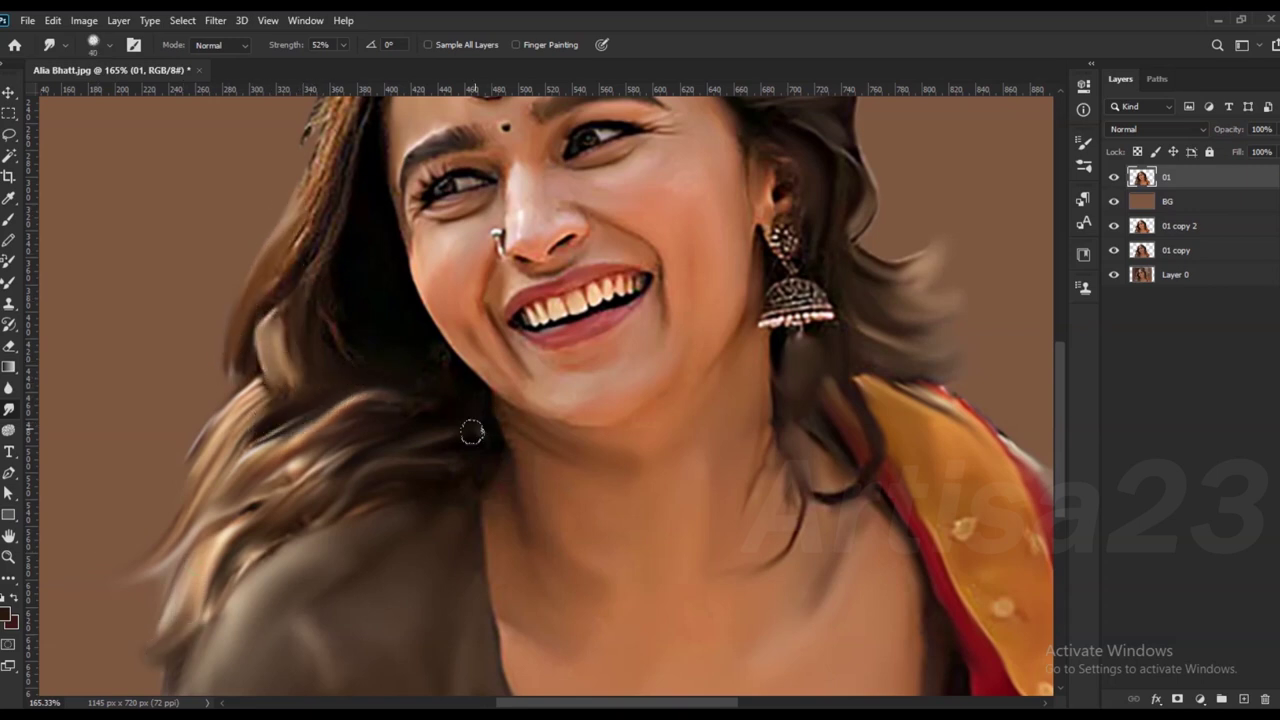
scroll(472, 432, "up", 3)
left_click_drag(423, 417, 442, 488)
scroll(451, 437, "down", 1)
scroll(354, 266, "down", 3)
scroll(300, 330, "up", 2)
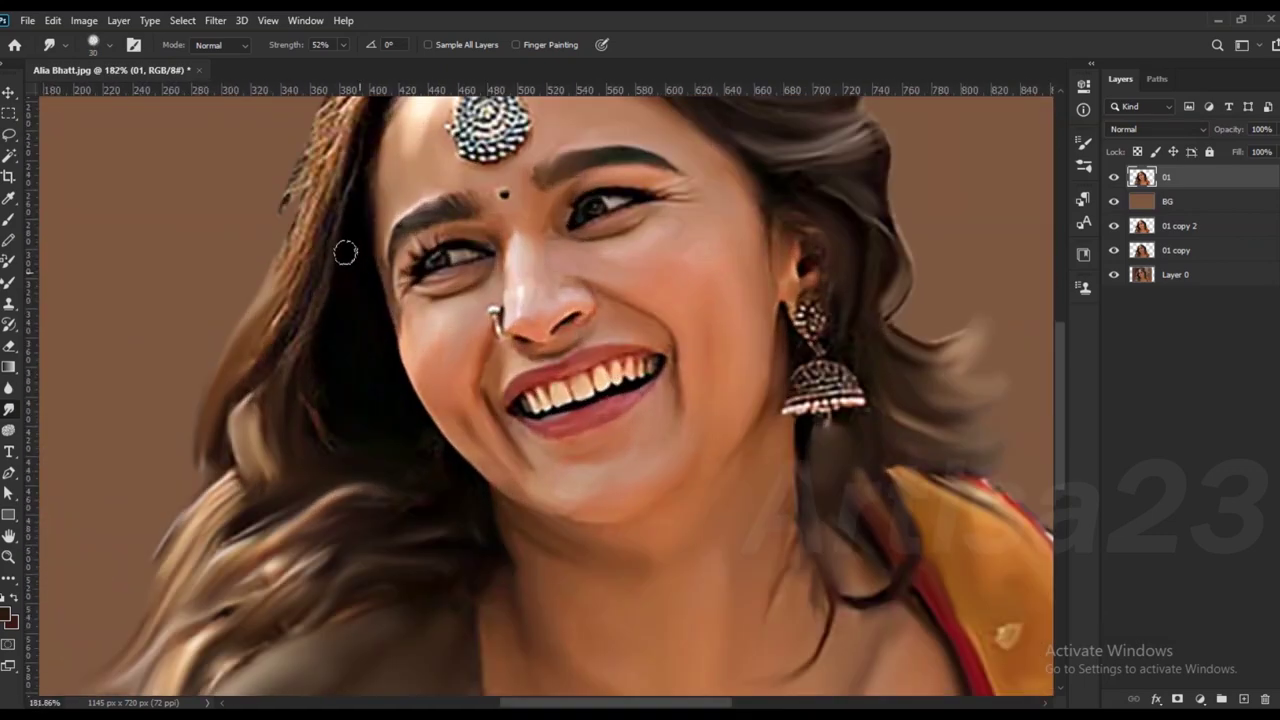
scroll(284, 385, "up", 2)
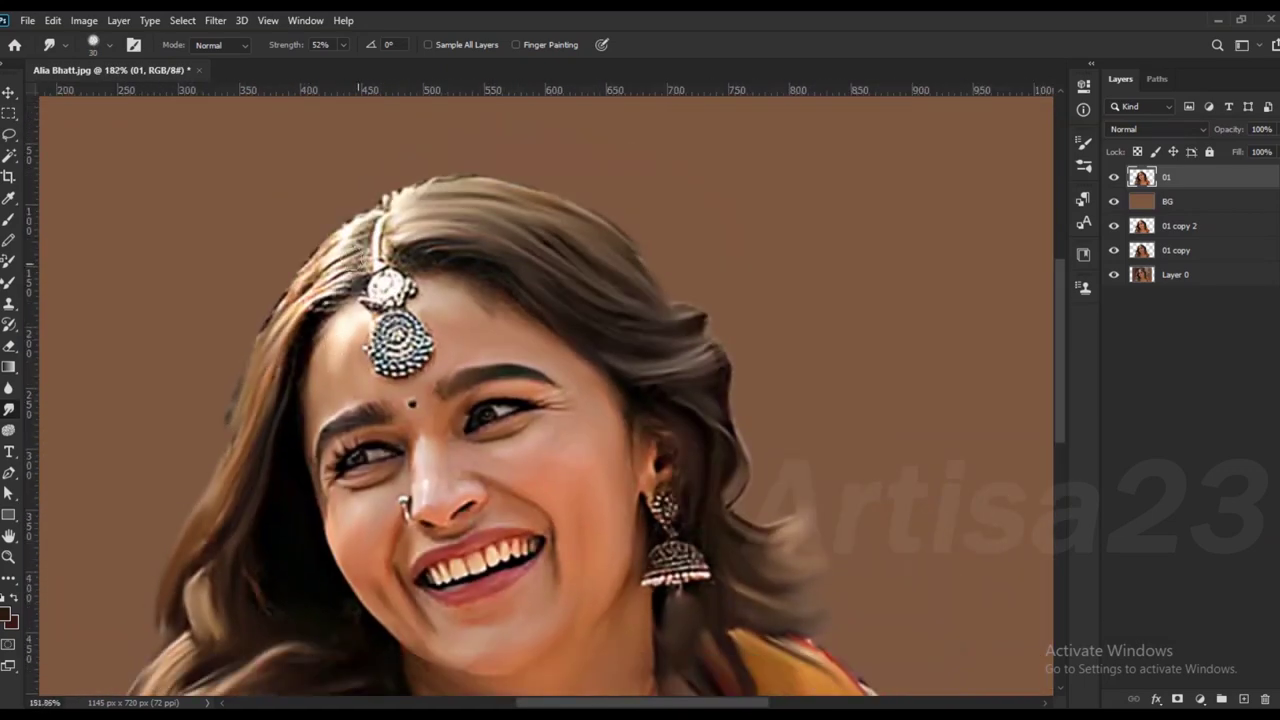
scroll(362, 288, "up", 2)
Step: Smooth the hair strands along the left hairline and around the tikka chain, resizing the brush
key("bracketleft")
left_click_drag(362, 266, 337, 214)
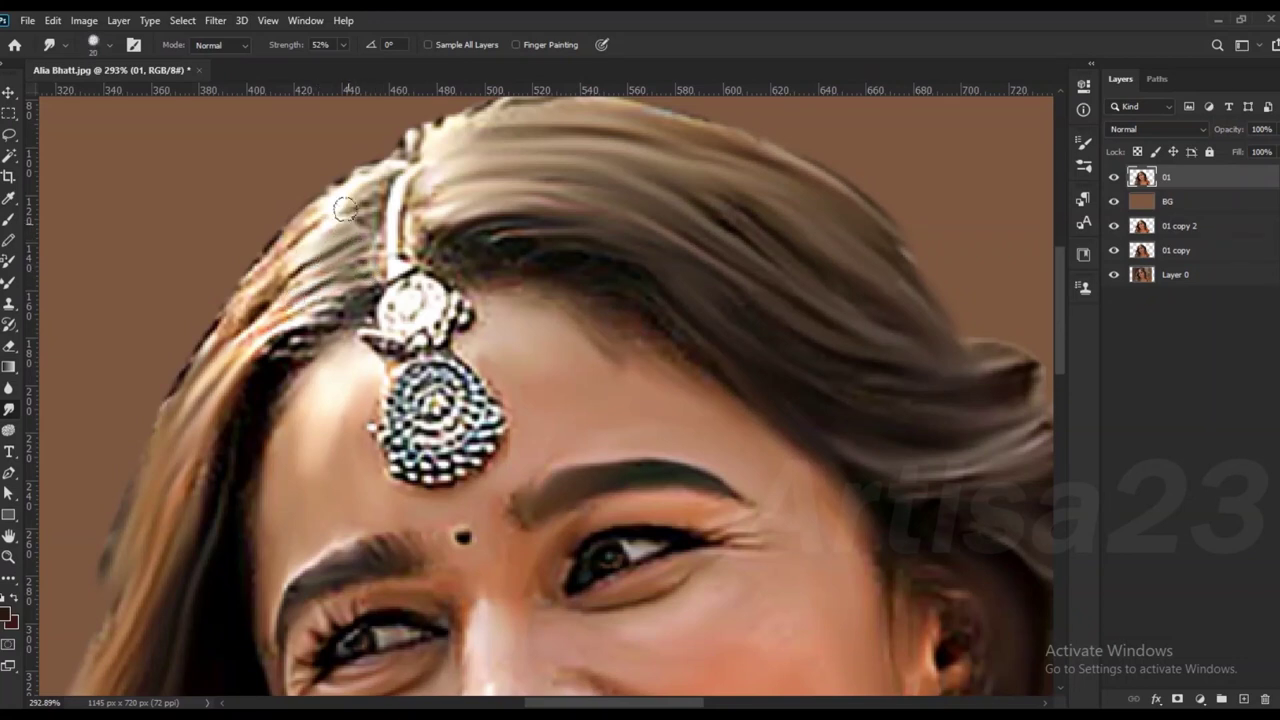
key("bracketright")
left_click_drag(340, 290, 265, 345)
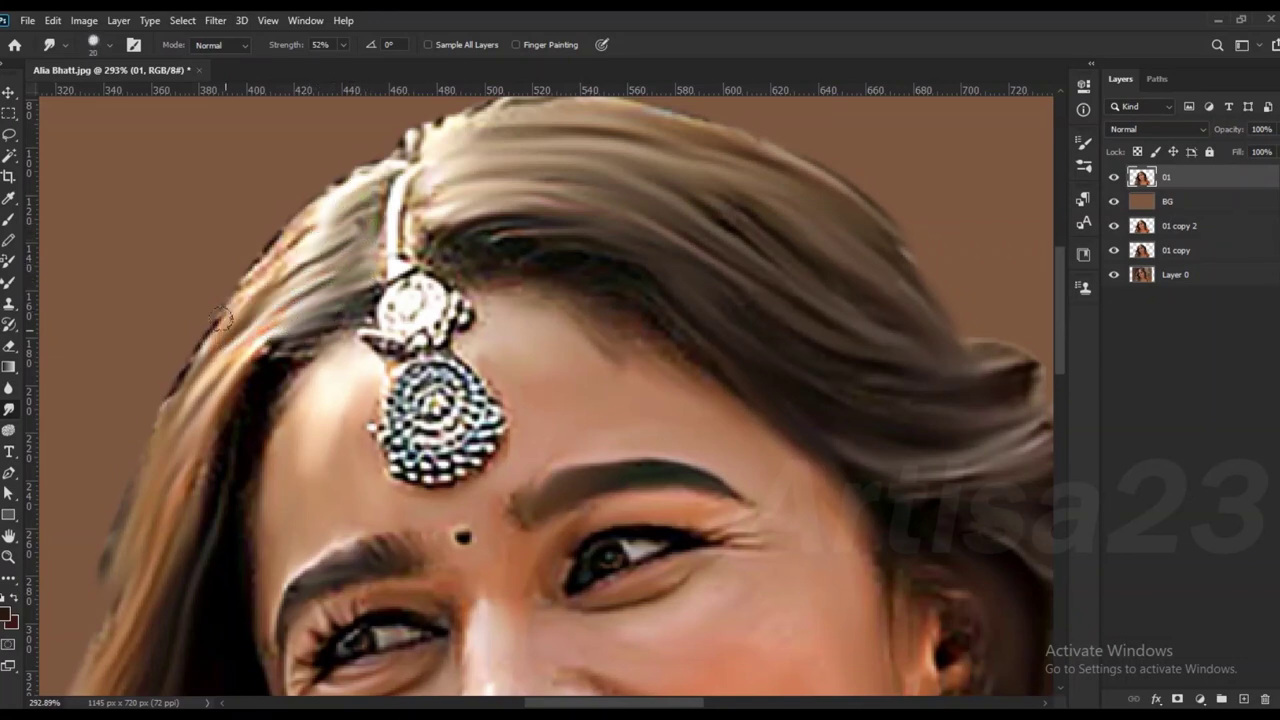
left_click_drag(305, 215, 215, 330)
left_click_drag(285, 310, 237, 333)
key("bracketleft")
key("bracketleft")
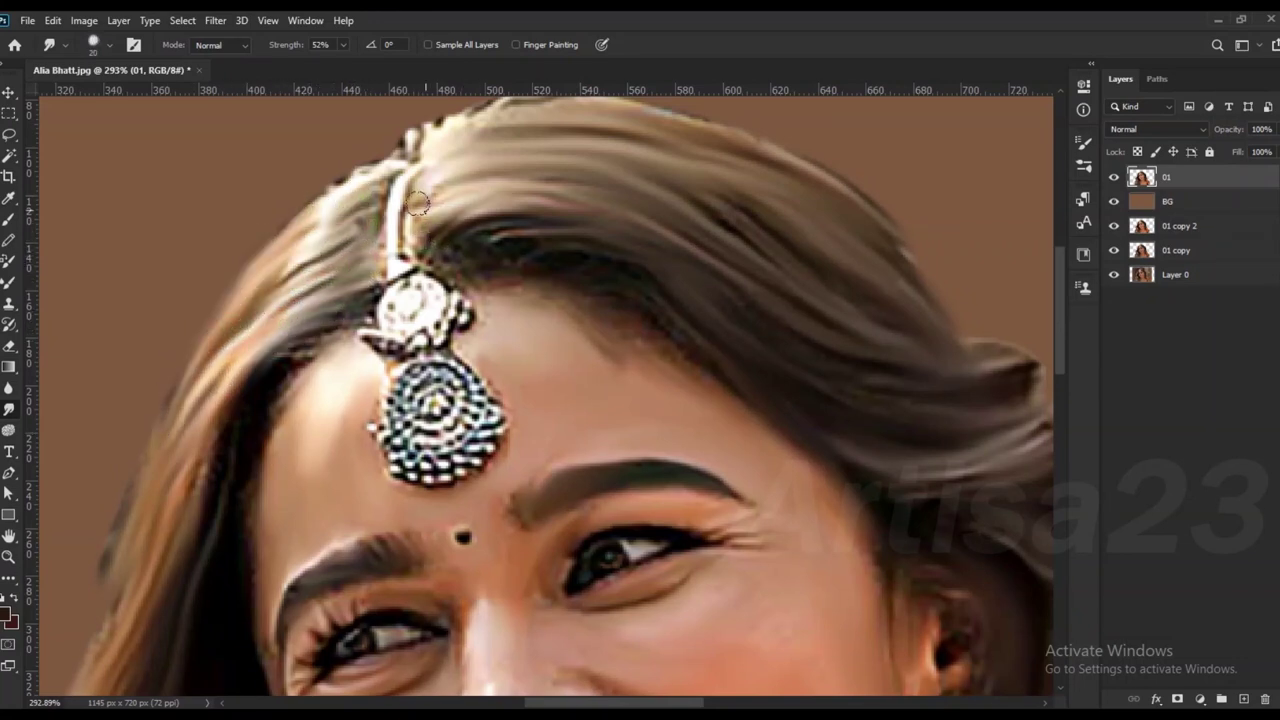
left_click_drag(540, 125, 398, 163)
key("bracketright")
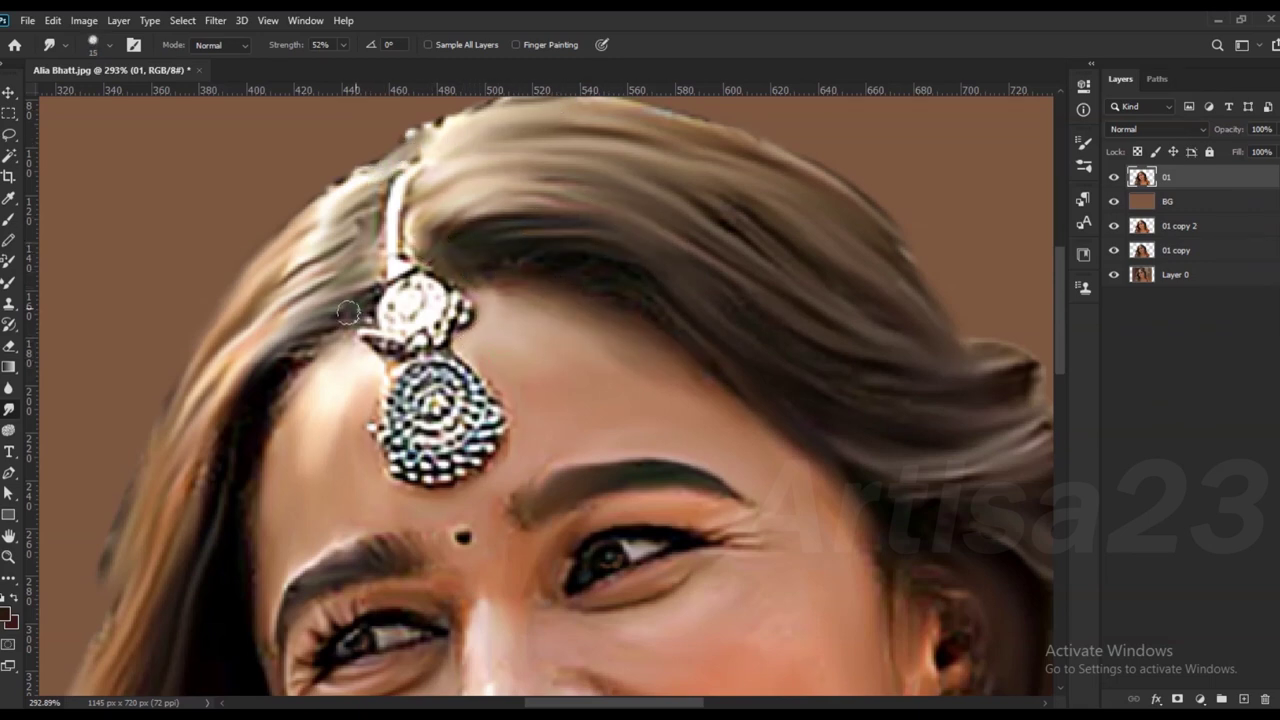
key("bracketright")
key("bracketright")
scroll(210, 443, "down", 8)
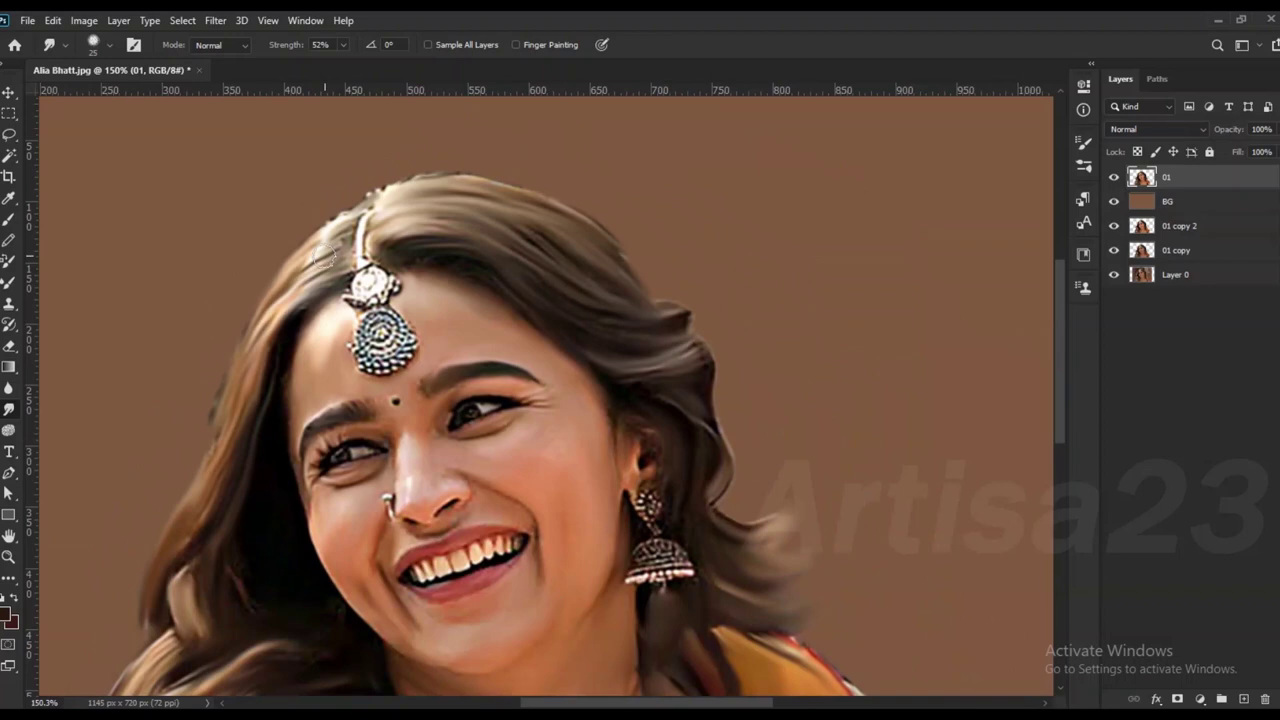
Step: Select the BG layer and add a new empty layer above it
key("b")
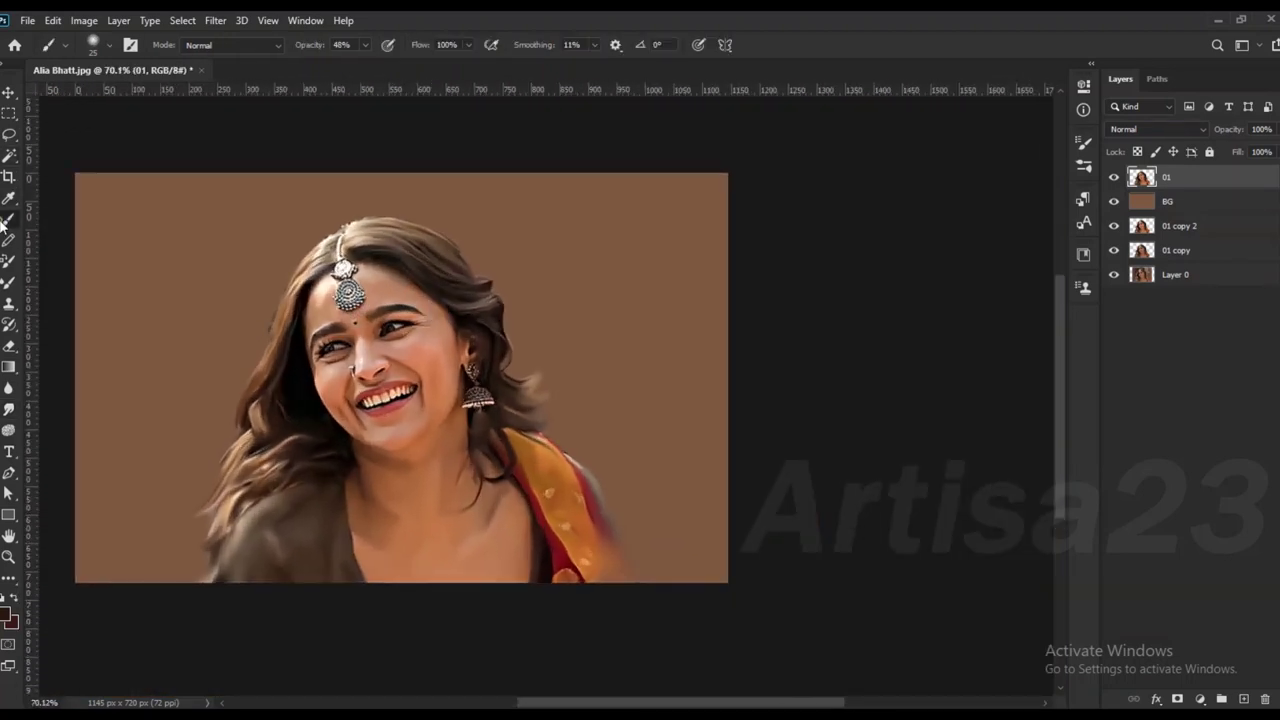
left_click(1180, 201)
key("ctrl+shift+alt+n")
Step: Save the file as Alia Bhatt-01a.psd and name the new layer Bg Color
left_click(28, 20)
left_click(77, 214)
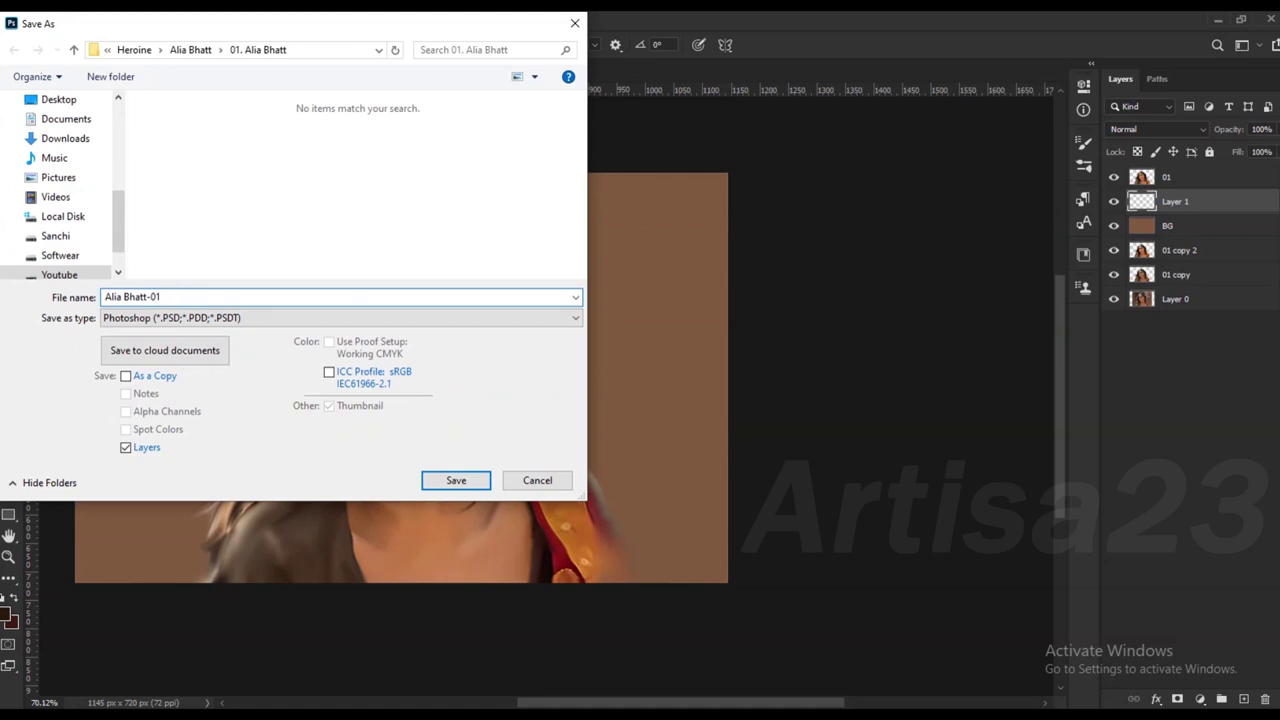
left_click(456, 481)
left_click(28, 20)
left_click(164, 217)
left_click(171, 291)
type("a")
key("Return")
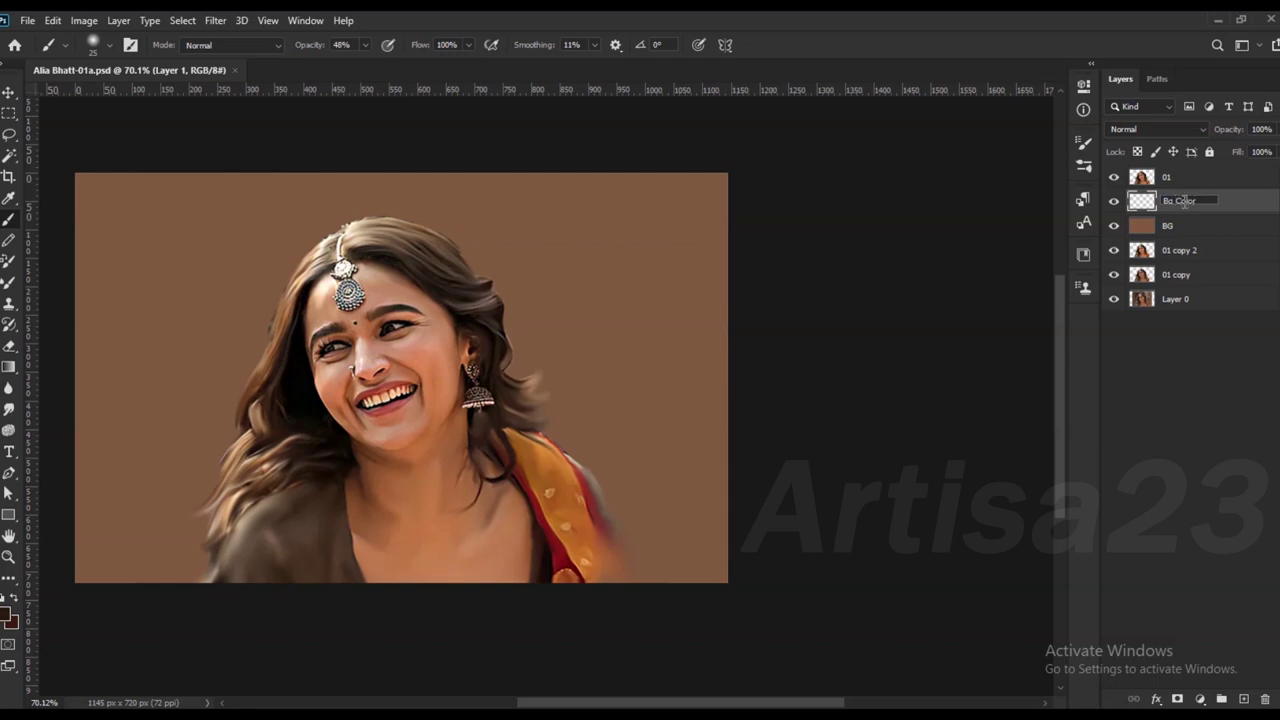
key("Return")
left_click(130, 44)
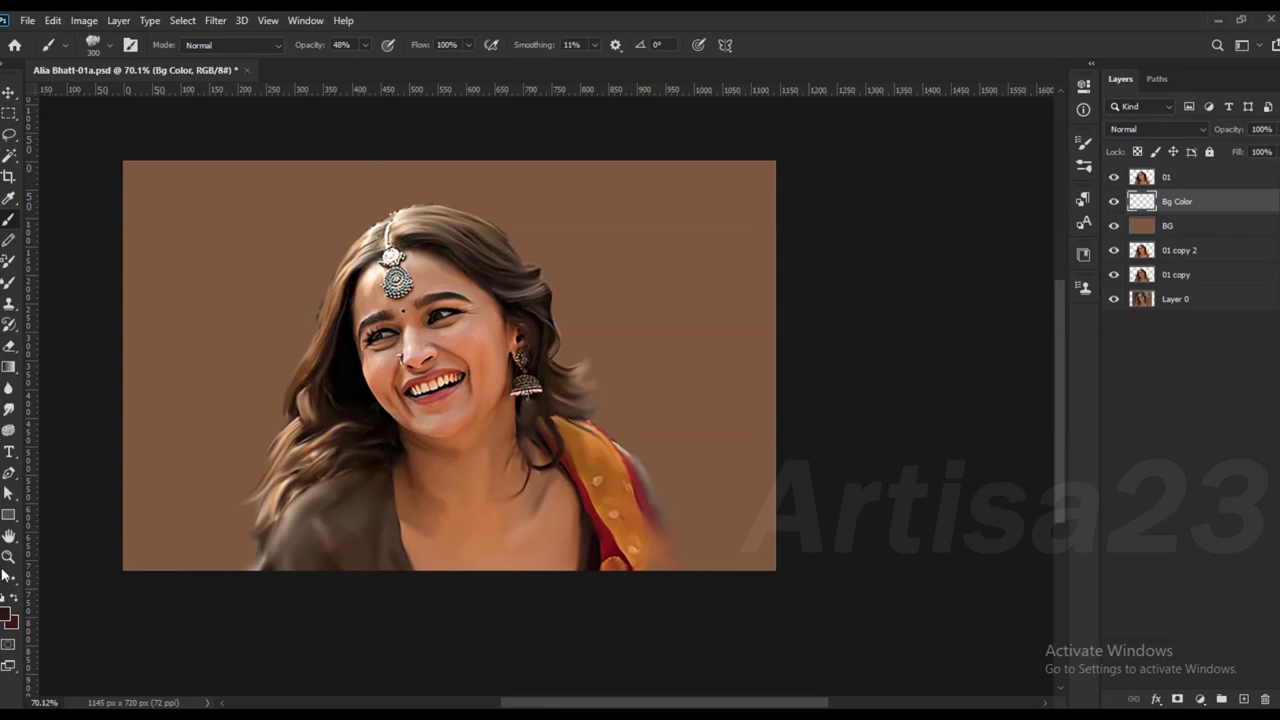
Step: Choose orange as the foreground colour and paint soft clouds around her head
left_click(6, 613)
left_click(1017, 463)
left_click(1151, 420)
mouse_move(342, 290)
left_mouse_down()
mouse_move(265, 385)
mouse_move(340, 195)
left_mouse_up()
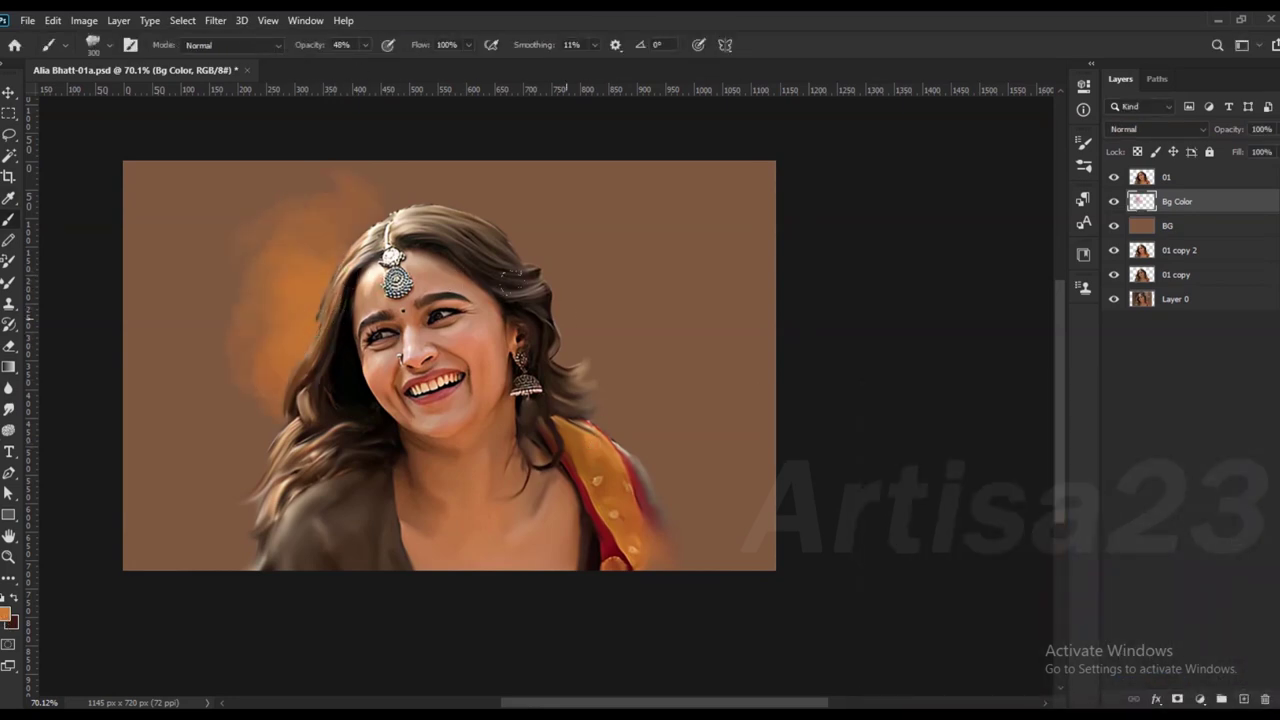
left_click_drag(600, 290, 650, 400)
Step: Paint dark red strokes beside her hair, right of her head, and by her shoulder
left_click(640, 485, "alt")
left_click_drag(300, 330, 250, 410)
left_click_drag(280, 360, 250, 440)
left_click_drag(327, 401, 333, 264)
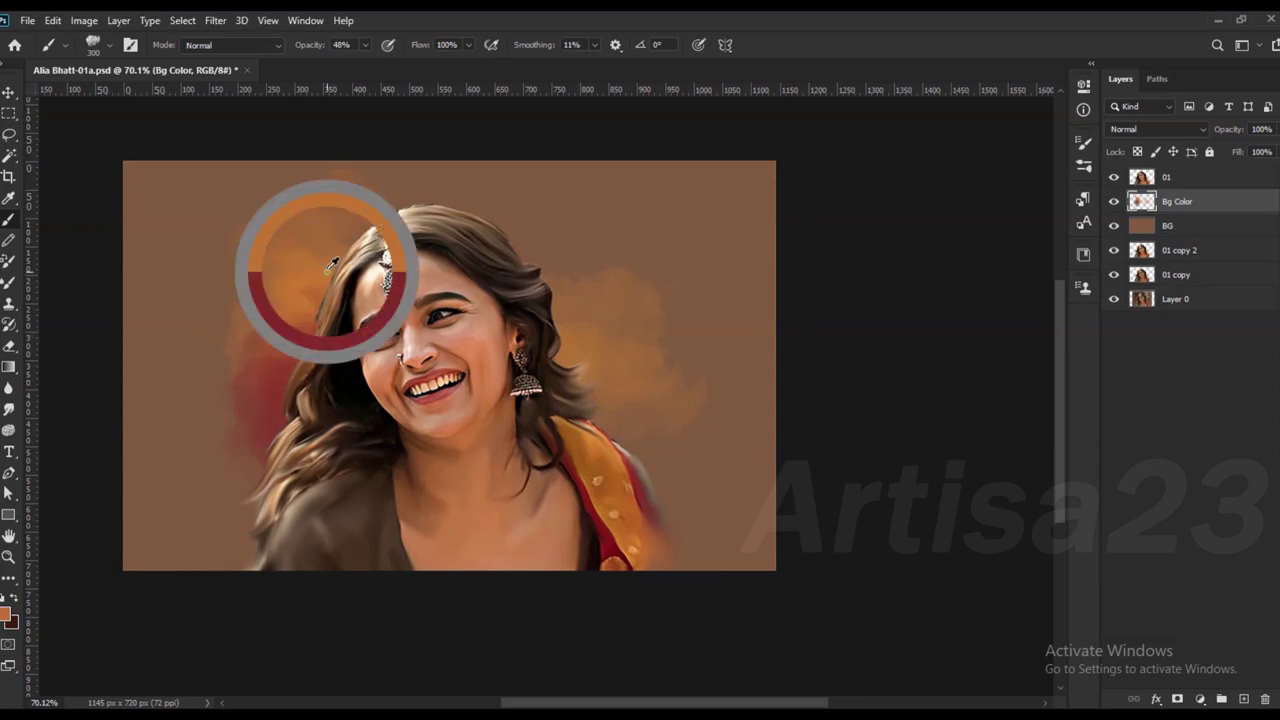
left_click_drag(570, 280, 645, 370)
left_click_drag(555, 248, 495, 235)
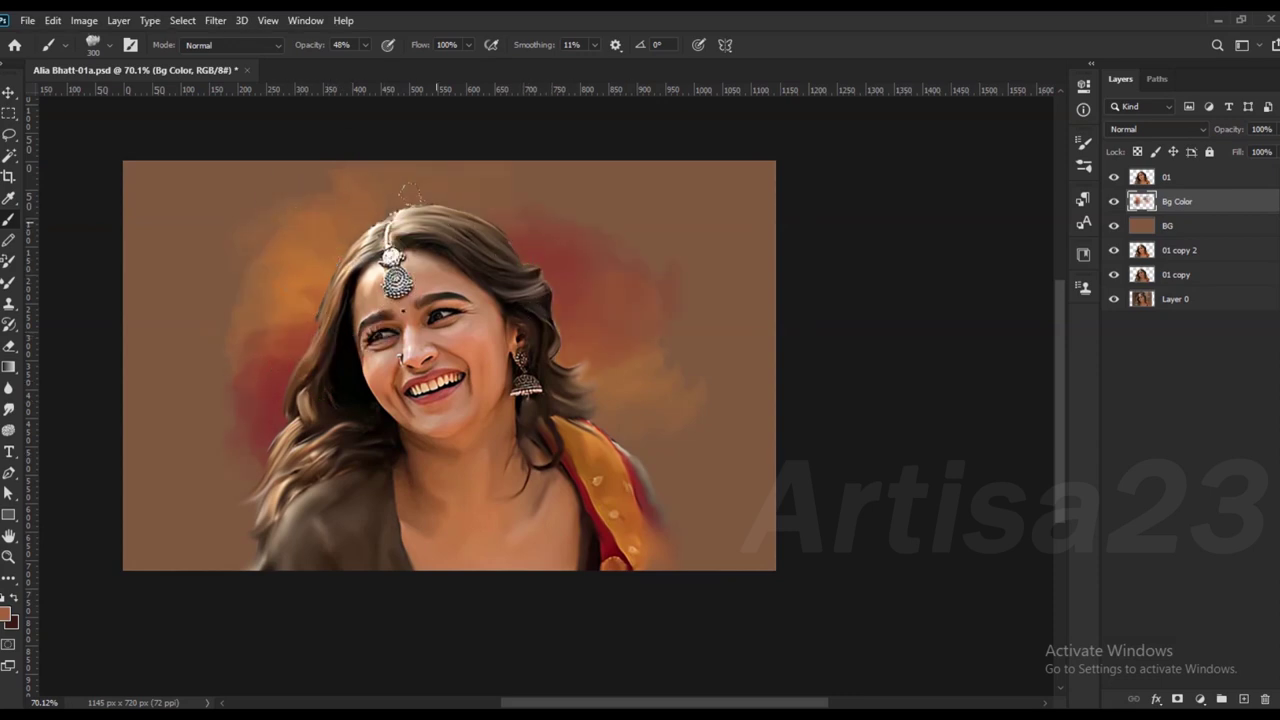
mouse_move(659, 507)
left_mouse_down()
mouse_move(689, 537)
mouse_move(728, 484)
left_mouse_up()
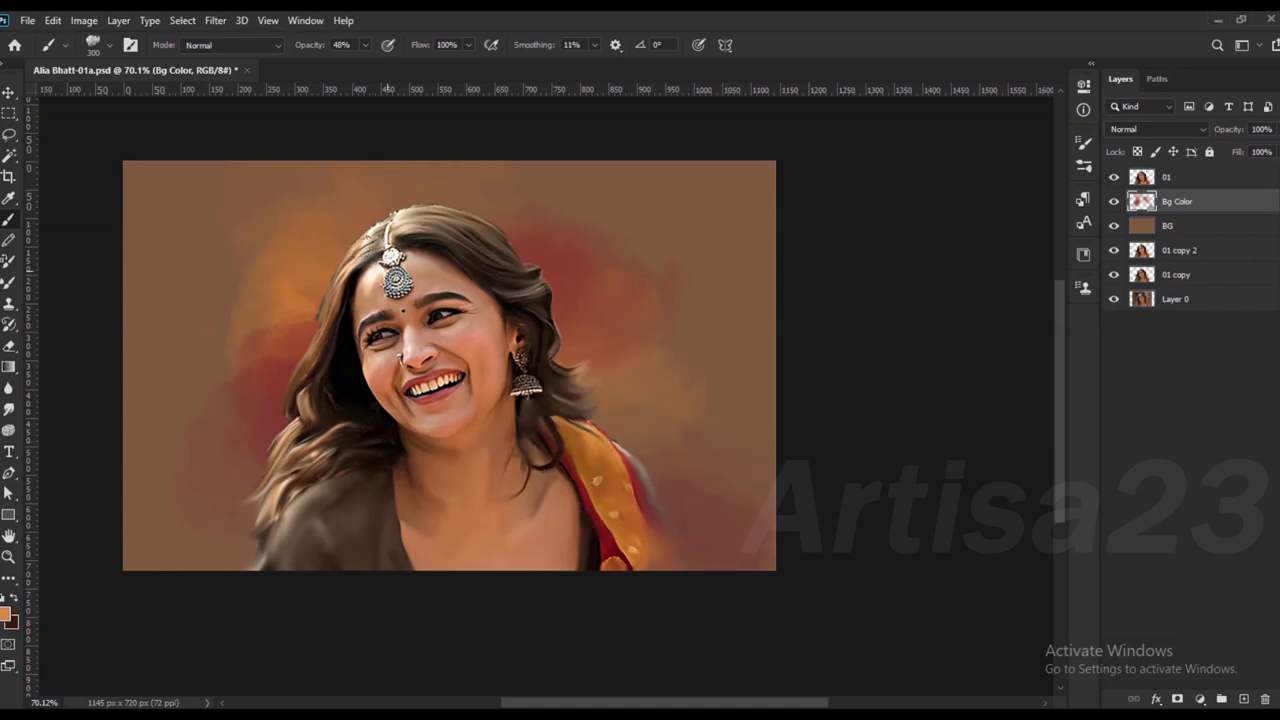
Step: Refine the orange and red washes around her head, then start widening the canvas to 1211 px
left_click_drag(300, 265, 440, 190)
left_click_drag(300, 335, 305, 285)
left_click_drag(285, 195, 330, 168)
left_click_drag(284, 298, 272, 350)
left_click_drag(612, 372, 602, 347)
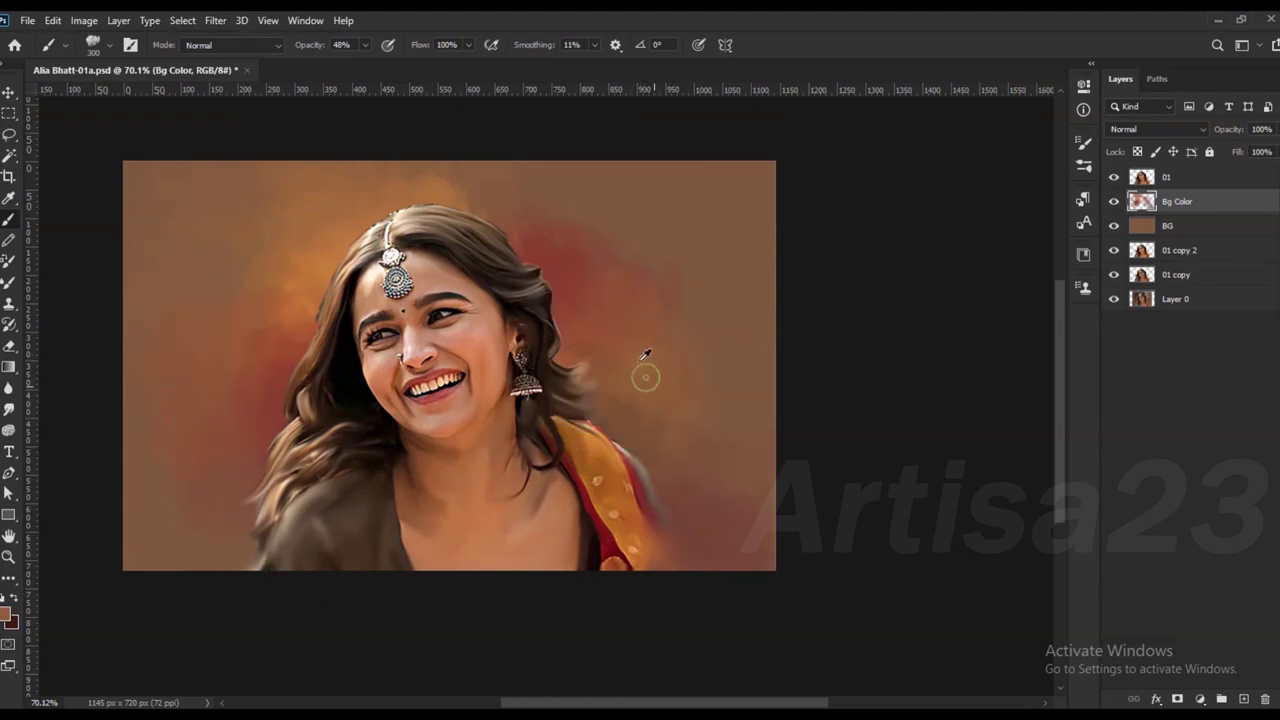
left_click_drag(521, 219, 474, 189)
left_click(168, 355, "alt")
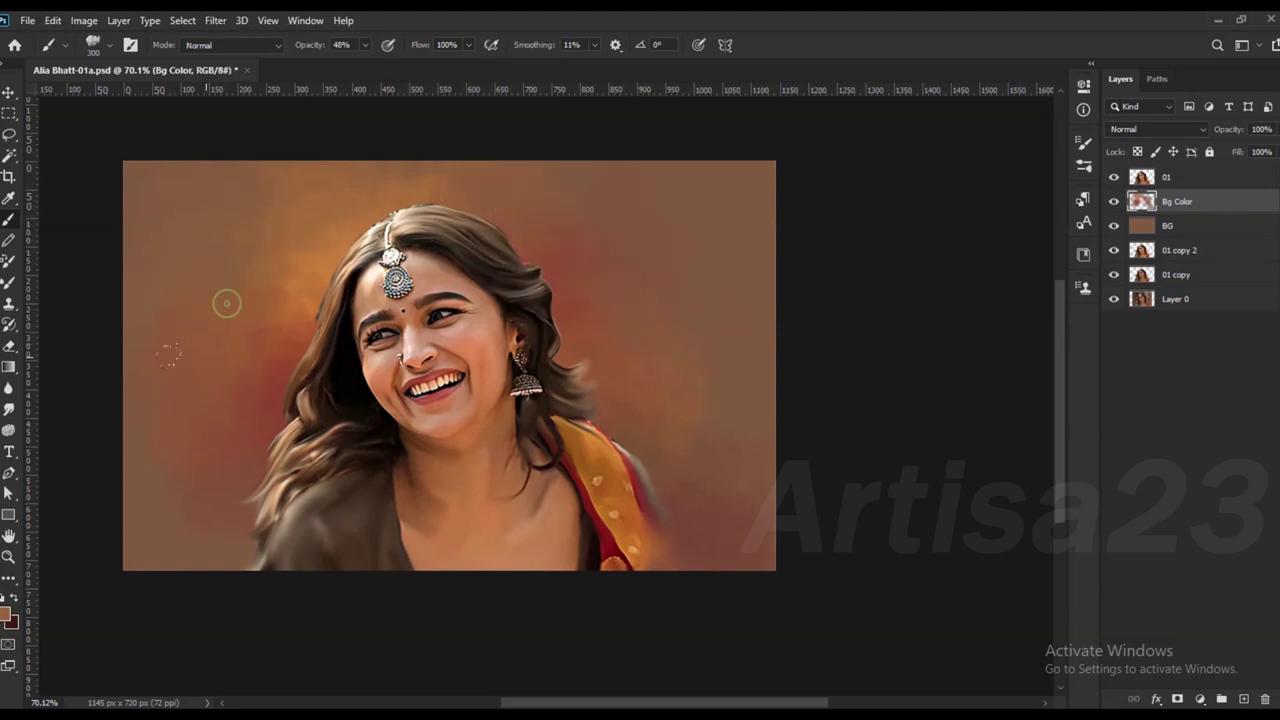
left_click(9, 176)
left_click_drag(776, 366, 795, 366)
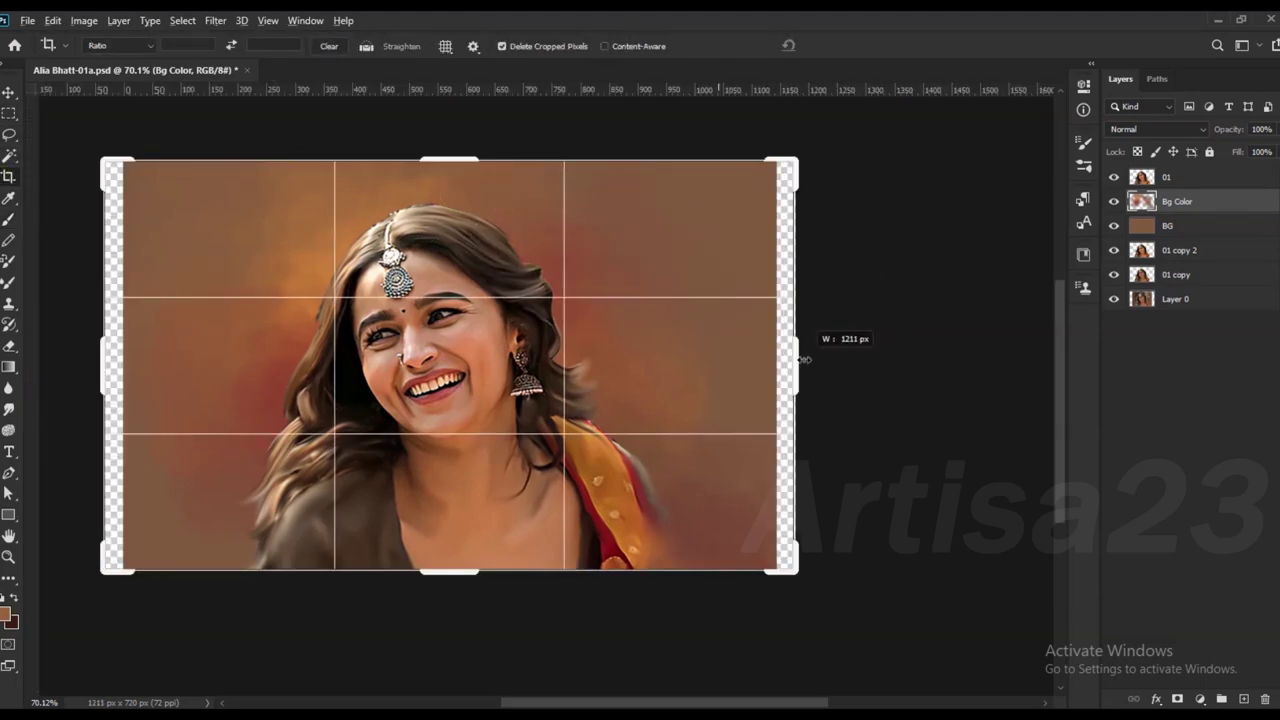
Step: Commit the 1211 px crop and fill the new side strips with brown
left_click(1192, 231)
key("b")
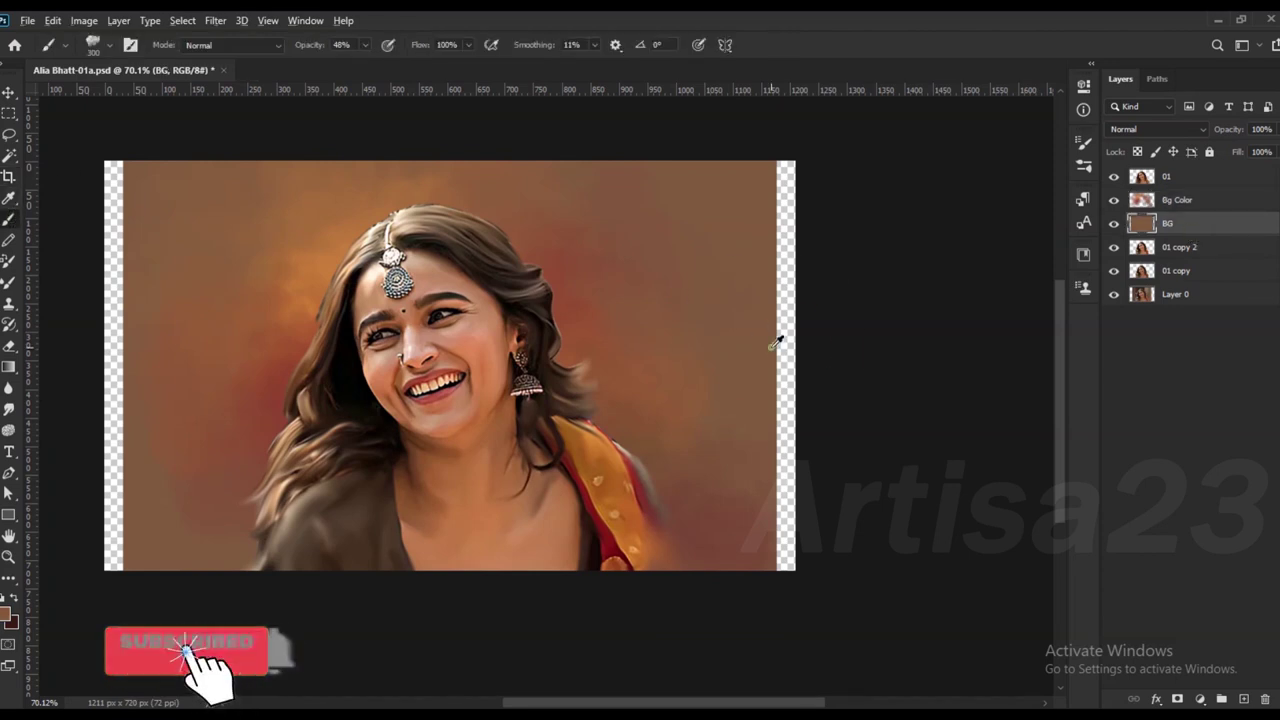
key("alt+BackSpace")
key("alt+bracketright")
left_click(771, 528, "alt")
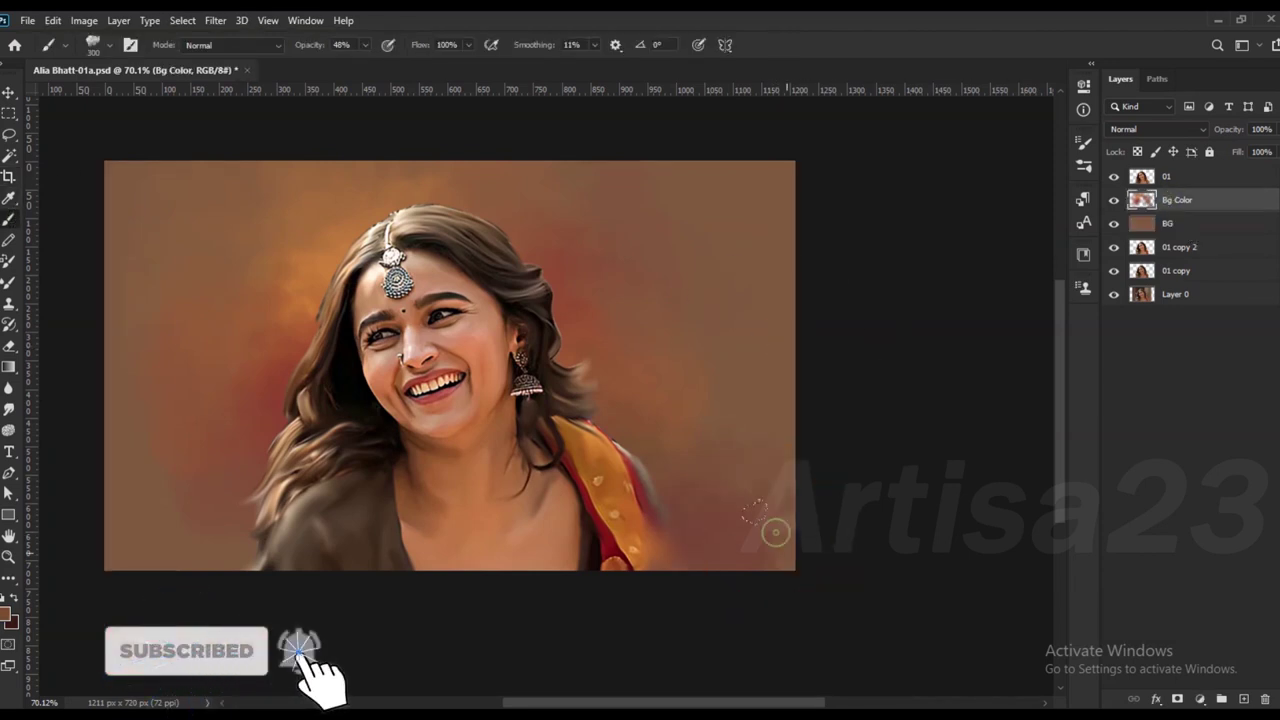
left_click(218, 549, "alt")
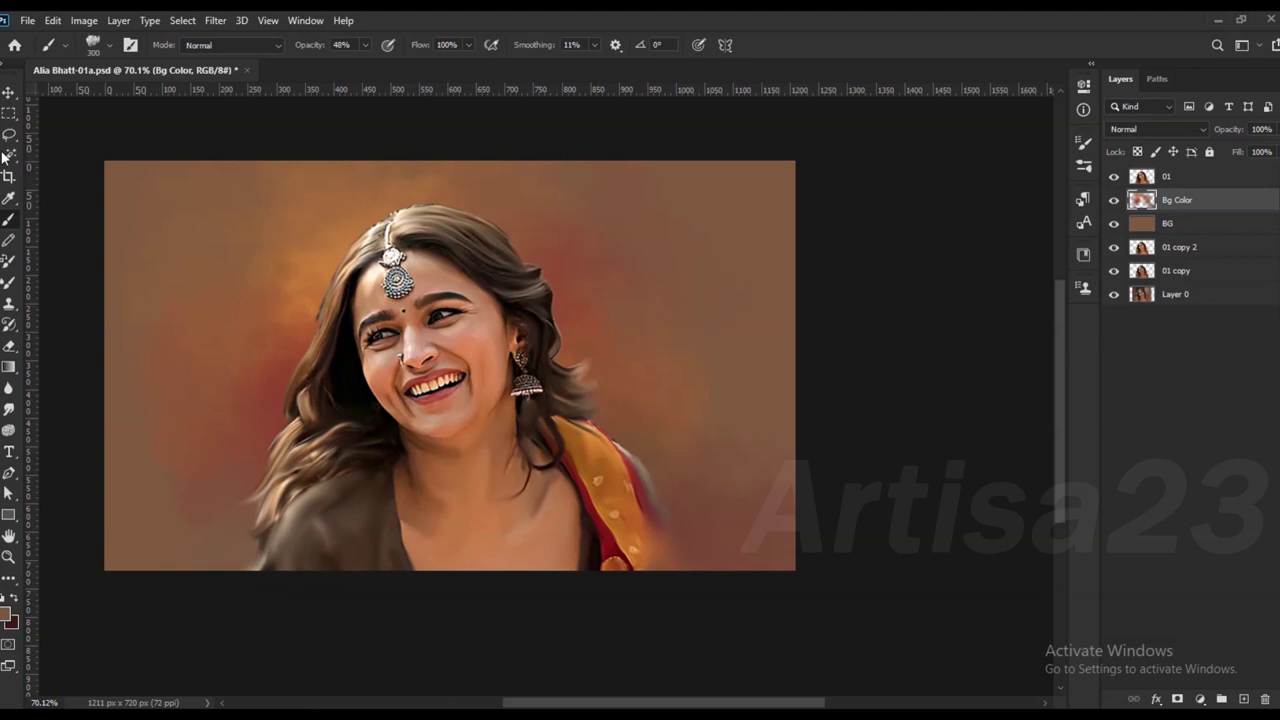
left_click(232, 506, "alt")
Step: Select the 01 portrait layer and add a new empty layer at the top
left_click(14, 429)
key("alt+bracketright")
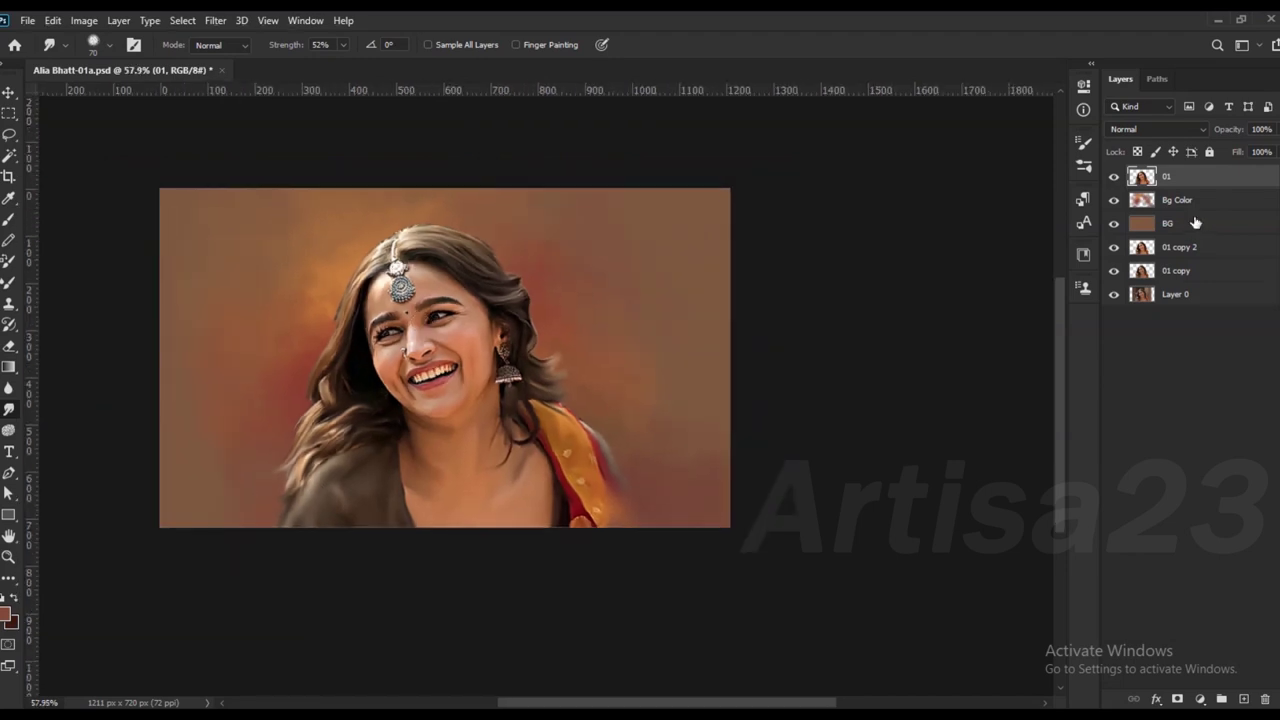
key("v")
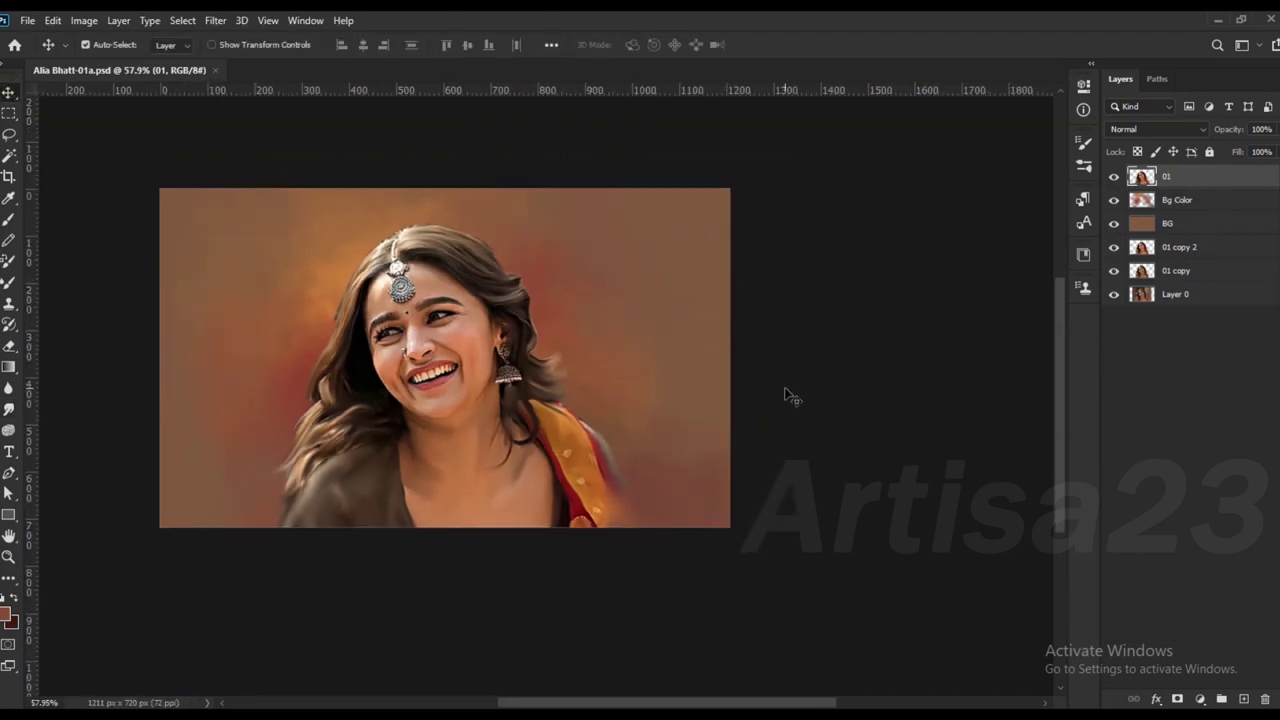
scroll(784, 438, "down", 2)
scroll(577, 378, "up", 2)
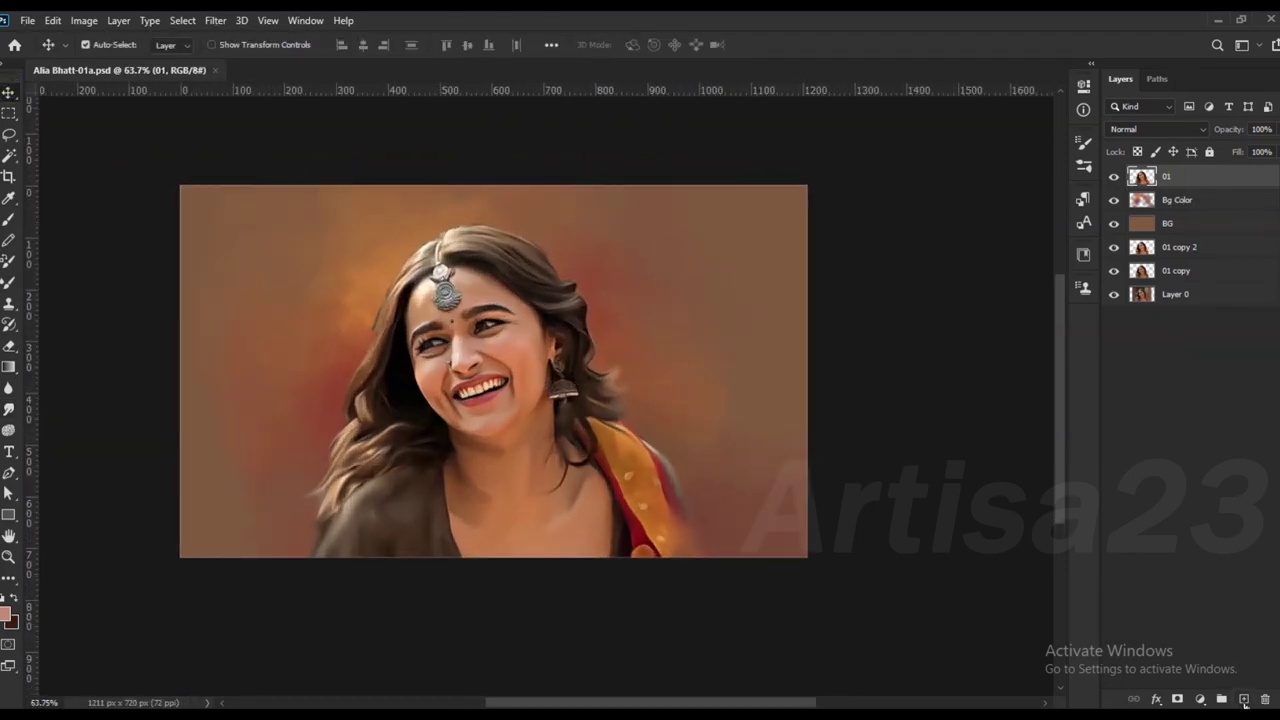
left_click(1244, 700)
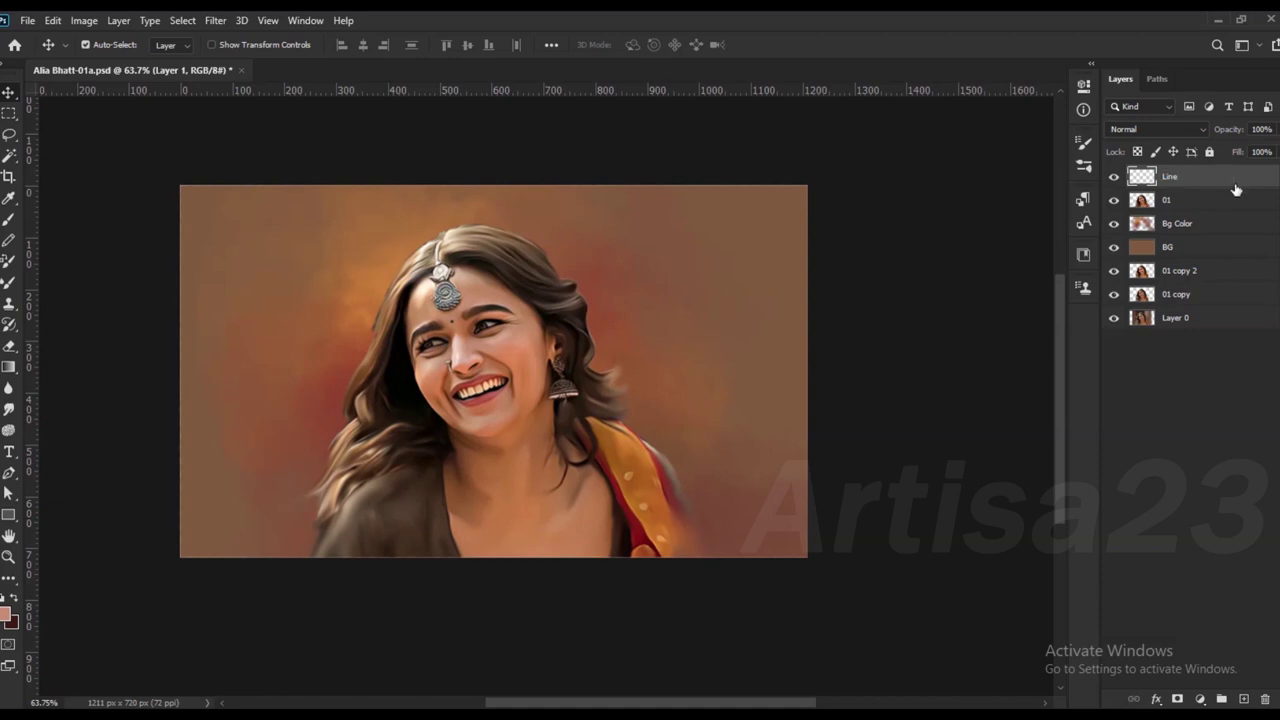
Step: Name the layer Line and choose the Soft Round Pressure Size brush
key("Return")
scroll(647, 374, "up", 2)
key("b")
key("F5")
left_click(866, 135)
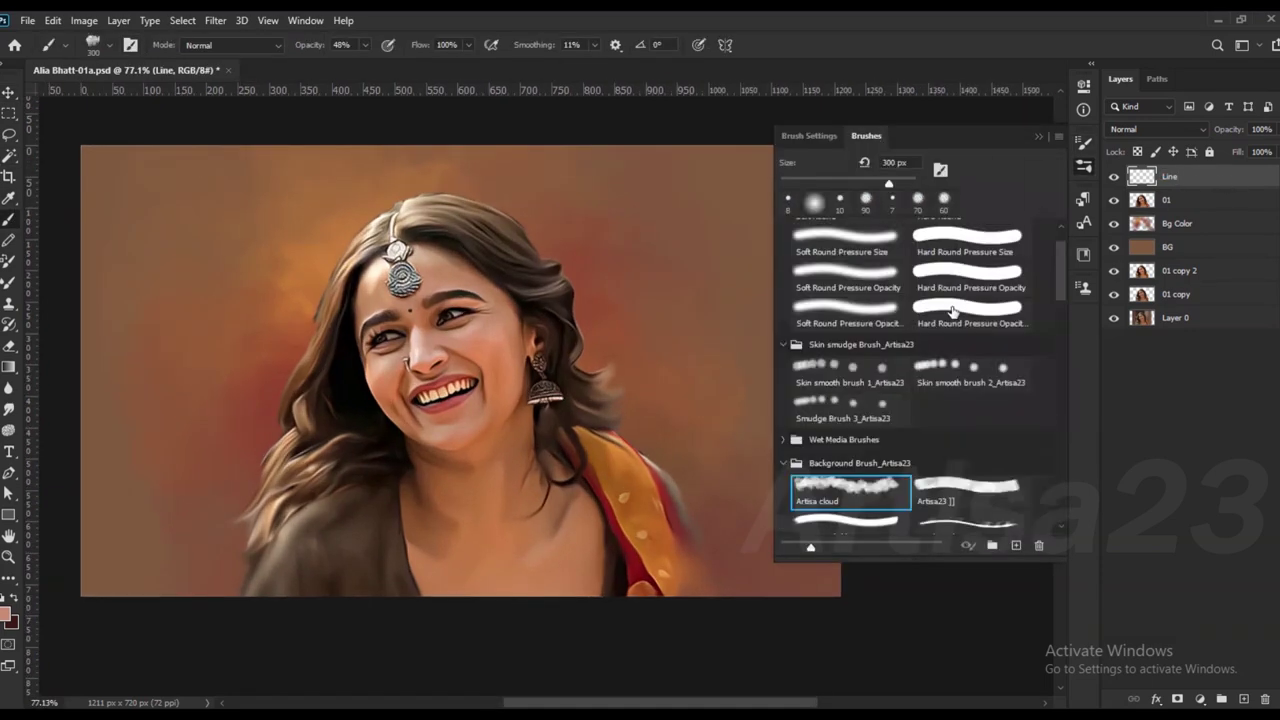
scroll(1054, 212, "up", 1)
left_click(848, 255)
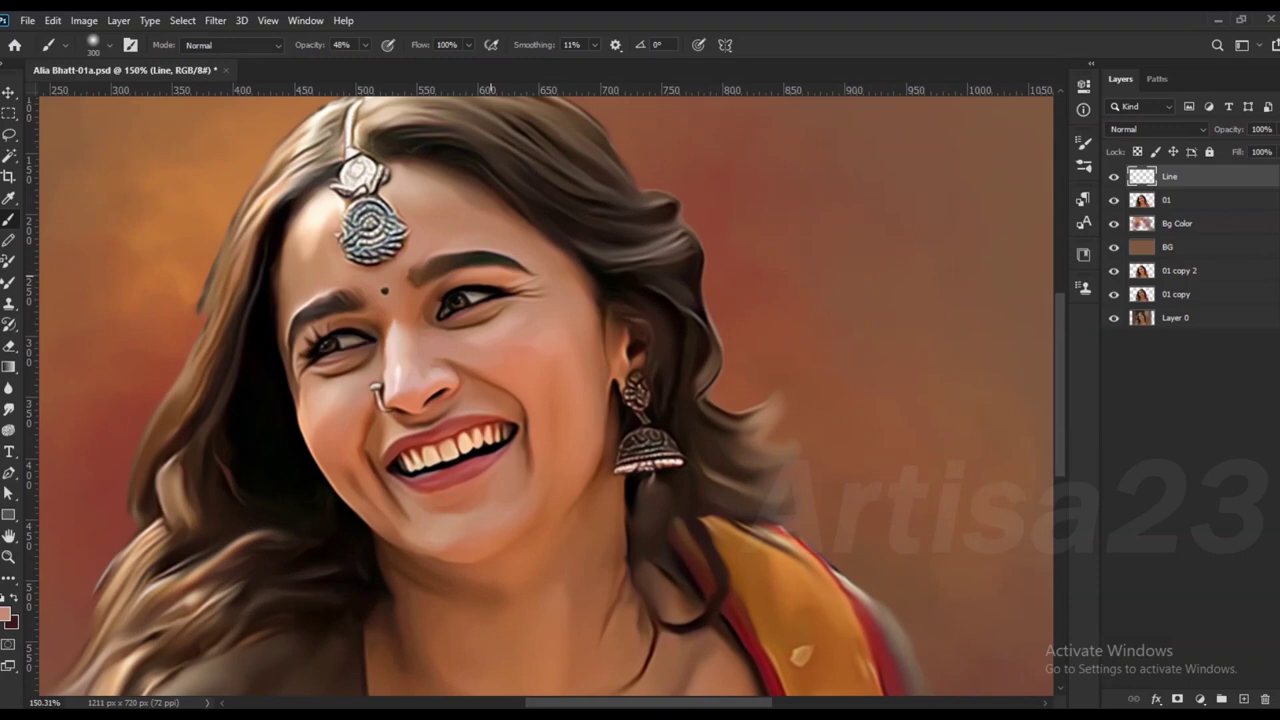
Step: Trace a fine 1 px dark line along the nostril edge, then switch to smudging the teeth
key("bracketleft")
key("bracketleft")
scroll(465, 386, "up", 2)
scroll(460, 390, "up", 3)
scroll(503, 323, "up", 1)
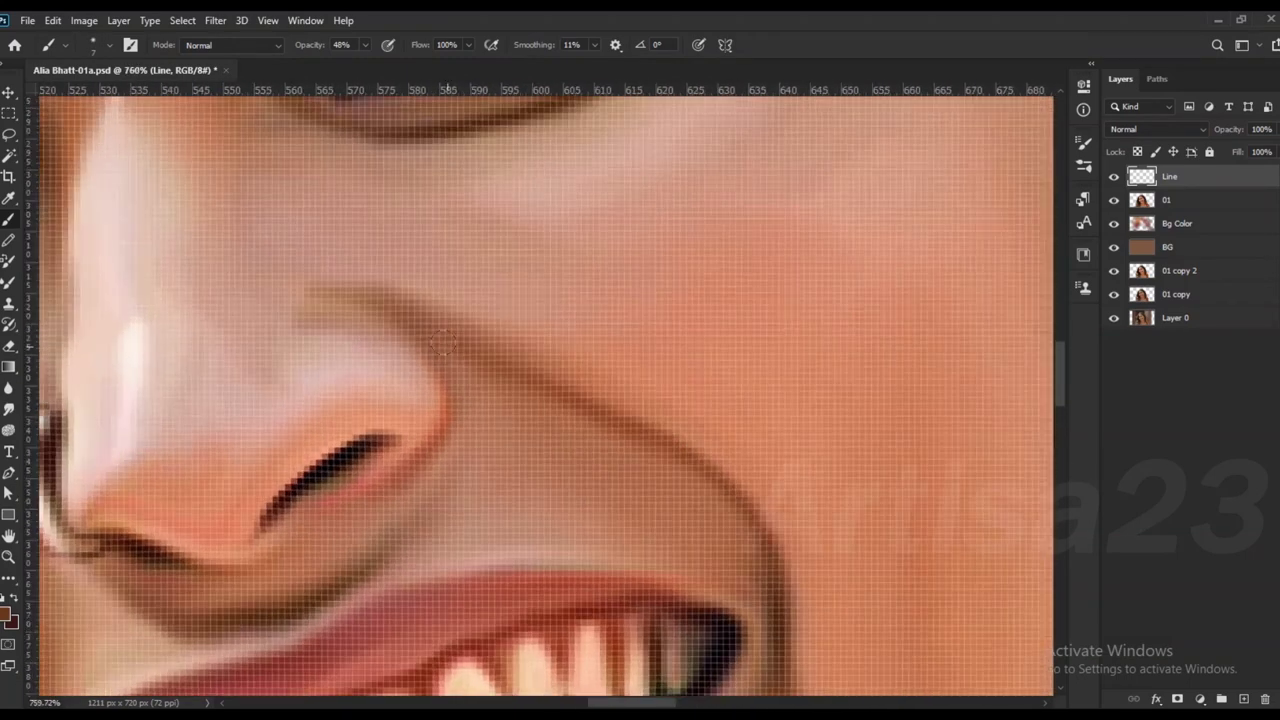
key("bracketleft")
key("bracketleft")
key("bracketleft")
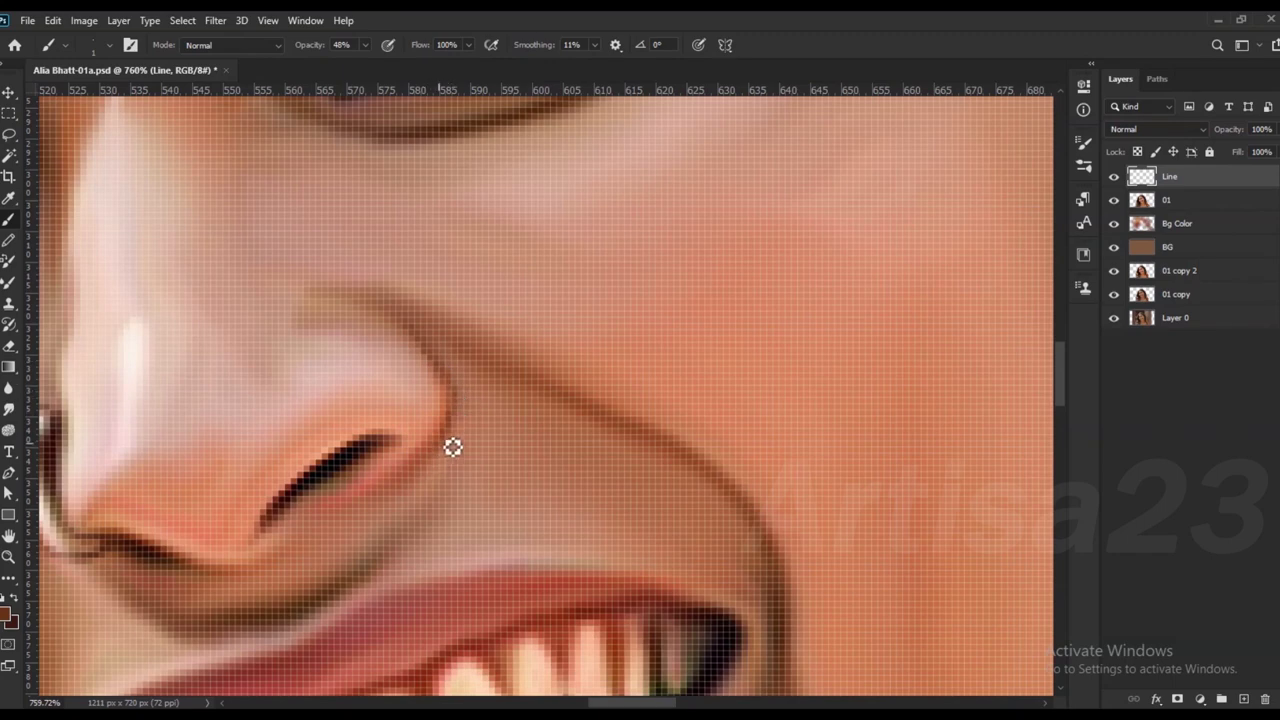
left_click_drag(320, 301, 396, 328)
scroll(420, 332, "down", 4)
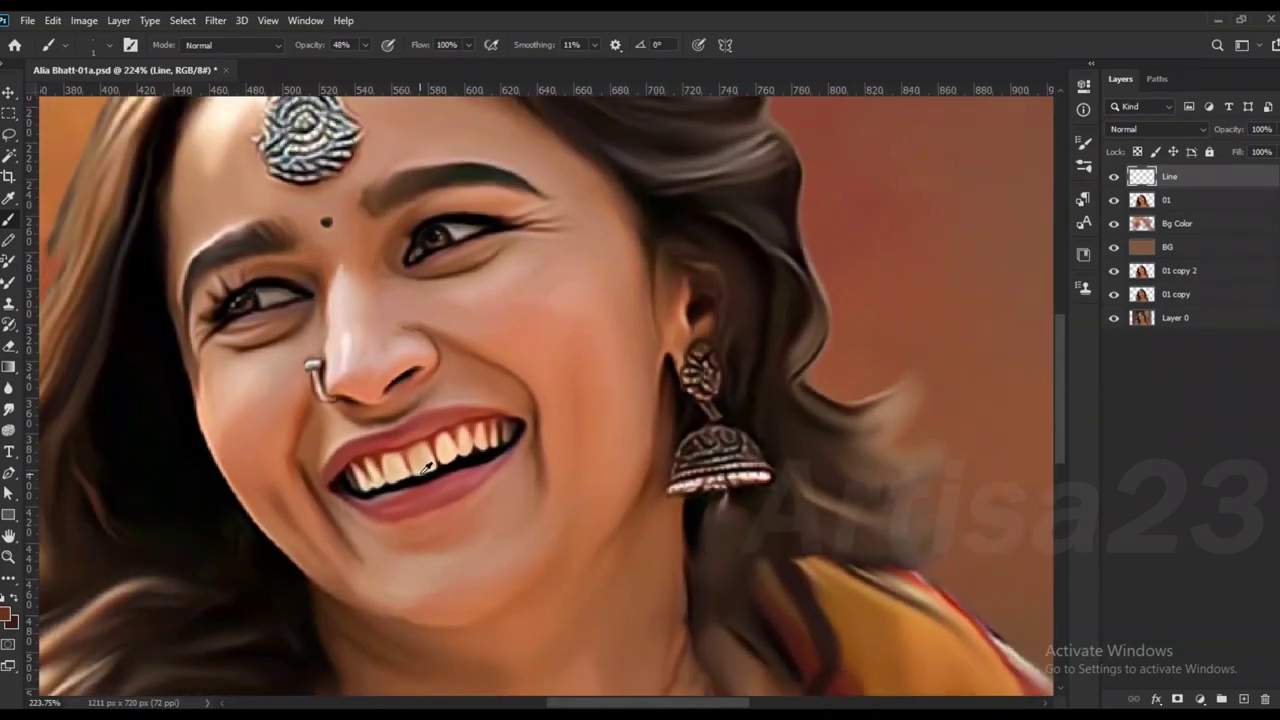
scroll(395, 471, "up", 3)
scroll(395, 471, "up", 1)
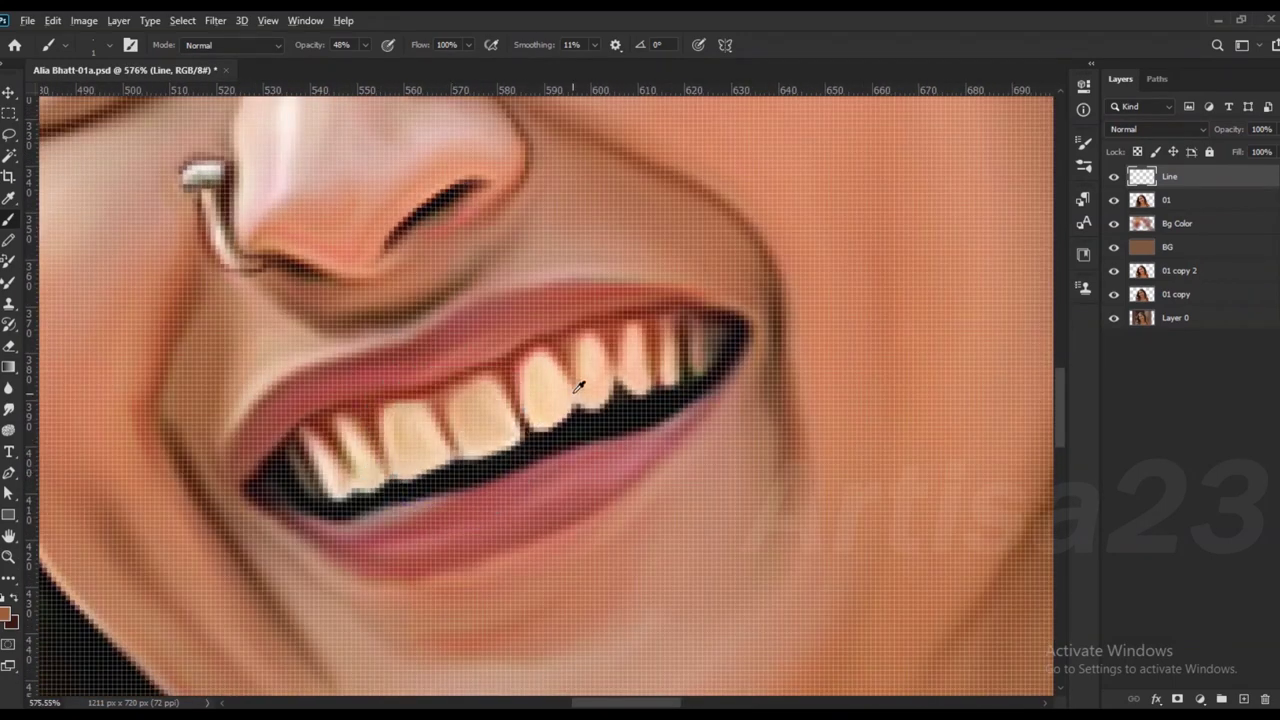
scroll(617, 366, "up", 1)
scroll(526, 426, "up", 1)
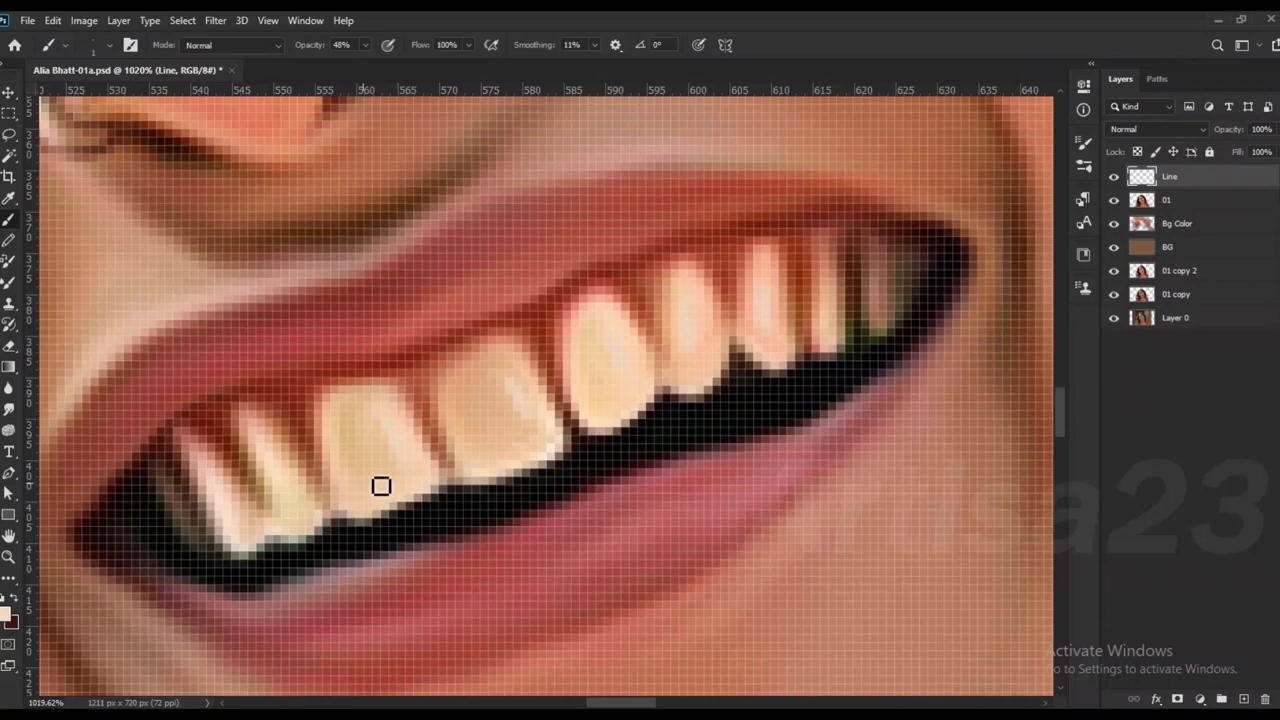
left_click(9, 409)
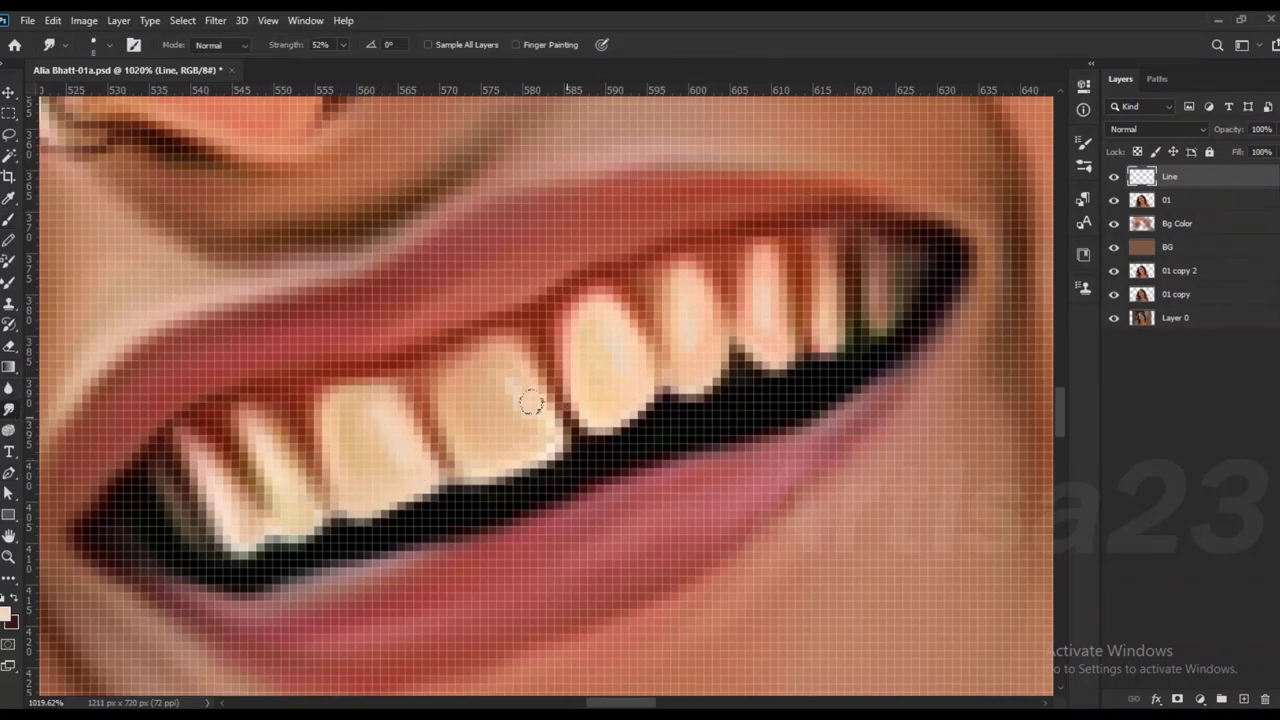
scroll(420, 417, "down", 5)
scroll(463, 428, "down", 3)
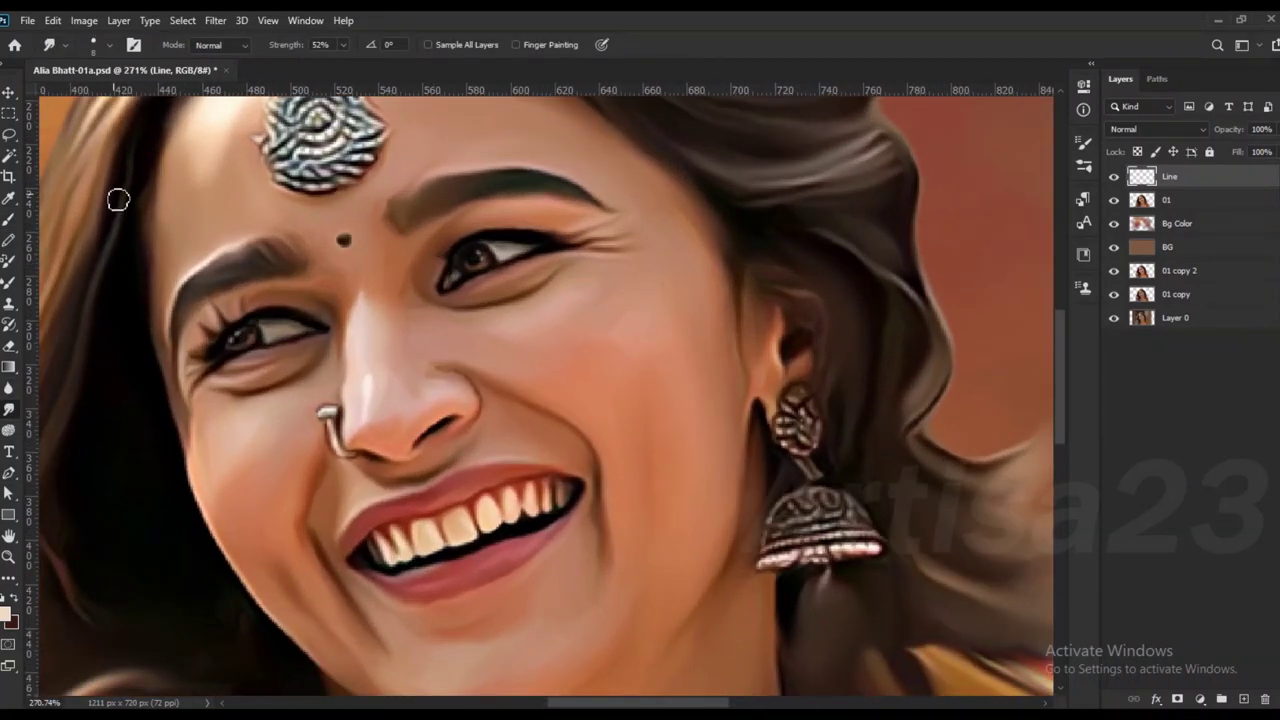
Step: With the Brush on the Line layer, sample dark iris brown and a lighter face tone
left_click(9, 219)
scroll(606, 231, "up", 3)
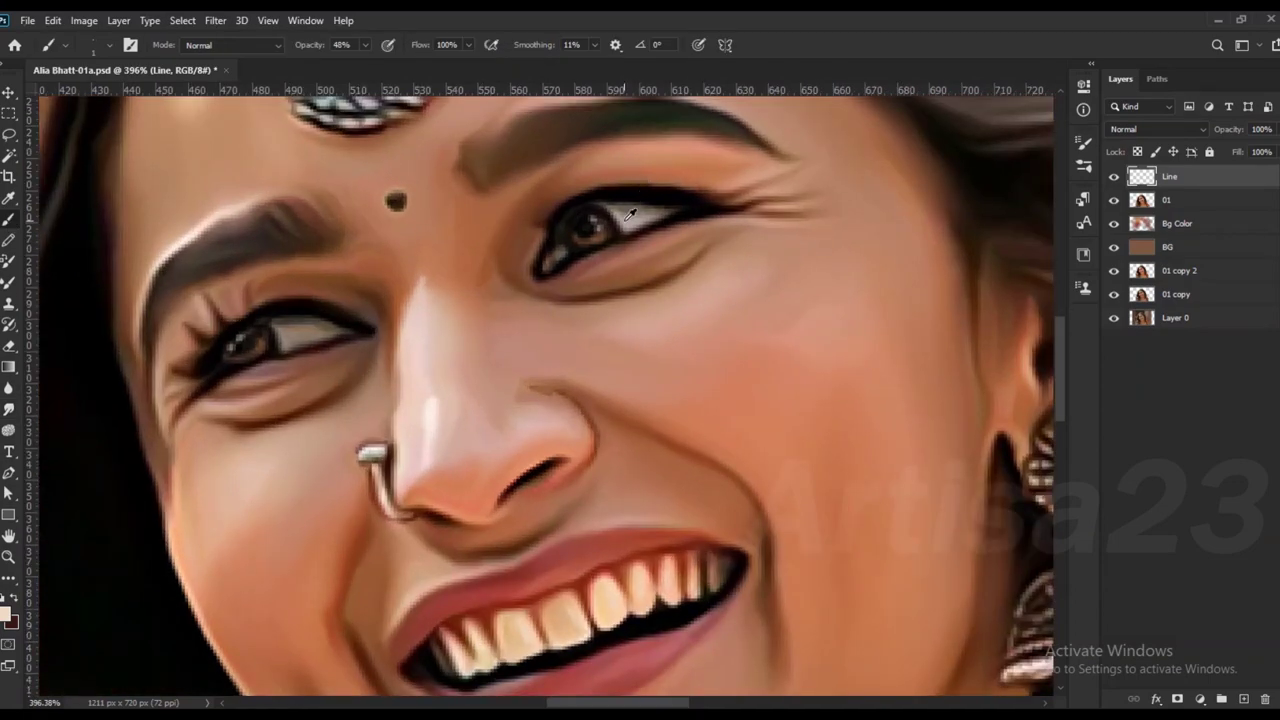
scroll(606, 231, "up", 3)
left_click(627, 262, "alt")
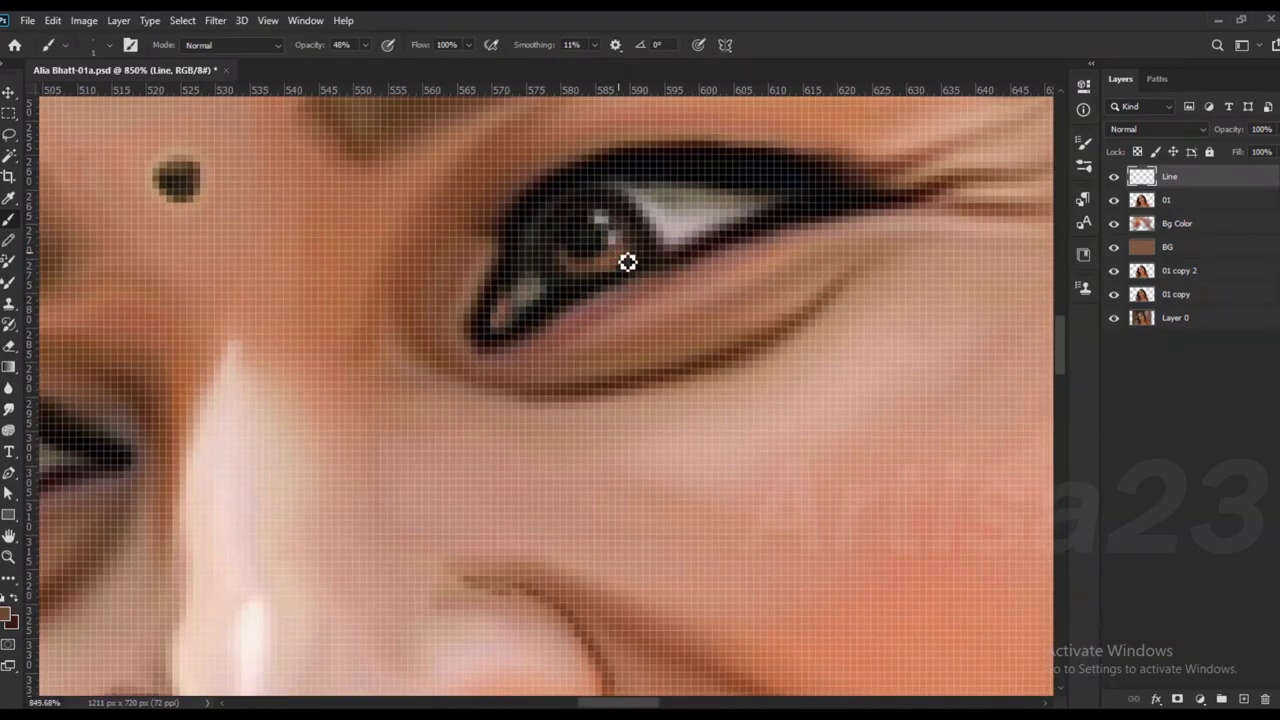
scroll(584, 267, "down", 4)
scroll(383, 374, "up", 4)
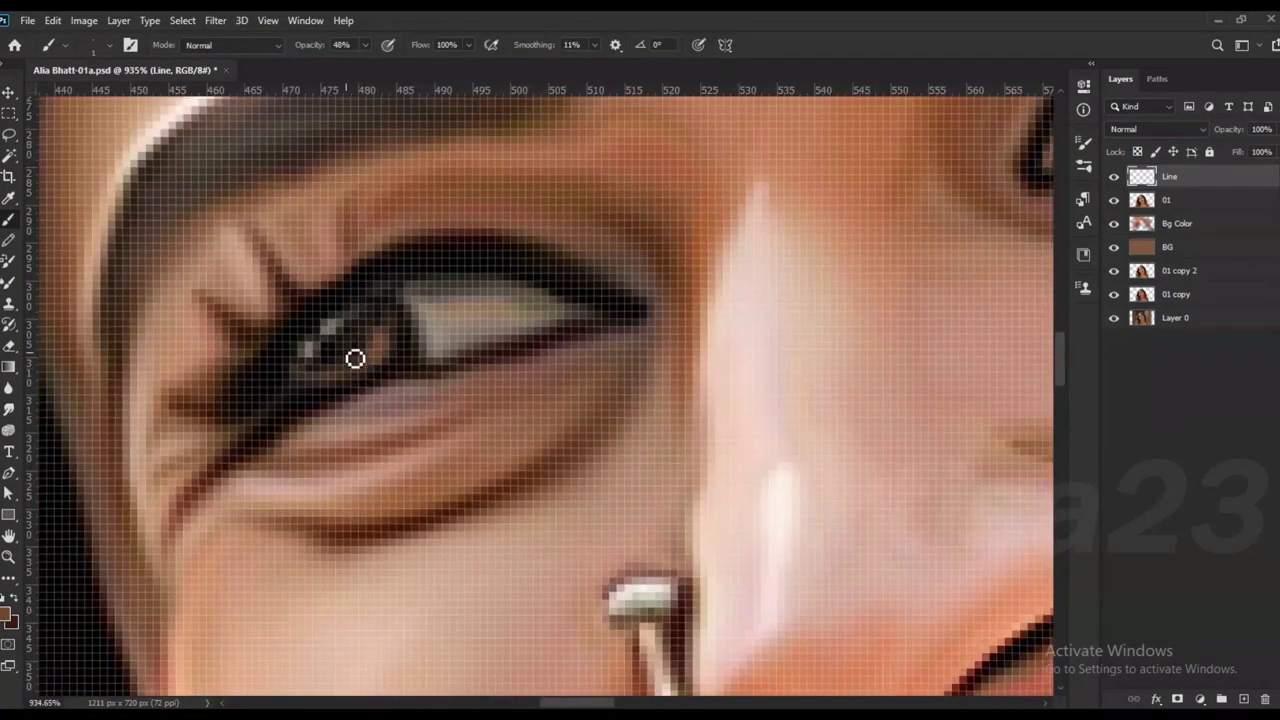
scroll(691, 443, "down", 3)
scroll(691, 443, "up", 3)
left_click(343, 357, "alt")
scroll(397, 330, "down", 2)
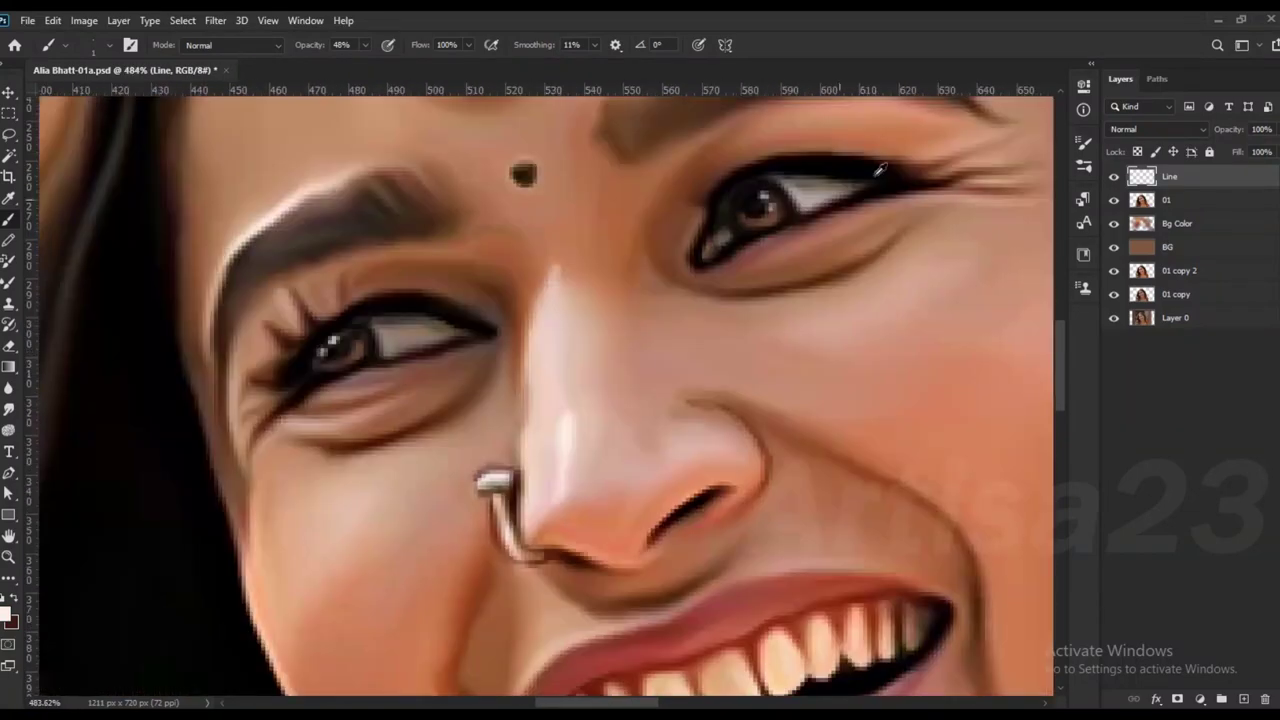
scroll(709, 223, "up", 3)
scroll(723, 246, "down", 4)
scroll(600, 280, "down", 1)
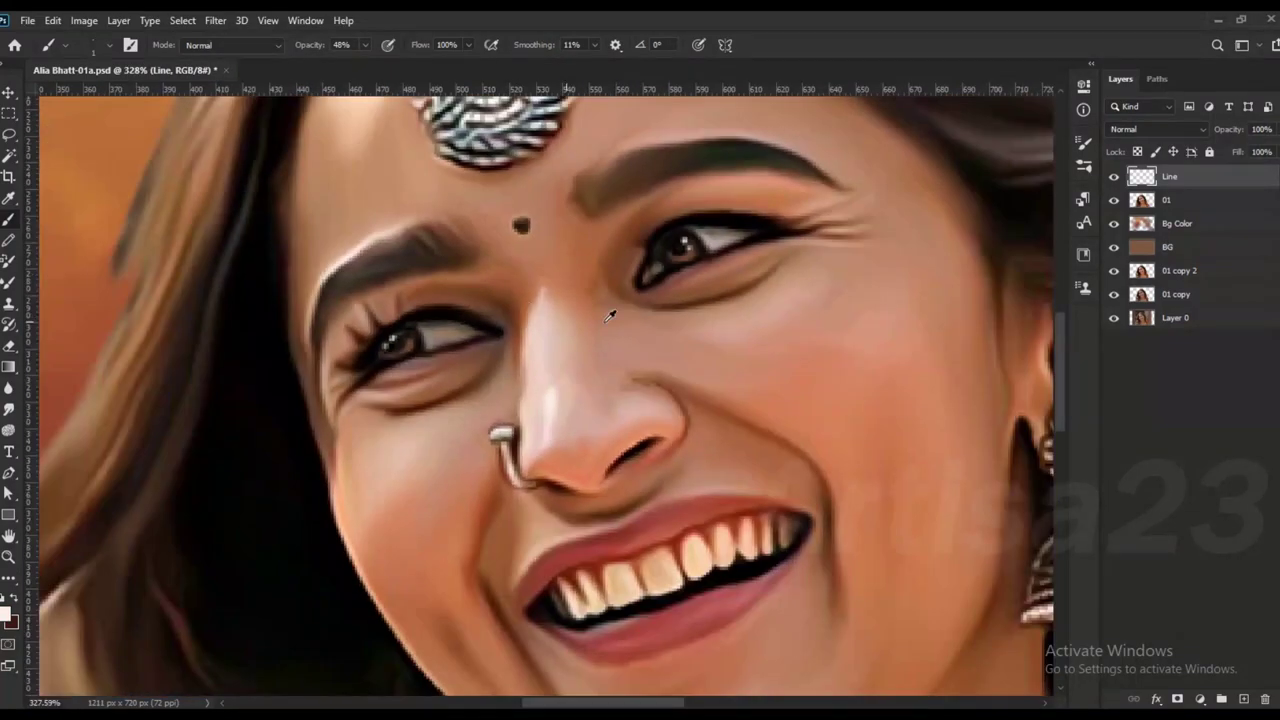
scroll(680, 196, "up", 3)
Step: Paint the eyelid crease and cover the orange streak in sampled dark brown
left_click(695, 228, "alt")
scroll(740, 207, "down", 2)
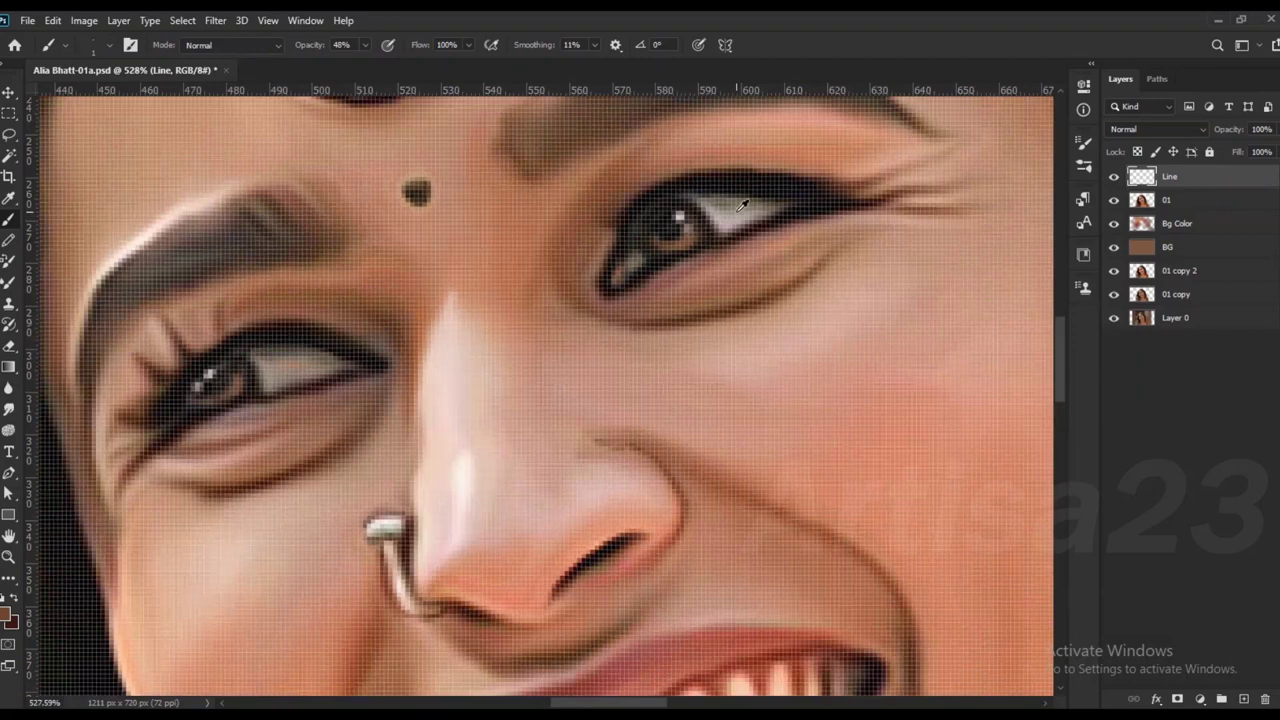
scroll(740, 207, "up", 1)
scroll(631, 257, "down", 1)
scroll(434, 395, "up", 4)
left_click(608, 258, "alt")
mouse_move(488, 388)
left_mouse_down()
mouse_move(430, 362)
mouse_move(462, 384)
left_mouse_up()
left_click(555, 311, "alt")
scroll(439, 389, "down", 5)
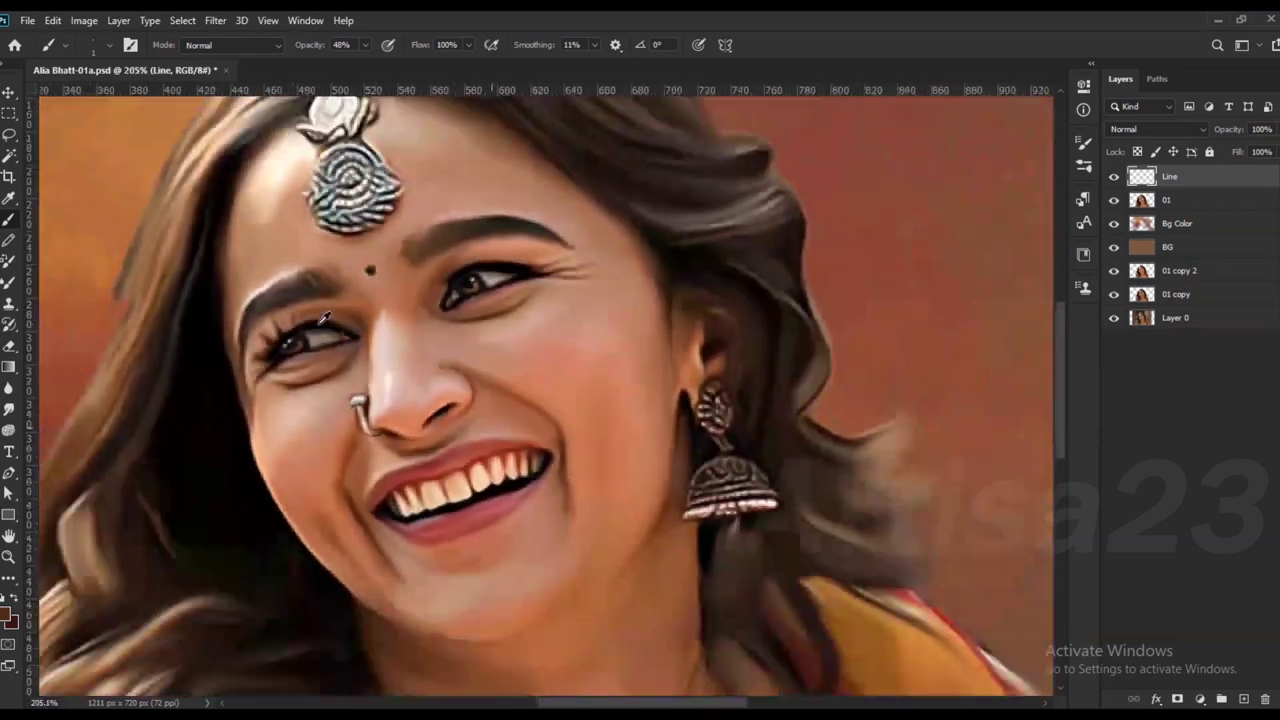
Step: Brush a darker tone and a faint light stroke along the lower lip
scroll(430, 370, "down", 2)
scroll(422, 357, "up", 3)
scroll(440, 358, "up", 3)
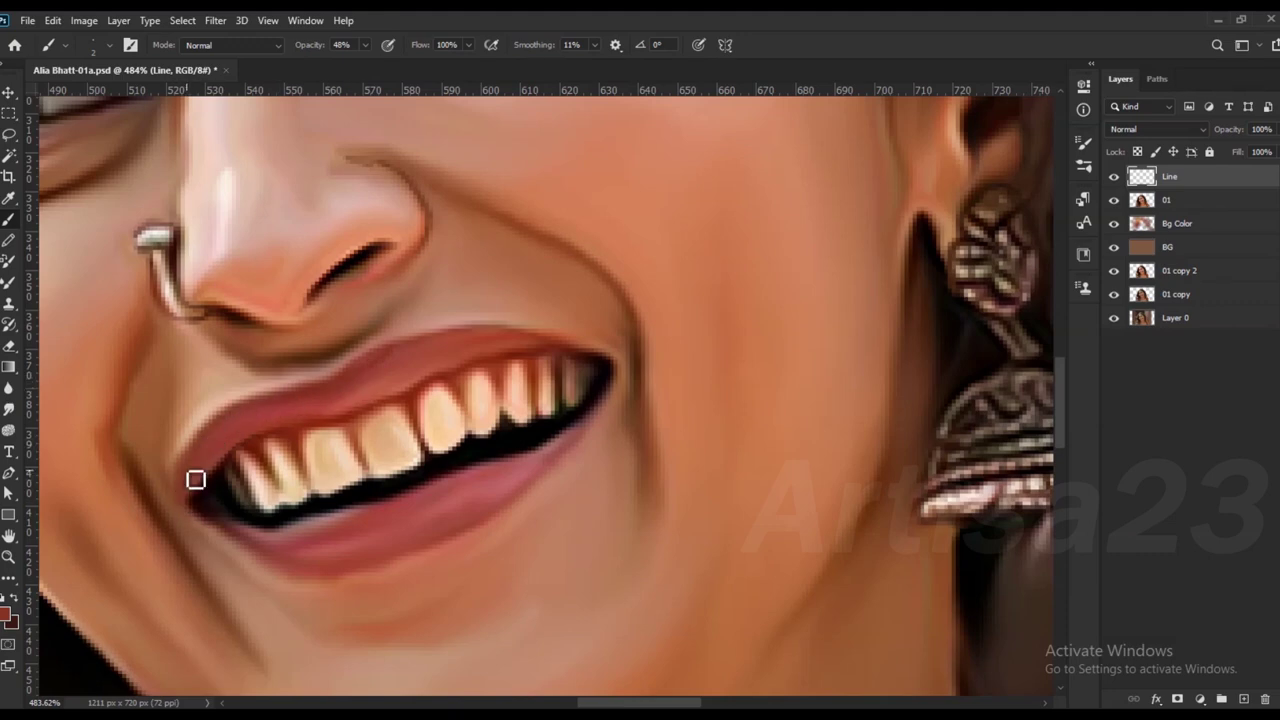
scroll(576, 346, "up", 1)
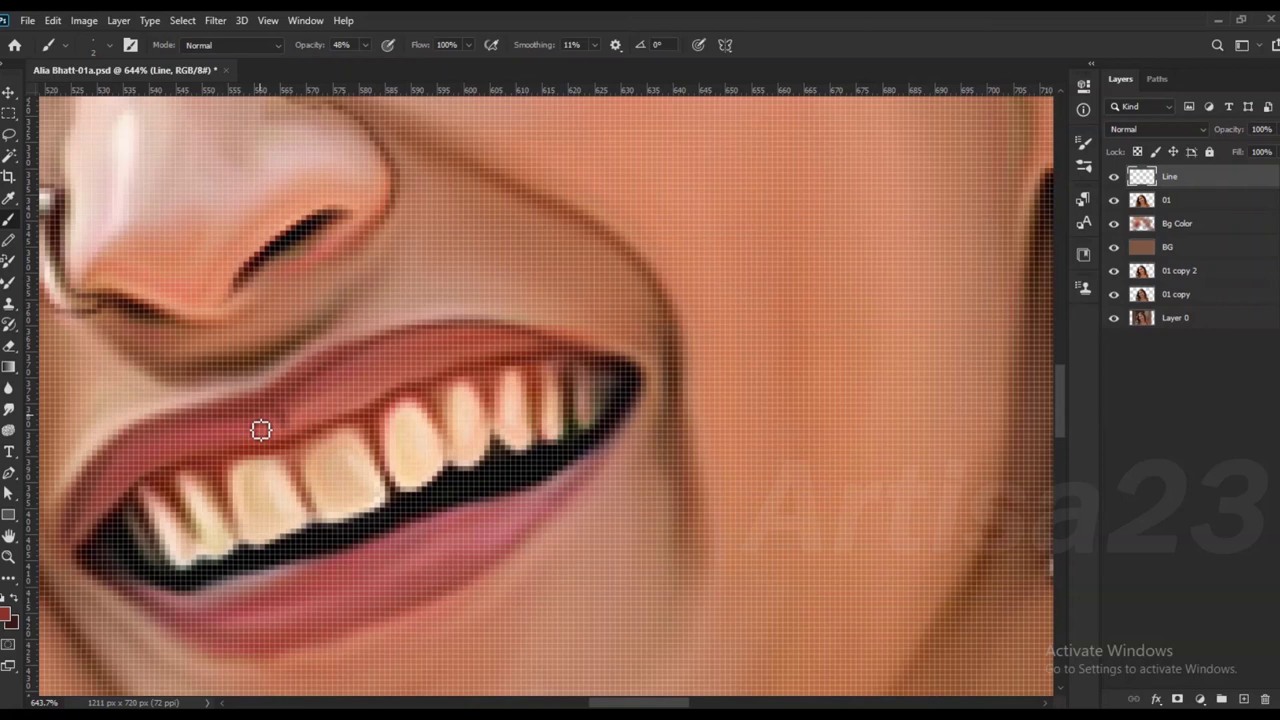
left_click(10, 408)
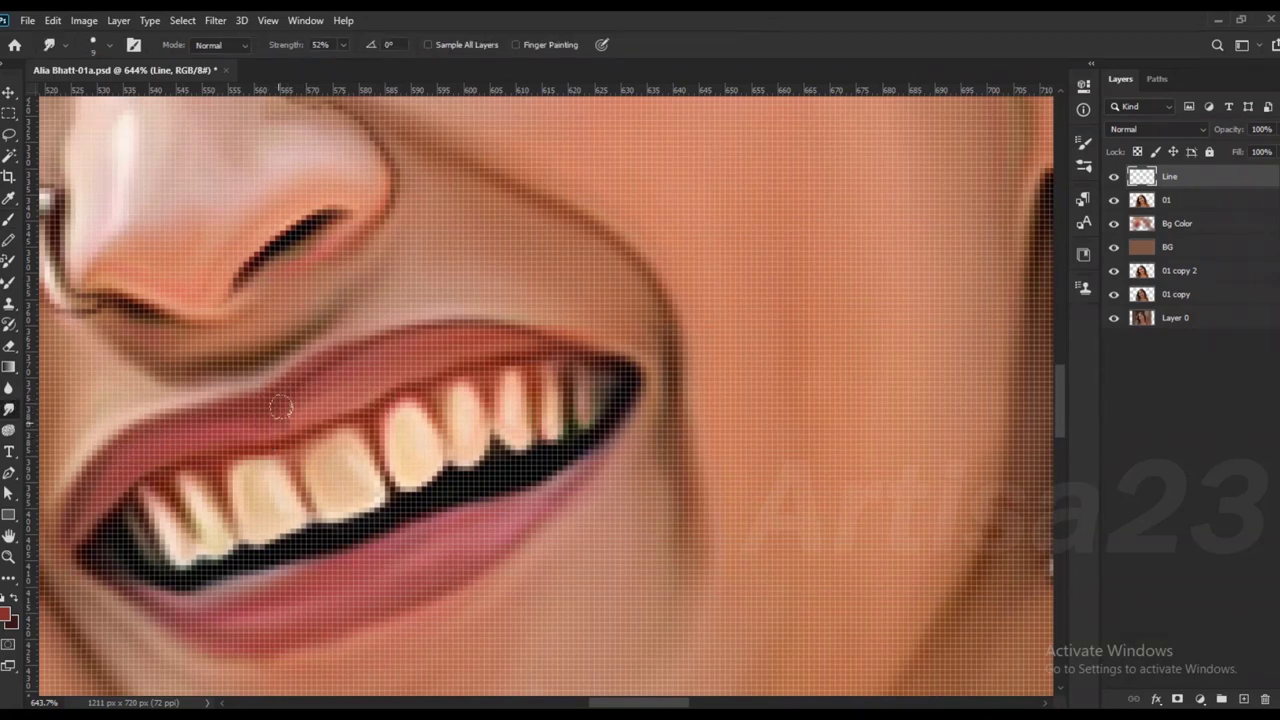
scroll(650, 355, "down", 1)
scroll(600, 370, "down", 1)
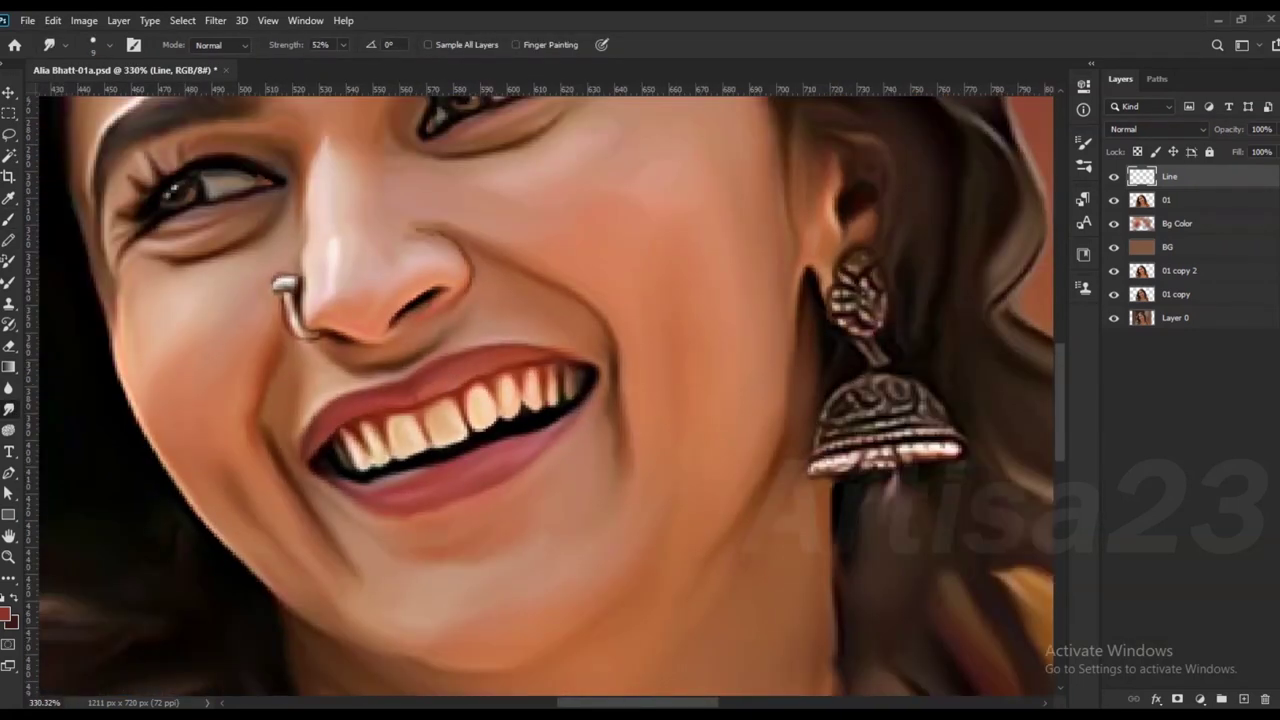
key("b")
scroll(620, 365, "up", 1)
left_click_drag(614, 450, 327, 524)
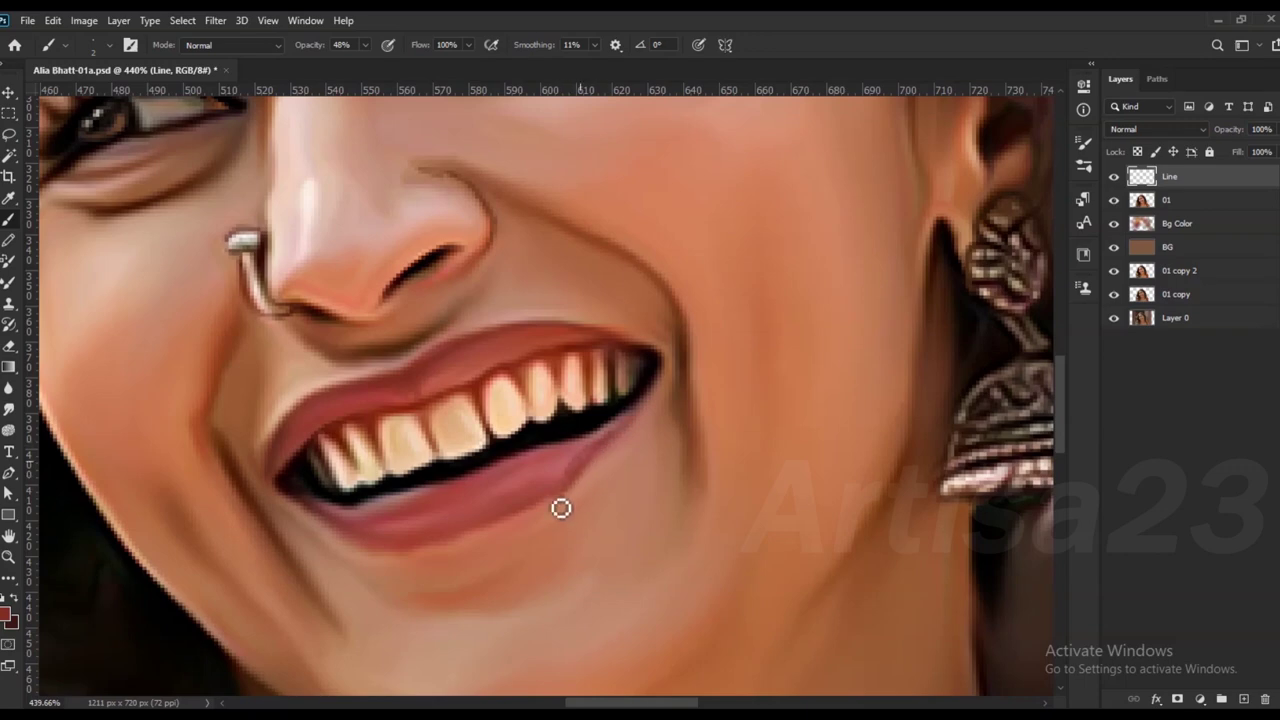
scroll(408, 514, "up", 1)
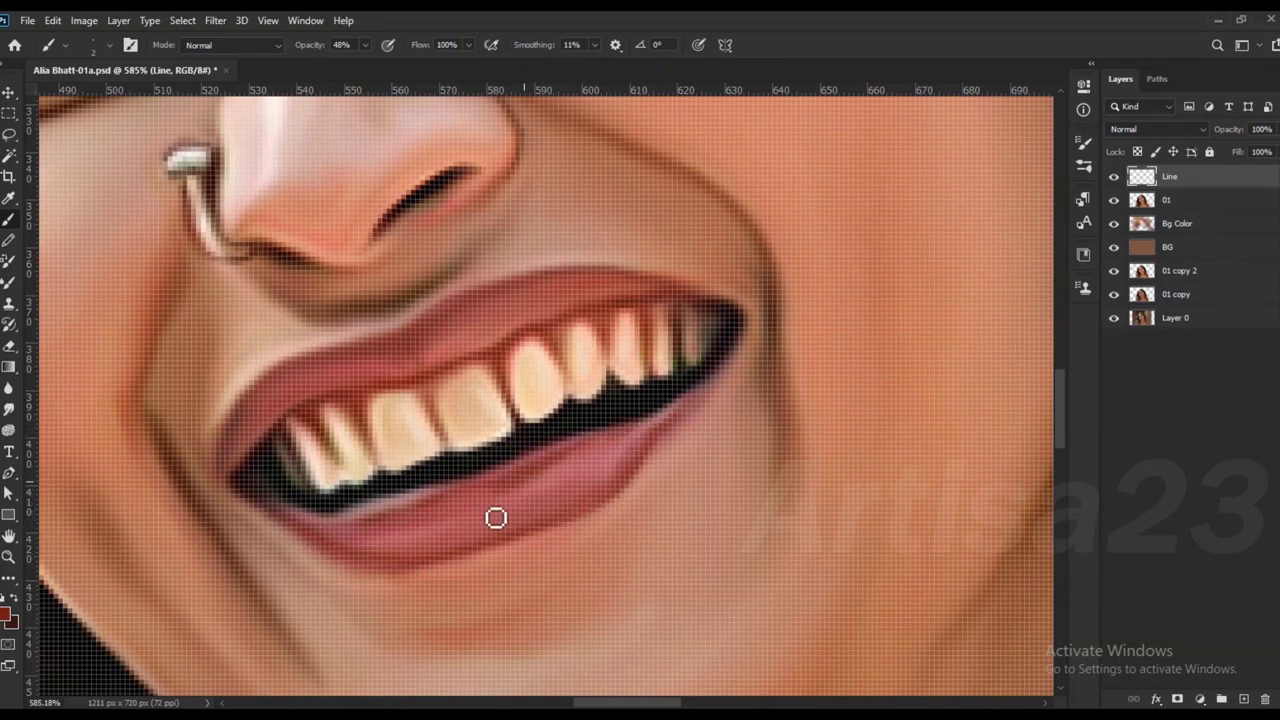
left_click_drag(540, 508, 588, 467)
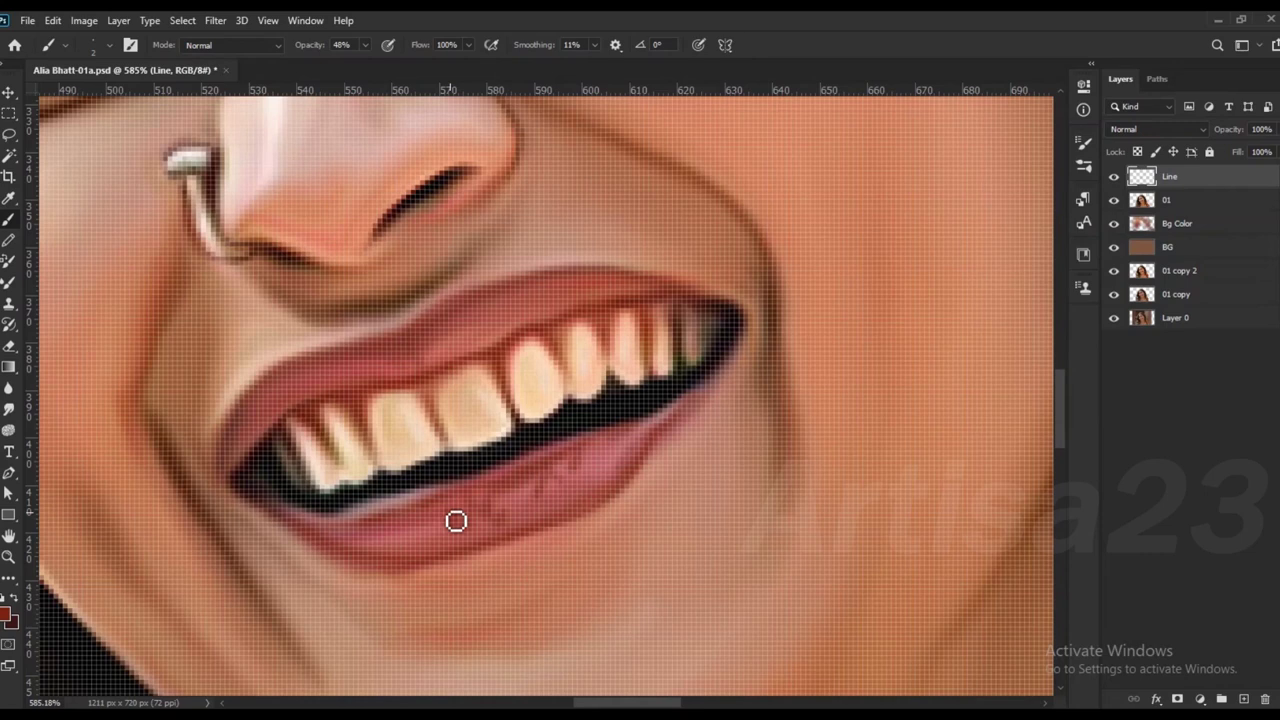
Step: Smudge the lower lip's light and dark tones together and save the painting
key("r")
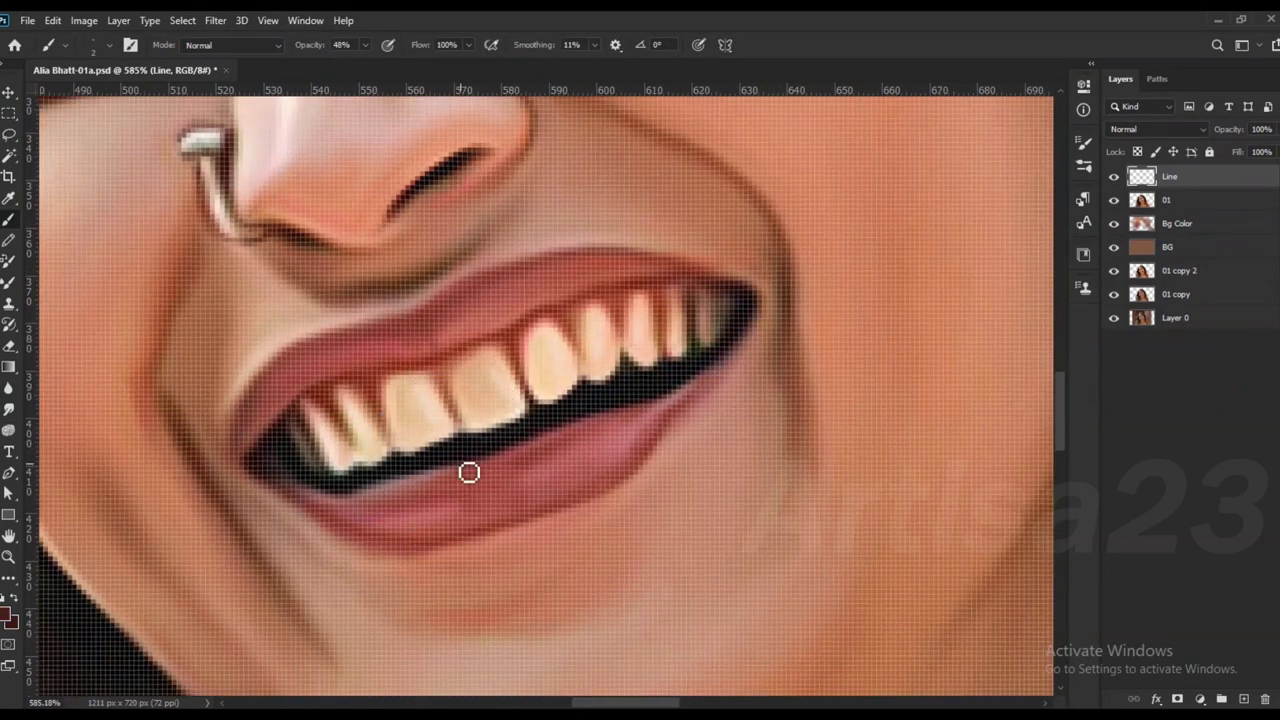
scroll(364, 495, "down", 5)
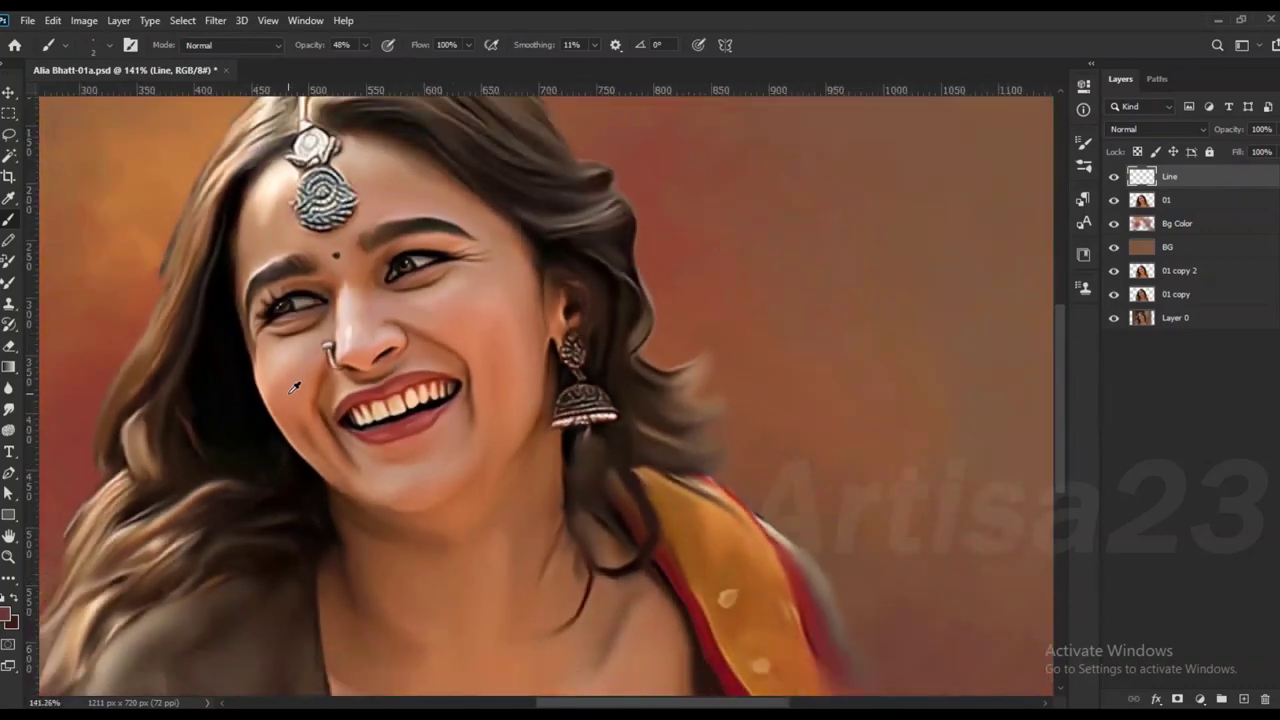
scroll(408, 403, "up", 3)
scroll(408, 403, "up", 3)
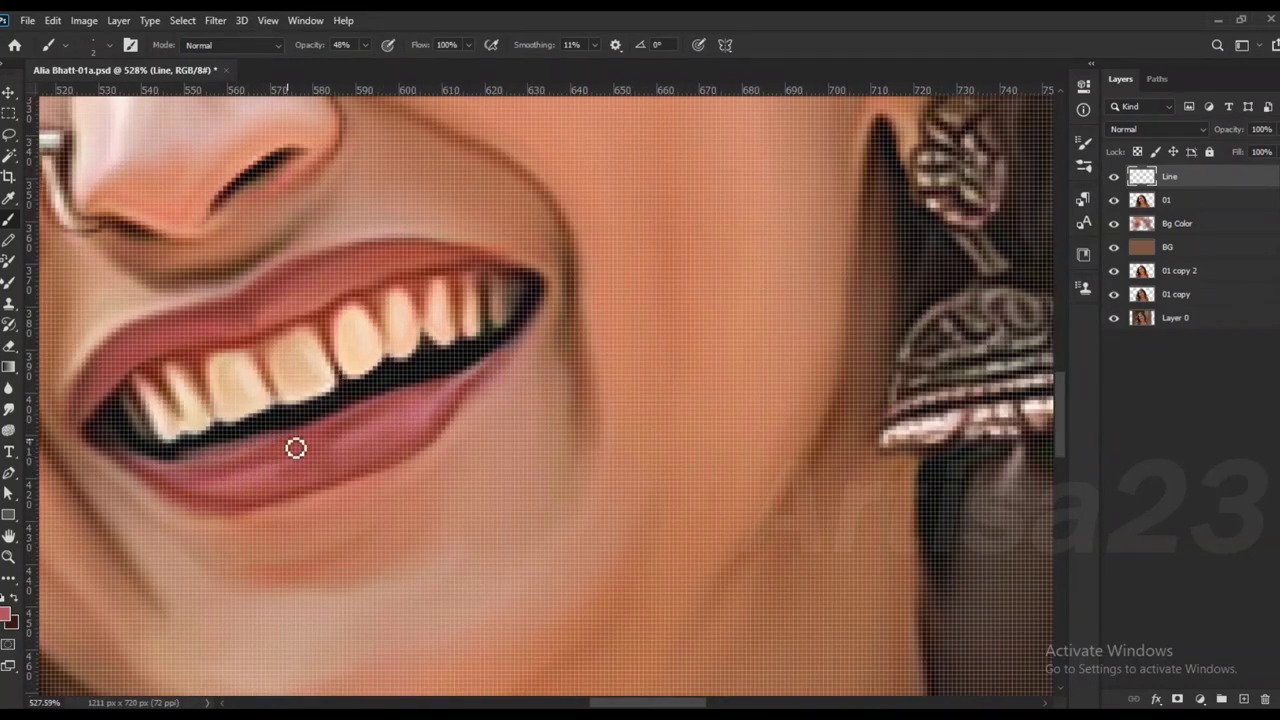
scroll(294, 448, "down", 3)
scroll(340, 430, "down", 3)
key("ctrl+s")
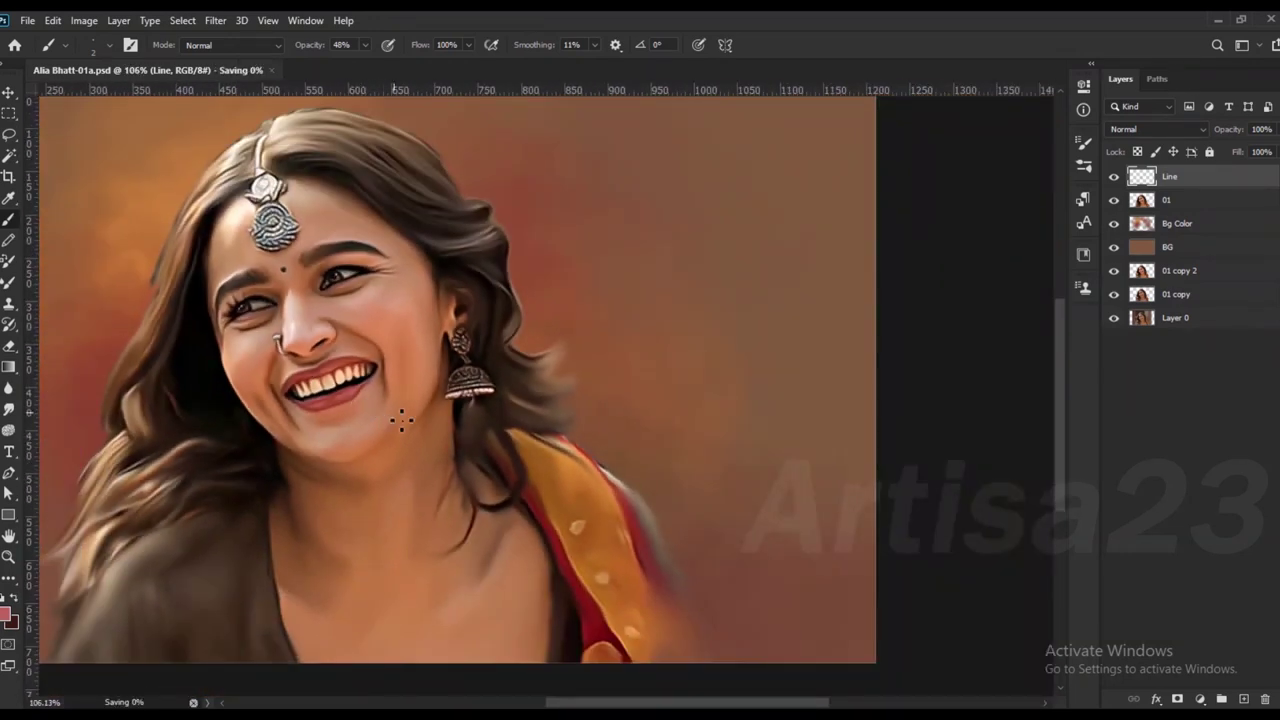
Step: Smudge the chin edge to soften its contour
scroll(401, 420, "up", 2)
scroll(389, 463, "up", 2)
scroll(371, 466, "up", 2)
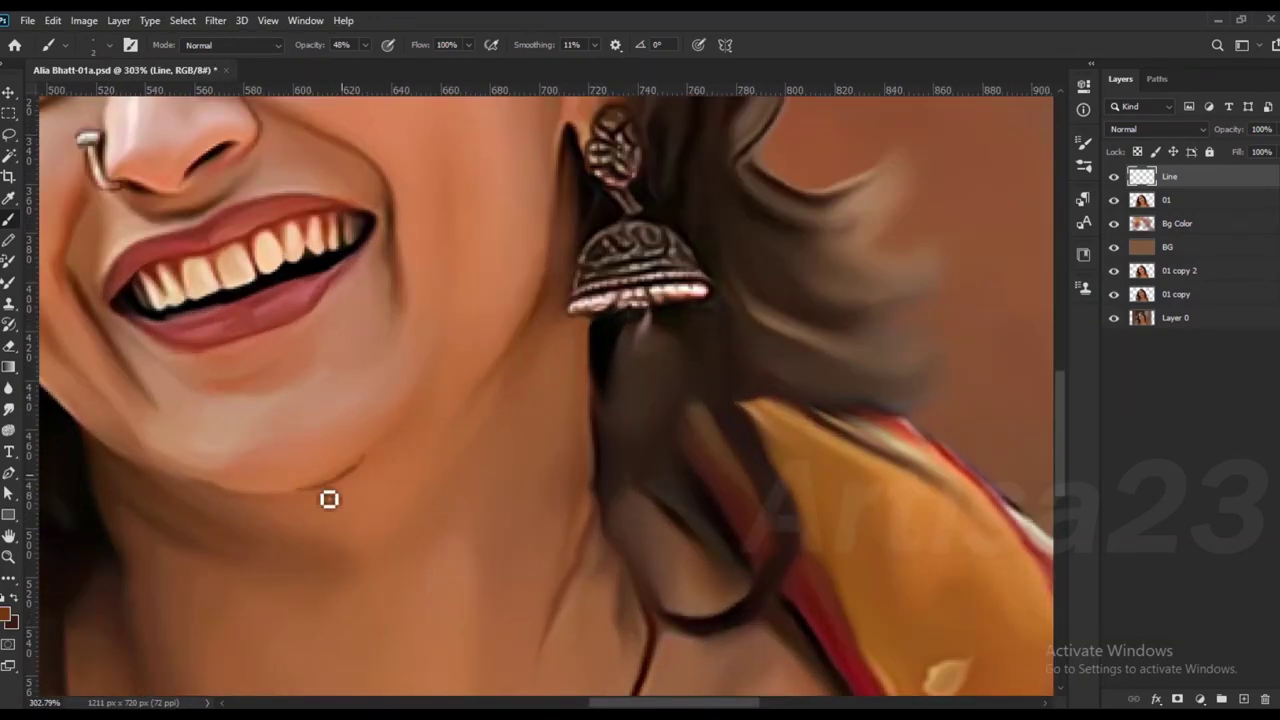
key("r")
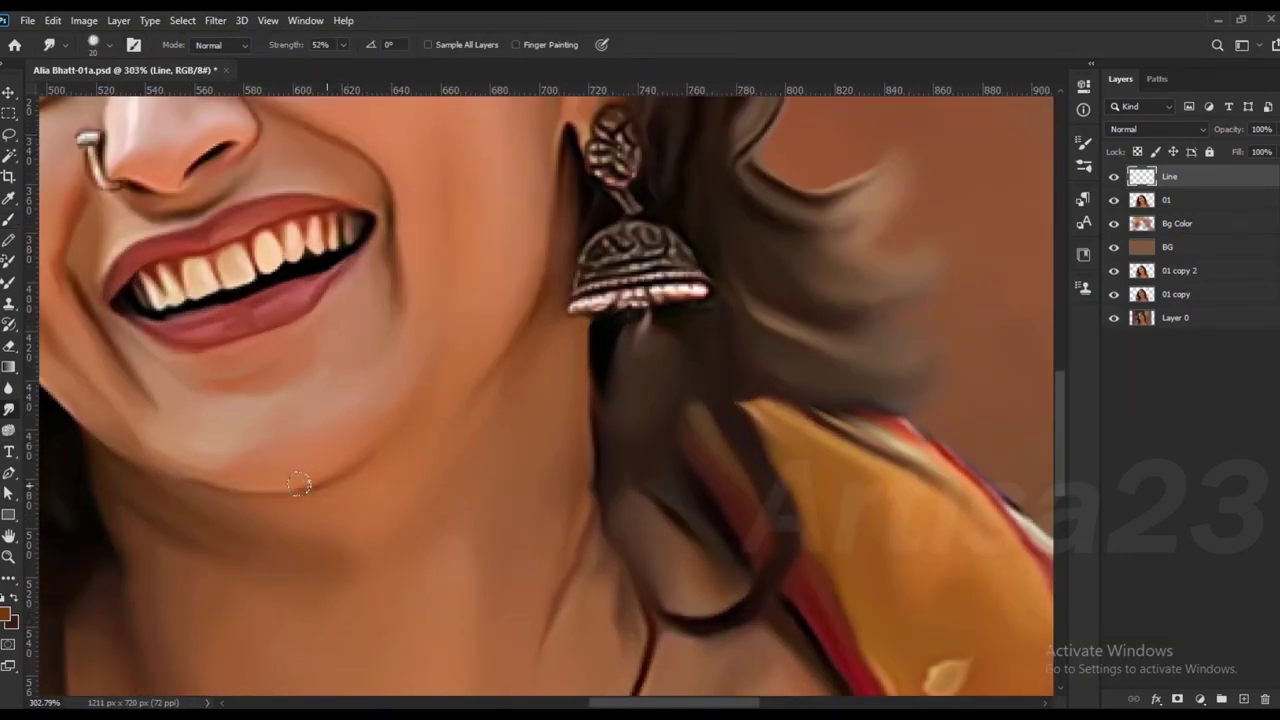
scroll(300, 485, "down", 2)
scroll(300, 434, "down", 2)
scroll(397, 434, "up", 1)
scroll(389, 383, "down", 2)
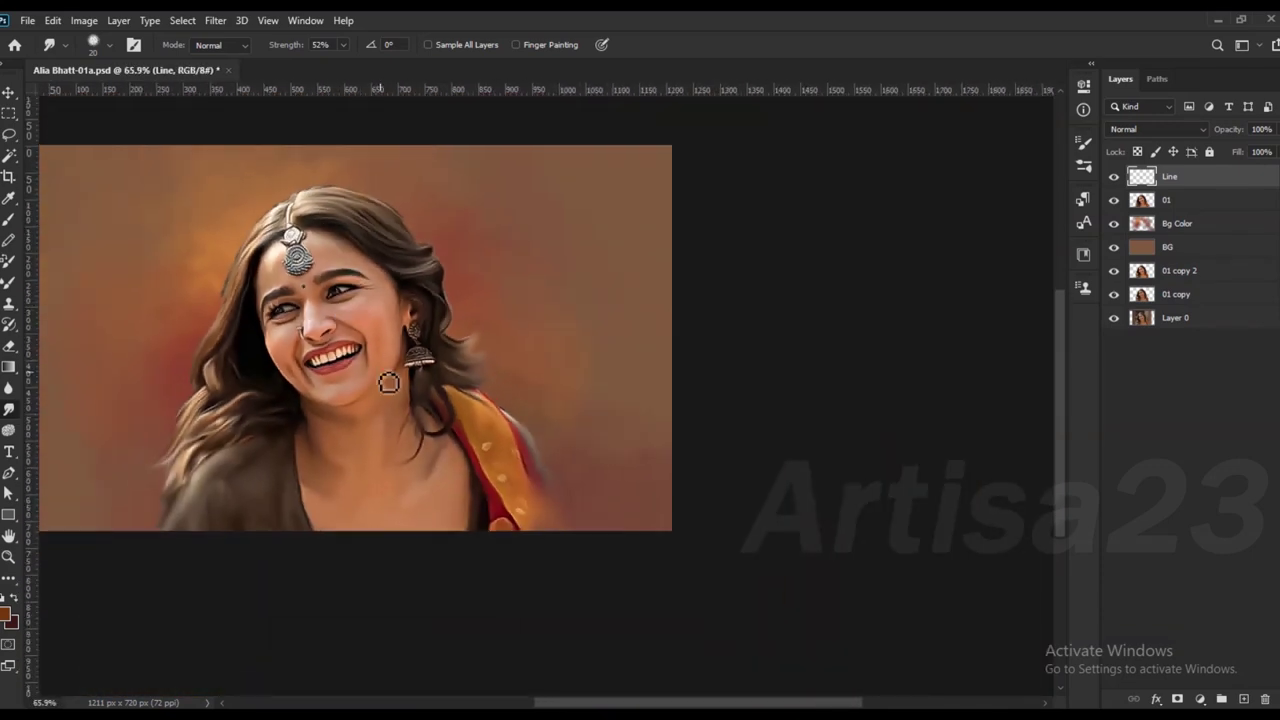
scroll(400, 450, "up", 1)
Step: Brush white highlight strokes on both cheeks and the chin
key("b")
scroll(314, 343, "up", 2)
scroll(280, 320, "up", 2)
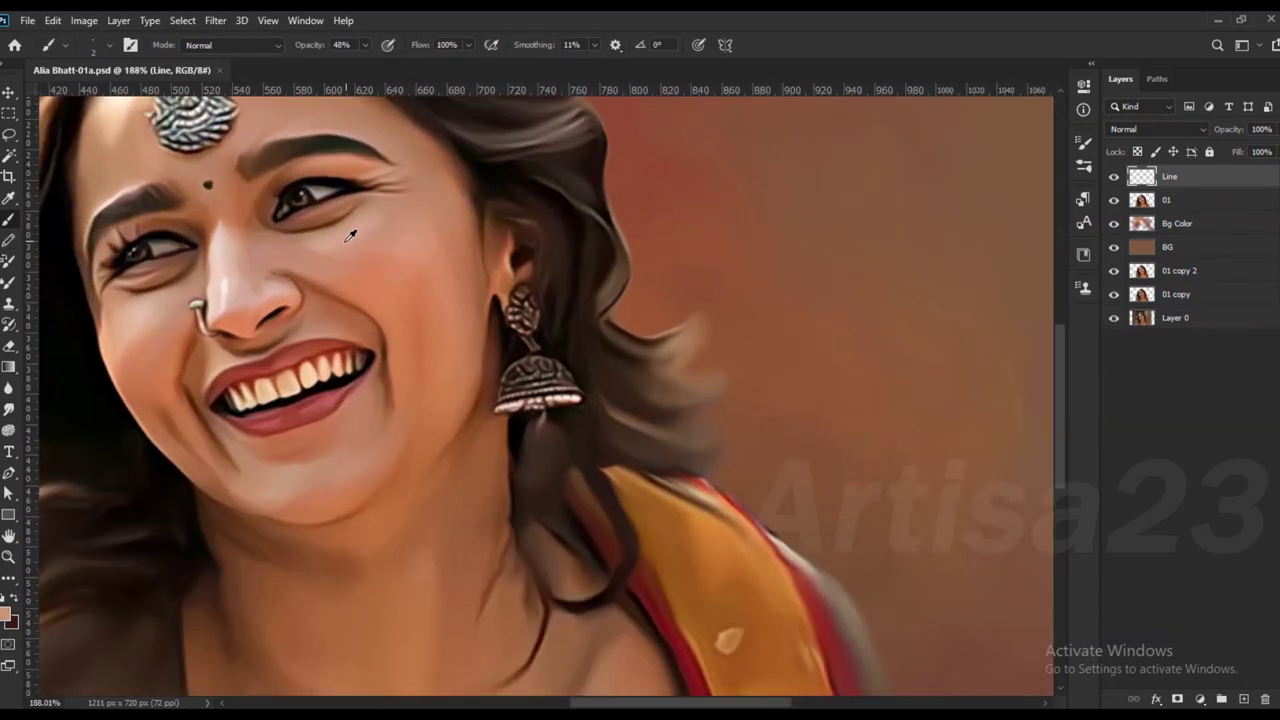
scroll(228, 288, "up", 1)
key("x")
left_click_drag(388, 218, 408, 204)
left_click_drag(482, 226, 500, 212)
left_click_drag(98, 352, 112, 334)
left_click_drag(352, 545, 328, 572)
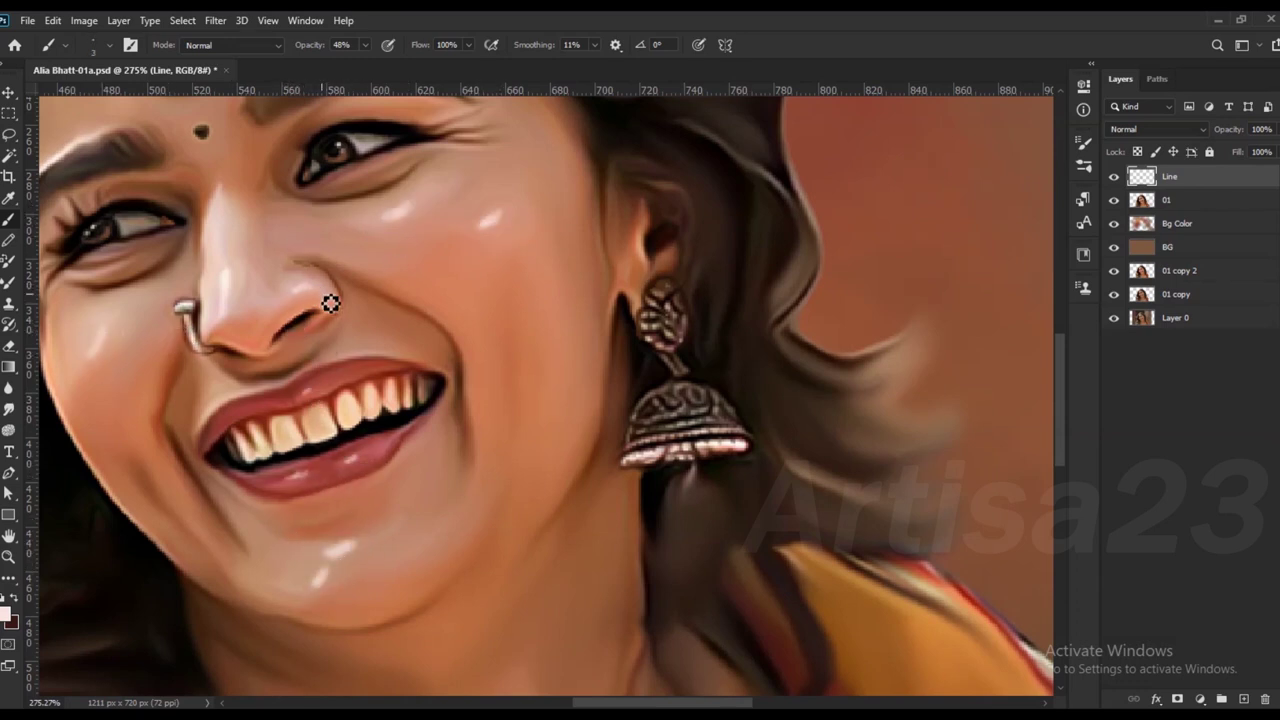
Step: Smudge the right and left cheek highlights into the skin
key("r")
left_click_drag(404, 210, 404, 190)
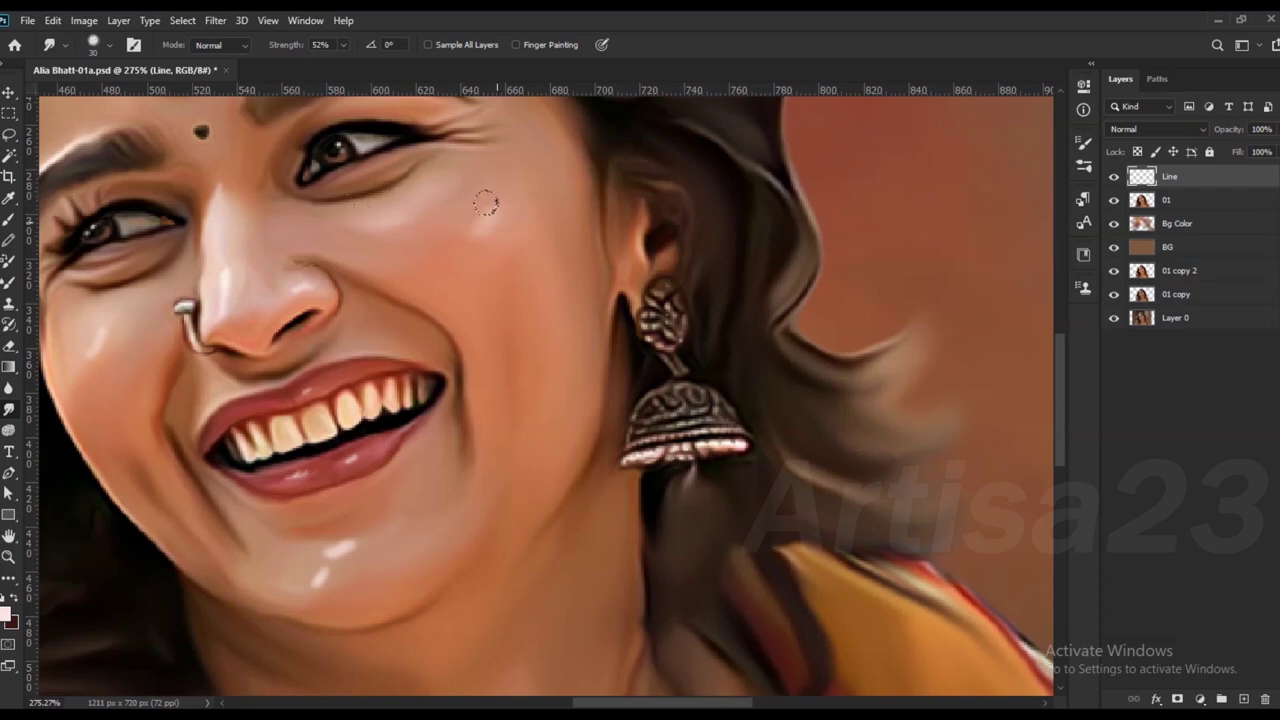
left_click_drag(98, 350, 102, 326)
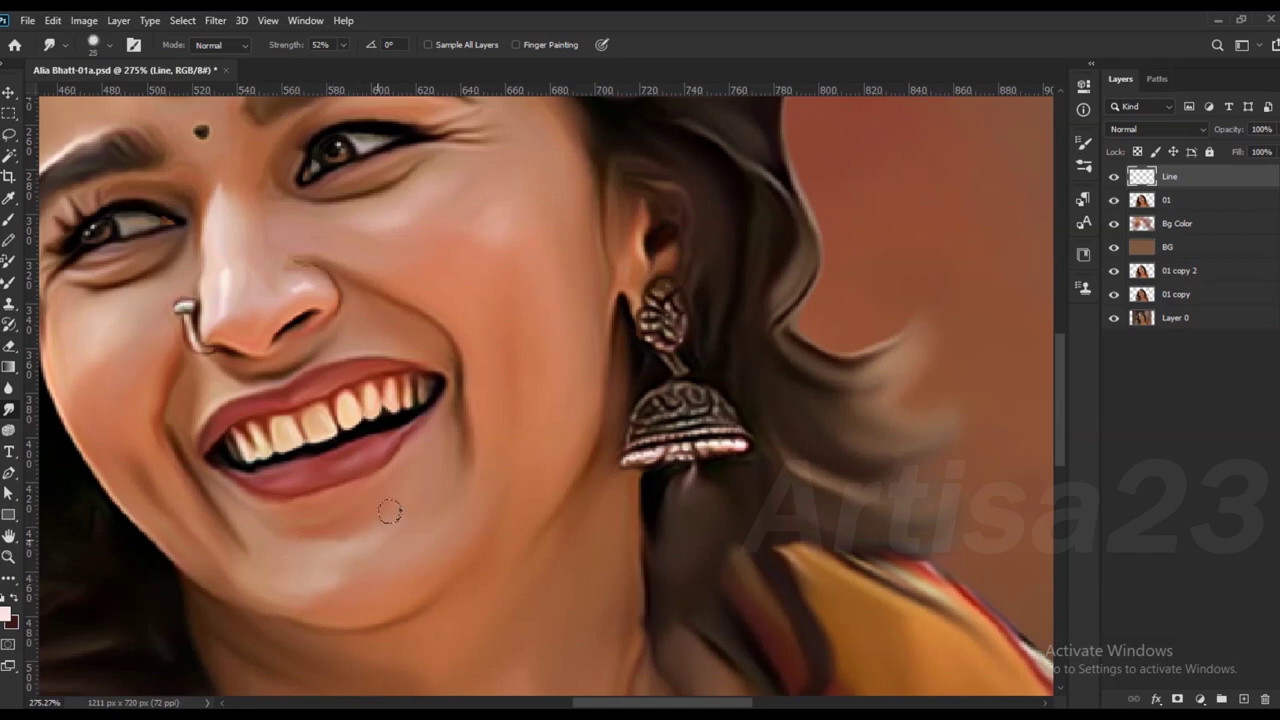
scroll(489, 201, "down", 2)
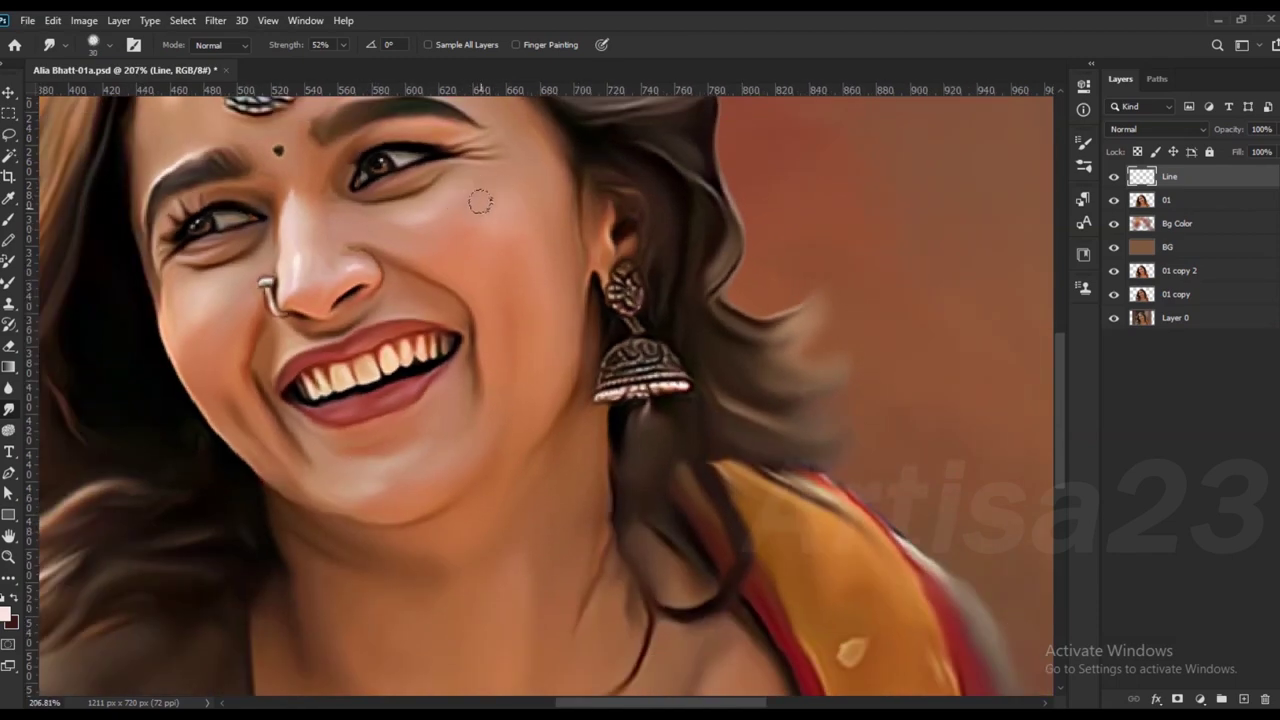
key("b")
scroll(458, 198, "down", 2)
Step: Paint light highlights on the neck, lower neck and along the collarbone
scroll(400, 240, "down", 2)
scroll(330, 280, "up", 2)
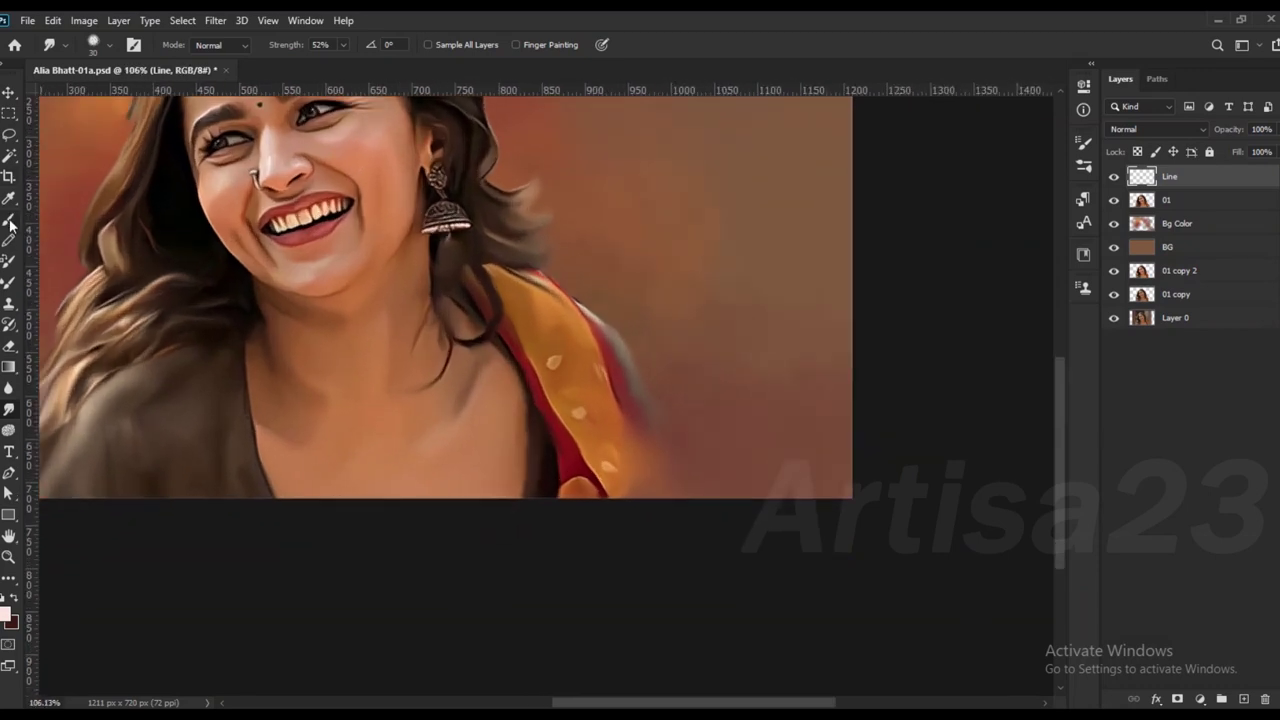
scroll(322, 292, "up", 1)
scroll(488, 490, "up", 1)
left_click_drag(480, 501, 458, 521)
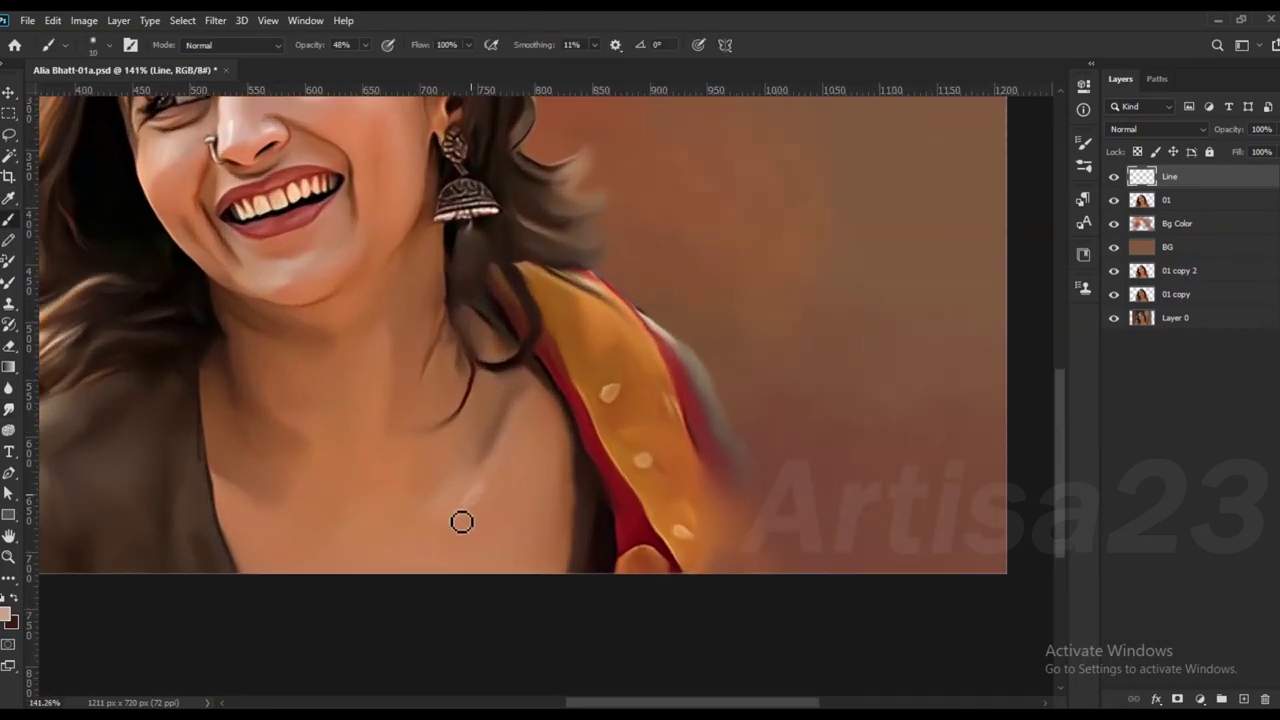
left_click_drag(374, 426, 388, 352)
left_click_drag(326, 431, 306, 418)
left_click_drag(360, 509, 326, 554)
Step: Pick the desaturating tool, then add a new empty layer above Line and start renaming it
left_click(8, 428)
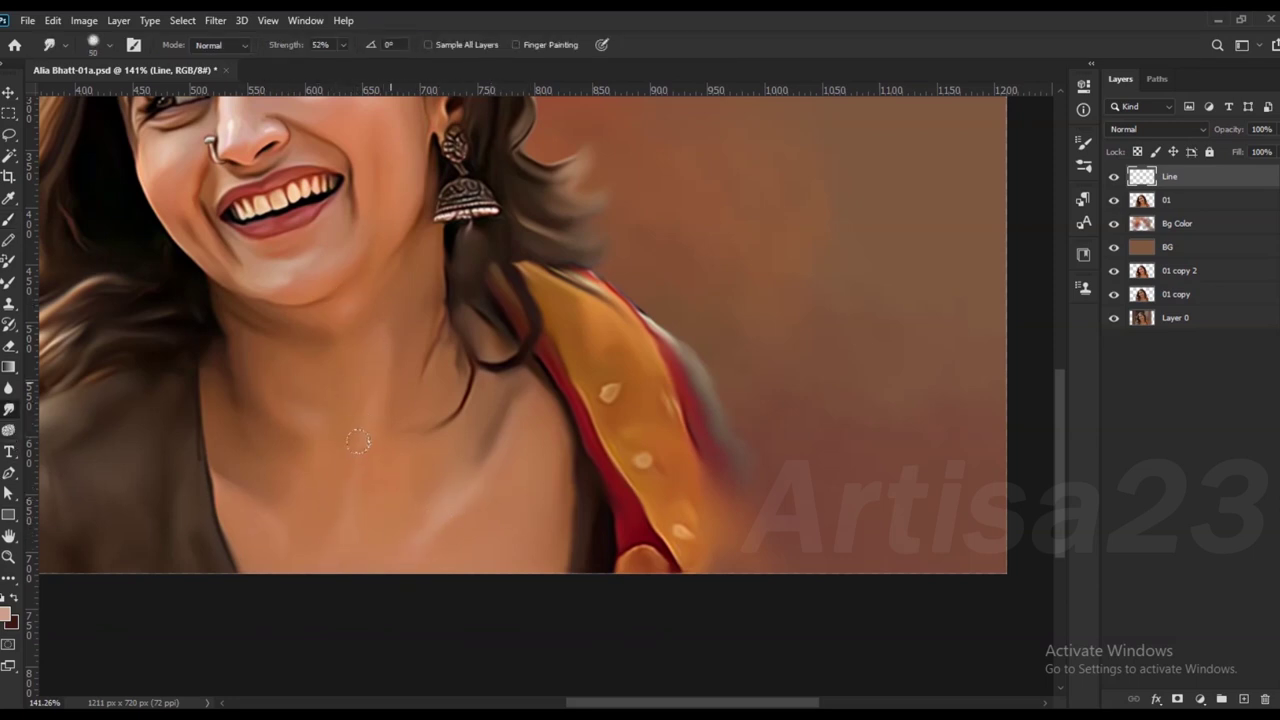
scroll(405, 515, "down", 3)
scroll(405, 515, "down", 2)
scroll(405, 515, "down", 1)
scroll(340, 372, "up", 2)
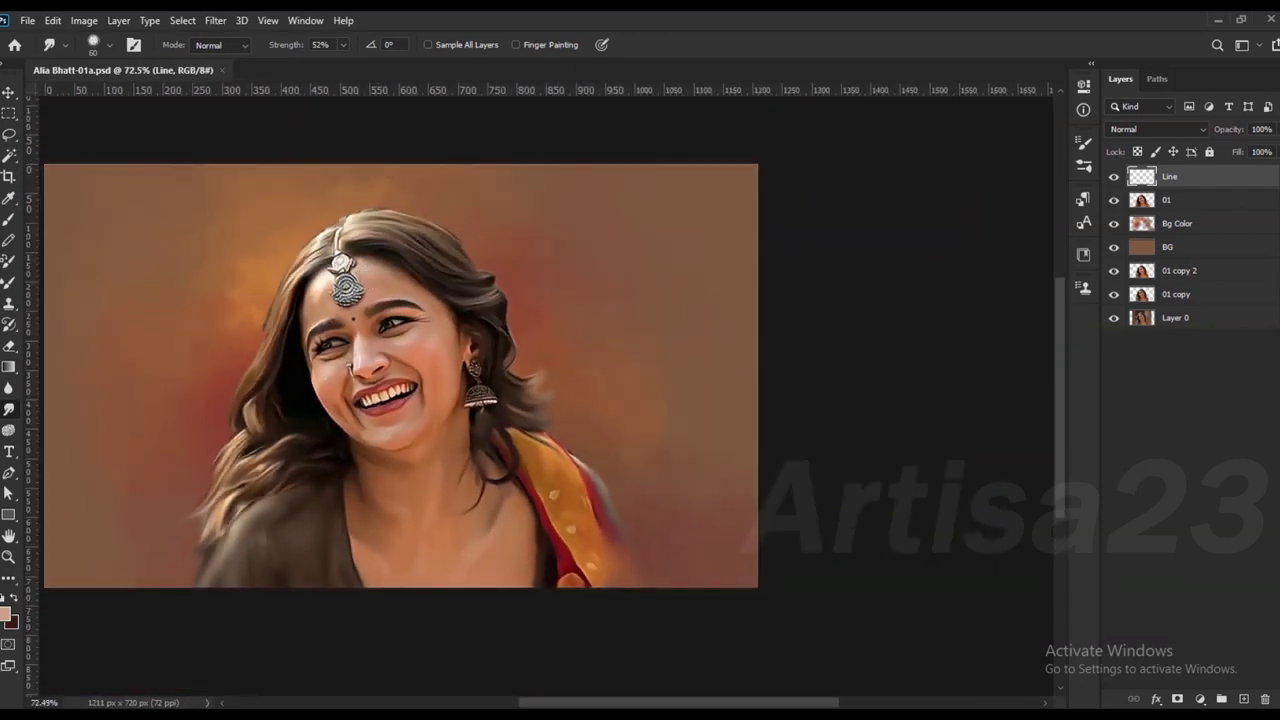
left_click(1243, 699)
double_click(1176, 176)
type("Hair 01")
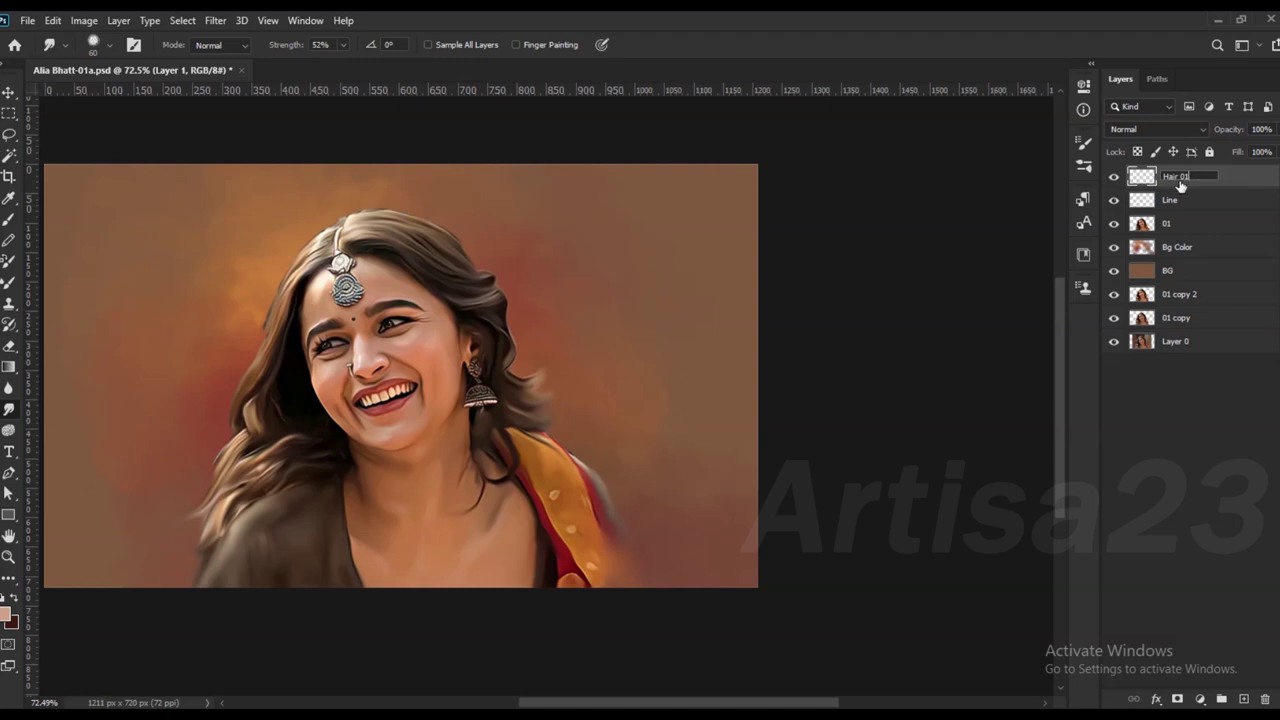
Step: Name the new layer Hair 01 and select a Hard Round brush tip
key("Return")
scroll(390, 240, "up", 2)
scroll(390, 240, "up", 1)
key("b")
key("F5")
left_click(862, 135)
left_click(967, 255)
left_click(1038, 136)
scroll(358, 188, "up", 2)
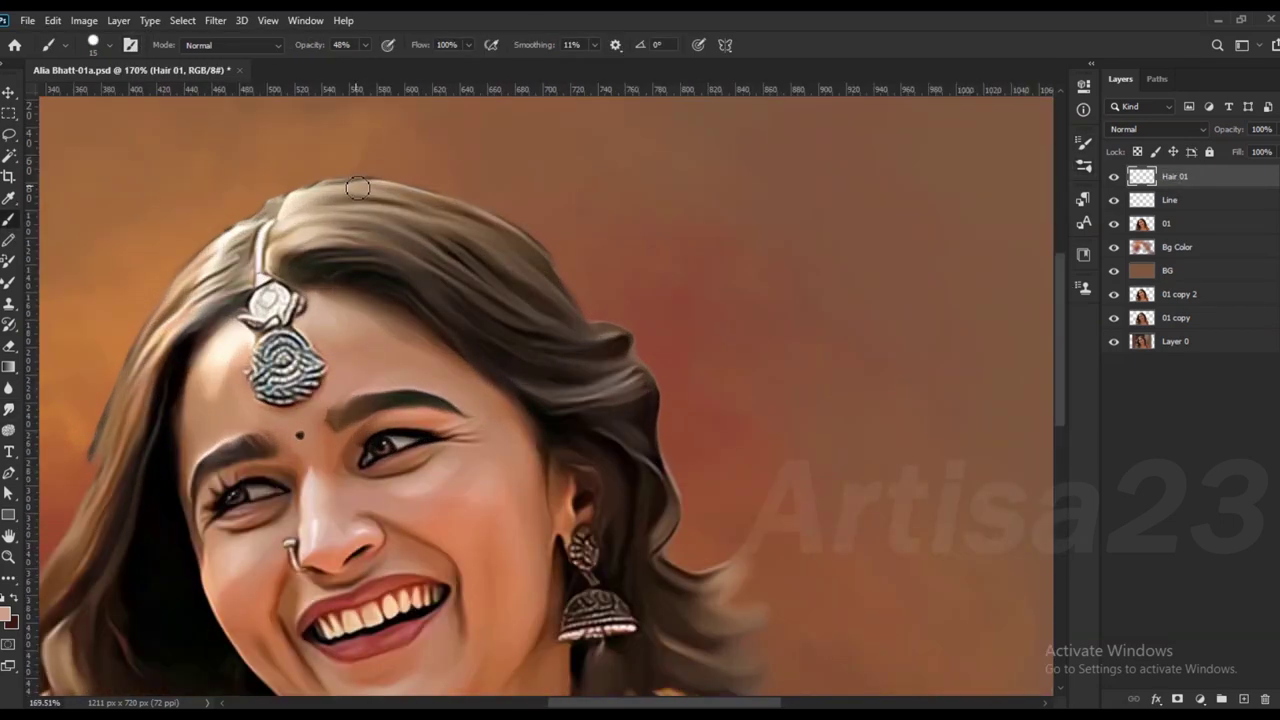
scroll(275, 250, "up", 2)
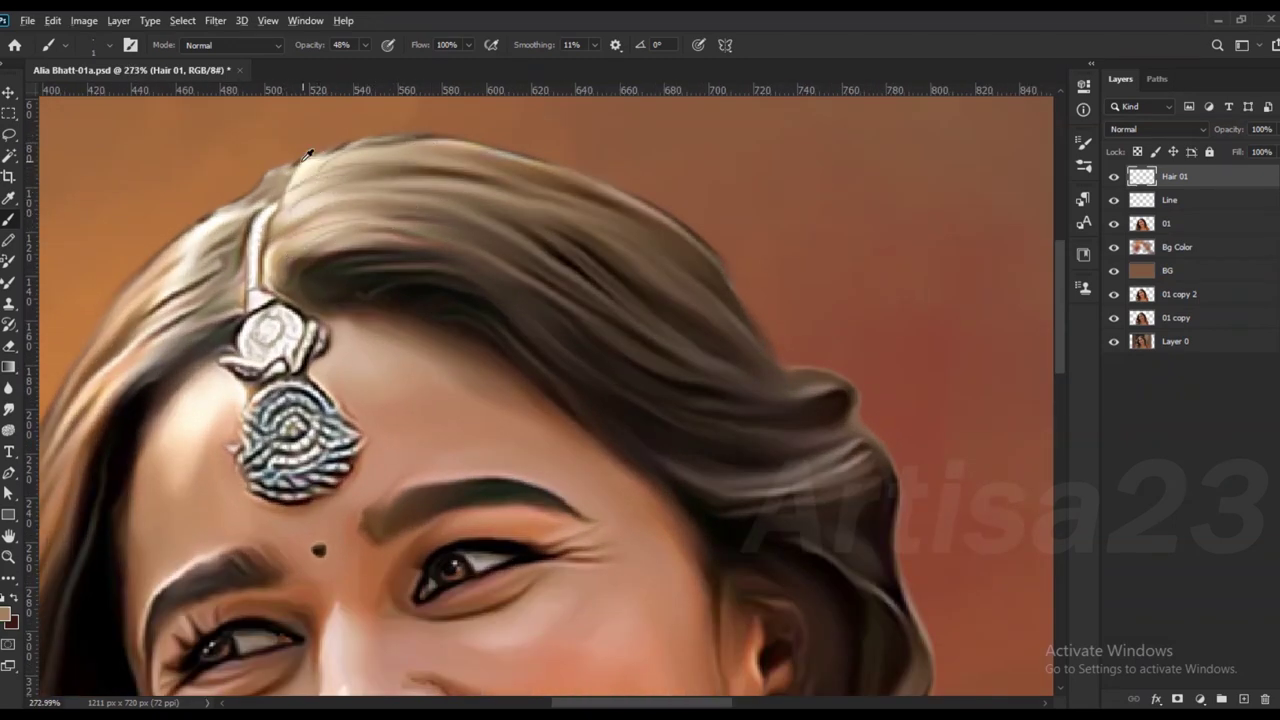
scroll(340, 146, "down", 1)
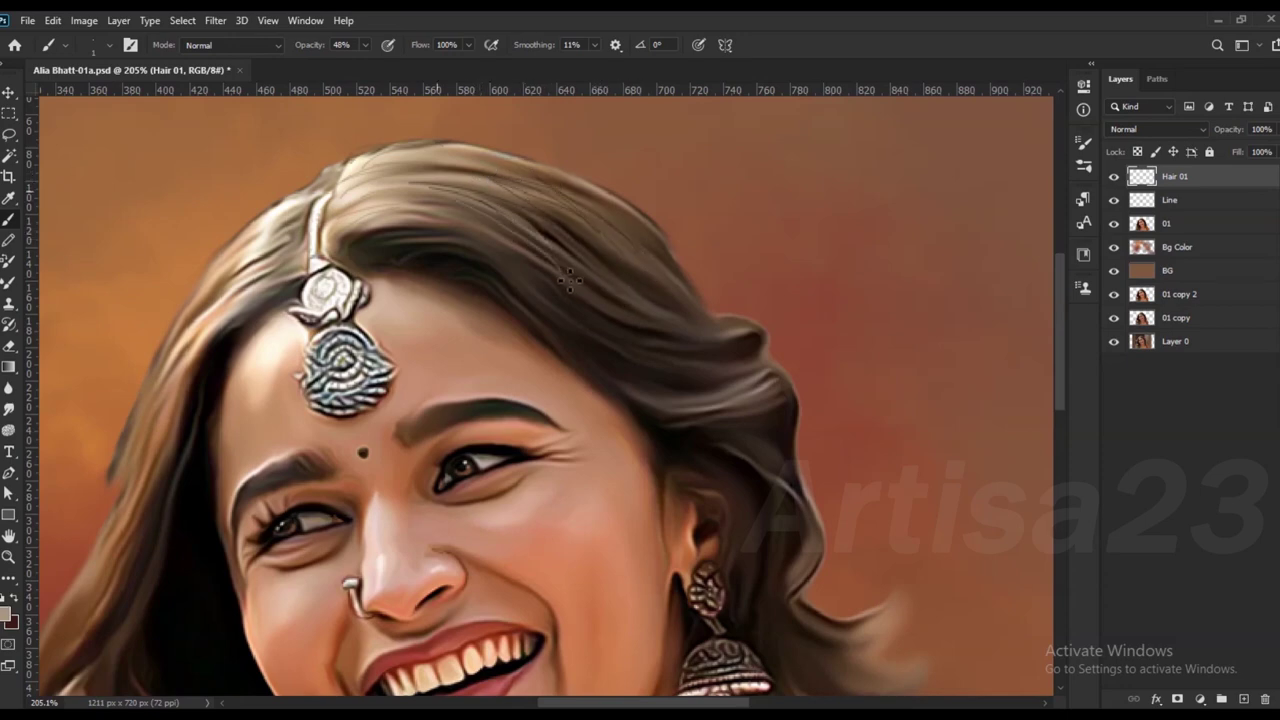
Step: Paint thin light strands across the upper hair and sample an orange colour
mouse_move(529, 257)
left_mouse_down()
mouse_move(597, 337)
mouse_move(708, 337)
mouse_move(569, 219)
left_mouse_up()
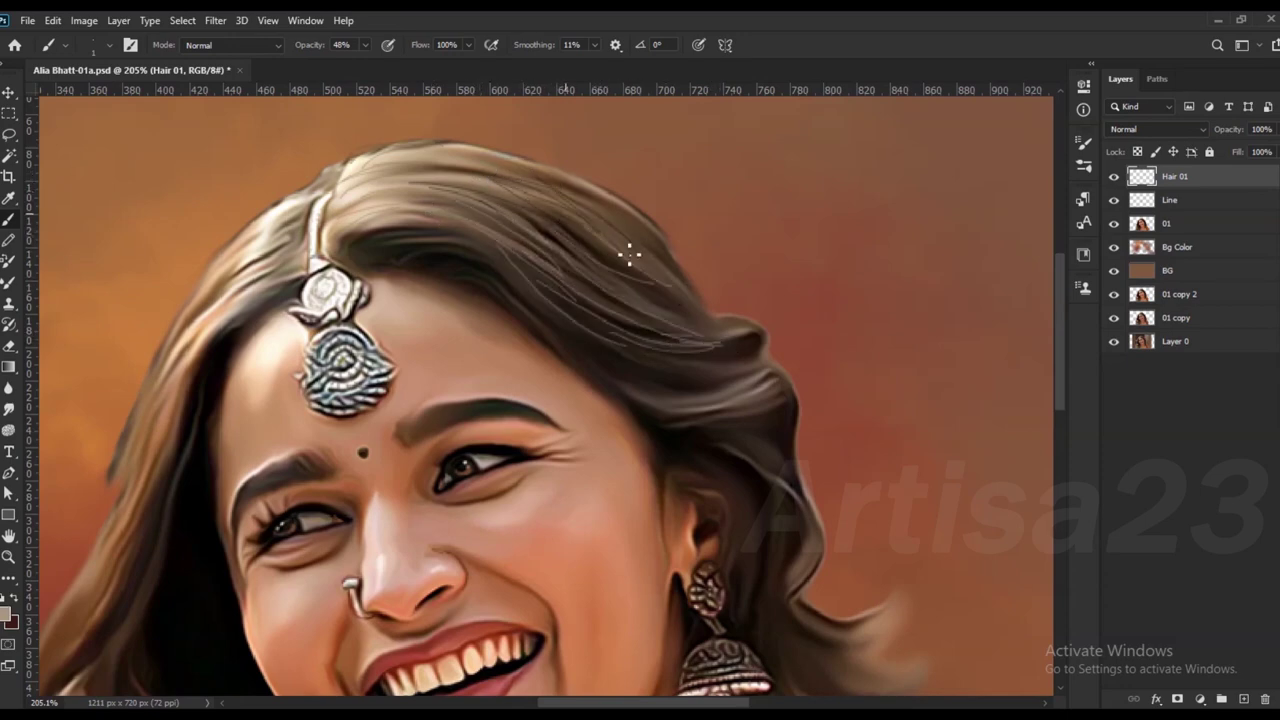
scroll(476, 246, "up", 1)
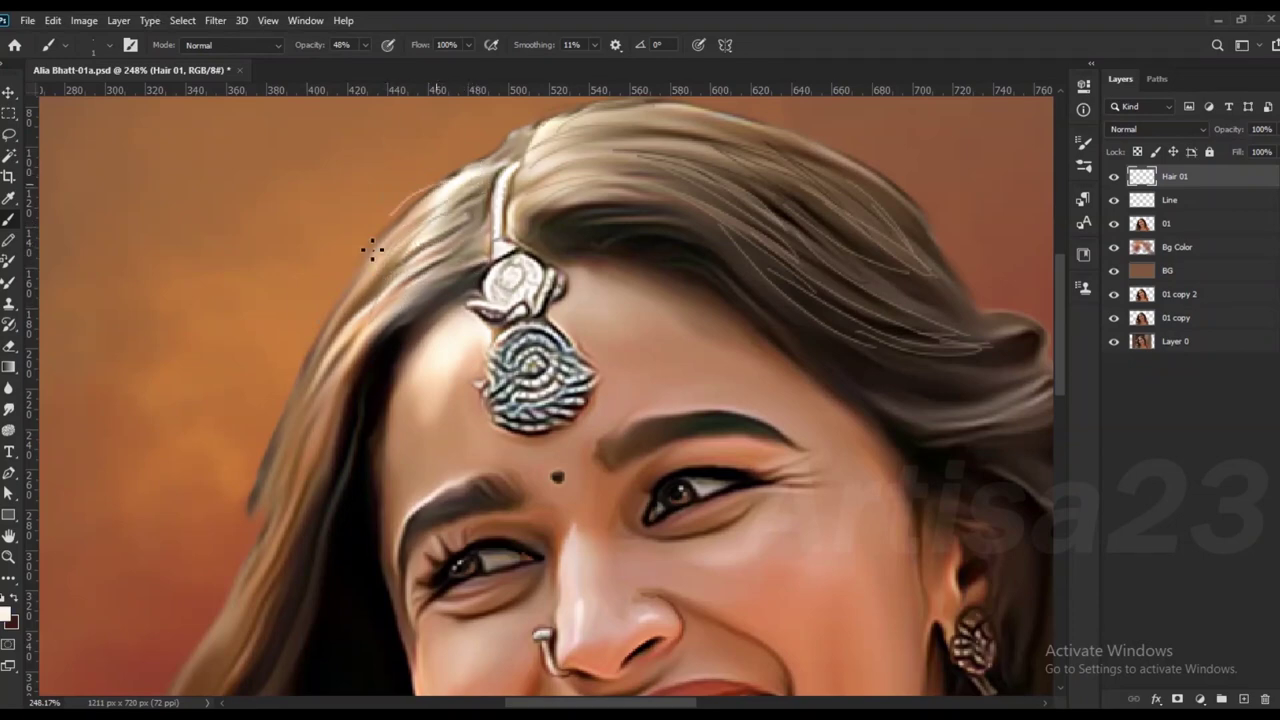
scroll(301, 357, "down", 2)
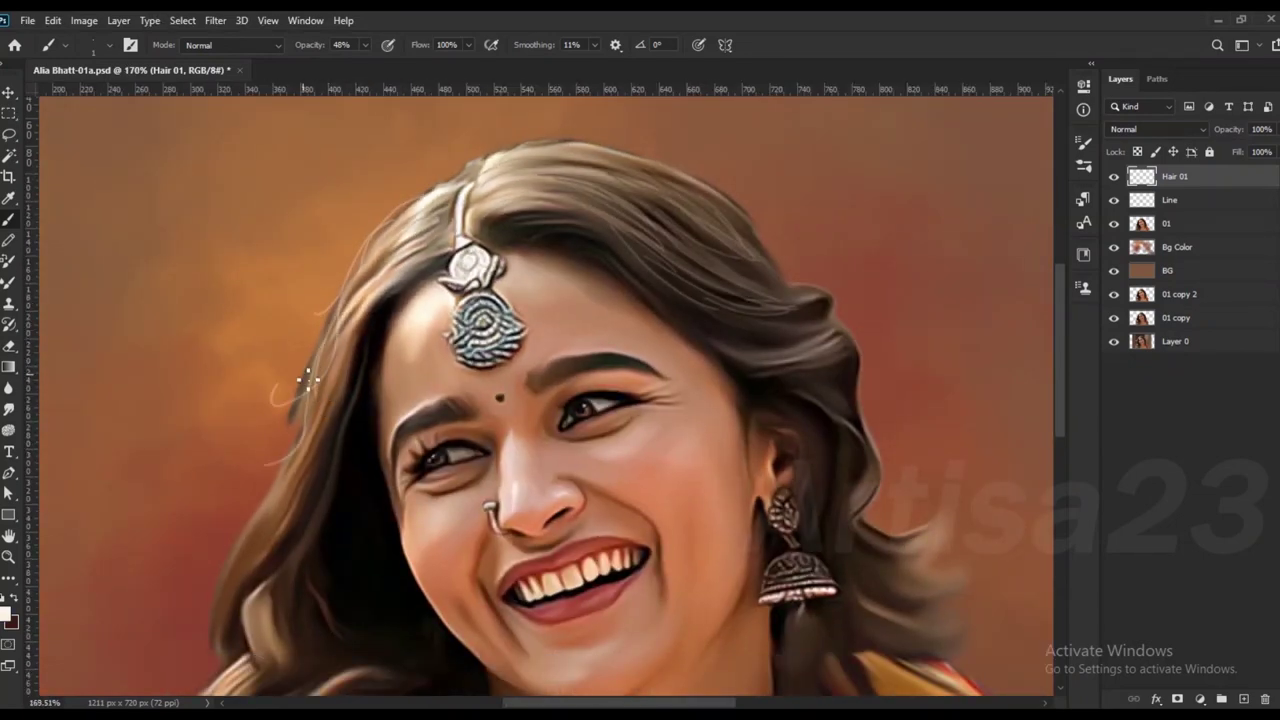
scroll(503, 165, "up", 1)
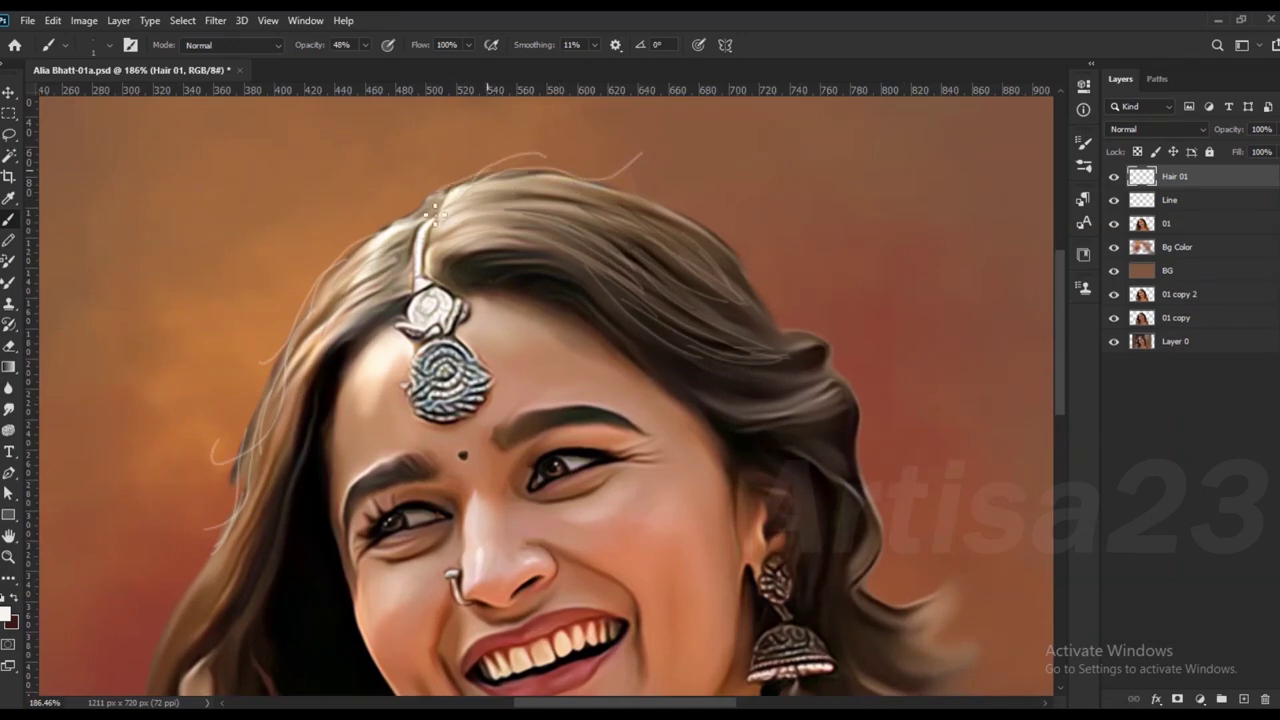
scroll(428, 203, "down", 1)
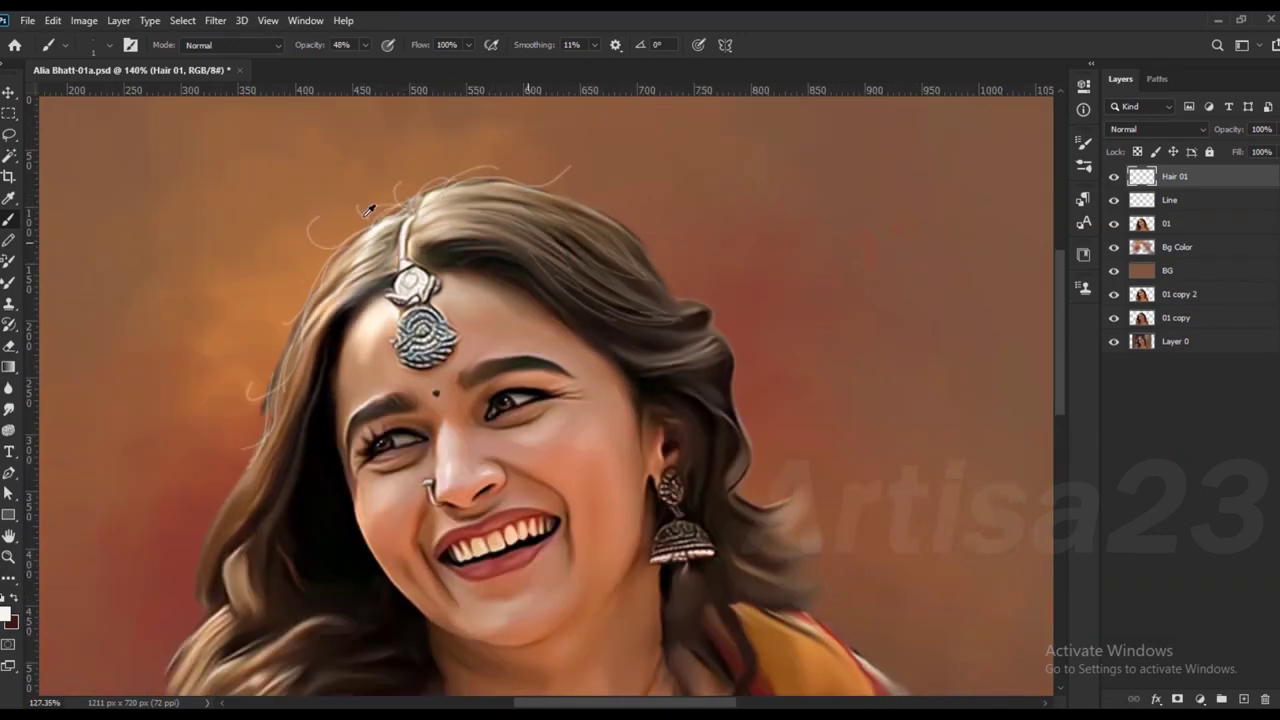
scroll(371, 209, "down", 1)
scroll(300, 305, "down", 1)
scroll(312, 330, "up", 1)
left_click_drag(312, 330, 343, 247)
left_click(343, 247, "alt")
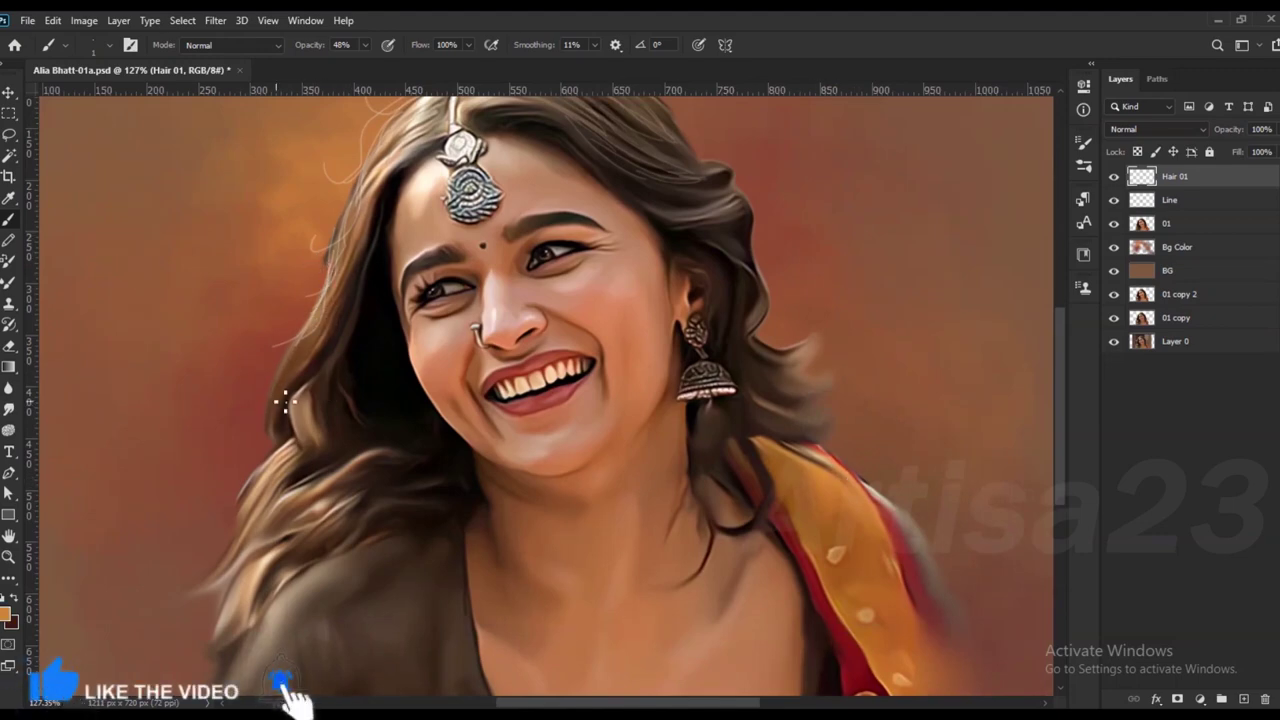
Step: Sample a light tan colour from the hair
scroll(322, 305, "up", 3)
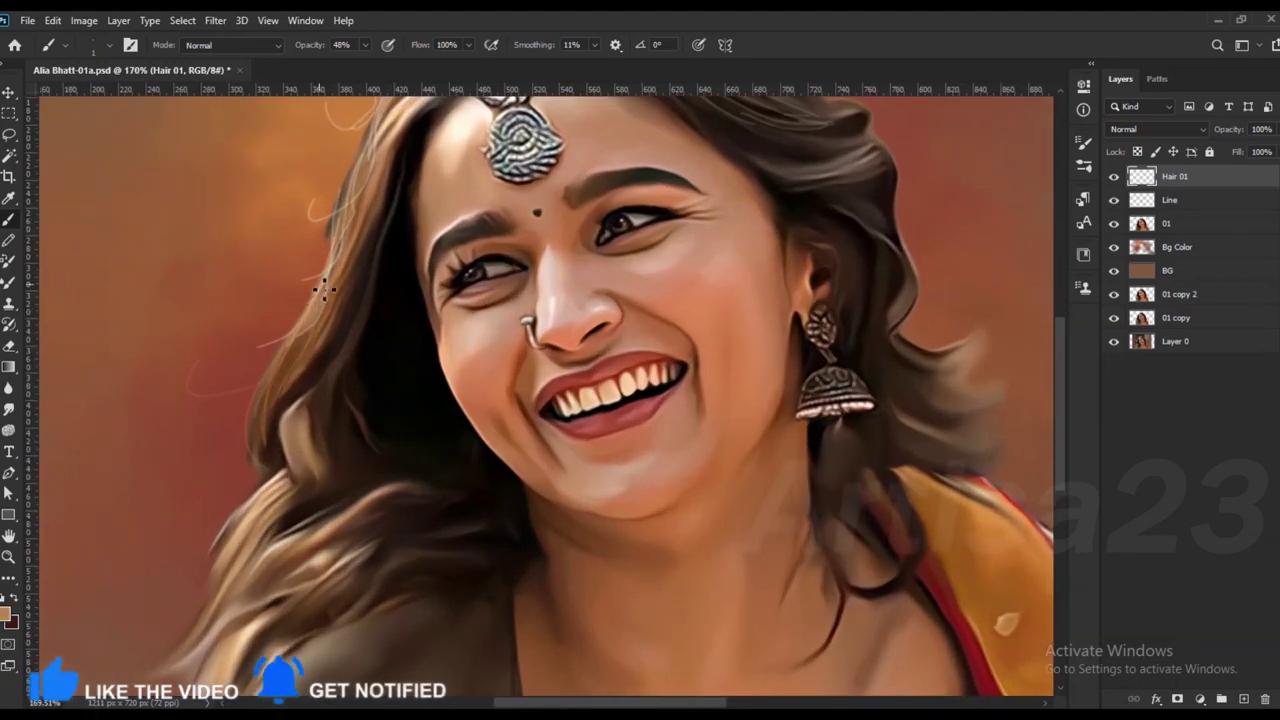
scroll(309, 392, "down", 3)
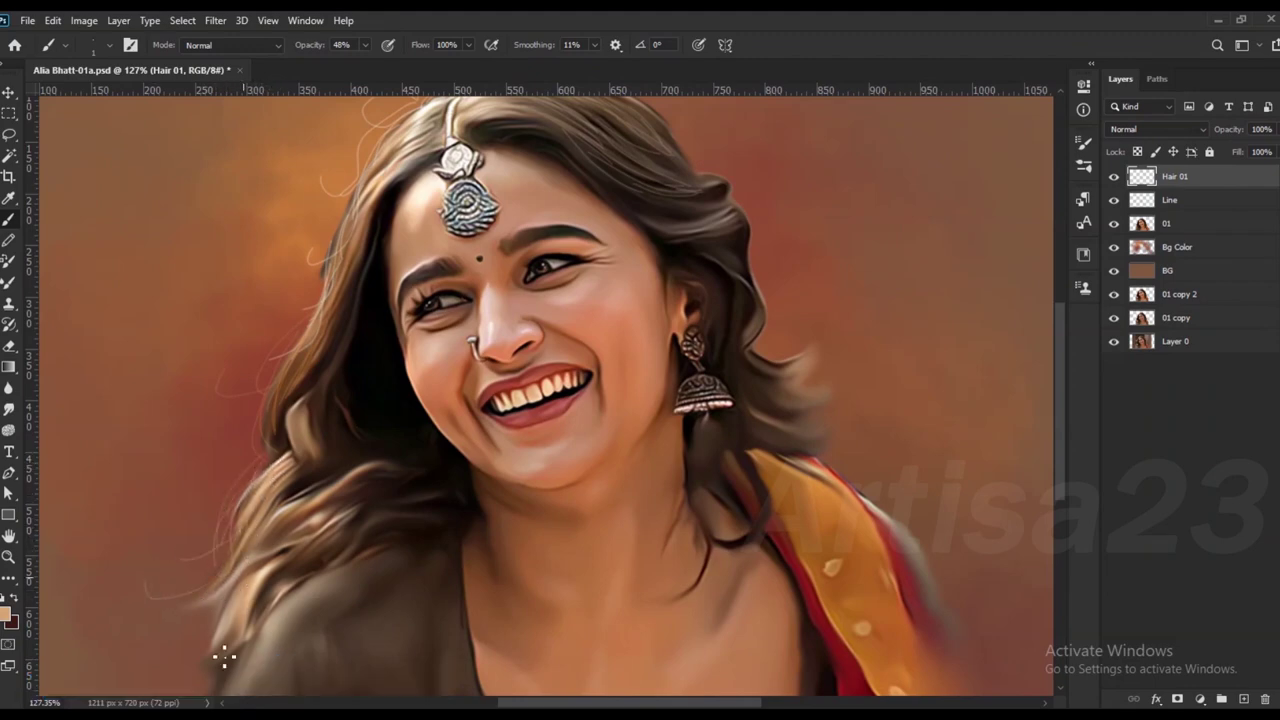
scroll(210, 600, "down", 3)
scroll(336, 337, "up", 3)
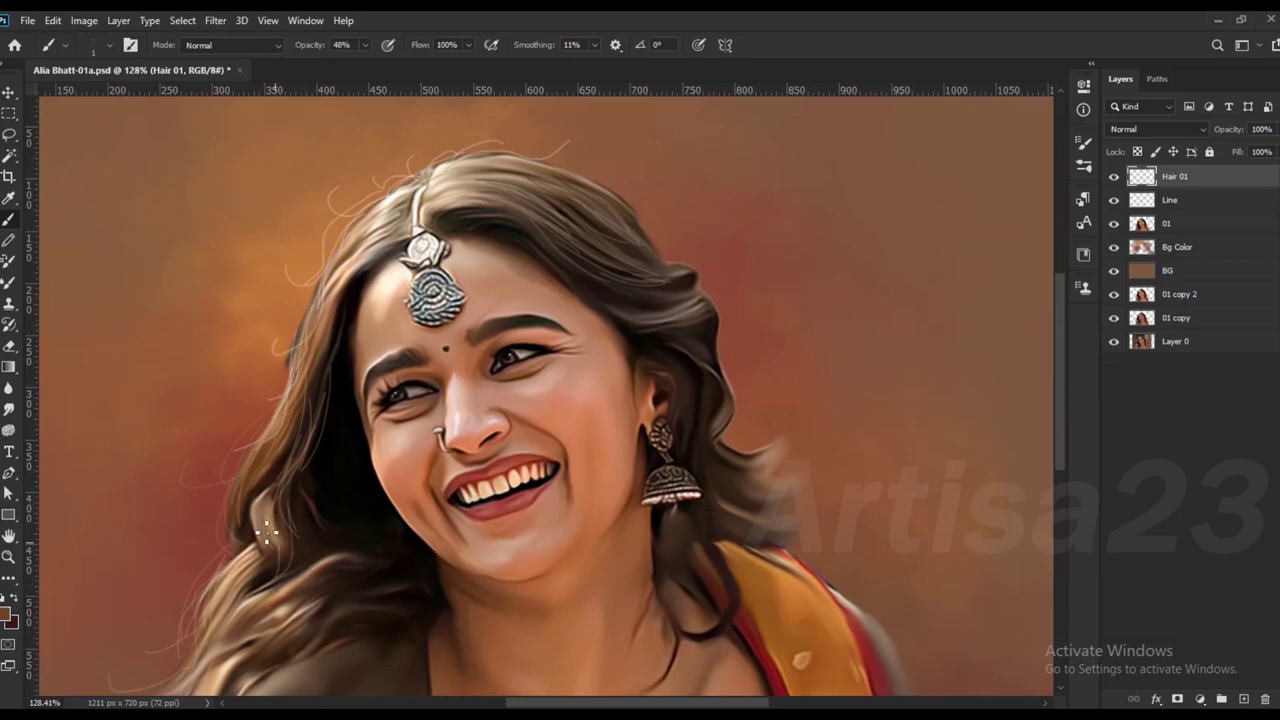
left_click(283, 457, "alt")
scroll(251, 481, "up", 1)
scroll(251, 478, "up", 1)
scroll(250, 475, "up", 1)
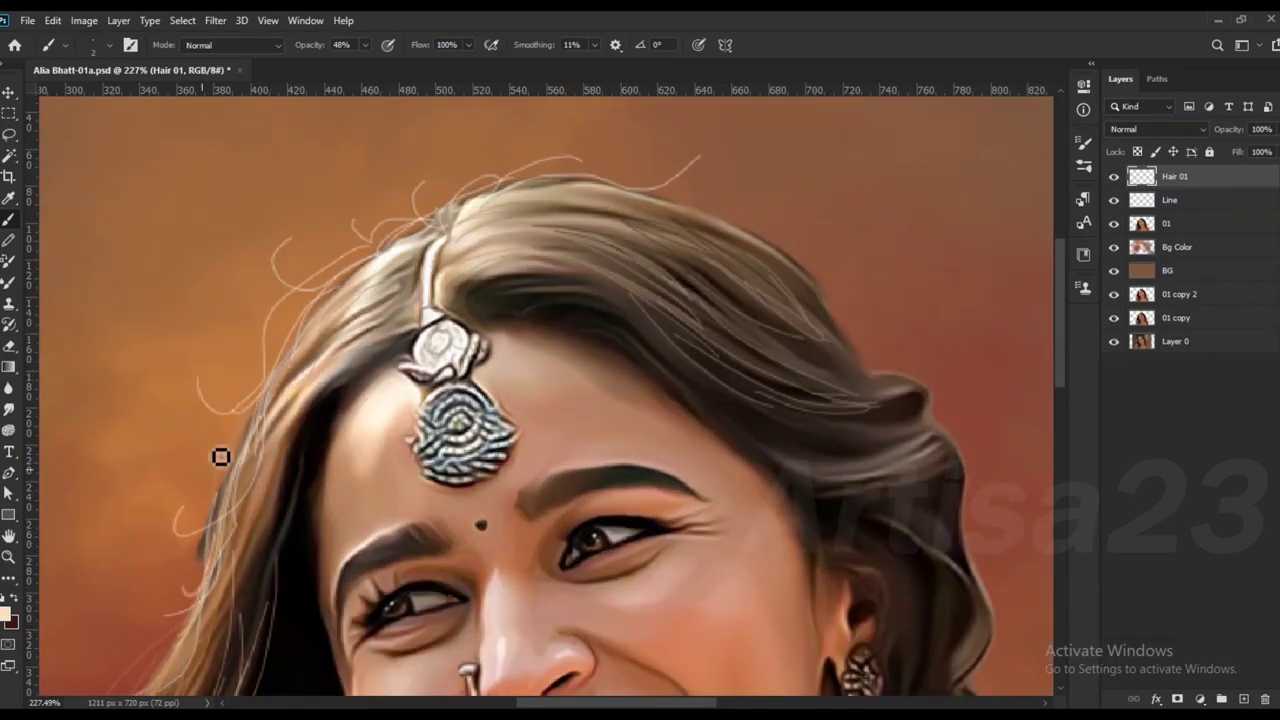
scroll(194, 543, "down", 1)
scroll(180, 570, "down", 1)
scroll(172, 585, "down", 2)
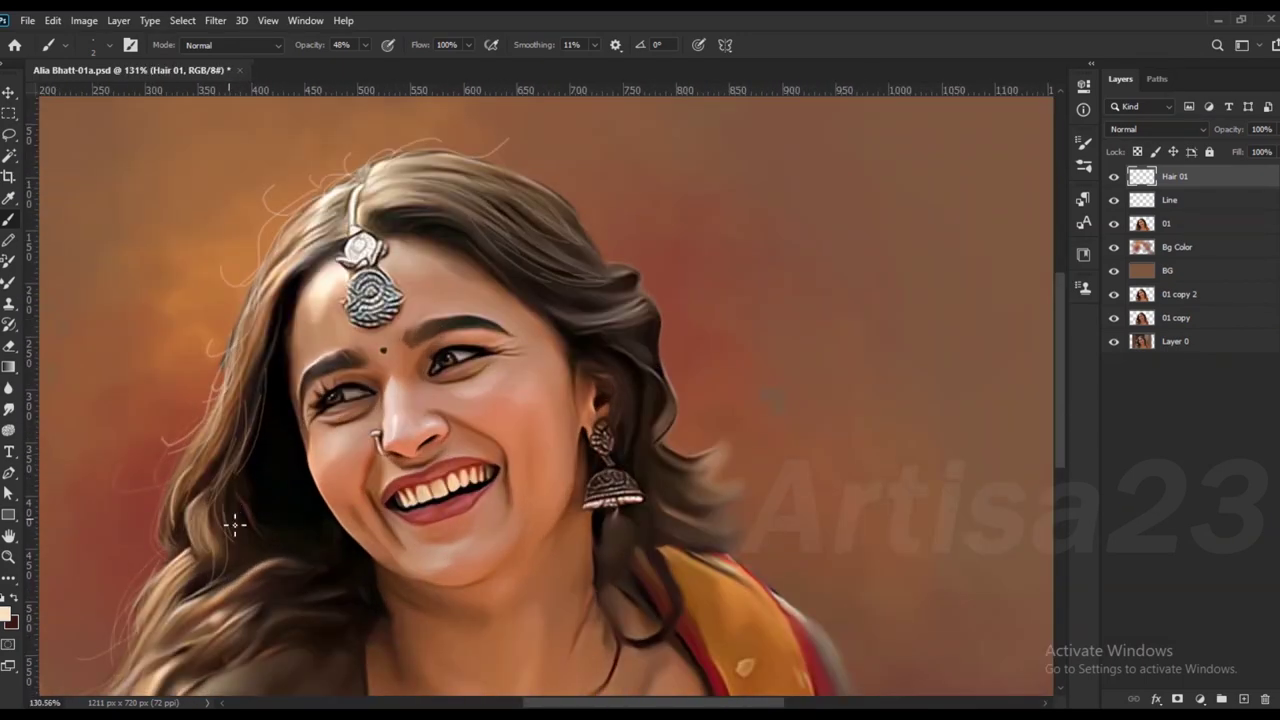
scroll(400, 260, "up", 1)
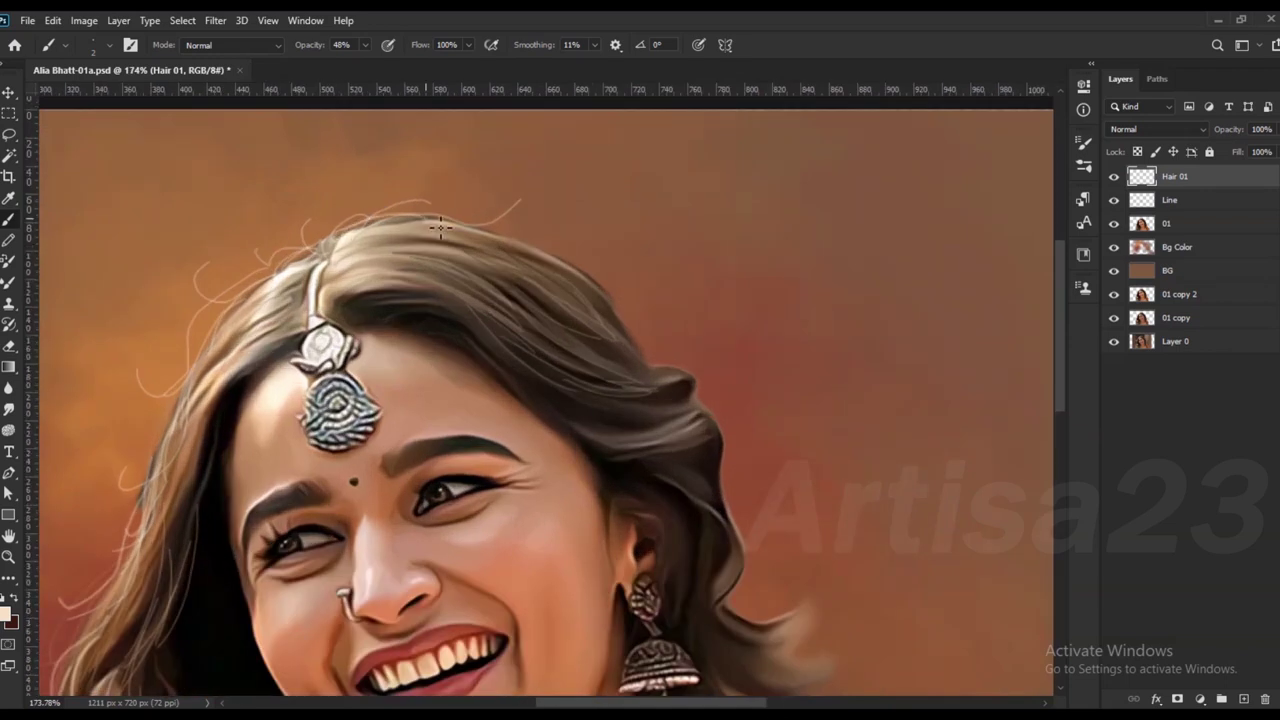
Step: Paint fine strands from the parting, along the top and down the hair's right edge
mouse_move(344, 256)
left_mouse_down()
mouse_move(372, 212)
mouse_move(276, 224)
left_mouse_up()
left_click_drag(482, 230, 622, 302)
left_click_drag(537, 243, 645, 340)
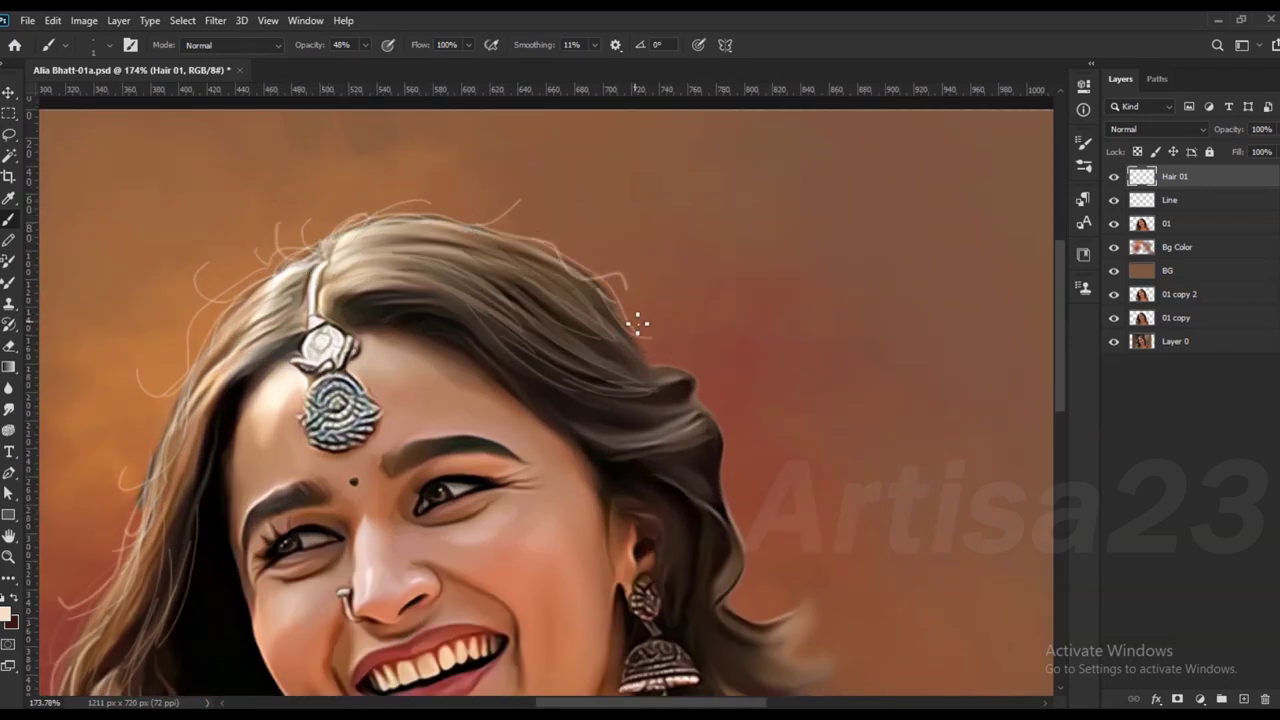
scroll(640, 330, "down", 2)
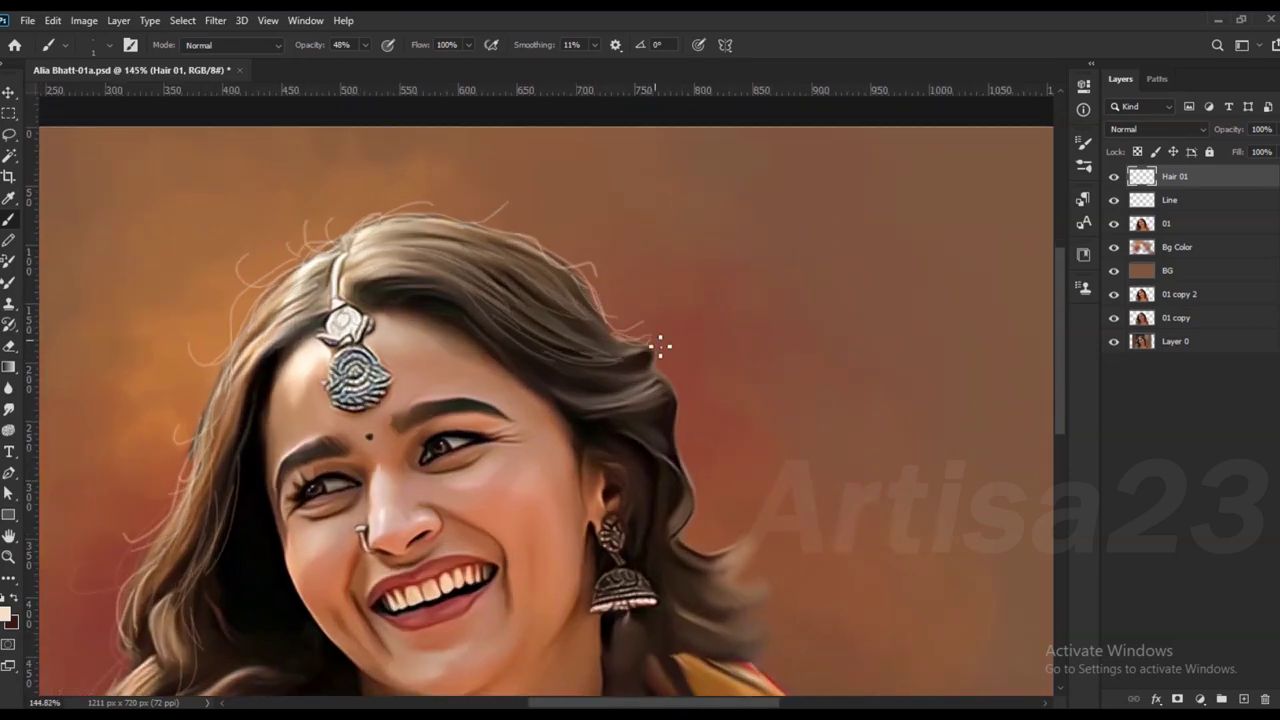
left_click_drag(668, 386, 695, 492)
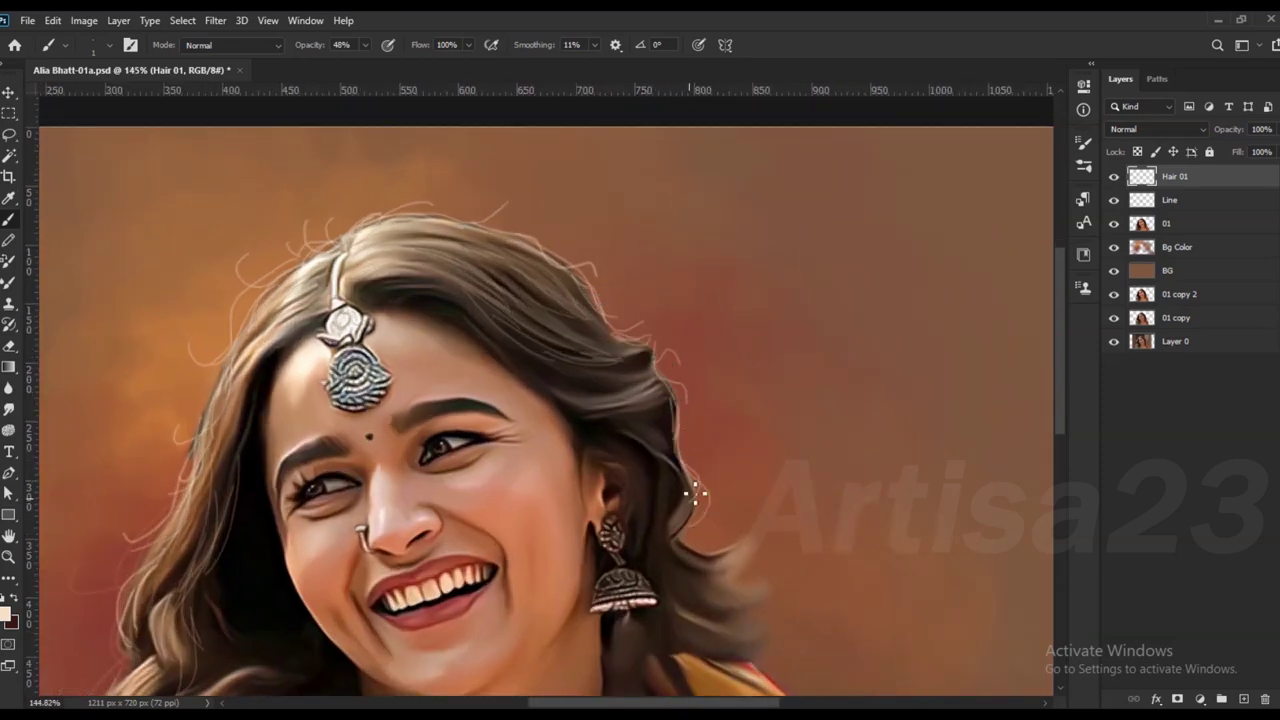
Step: Pan the view toward the earring, scarf and shoulder to inspect the strands
left_click_drag(755, 557, 638, 440)
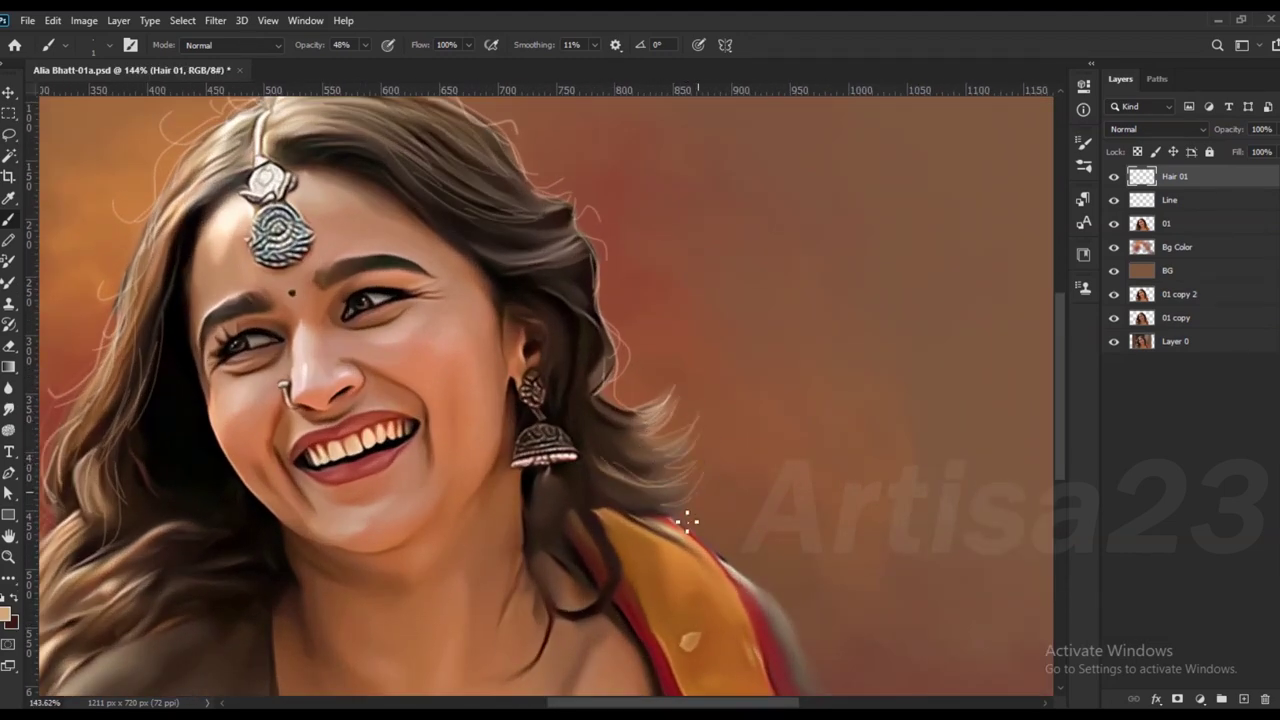
left_click_drag(648, 510, 618, 430)
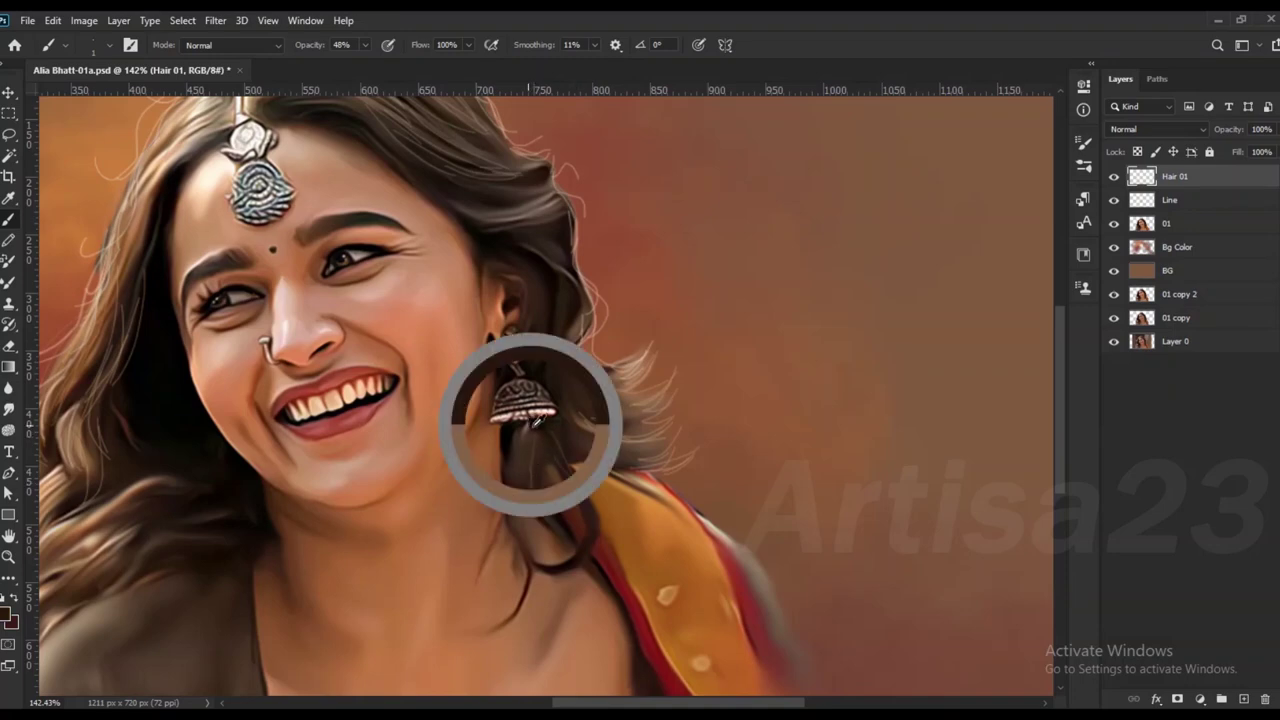
scroll(528, 491, "up", 3)
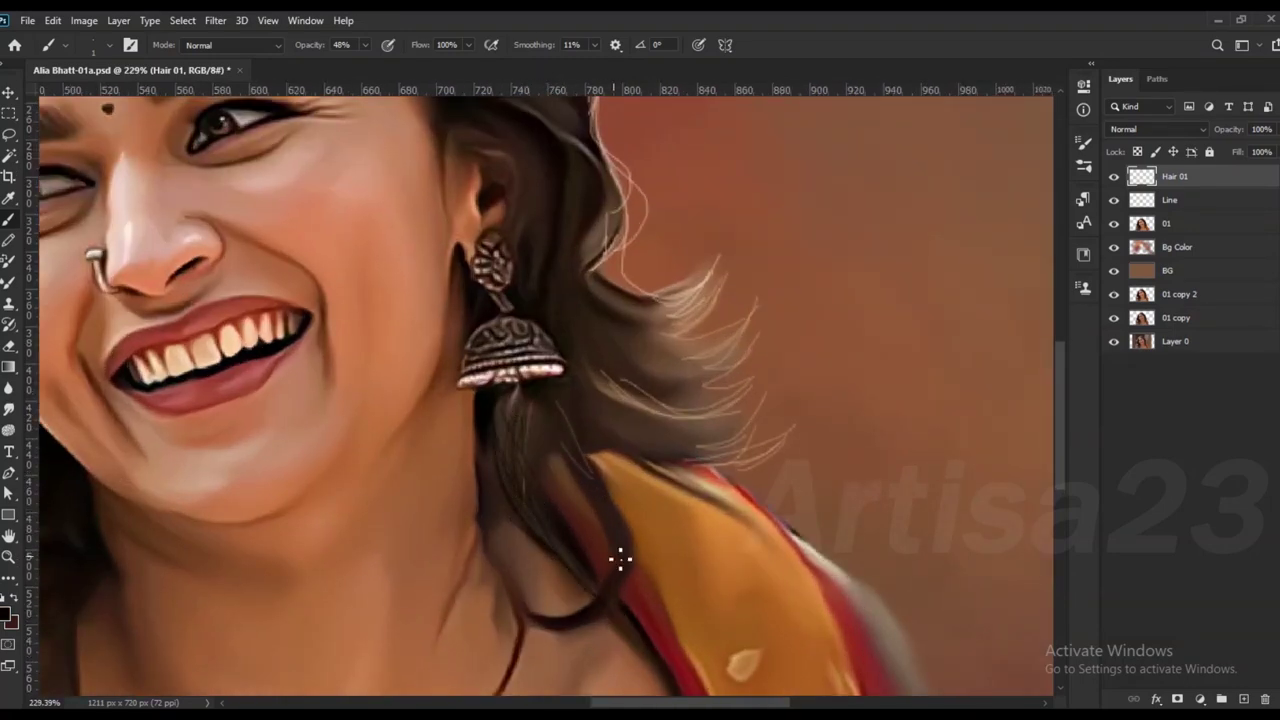
scroll(560, 470, "down", 2)
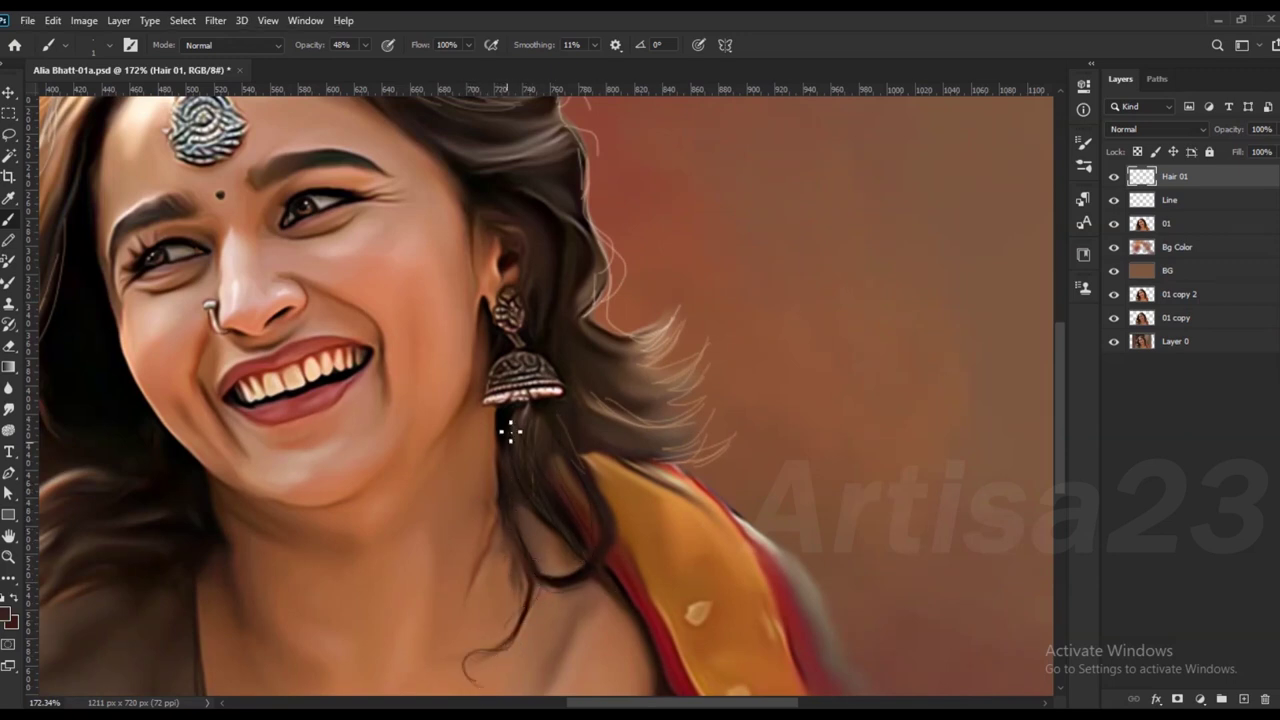
scroll(513, 453, "up", 2)
scroll(490, 558, "down", 2)
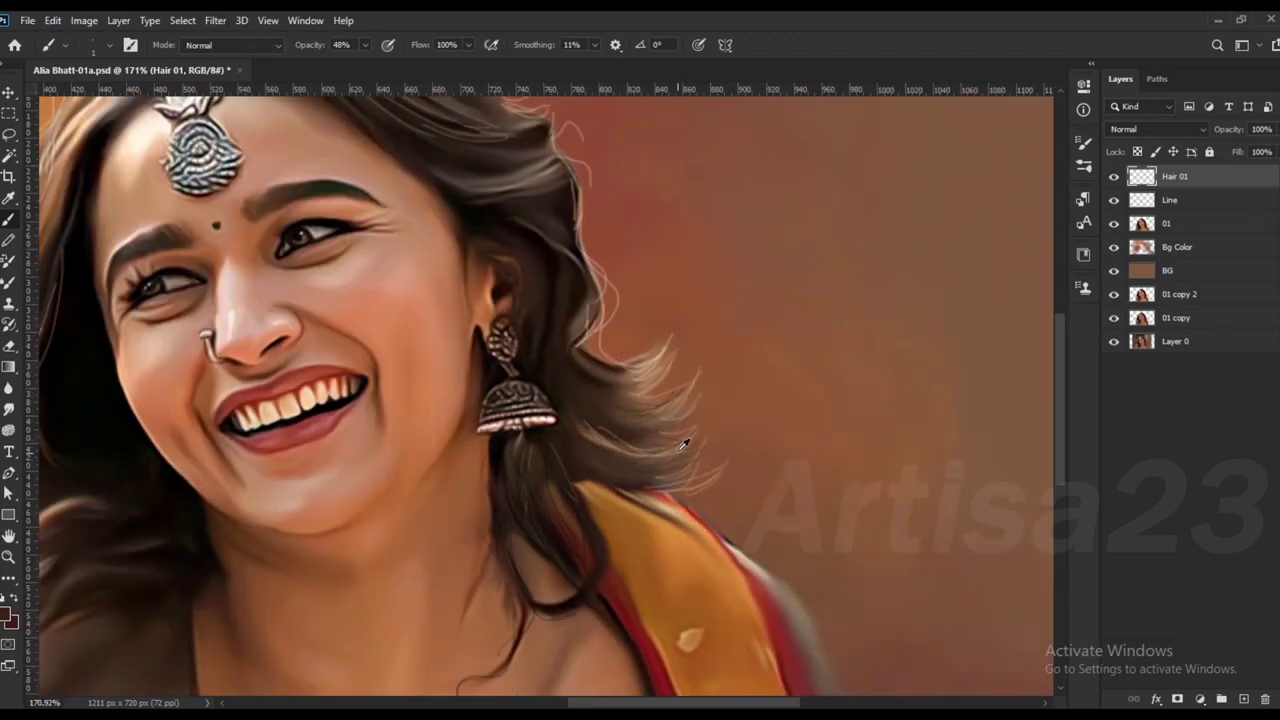
scroll(733, 438, "down", 5)
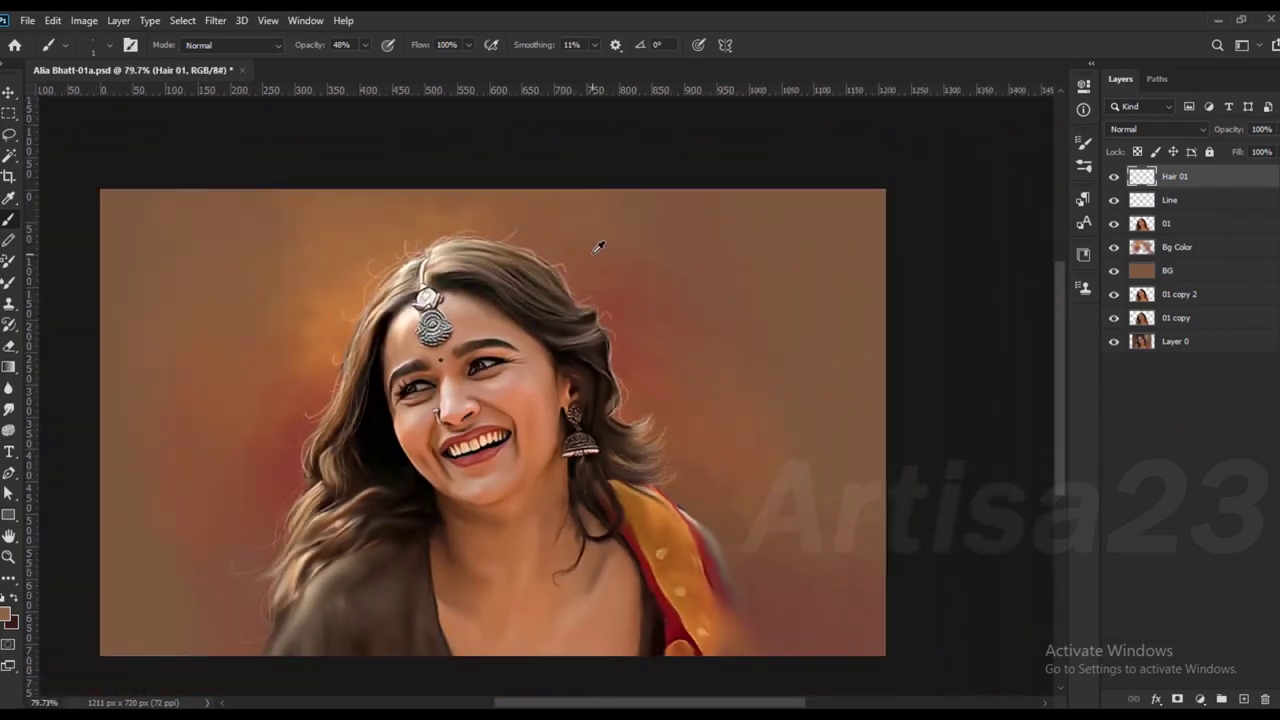
Step: Paint more light strands across the upper hair and a faint strand over the crown
scroll(617, 423, "up", 5)
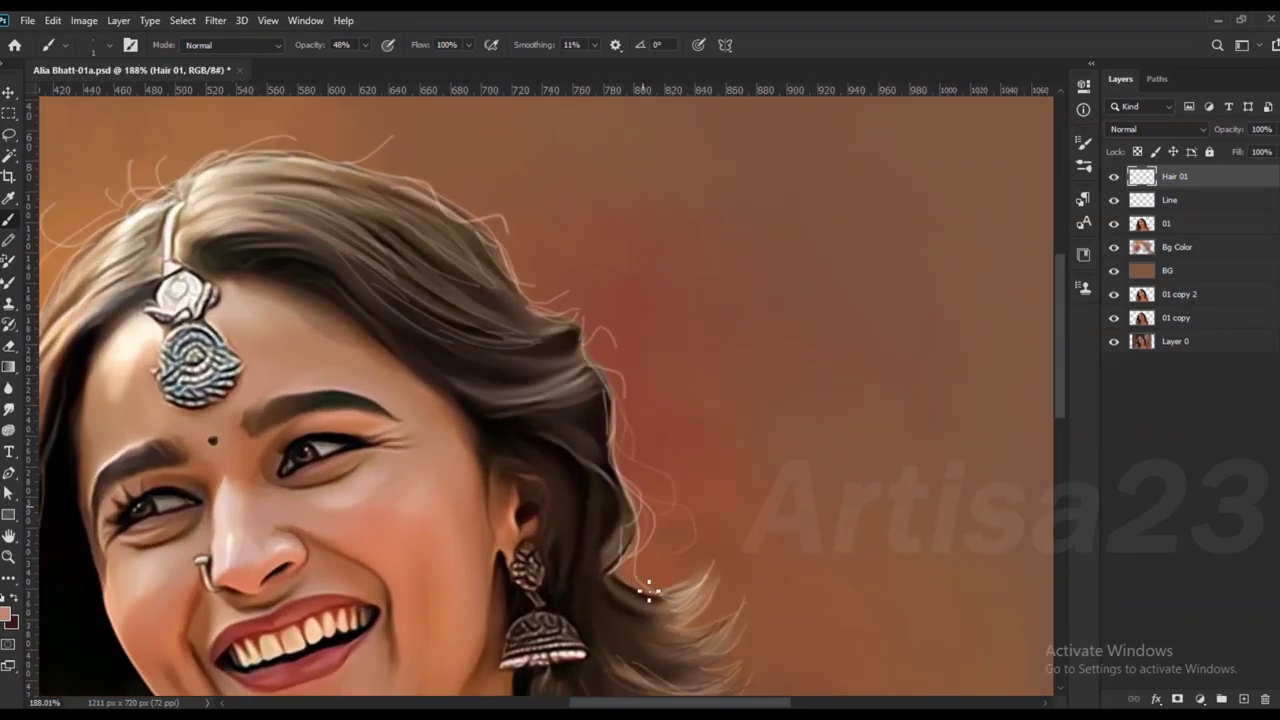
left_click_drag(594, 460, 583, 451)
left_click_drag(570, 385, 466, 392)
mouse_move(556, 338)
left_mouse_down()
mouse_move(437, 360)
mouse_move(445, 352)
left_mouse_up()
scroll(470, 330, "down", 3)
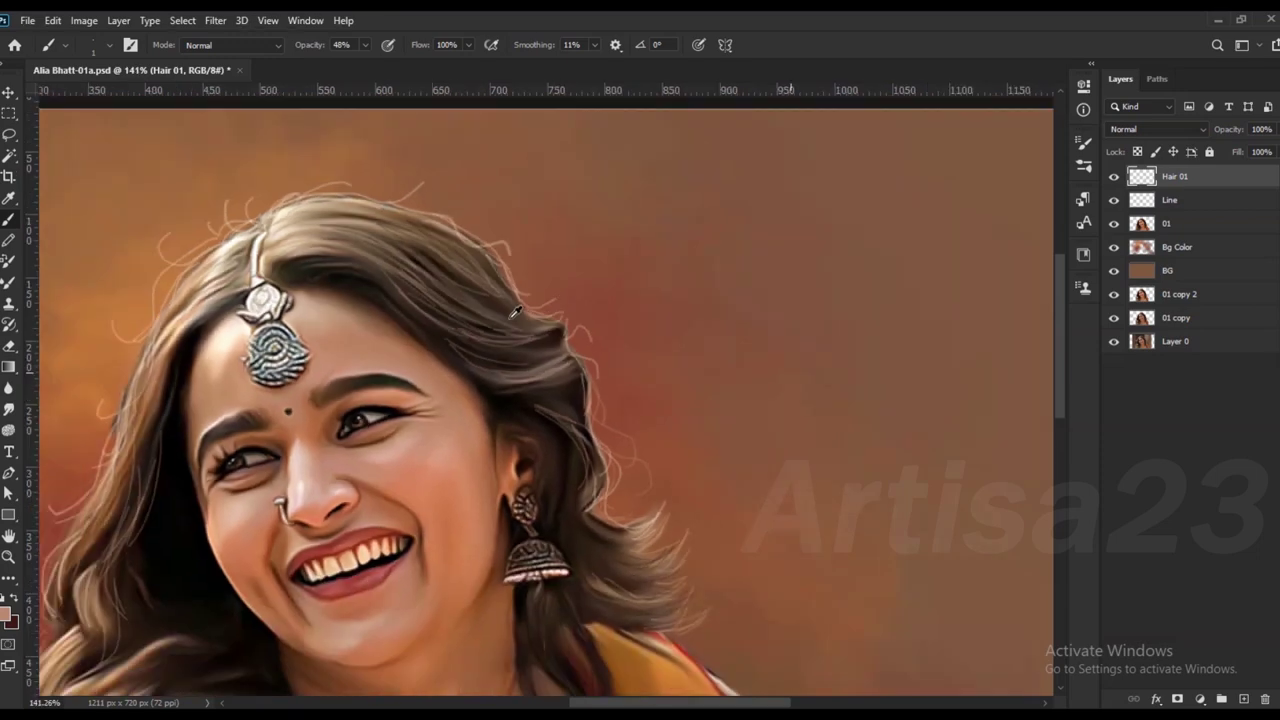
scroll(420, 320, "up", 3)
left_click_drag(420, 290, 340, 240)
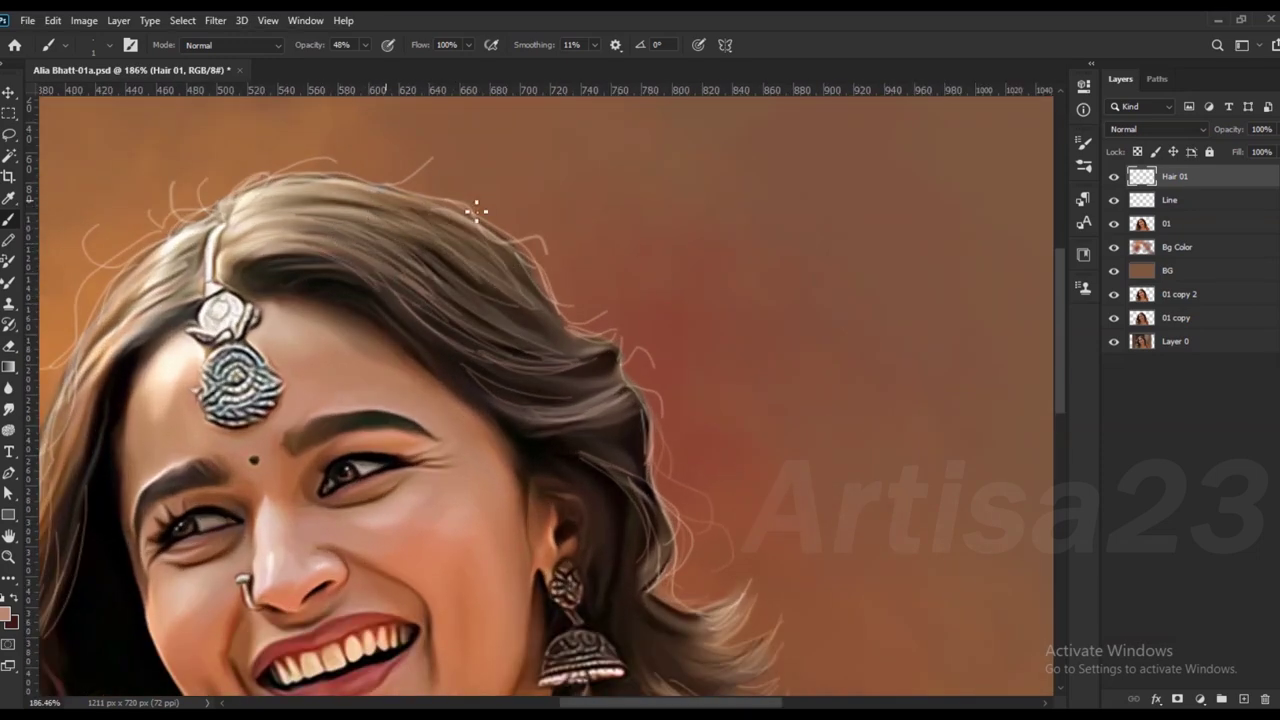
mouse_move(337, 176)
left_mouse_down()
mouse_move(508, 260)
mouse_move(471, 277)
mouse_move(406, 263)
mouse_move(386, 294)
mouse_move(594, 378)
left_mouse_up()
Step: Zoom in and out around the head to check the painted hair strands
scroll(594, 378, "down", 3)
scroll(268, 400, "up", 3)
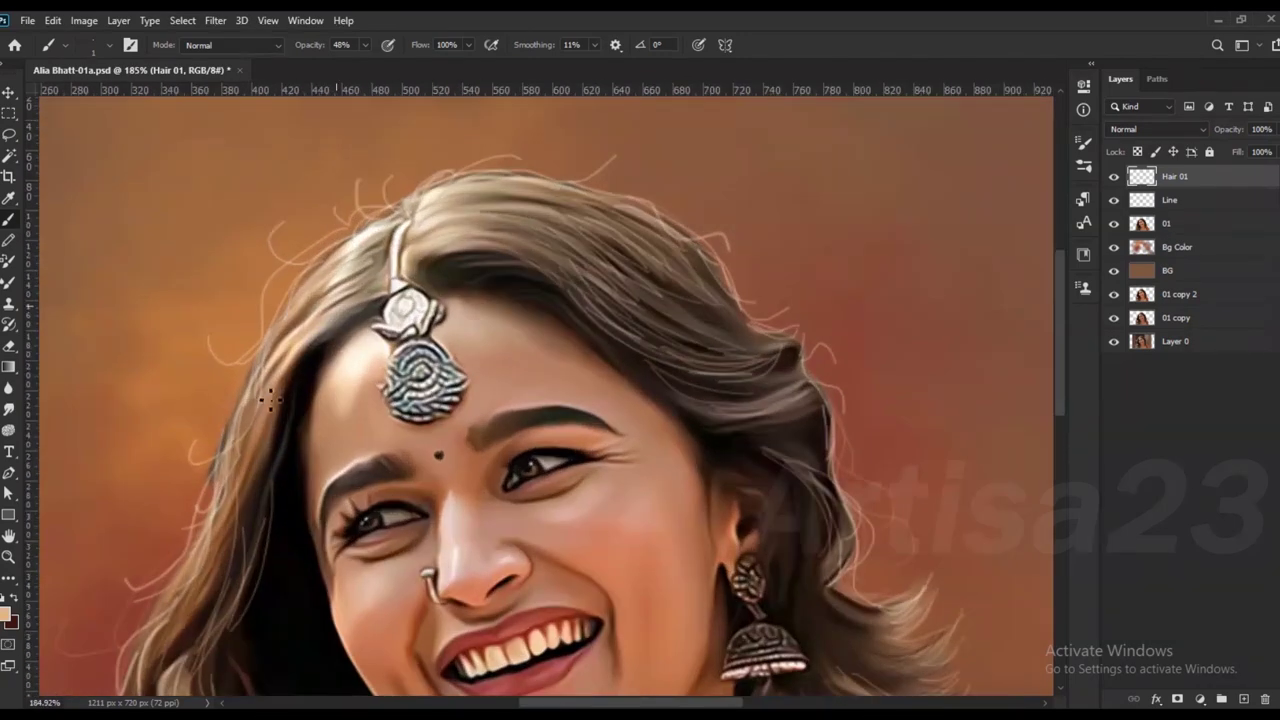
scroll(340, 308, "up", 2)
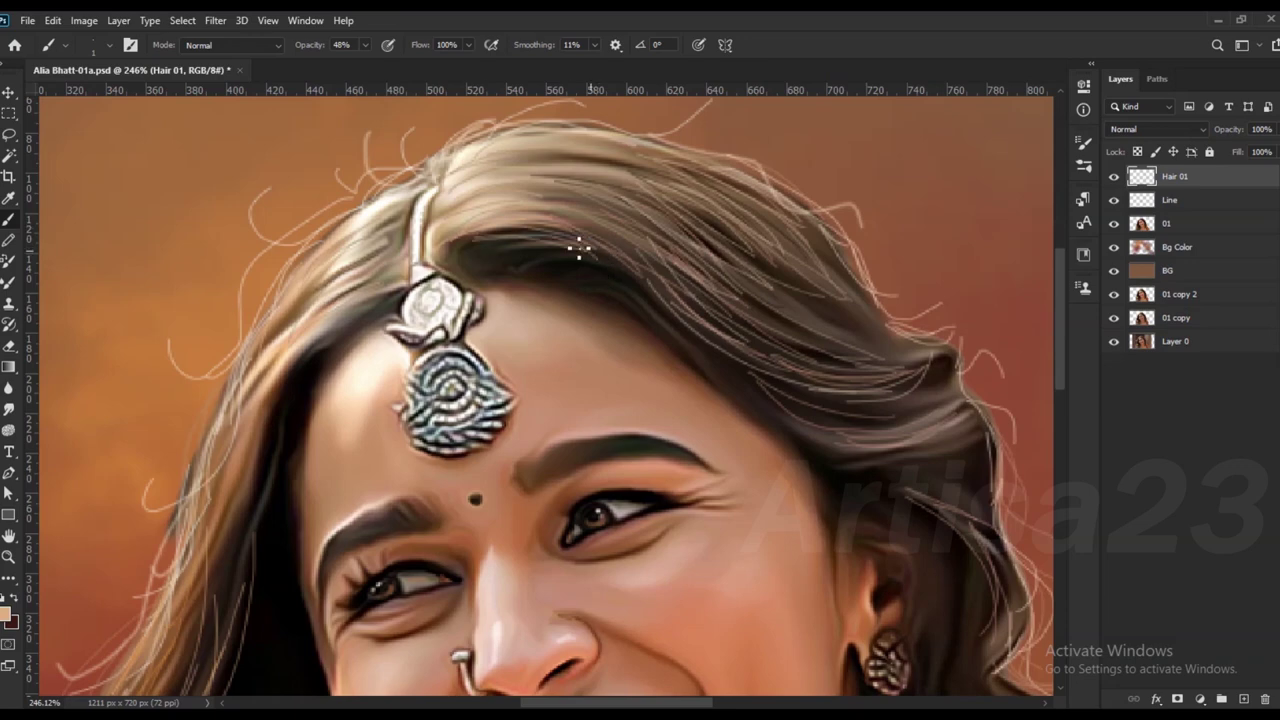
scroll(625, 256, "down", 2)
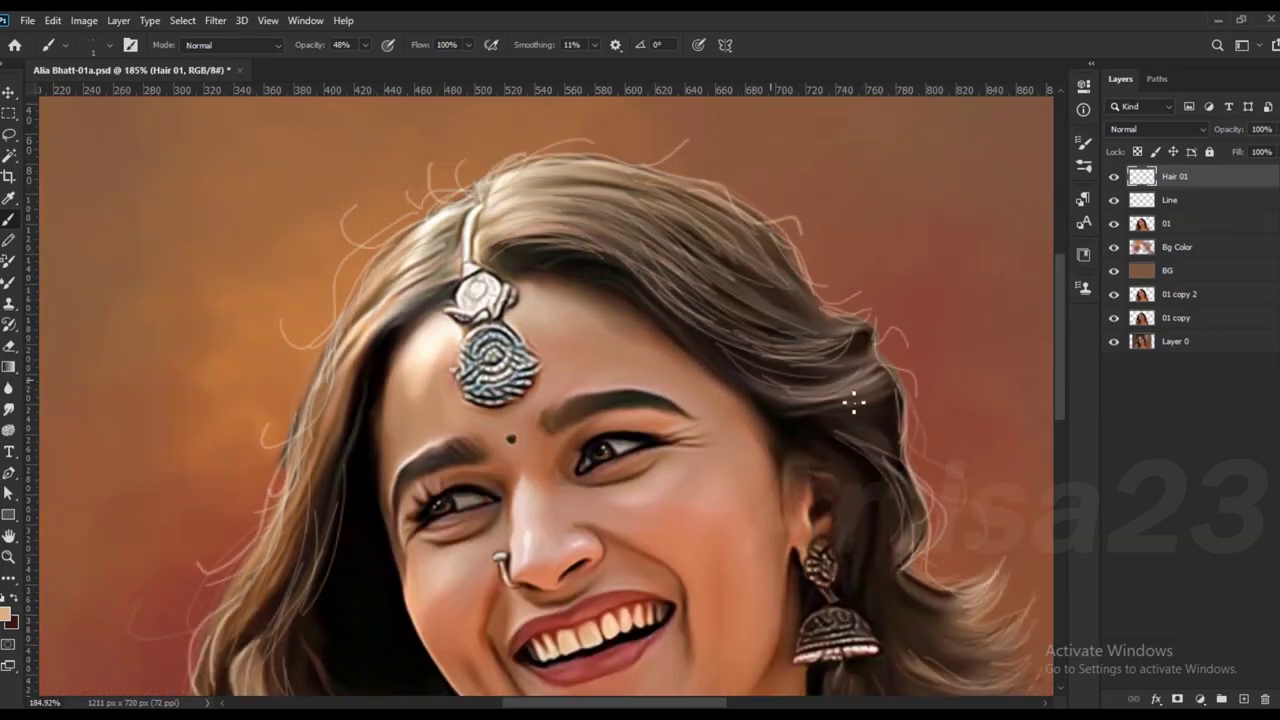
scroll(848, 462, "down", 2)
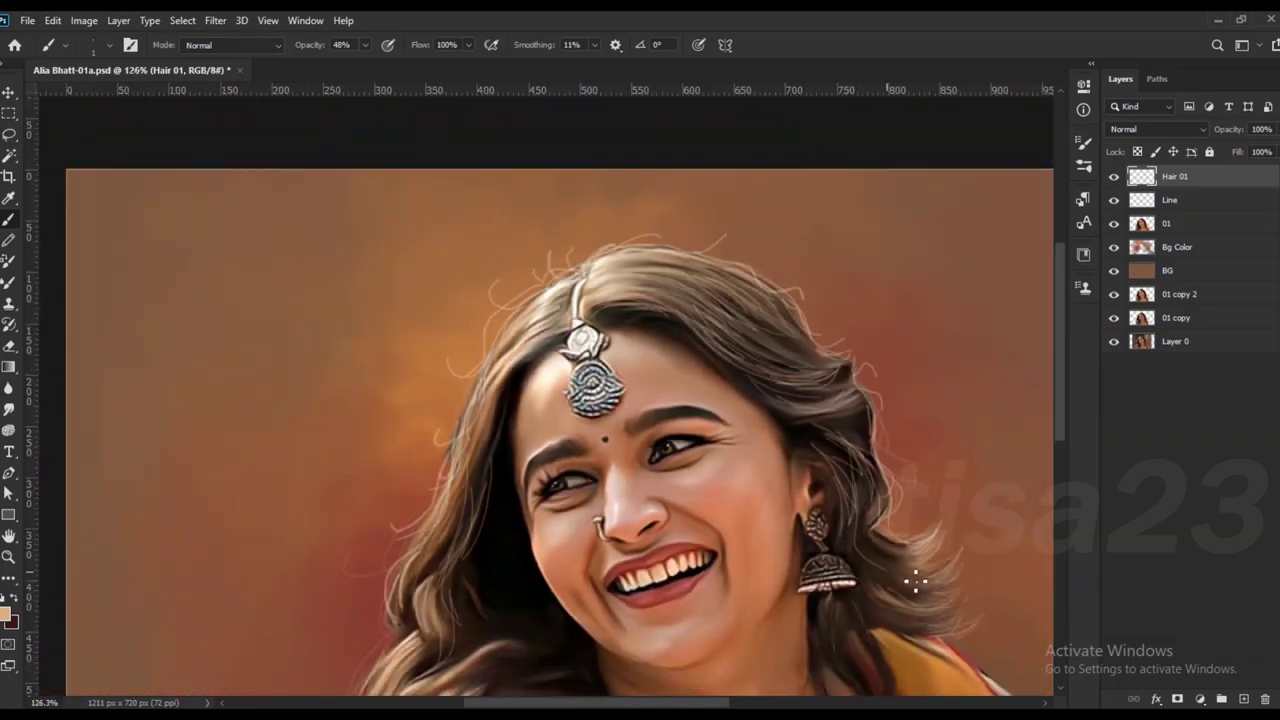
scroll(870, 585, "down", 2)
scroll(522, 393, "up", 2)
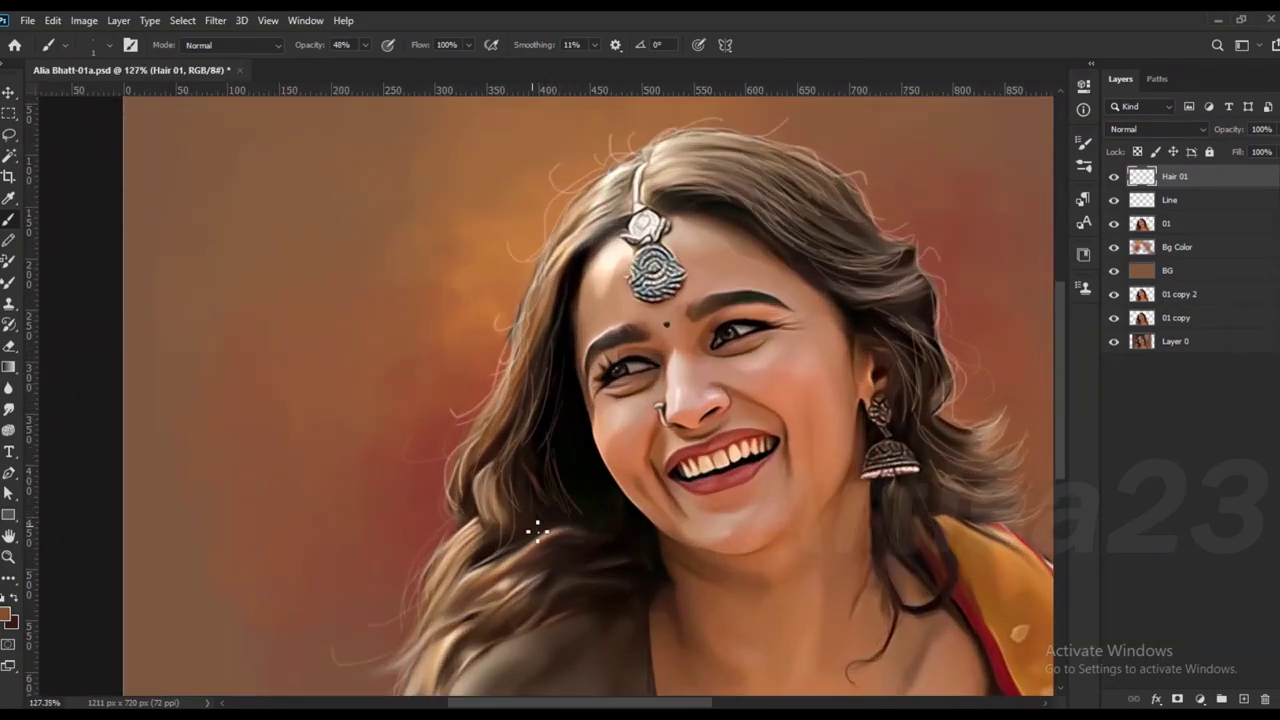
scroll(567, 596, "down", 1)
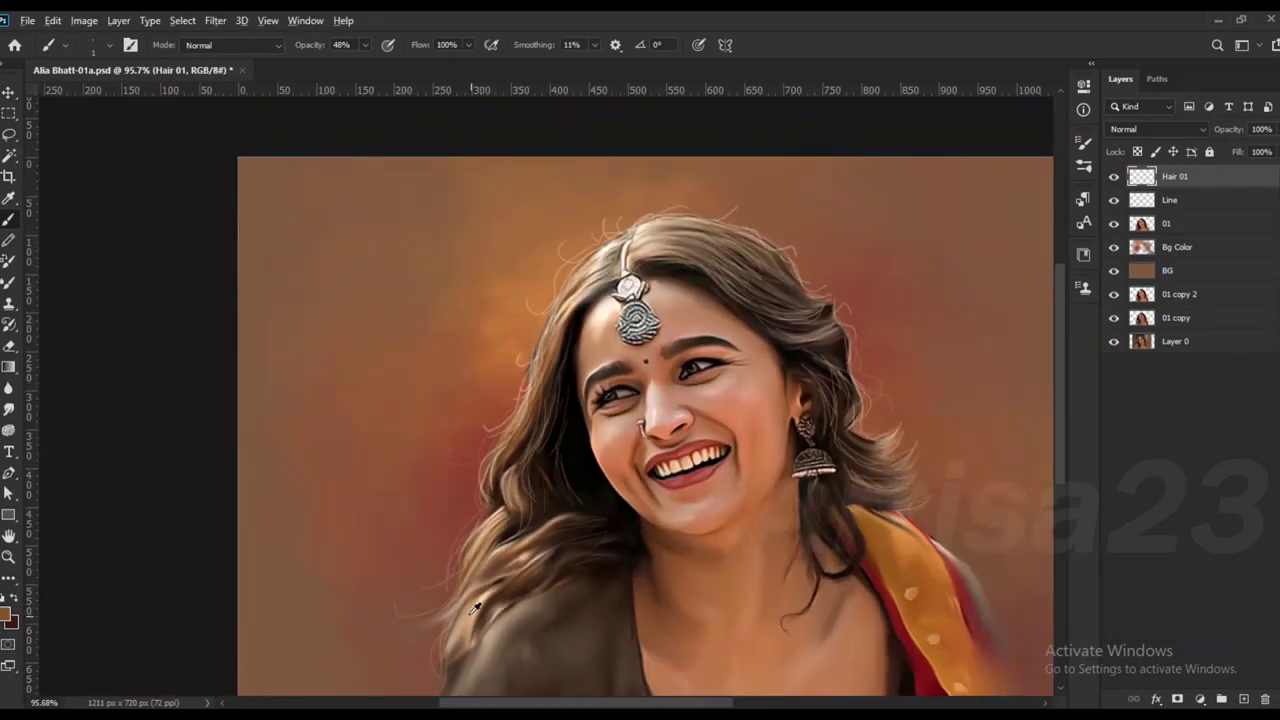
scroll(560, 612, "down", 1)
scroll(560, 615, "down", 1)
scroll(545, 345, "up", 2)
scroll(560, 325, "up", 2)
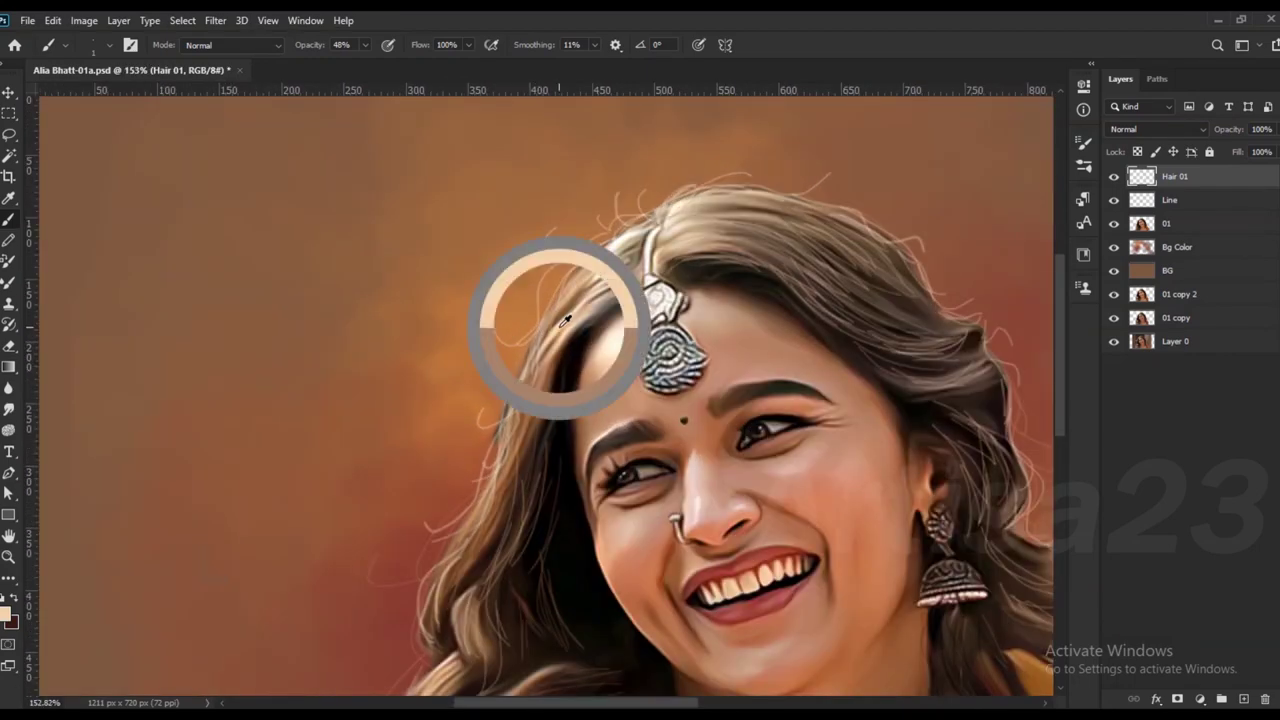
scroll(420, 360, "down", 3)
scroll(600, 386, "down", 1)
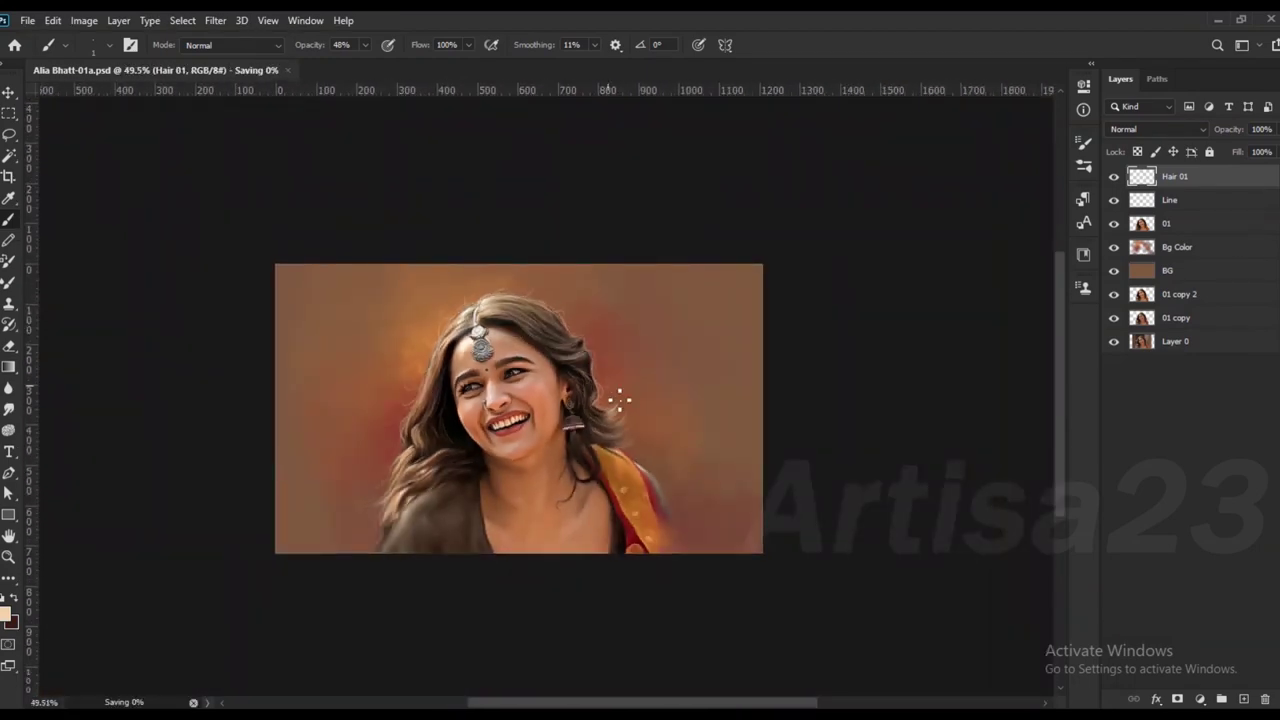
scroll(645, 512, "up", 2)
scroll(645, 512, "up", 1)
Step: On the Line layer, paint a pale dot on the orange scarf with a slightly larger brush
scroll(645, 512, "up", 1)
key("alt+bracketleft")
scroll(647, 571, "up", 1)
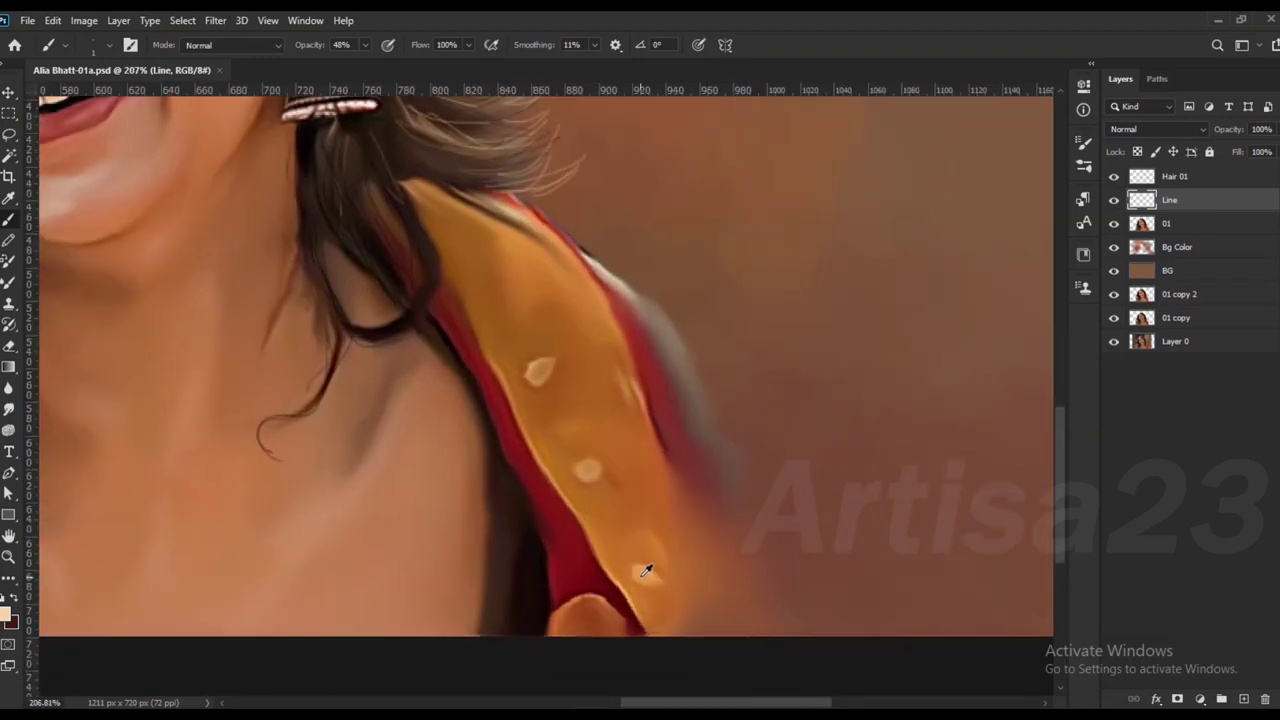
key("bracketright")
key("bracketright")
key("bracketright")
left_click_drag(638, 416, 626, 395)
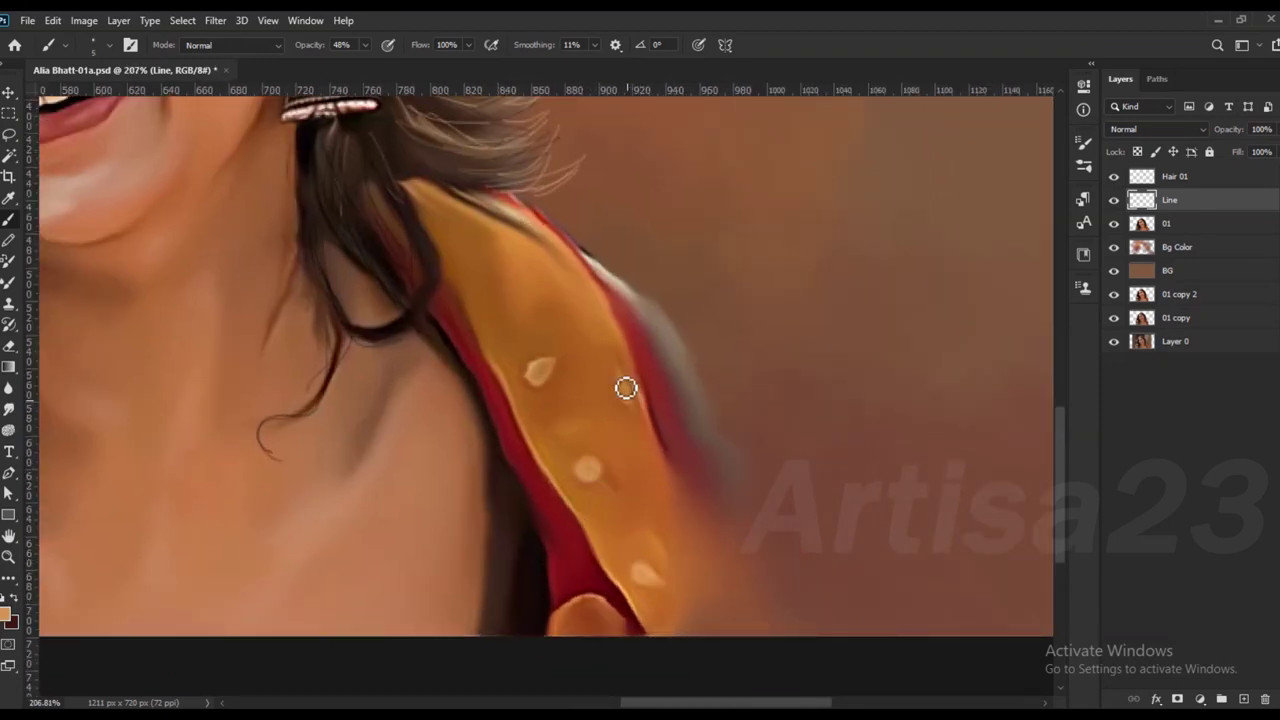
Step: Zoom out and add a new empty layer at the top of the stack
scroll(537, 374, "down", 1)
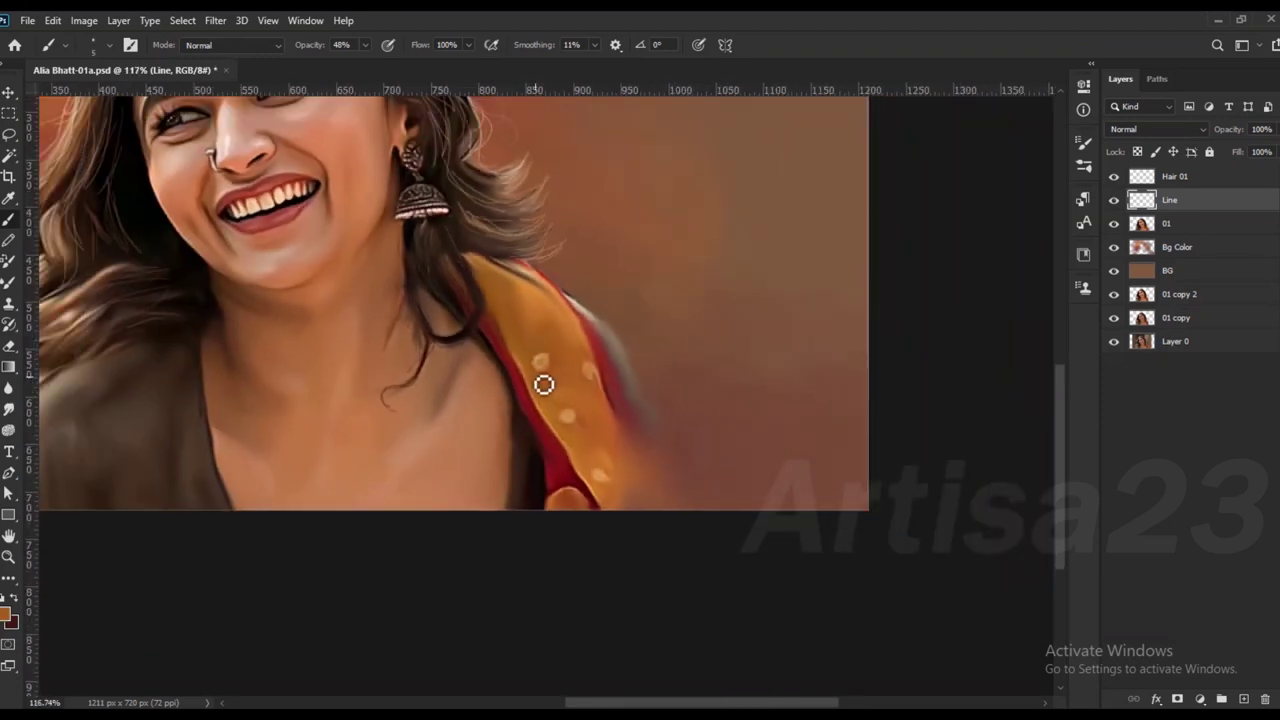
scroll(541, 384, "up", 1)
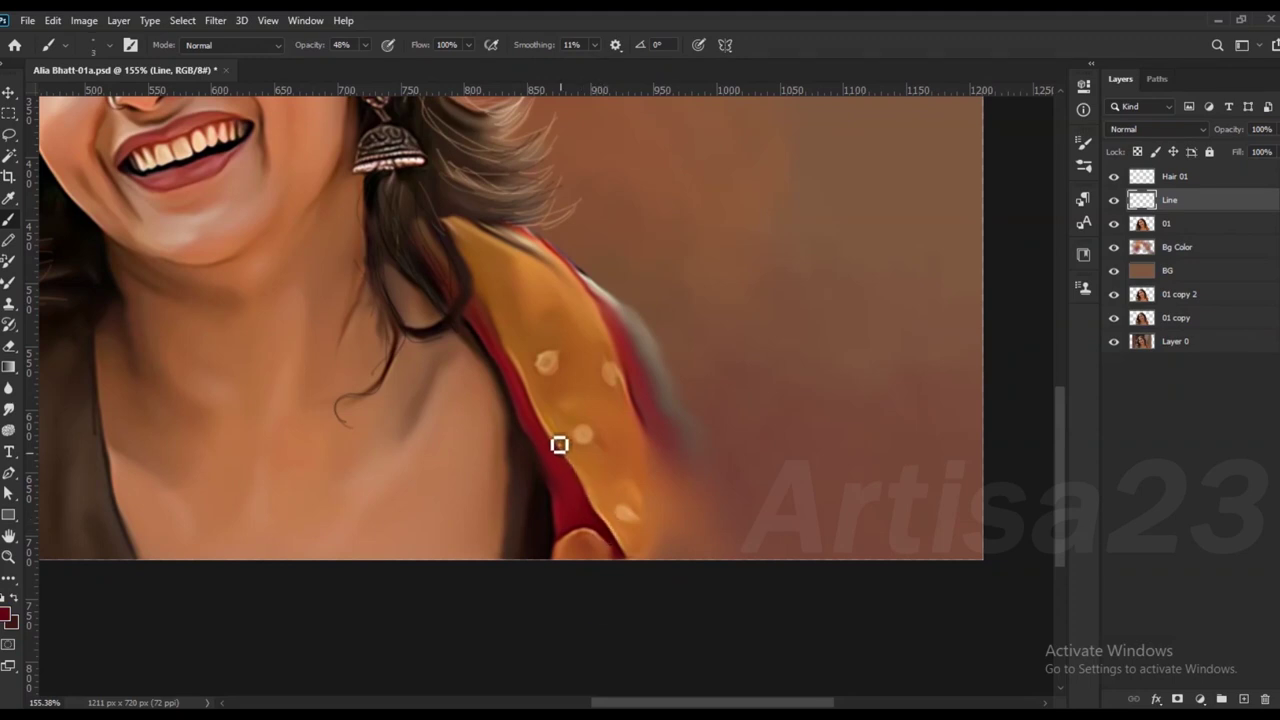
scroll(507, 345, "down", 1)
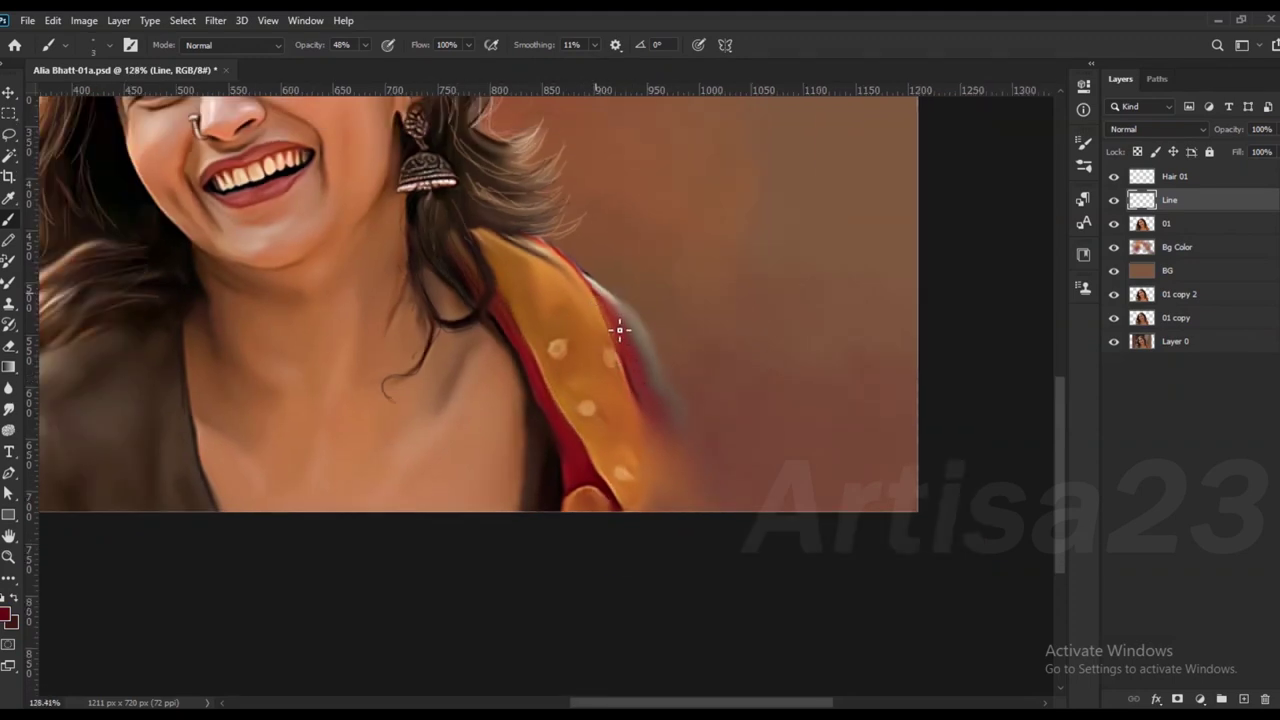
scroll(625, 350, "down", 1)
scroll(615, 420, "down", 1)
scroll(600, 458, "down", 1)
scroll(610, 460, "down", 2)
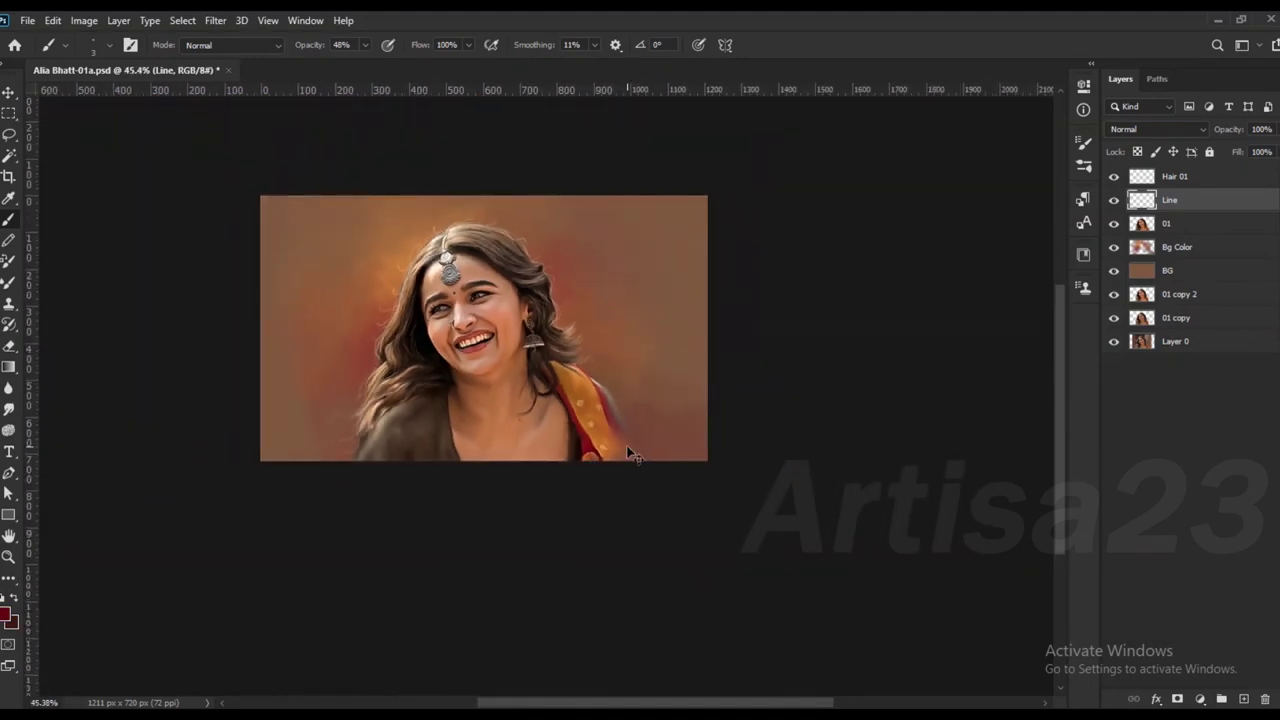
scroll(505, 275, "up", 1)
scroll(505, 275, "up", 1)
left_click(1243, 699)
Step: Rename the new layer to Color 01
double_click(1174, 177)
type("C")
key("Return")
scroll(476, 360, "down", 1)
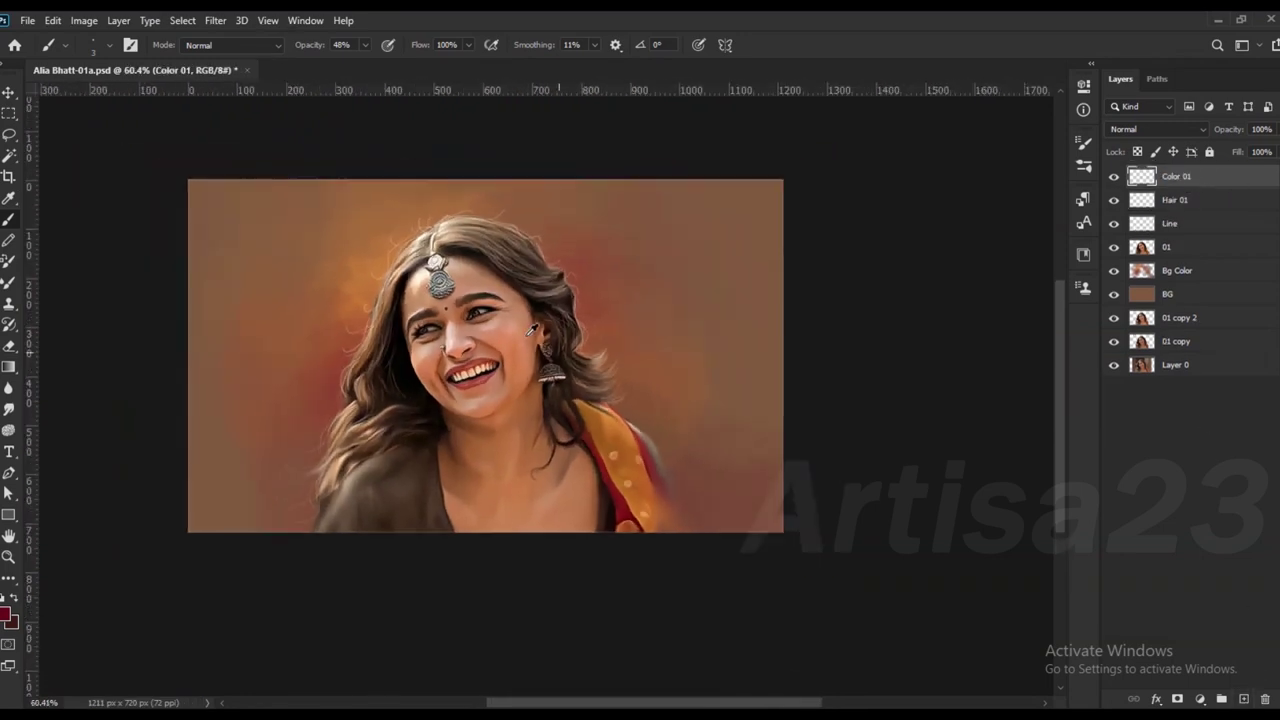
Step: Choose a soft round brush tip and set the Color 01 layer to Color blending
left_click(130, 45)
left_click(912, 172)
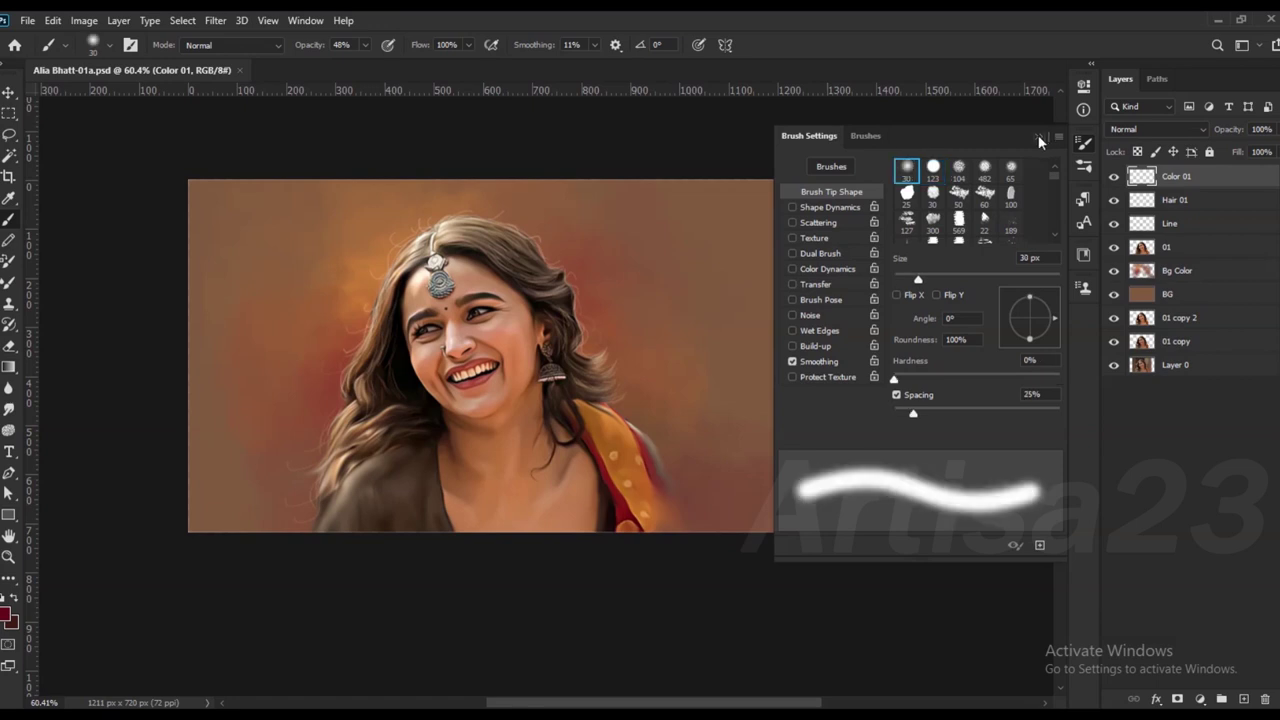
key("F5")
left_click(1200, 129)
left_click(1130, 490)
Step: Paint dark red blush on the cheeks and nose, resizing the brush as needed
left_click(6, 614)
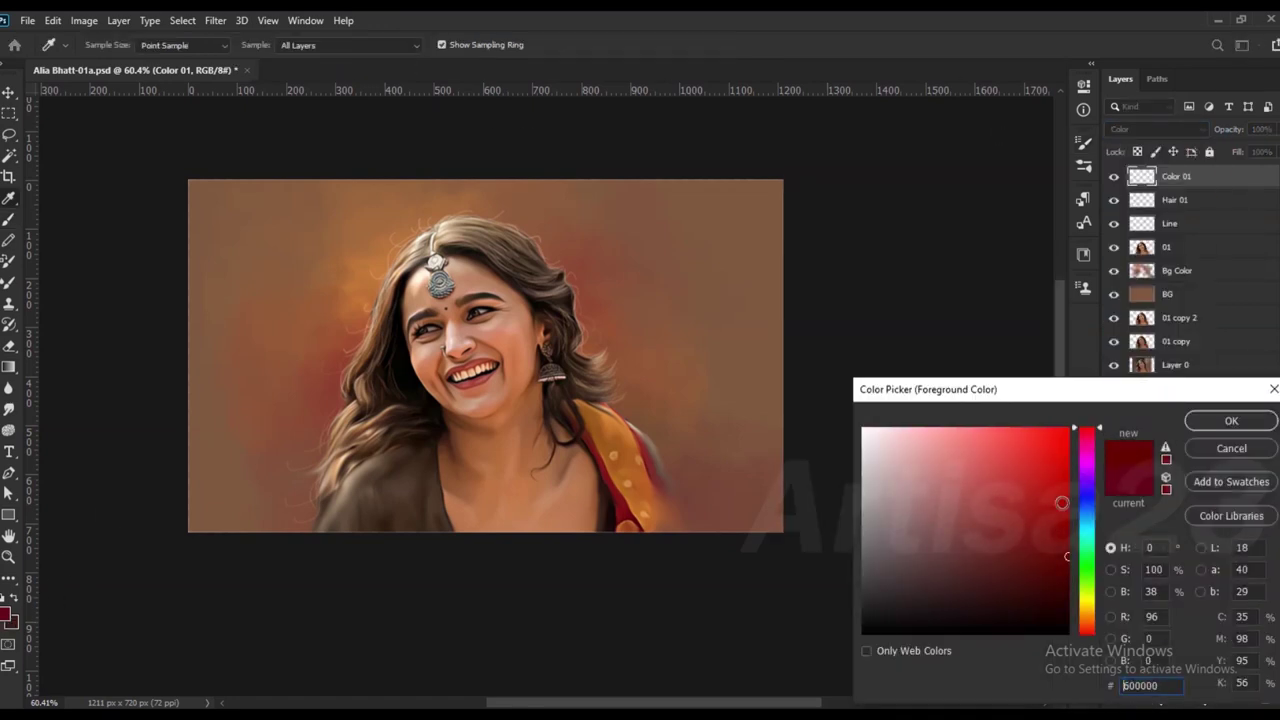
left_click(1215, 425)
key("b")
scroll(492, 361, "up", 1)
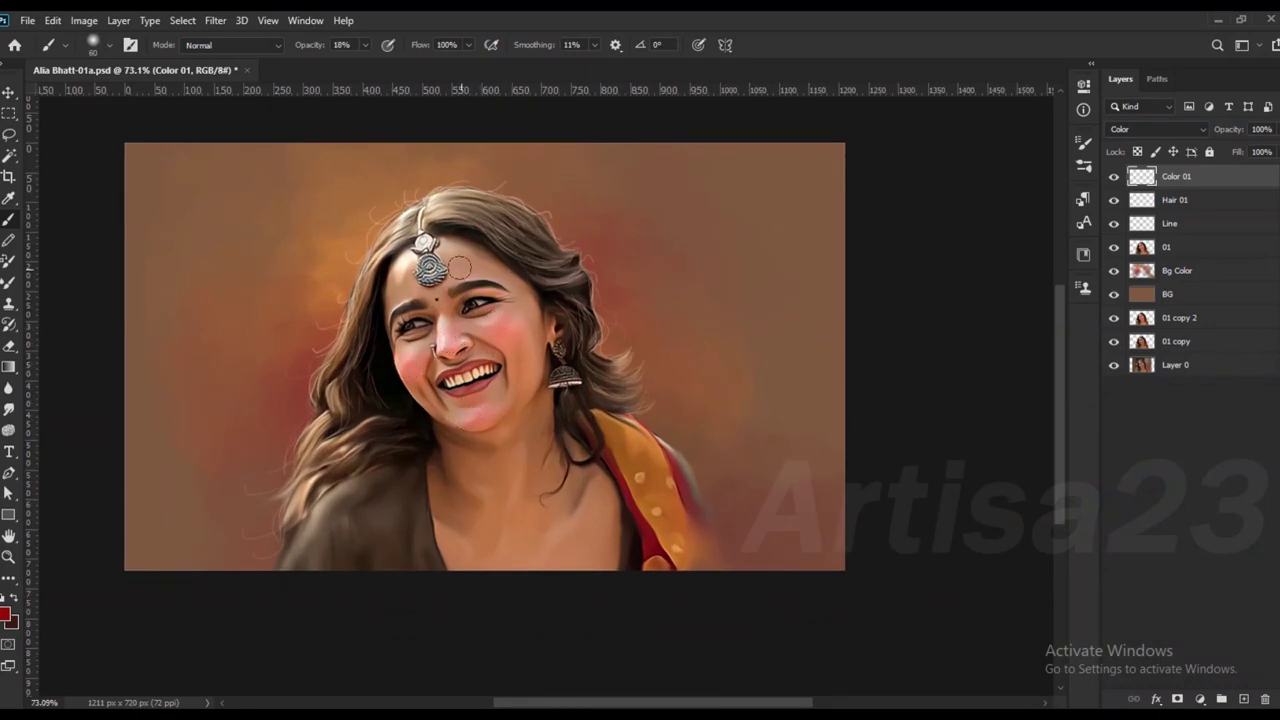
key("bracketright")
scroll(487, 377, "up", 4)
key("bracketleft")
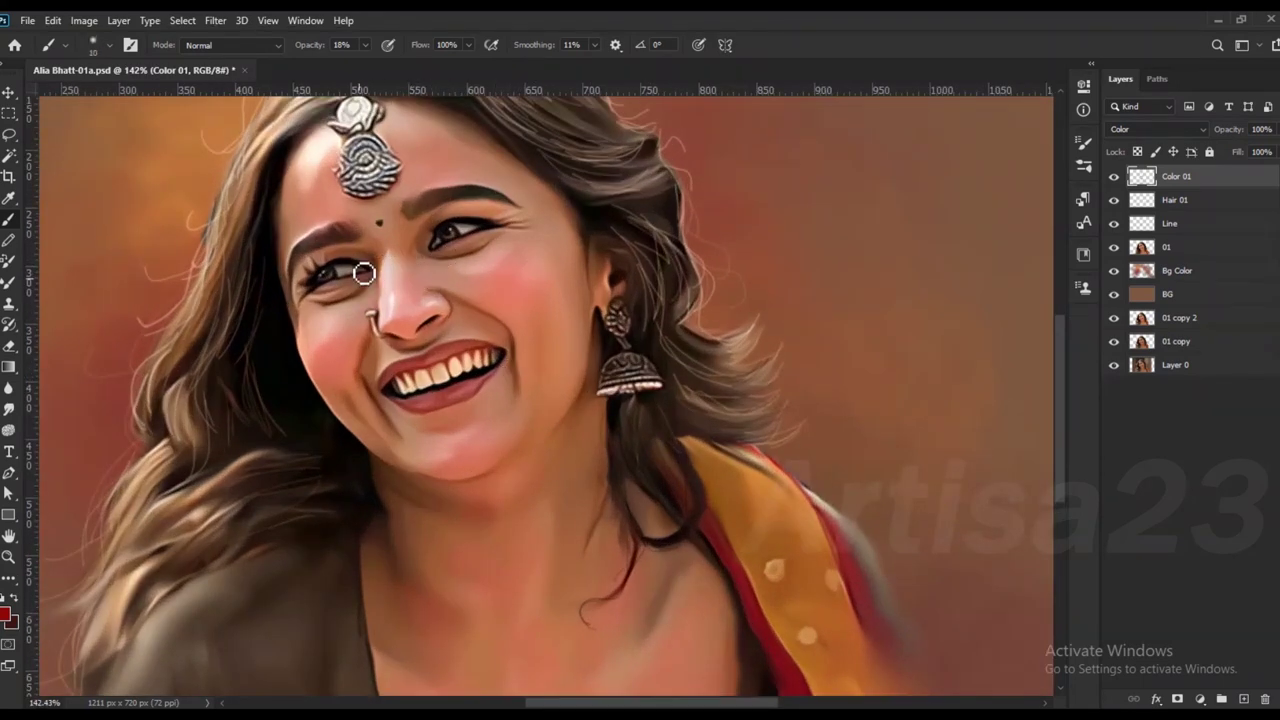
key("bracketleft")
scroll(430, 460, "down", 2)
scroll(437, 226, "down", 1)
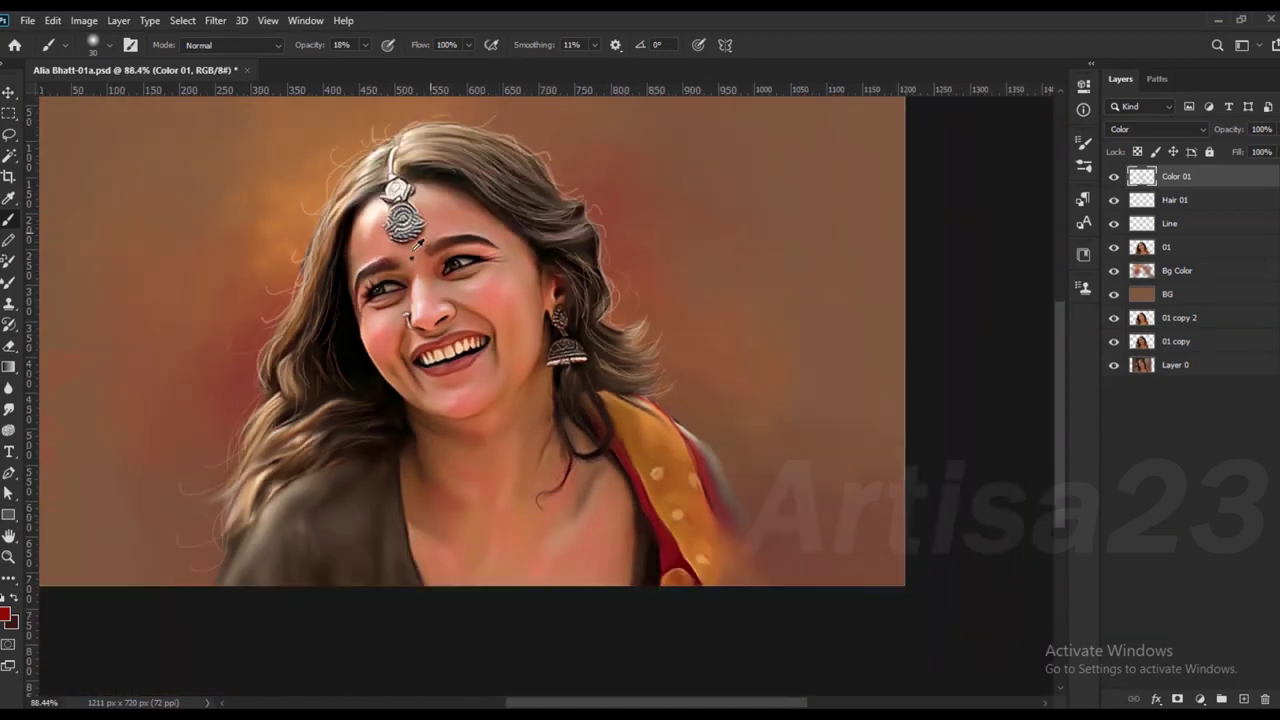
Step: Blend the blush tints with the Smudge tool, then add another empty layer
left_click(9, 389)
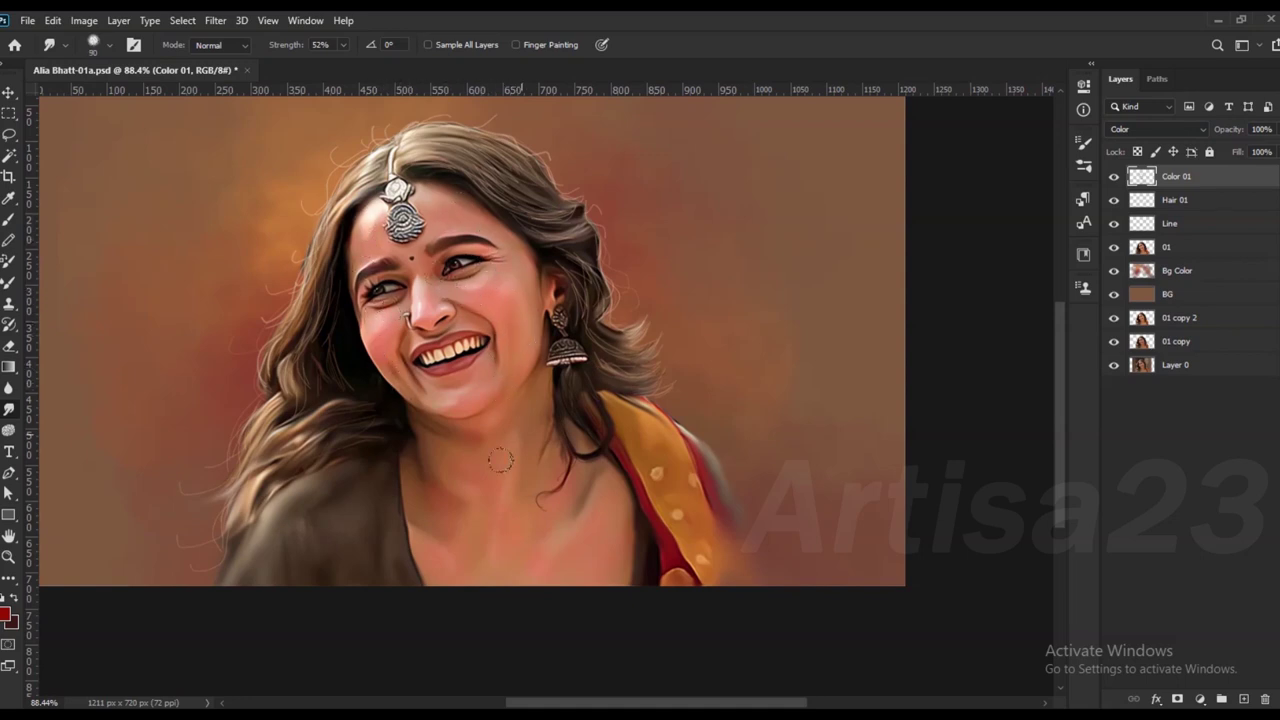
scroll(560, 430, "down", 1)
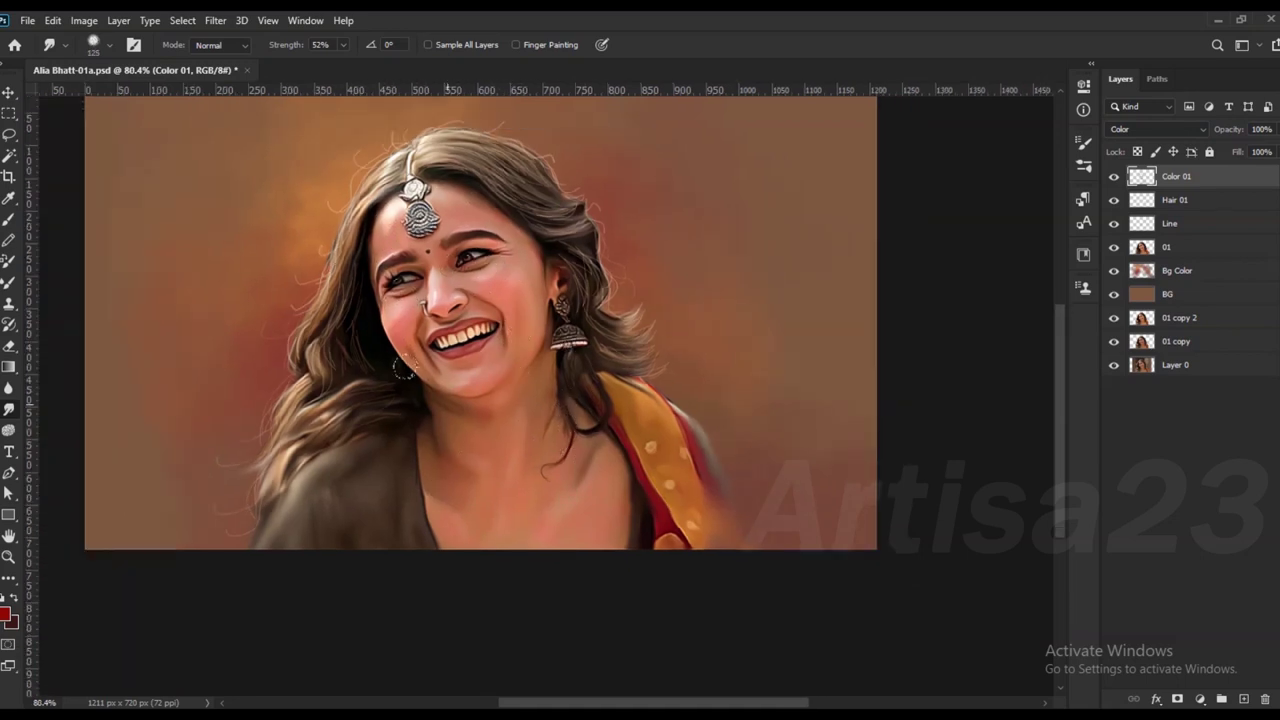
scroll(511, 324, "down", 2)
scroll(511, 324, "down", 1)
scroll(511, 324, "up", 1)
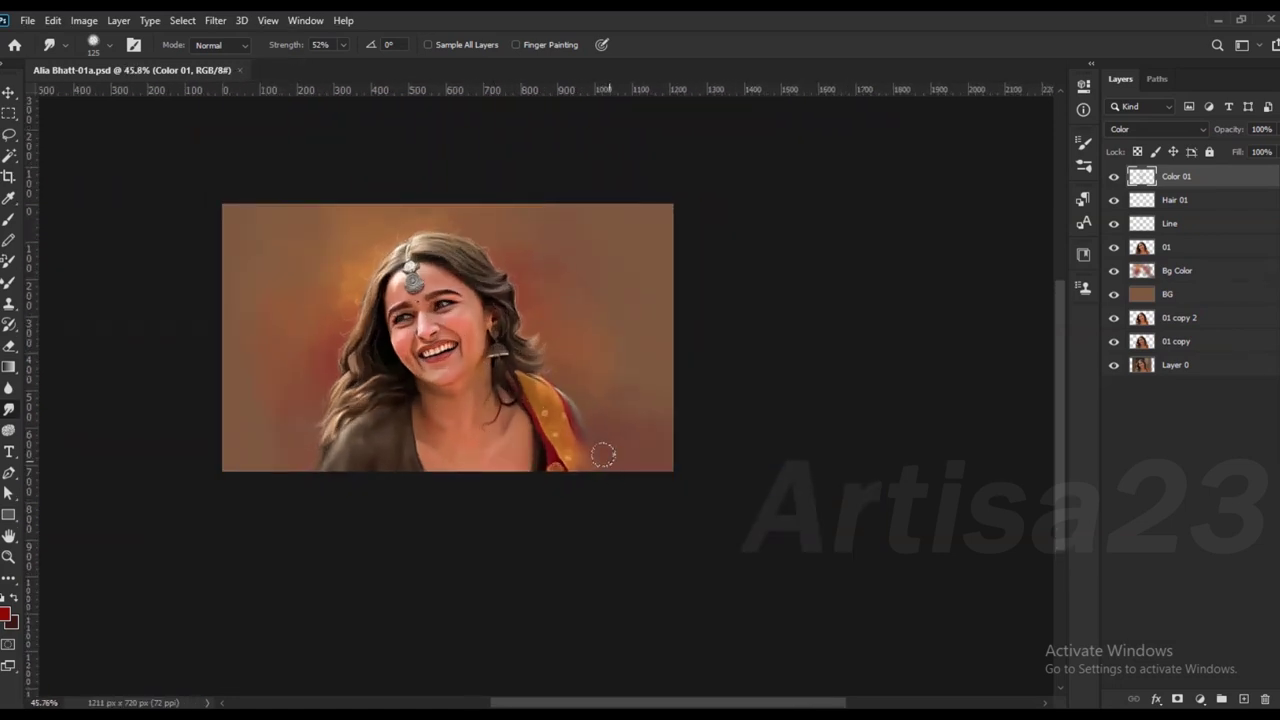
scroll(603, 456, "down", 1)
scroll(603, 456, "up", 1)
left_click(1243, 699)
double_click(1180, 177)
Step: Name the new layer Color 02 and choose an orange foreground colour
type("Color 02")
key("Return")
scroll(509, 395, "up", 1)
key("i")
left_click(5, 614)
left_click_drag(1087, 630, 1087, 612)
left_click(1041, 479)
left_click(1231, 420)
Step: Set Color 02 to Color blending and brush a warm orange tint beside the eye
key("b")
left_click(1153, 129)
left_click(1143, 508)
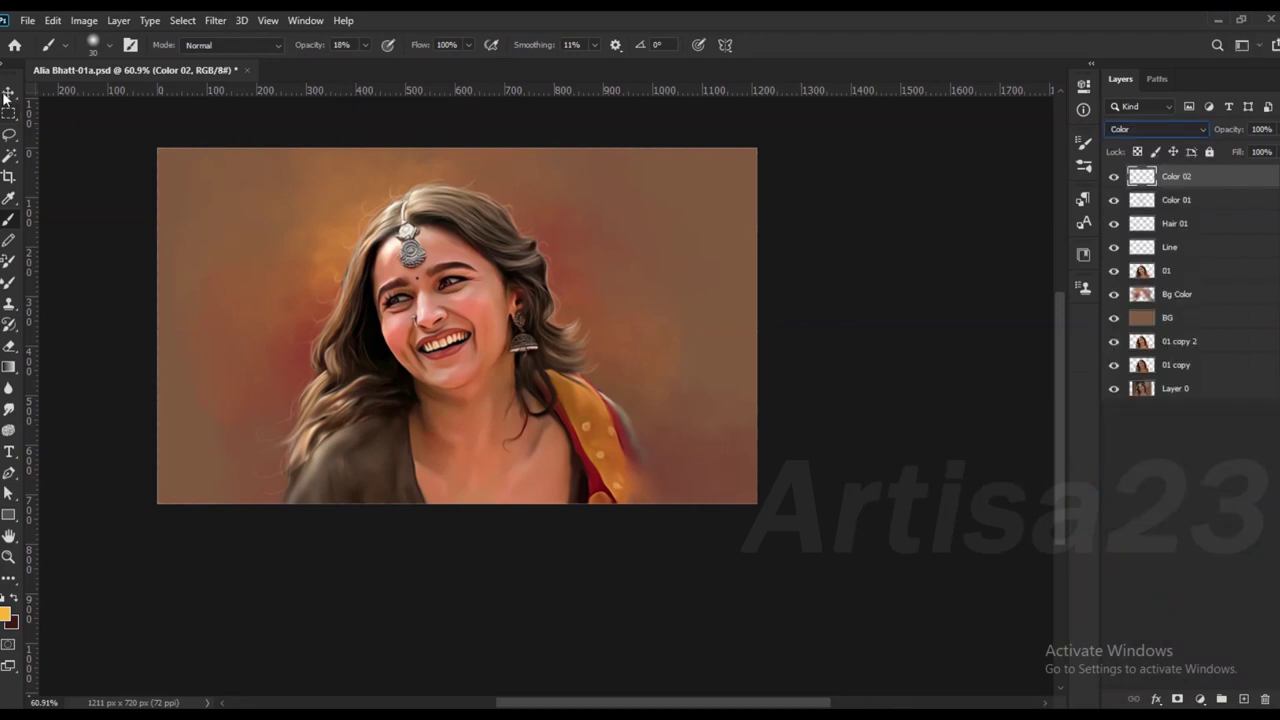
scroll(515, 298, "up", 1)
scroll(486, 282, "up", 1)
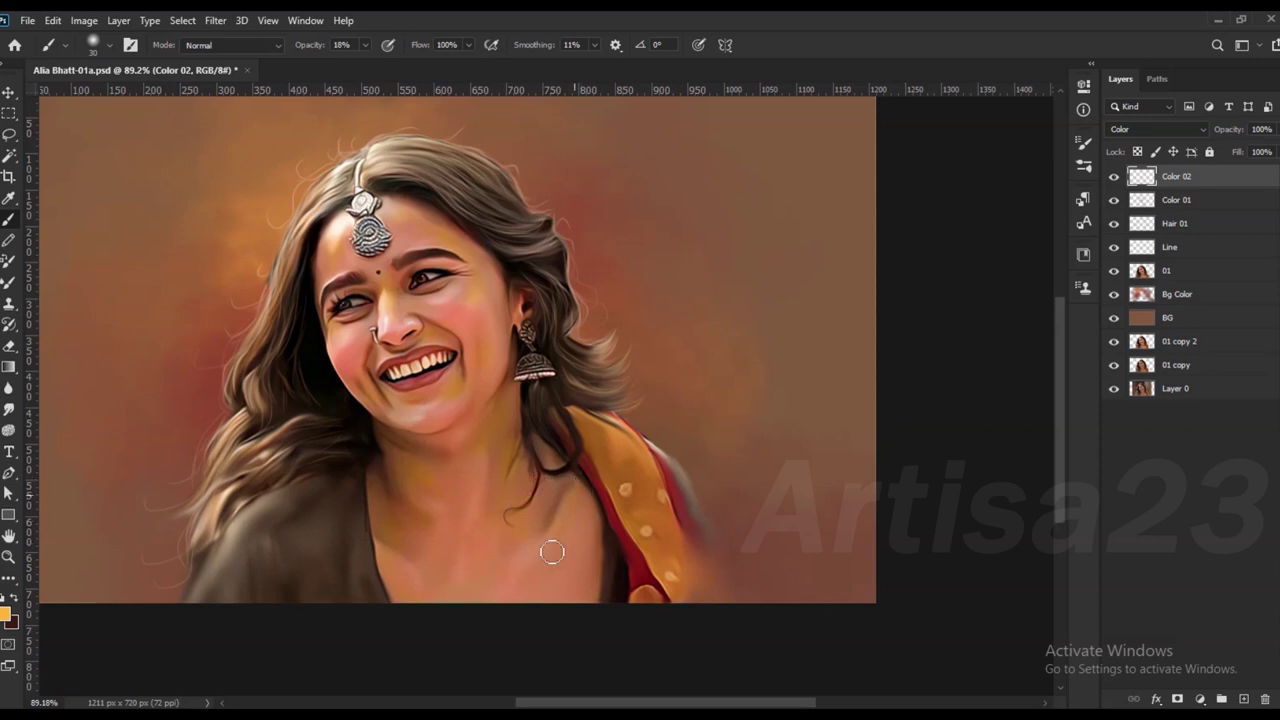
Step: Set the foreground painting colour to light orange (e68d25)
left_click(5, 612)
left_click(1089, 445)
left_click(1060, 503)
left_click(1229, 417)
left_click(5, 614)
left_click(1089, 616)
left_click(1035, 447)
left_click(1212, 423)
Step: Smudge-blend the face colours on Color 02 and add a new layer above it
left_click(9, 409)
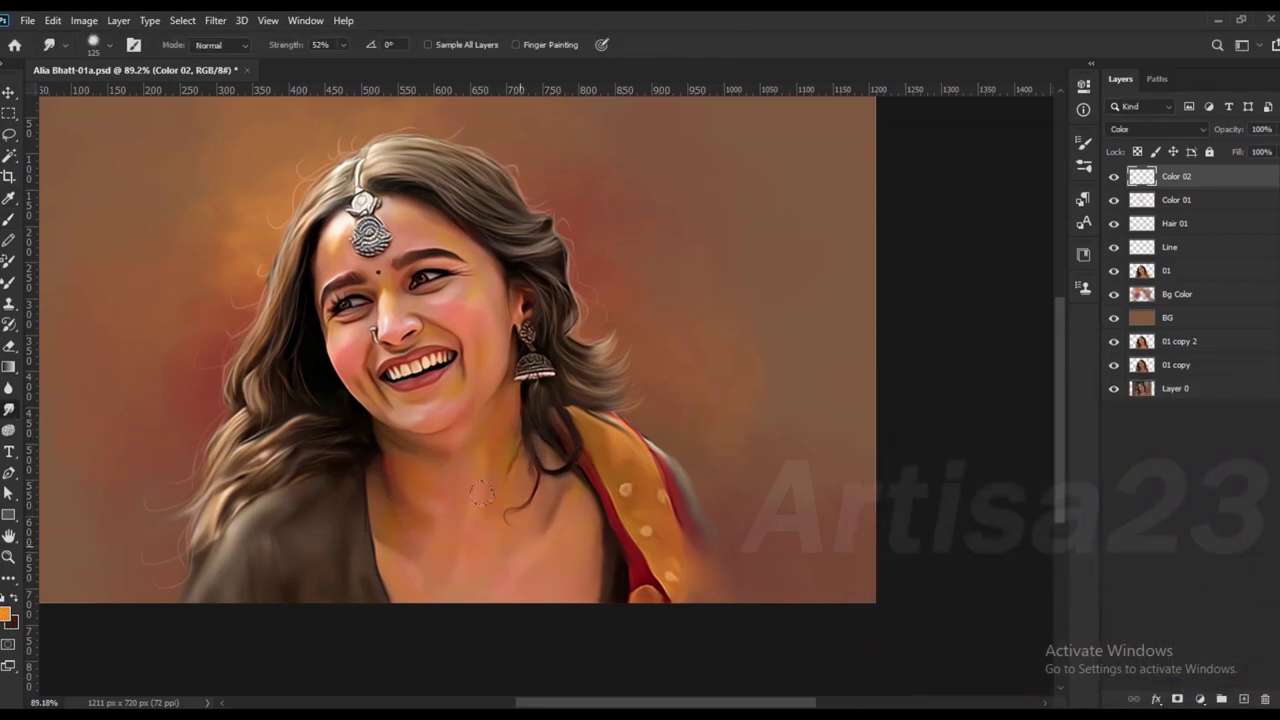
scroll(445, 299, "up", 2)
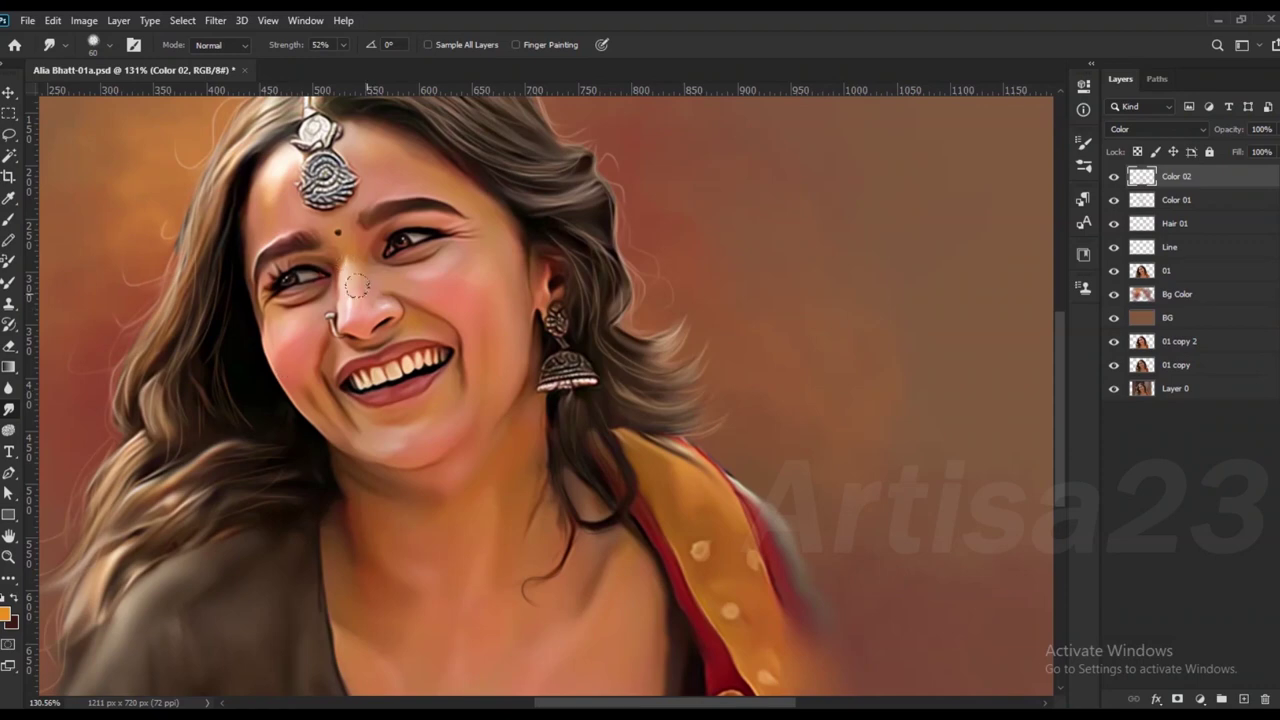
scroll(475, 275, "down", 2)
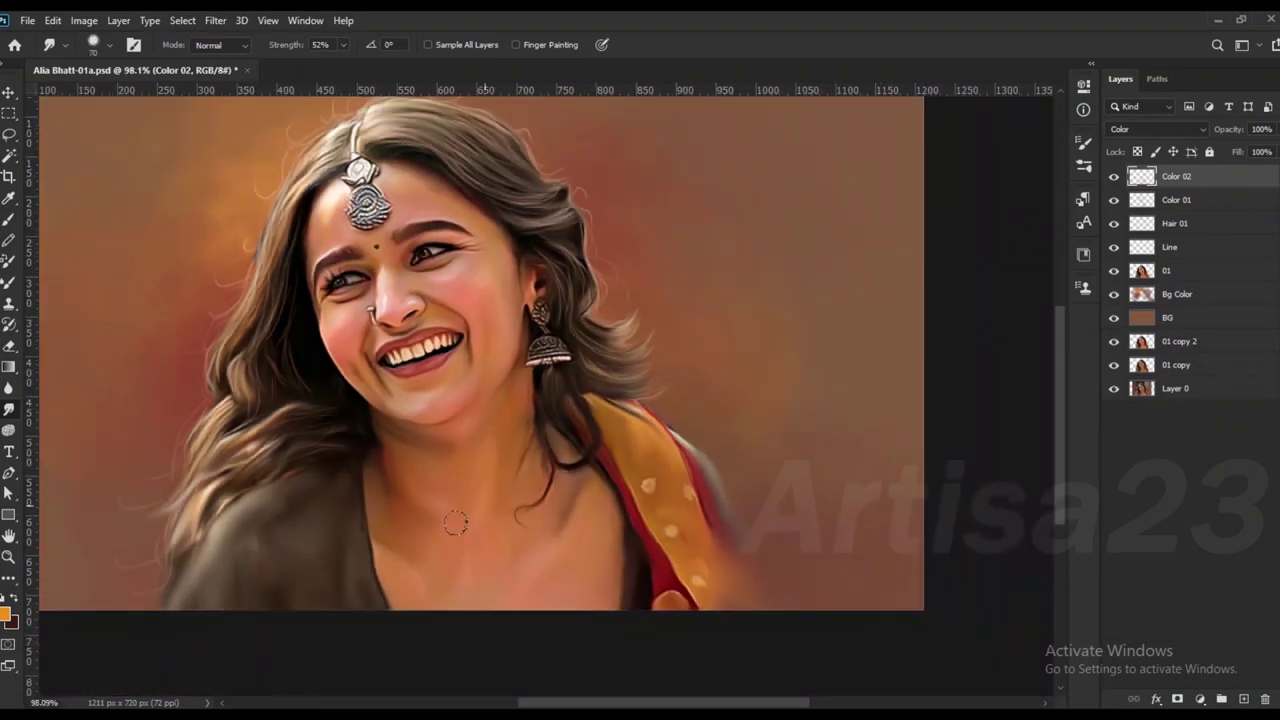
scroll(540, 500, "down", 1)
scroll(477, 423, "down", 1)
scroll(431, 327, "up", 1)
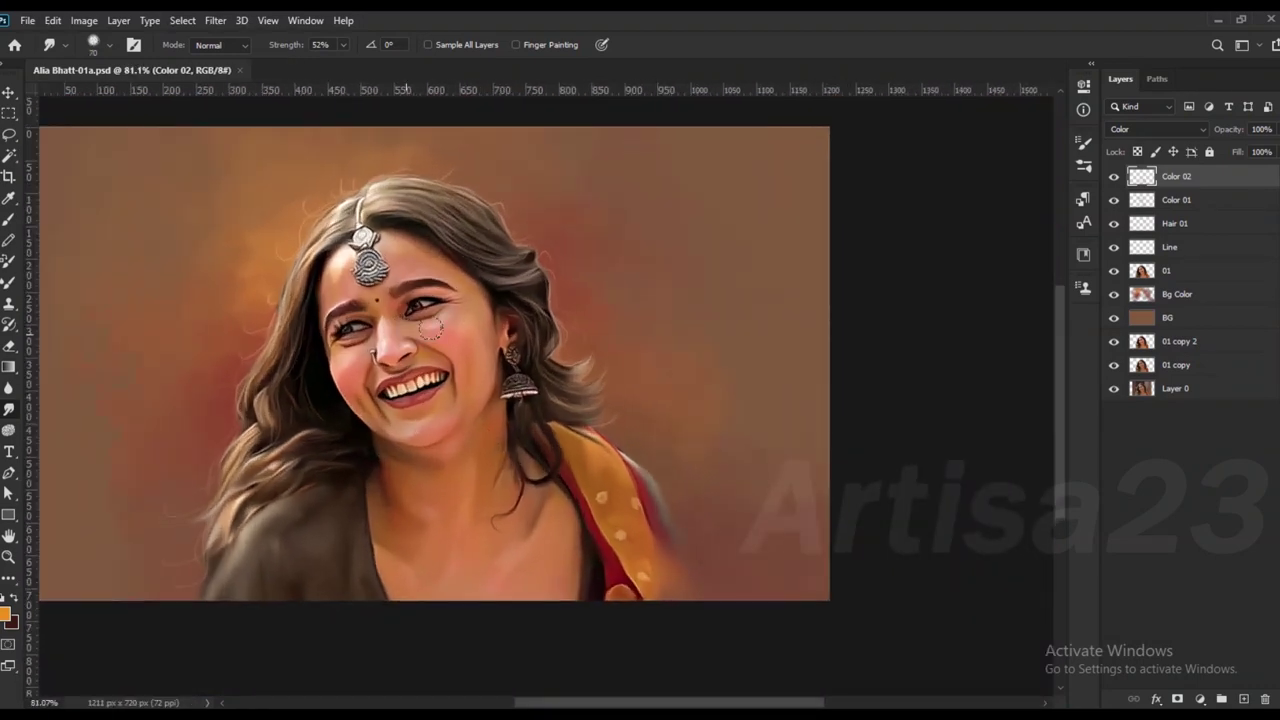
left_click(1244, 700)
Step: Name the new layer Lips and choose a dark red brush colour
double_click(1177, 176)
type("Lips")
key("Return")
scroll(400, 370, "up", 2)
key("b")
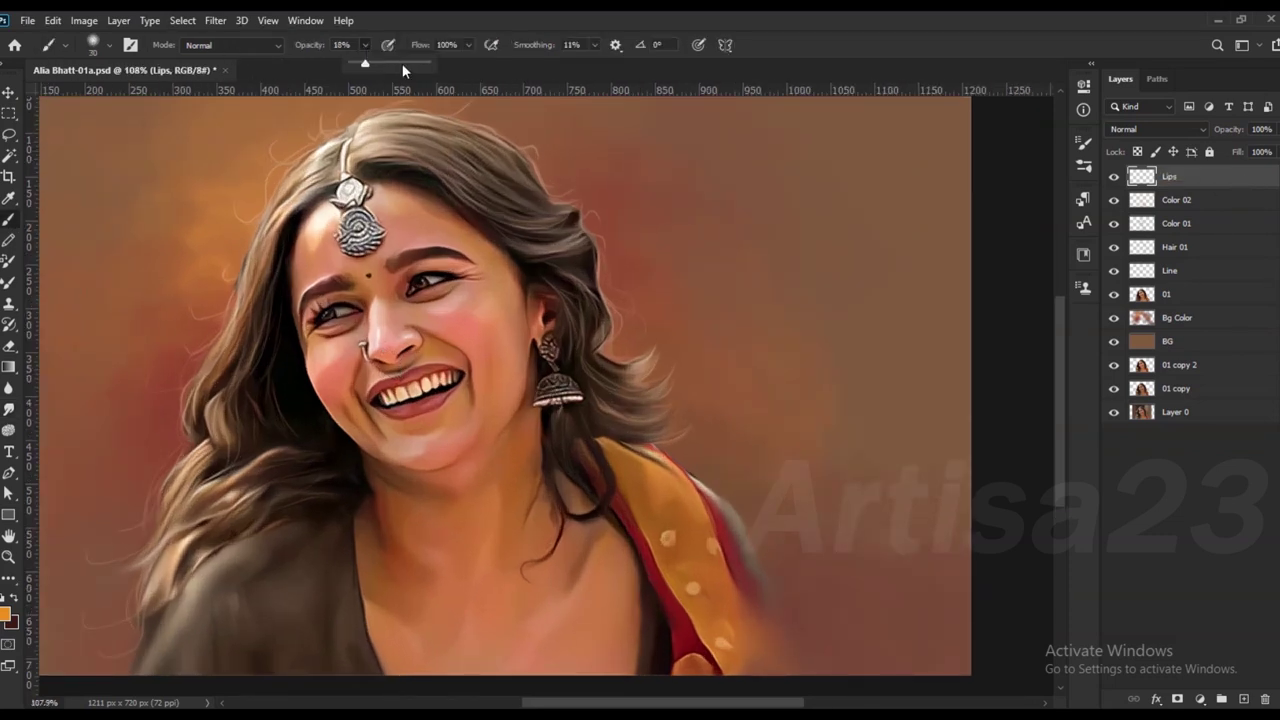
left_click(8, 617)
left_click(1087, 620)
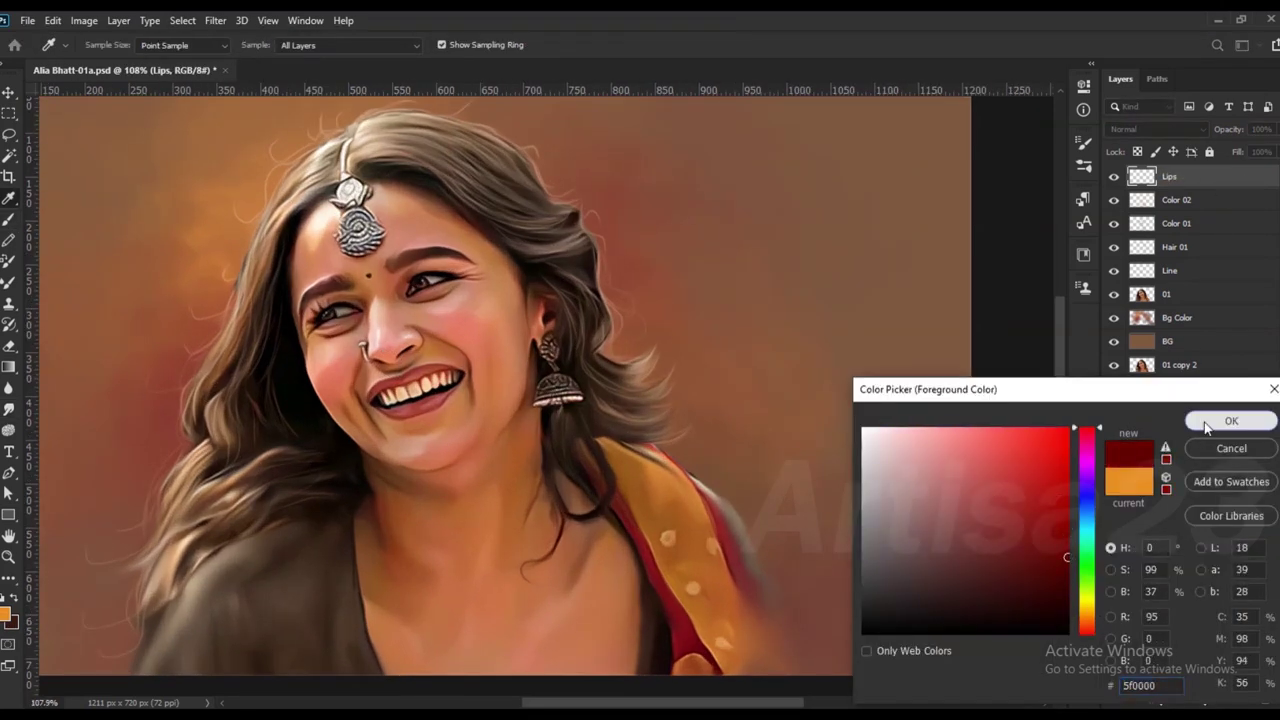
left_click(1229, 420)
Step: Paint the upper and lower lips dark red and set the Lips layer to Soft Light
scroll(452, 380, "up", 3)
scroll(452, 372, "up", 2)
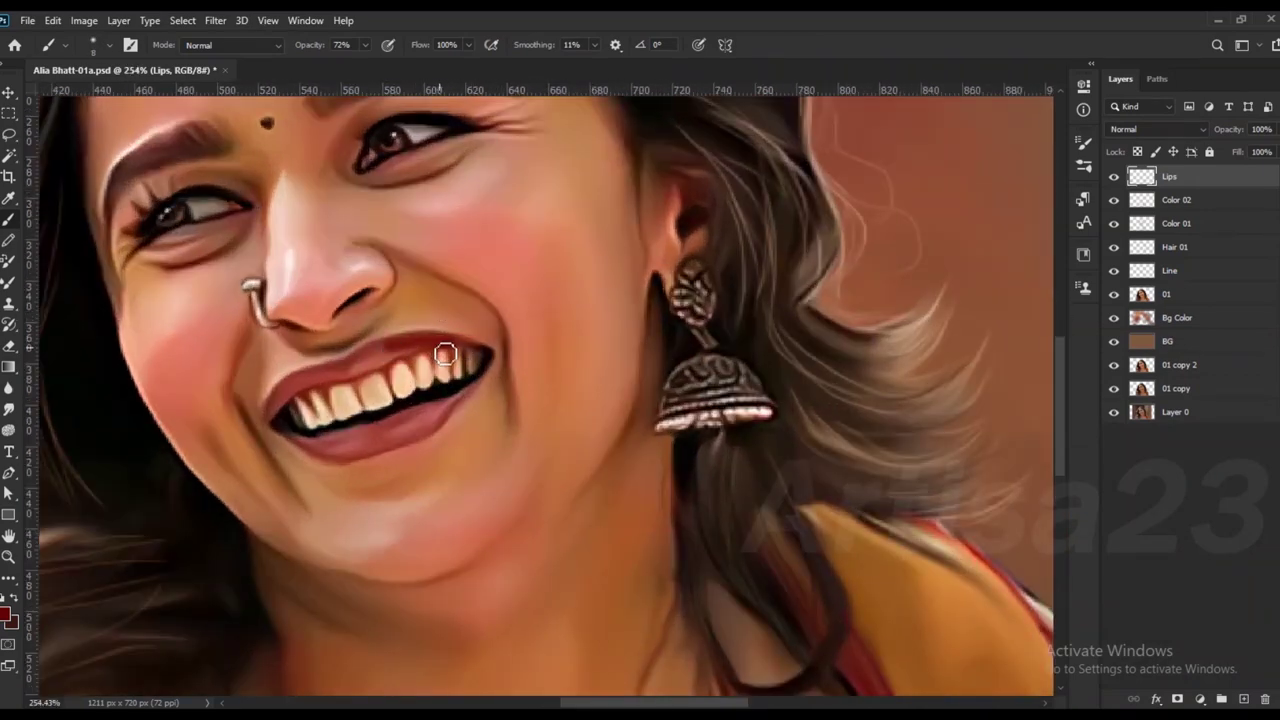
scroll(443, 357, "up", 1)
mouse_move(428, 344)
left_mouse_down()
mouse_move(355, 360)
mouse_move(243, 414)
left_mouse_up()
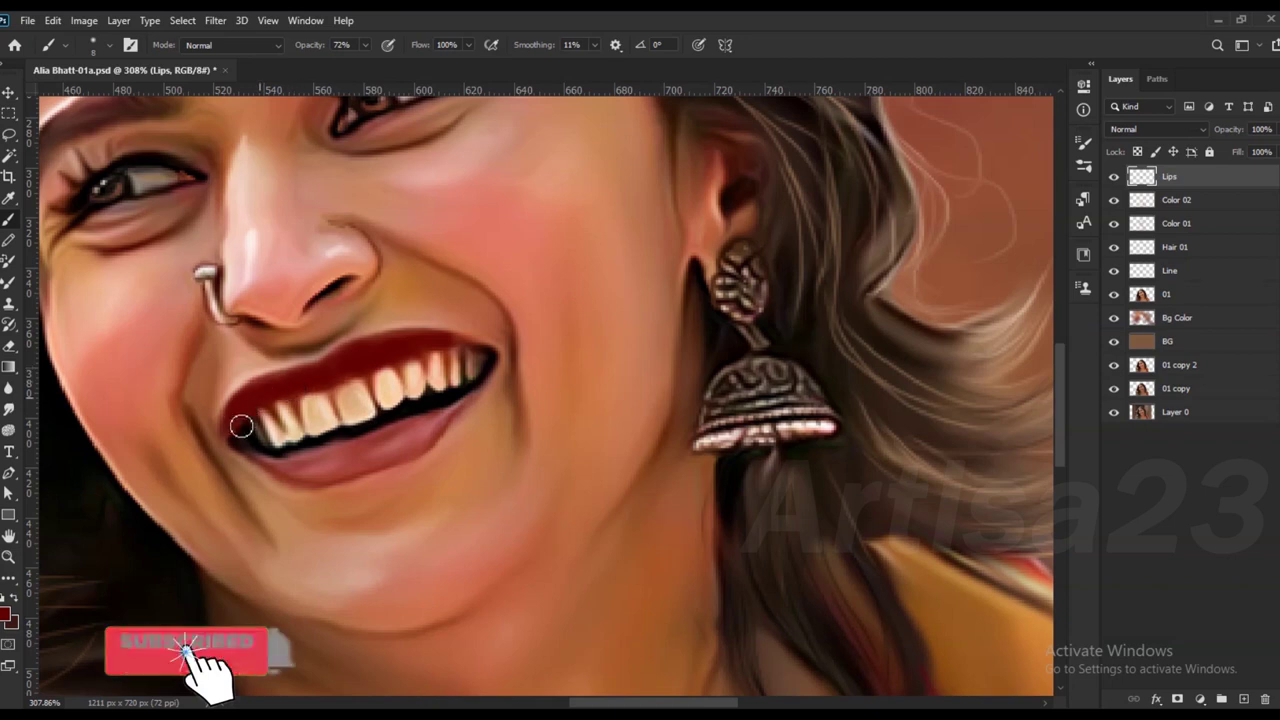
mouse_move(468, 404)
left_mouse_down()
mouse_move(400, 449)
mouse_move(429, 423)
mouse_move(339, 459)
mouse_move(408, 446)
mouse_move(466, 397)
mouse_move(354, 474)
mouse_move(317, 474)
mouse_move(276, 450)
mouse_move(283, 471)
mouse_move(435, 418)
left_mouse_up()
left_click(1155, 129)
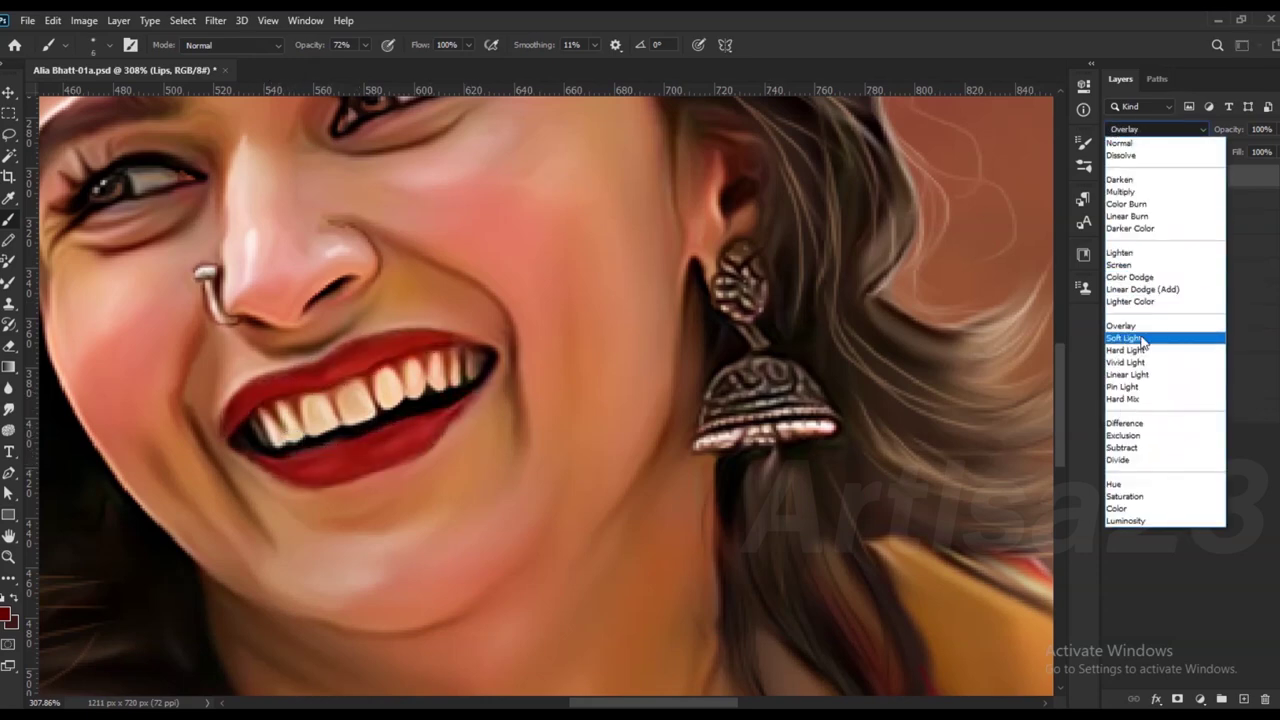
left_click(1124, 338)
key("ctrl+0")
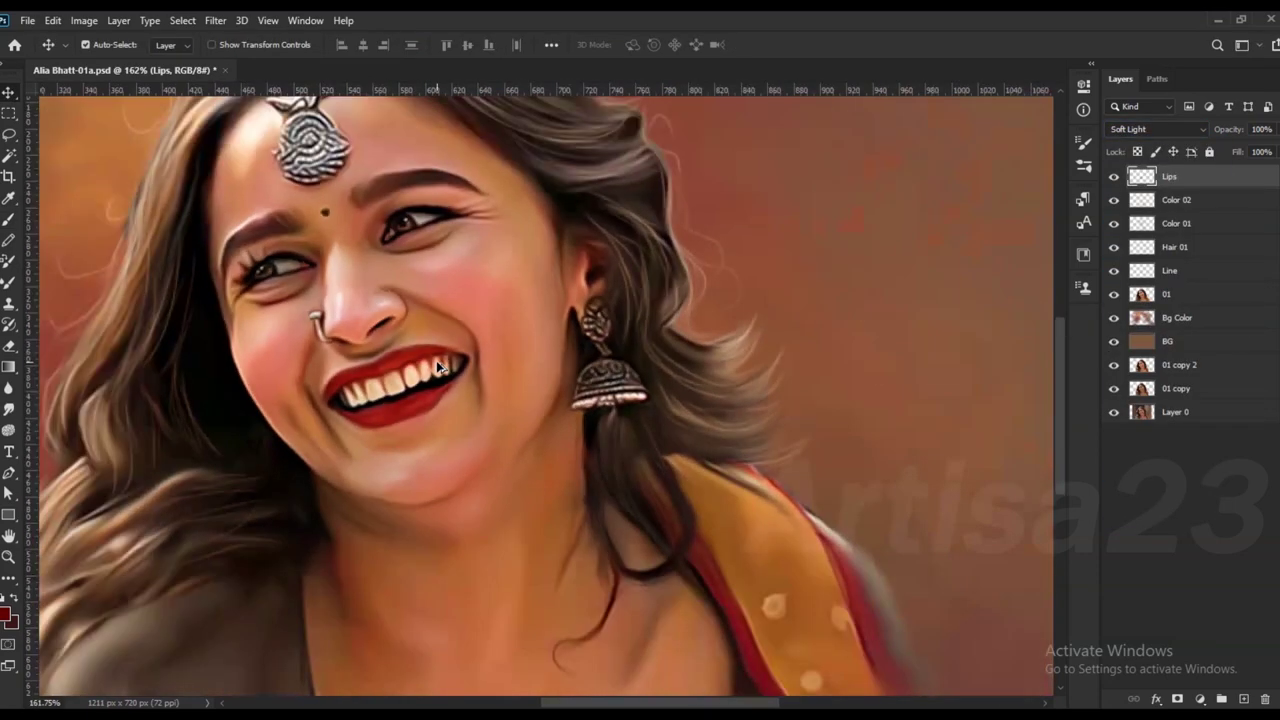
left_click(84, 20)
Step: Shift the Lips layer's hue and push its colour balance toward red
left_click(285, 150)
left_click_drag(1054, 519, 1005, 521)
left_click(1236, 441)
left_click(84, 20)
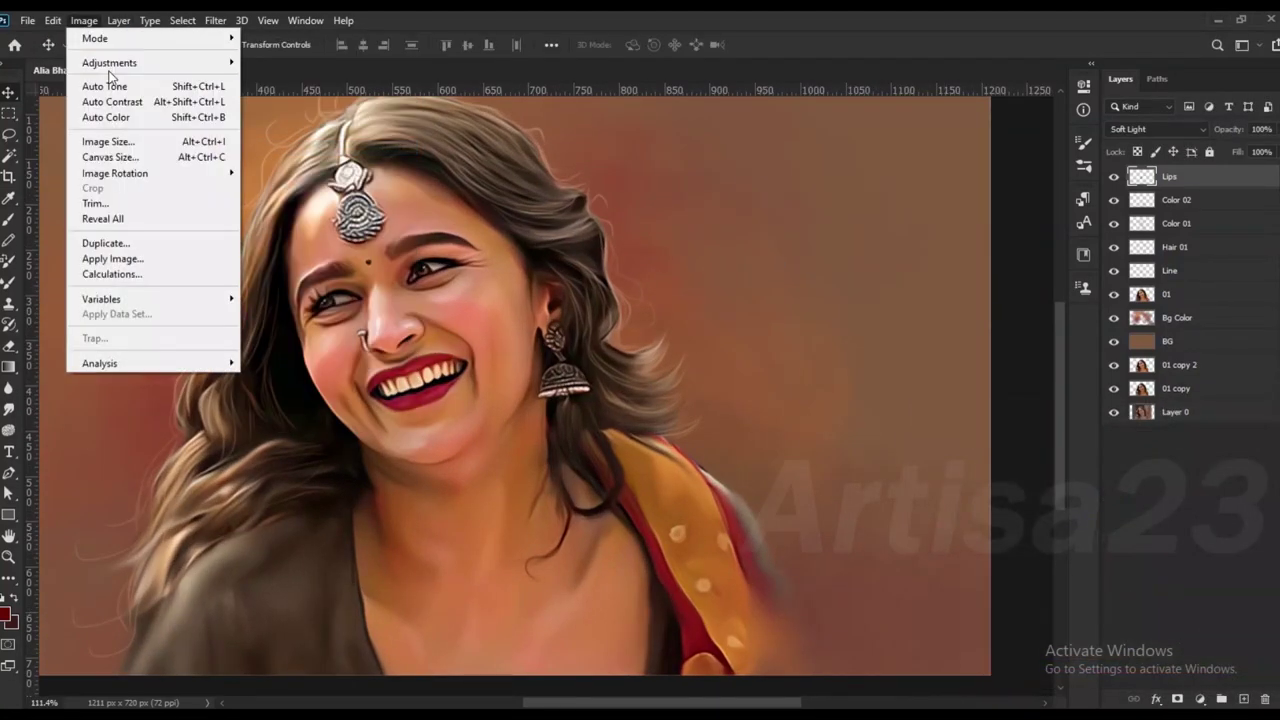
left_click(329, 166)
left_click_drag(588, 541, 622, 541)
left_click(758, 505)
Step: Turn the lips more pink-magenta with Hue/Saturation and brighten their midtones with Curves
left_click(84, 20)
left_click(285, 148)
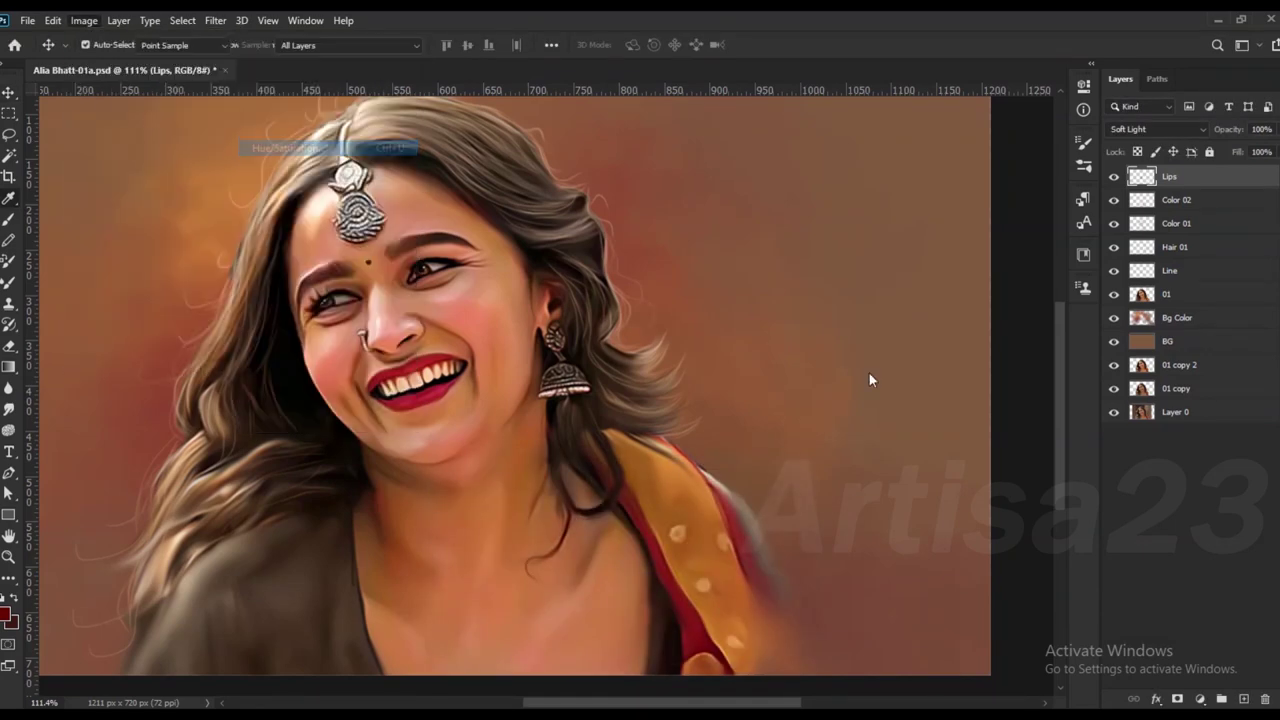
left_click_drag(1023, 528, 1023, 528)
left_click(1234, 440)
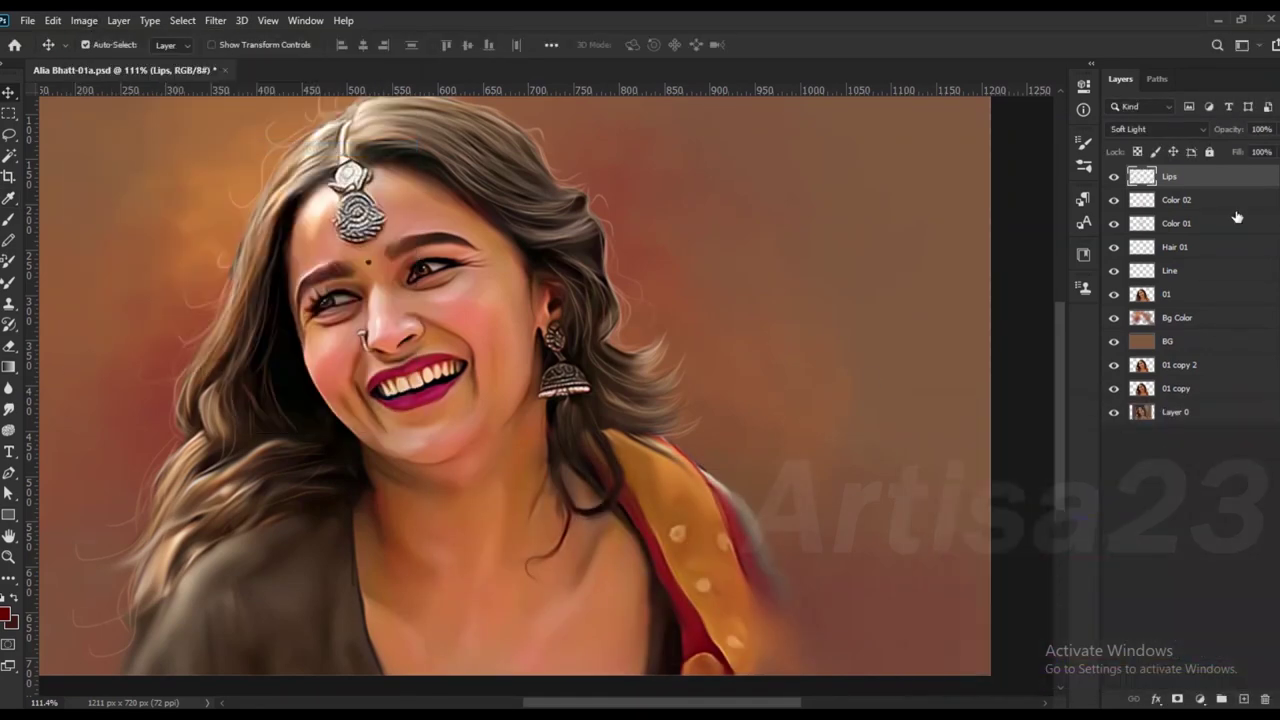
left_click(1114, 178)
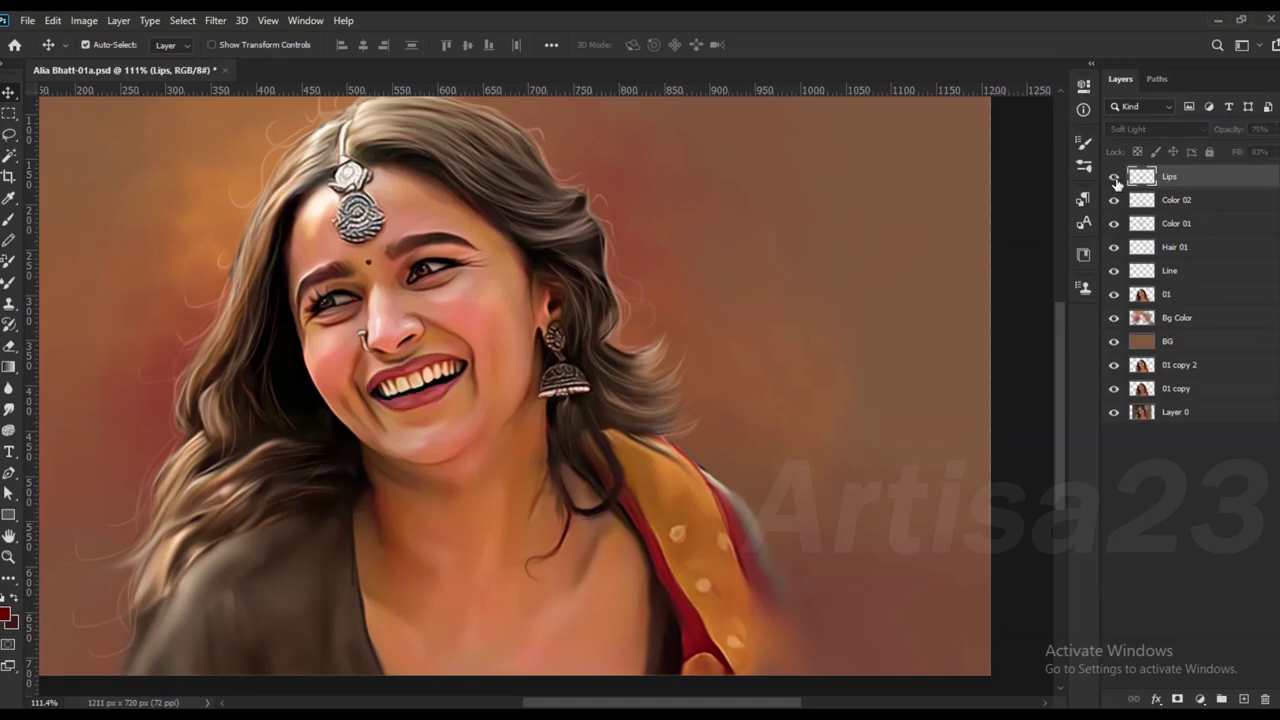
scroll(428, 350, "up", 2)
left_click(84, 20)
left_click(285, 97)
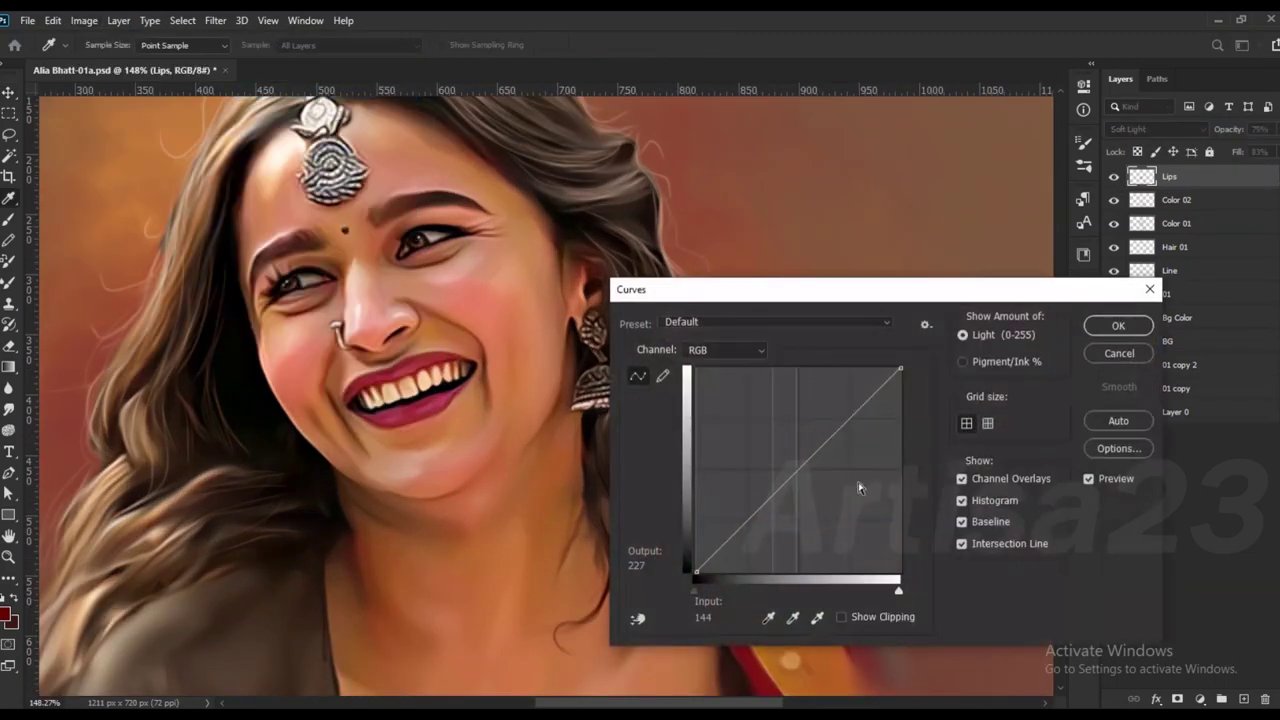
left_click_drag(776, 492, 773, 456)
left_click(1097, 325)
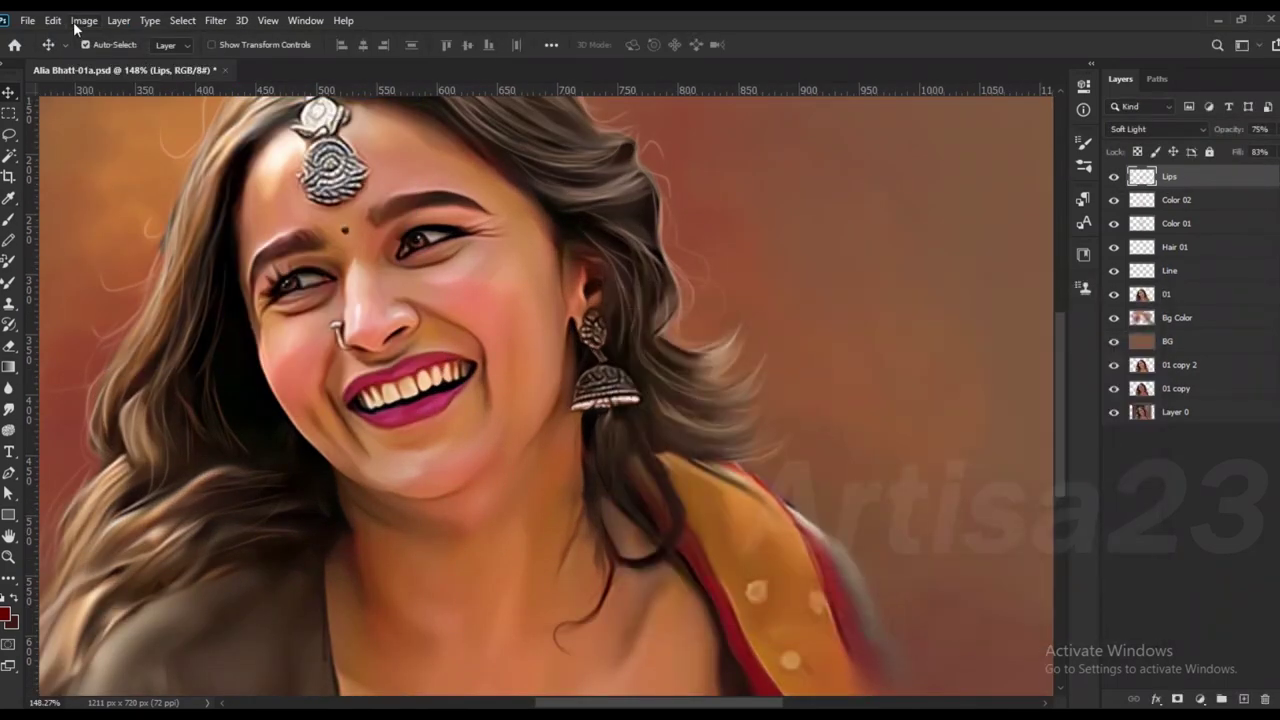
Step: Set the lips' hue to +29 and their Levels input range to 13–226
left_click(84, 20)
left_click(290, 143)
mouse_move(1054, 519)
left_mouse_down()
mouse_move(1094, 523)
mouse_move(1006, 520)
mouse_move(1073, 516)
mouse_move(1045, 514)
left_mouse_up()
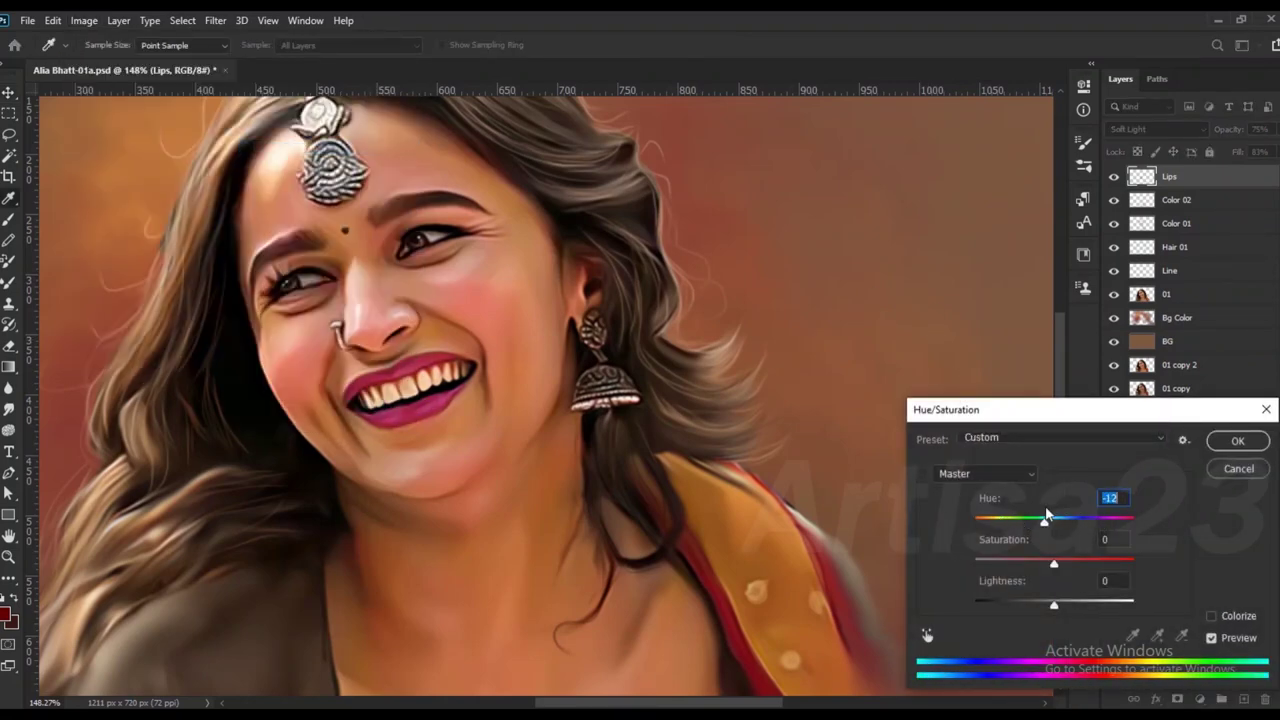
left_click(1238, 441)
left_click(84, 20)
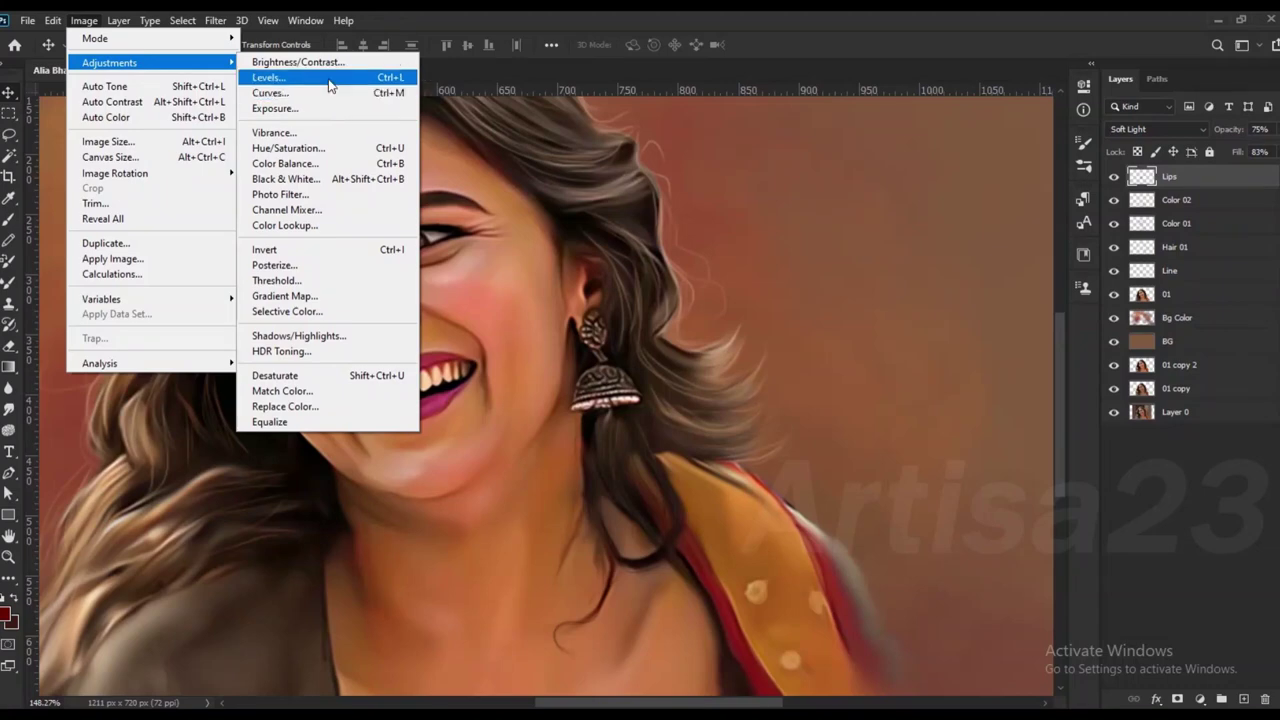
left_click(290, 75)
left_click_drag(685, 428, 689, 428)
left_click_drag(884, 427, 862, 428)
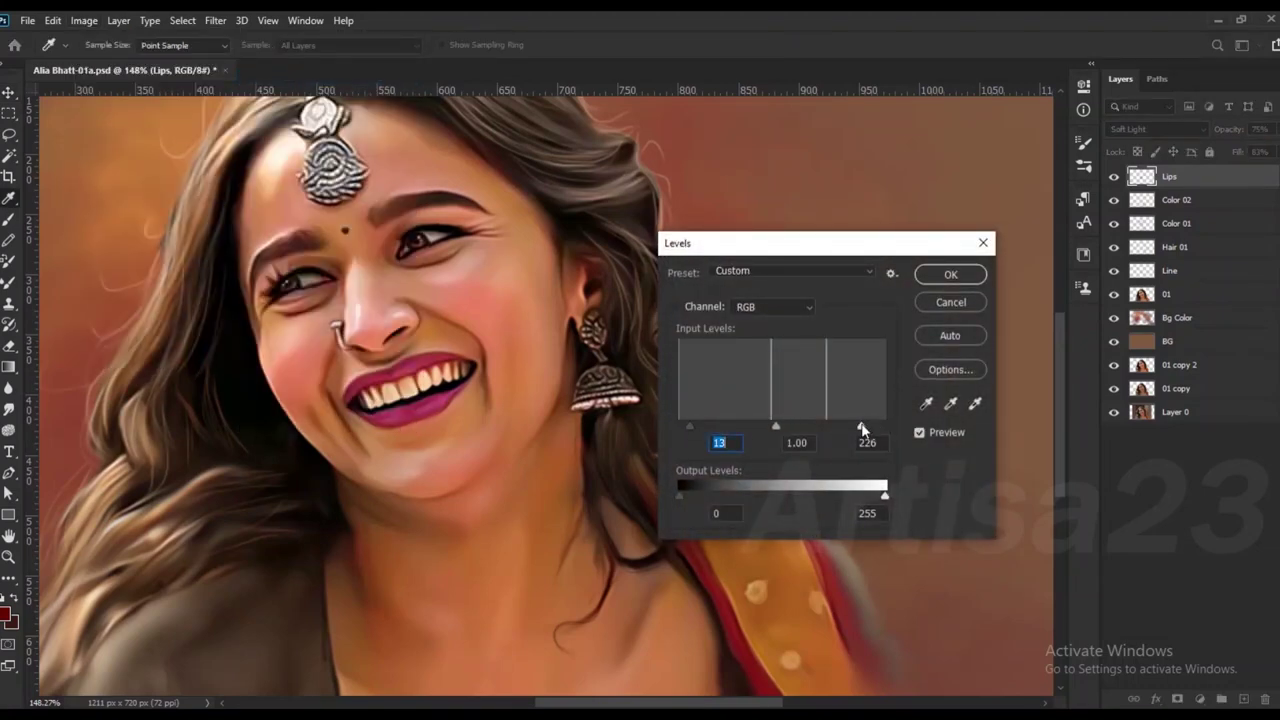
left_click(950, 274)
key("v")
key("ctrl+0")
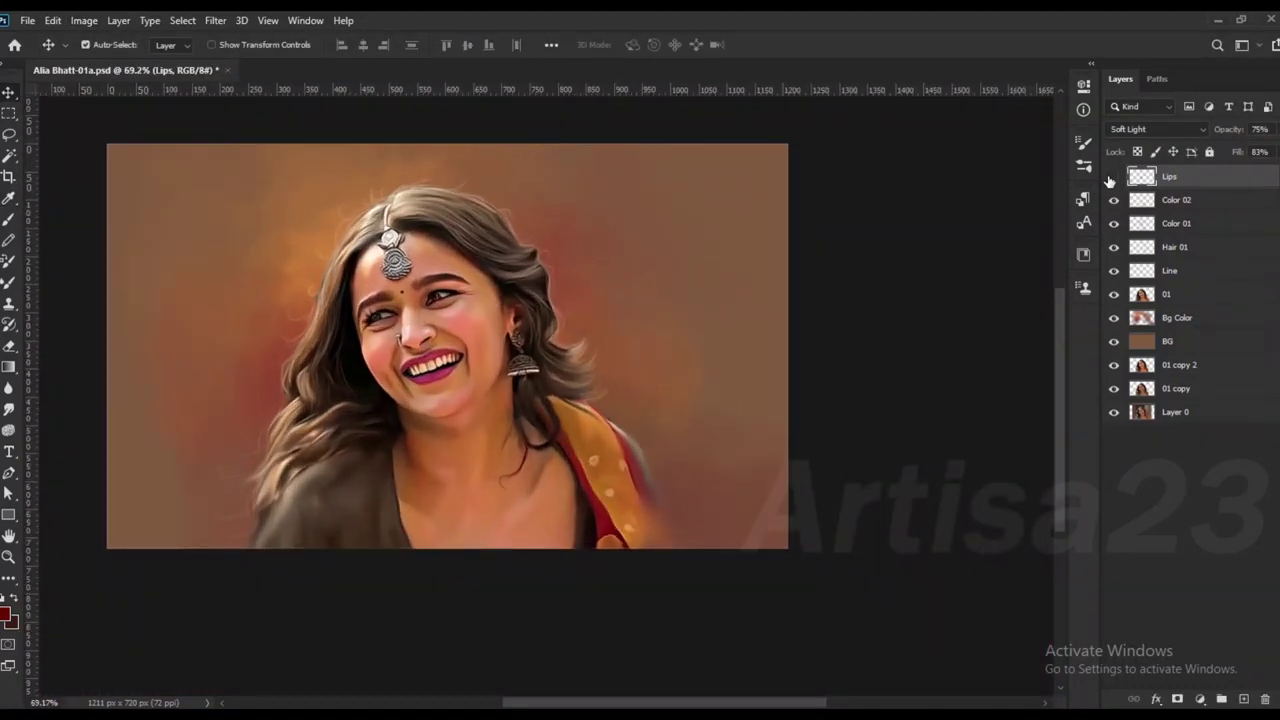
scroll(710, 267, "up", 2)
Step: Push the lips' midtones +60 toward red with Color Balance and add a new layer
left_click(84, 20)
left_click(320, 158)
left_click_drag(584, 542, 633, 542)
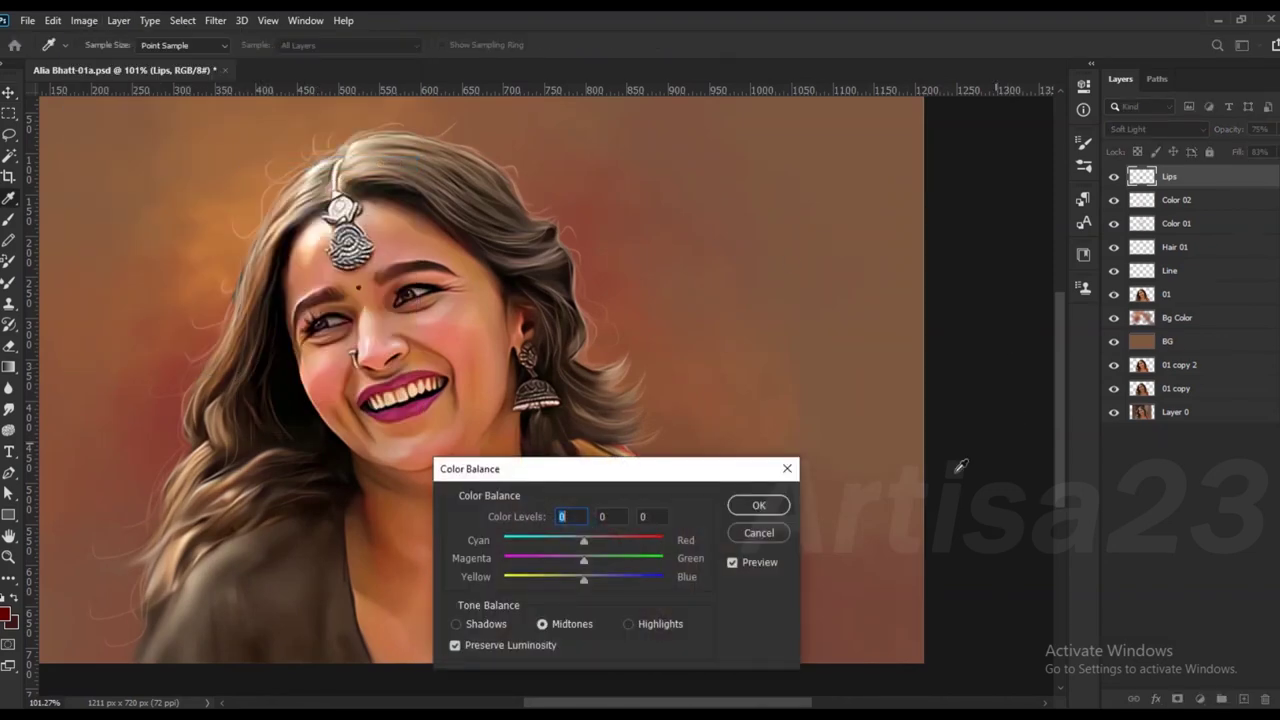
left_click(759, 505)
key("v")
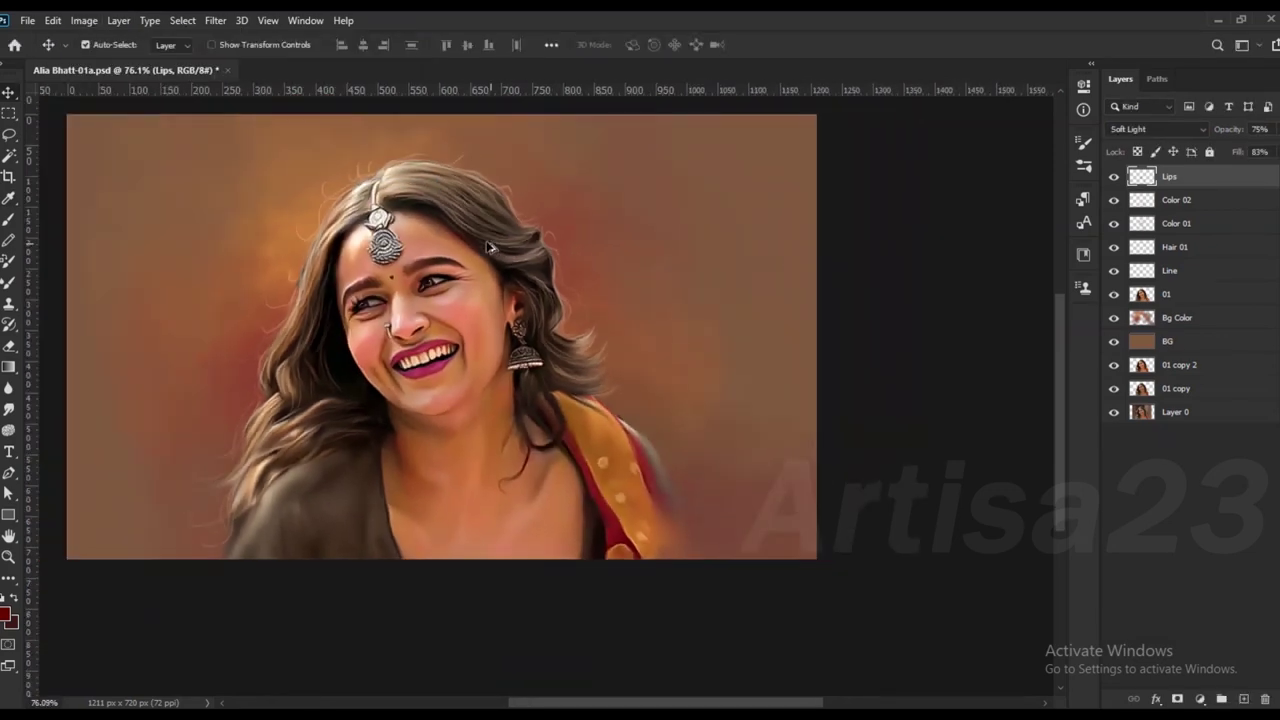
scroll(393, 408, "down", 2)
scroll(393, 408, "up", 2)
scroll(393, 408, "up", 3)
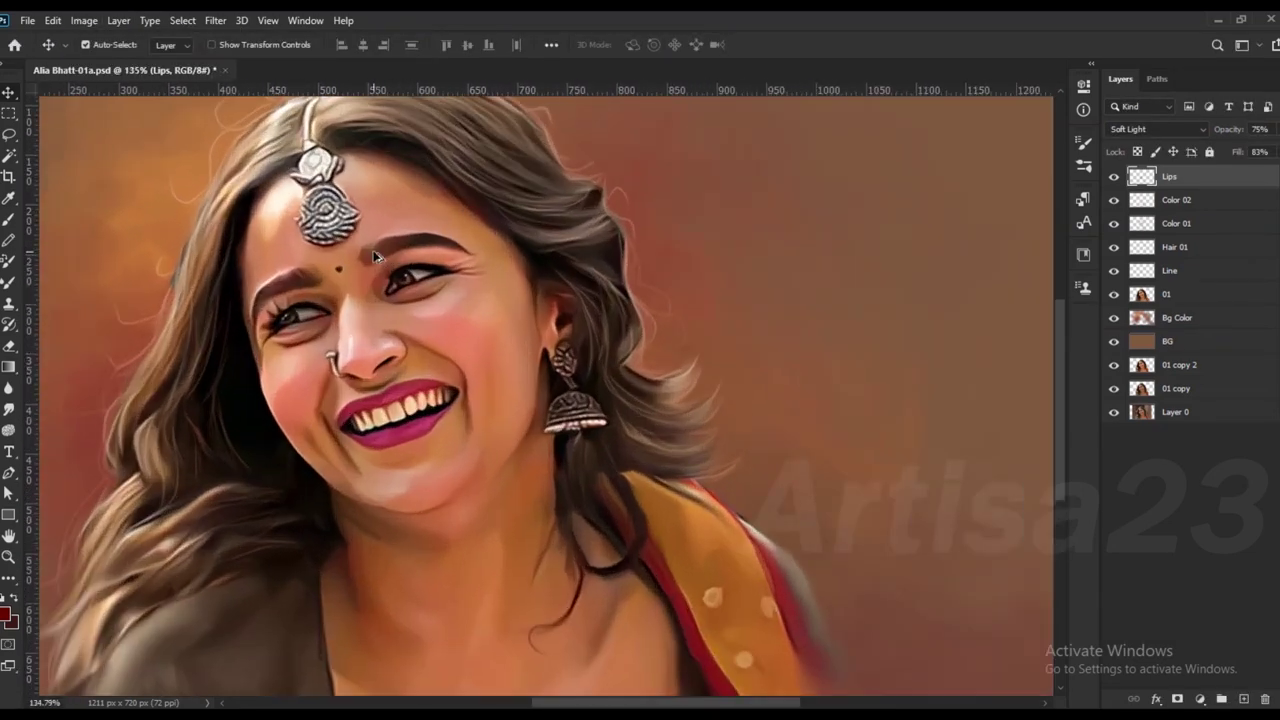
left_click(1243, 699)
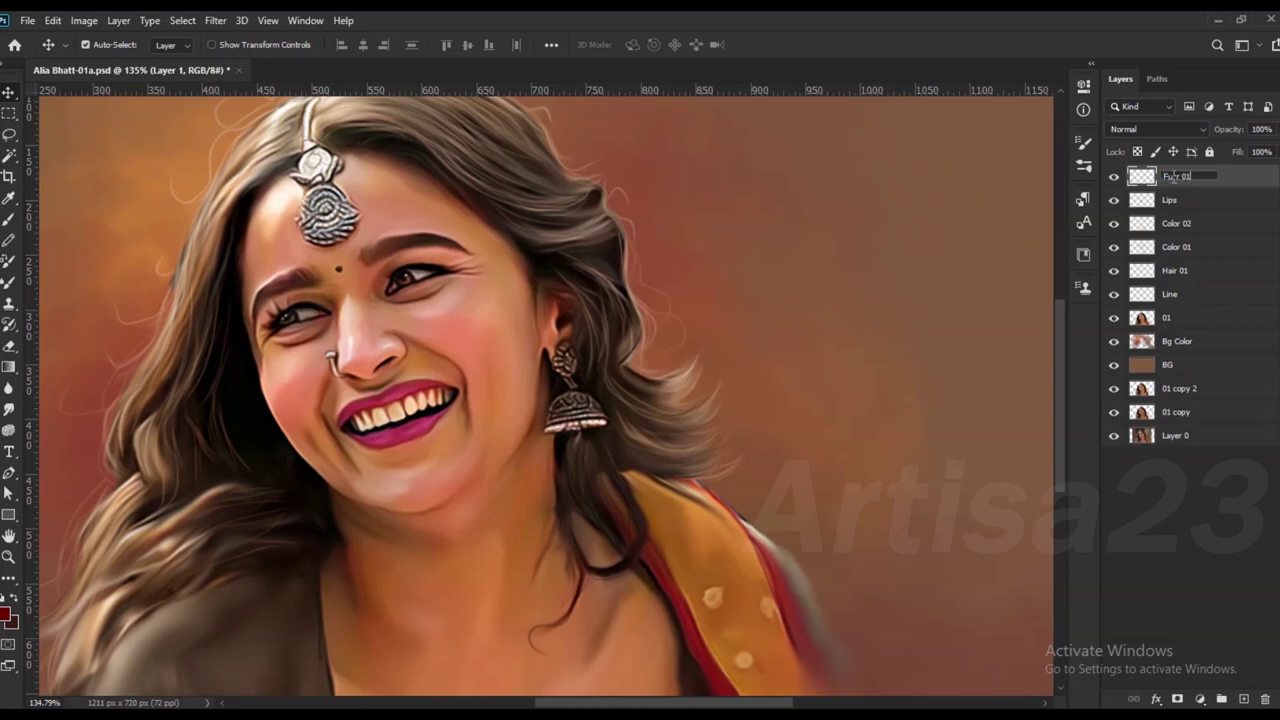
Step: Set the brush to 72% opacity and paint extra eyelashes on the left eye
key("b")
scroll(430, 270, "up", 2)
scroll(440, 265, "up", 2)
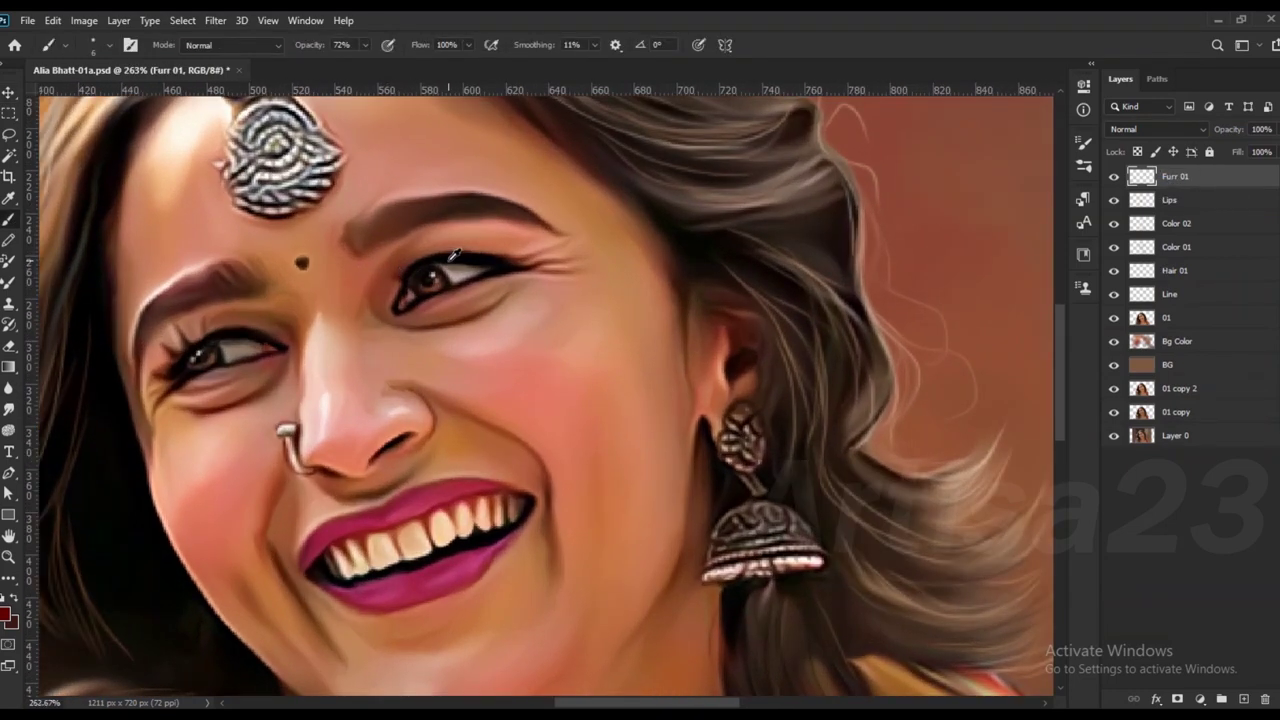
left_click(130, 45)
scroll(198, 330, "up", 3)
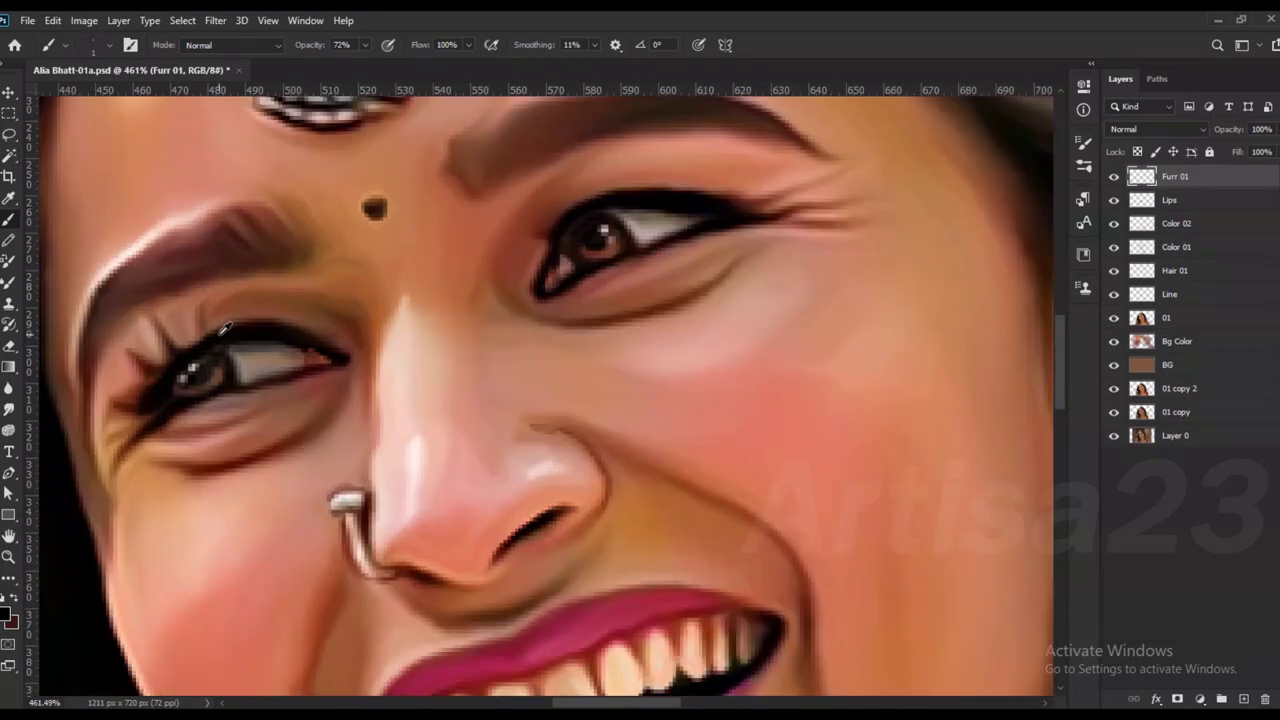
scroll(230, 345, "up", 4)
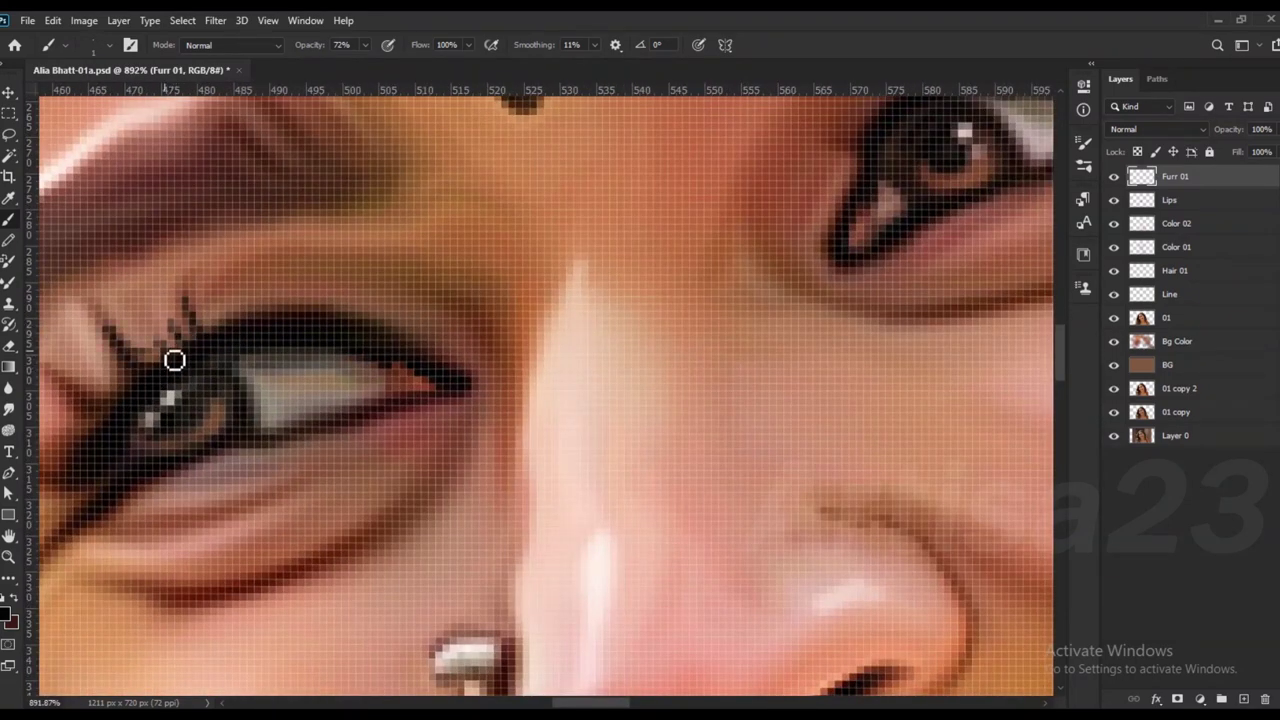
scroll(195, 365, "down", 2)
mouse_move(90, 375)
left_mouse_down()
mouse_move(134, 417)
mouse_move(94, 449)
mouse_move(134, 457)
left_mouse_up()
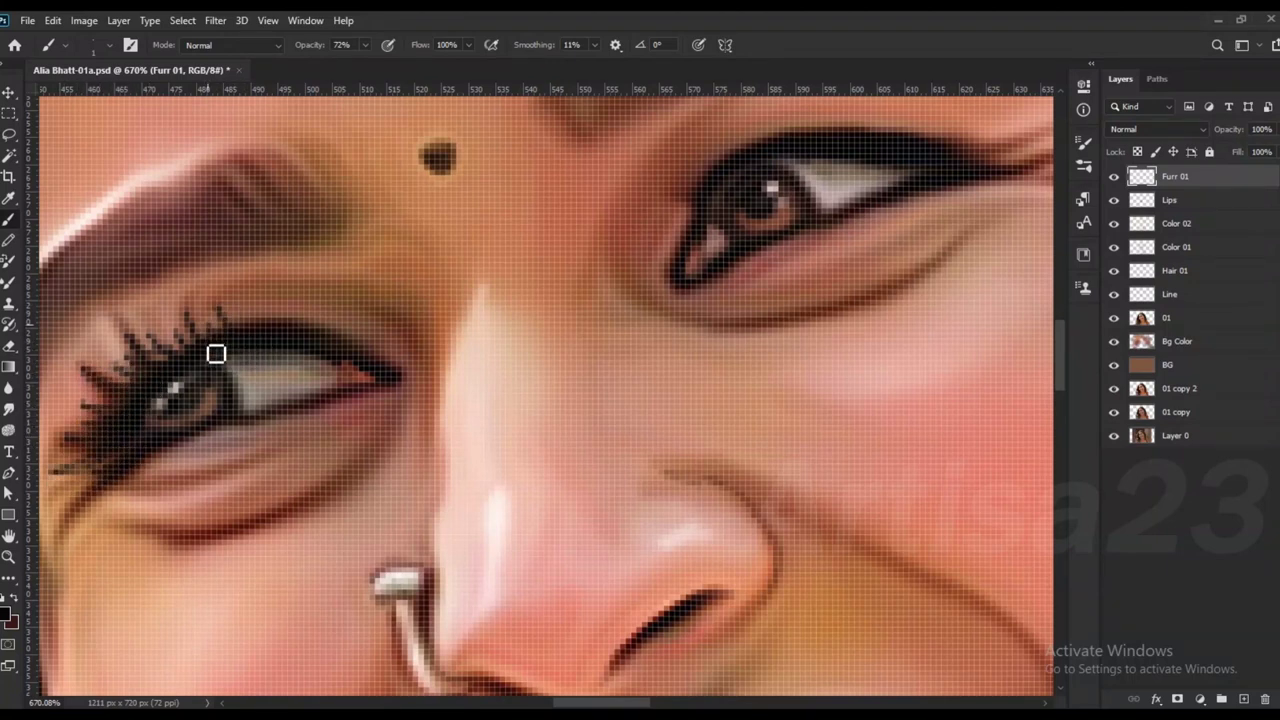
scroll(182, 365, "down", 2)
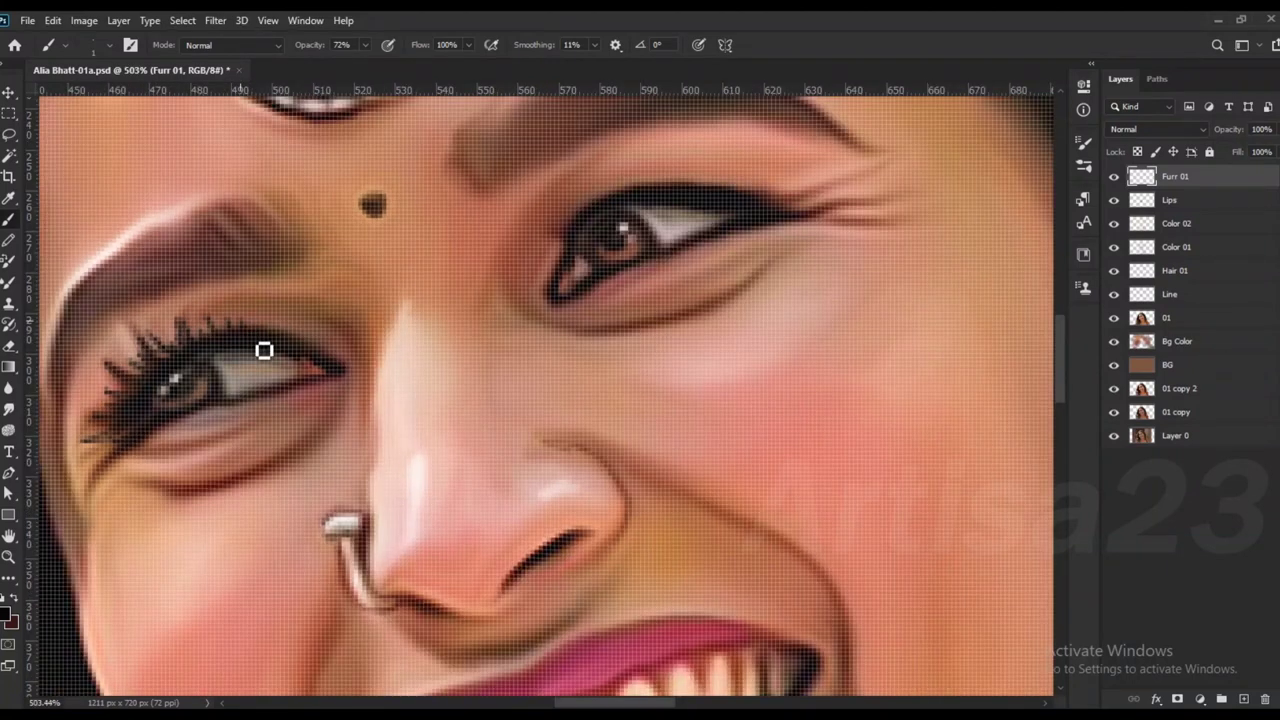
scroll(263, 350, "down", 3)
scroll(463, 289, "up", 5)
Step: Add short fine lashes above the outer and inner upper eyelid
mouse_move(460, 292)
left_mouse_down()
mouse_move(452, 278)
mouse_move(500, 262)
left_mouse_up()
mouse_move(515, 298)
left_mouse_down()
mouse_move(518, 284)
mouse_move(546, 290)
left_mouse_up()
left_click_drag(552, 302, 556, 288)
mouse_move(442, 292)
left_mouse_down()
mouse_move(445, 267)
mouse_move(417, 268)
left_mouse_up()
left_click_drag(330, 300, 327, 270)
left_click_drag(300, 310, 296, 288)
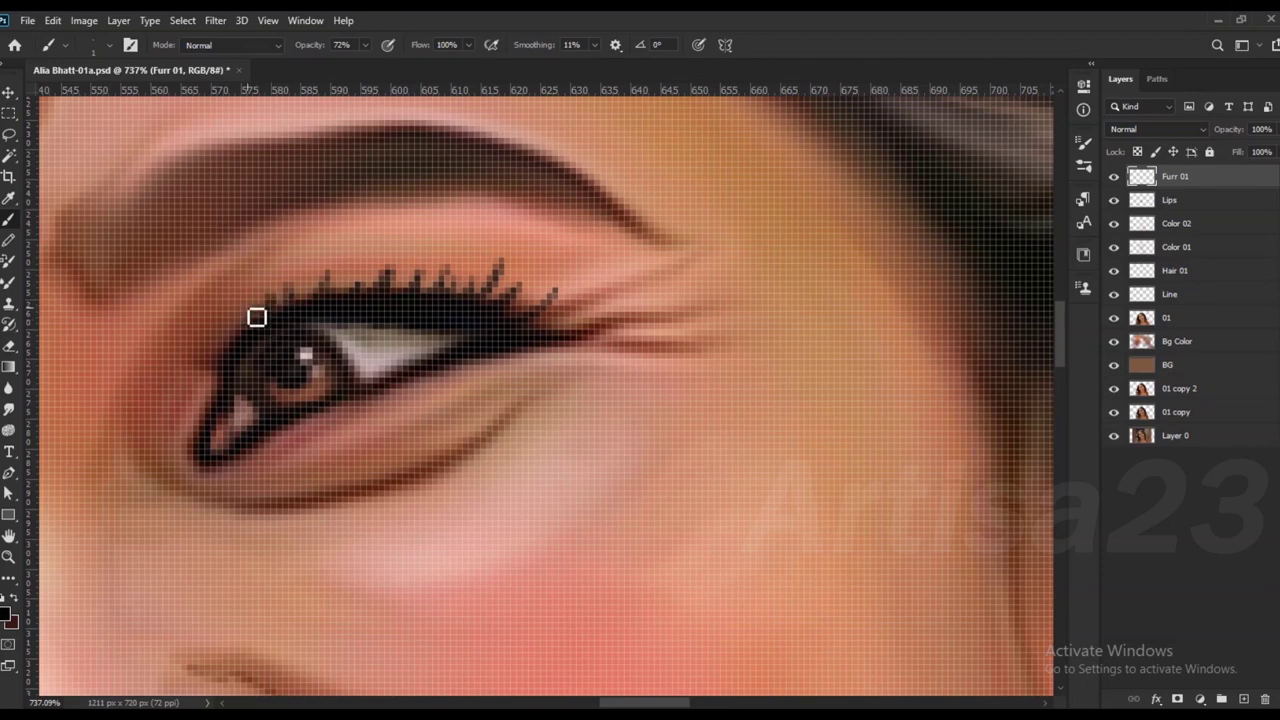
scroll(589, 311, "down", 2)
scroll(594, 295, "down", 1)
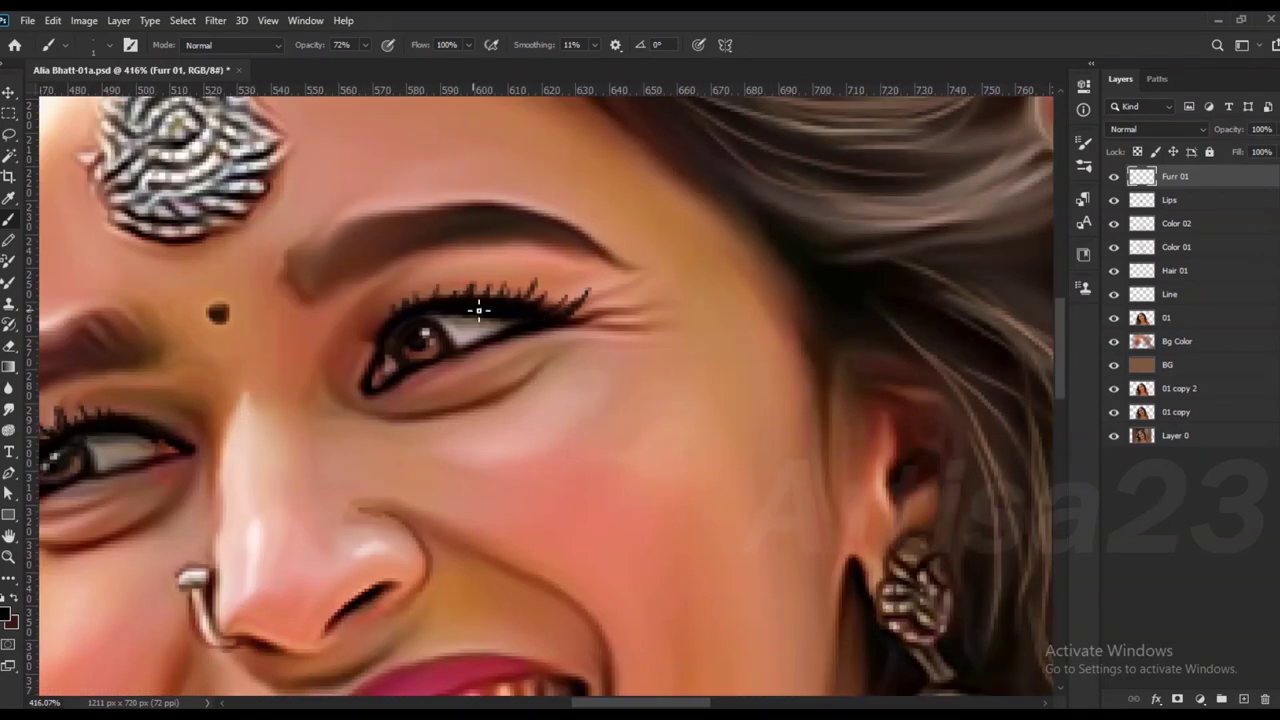
scroll(479, 317, "up", 2)
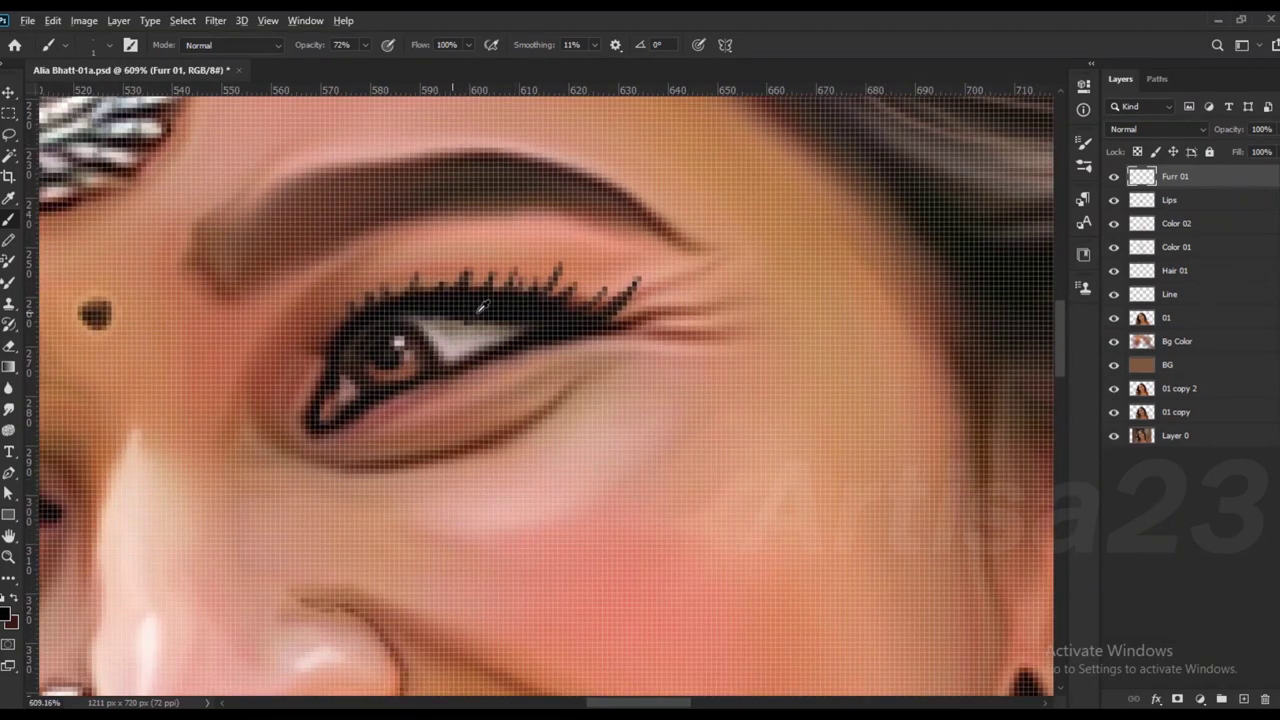
scroll(448, 323, "down", 3)
scroll(300, 395, "up", 3)
scroll(294, 403, "up", 1)
Step: Paint a light pink lower waterline and small lower lashes, then add another layer
left_click_drag(251, 419, 307, 420)
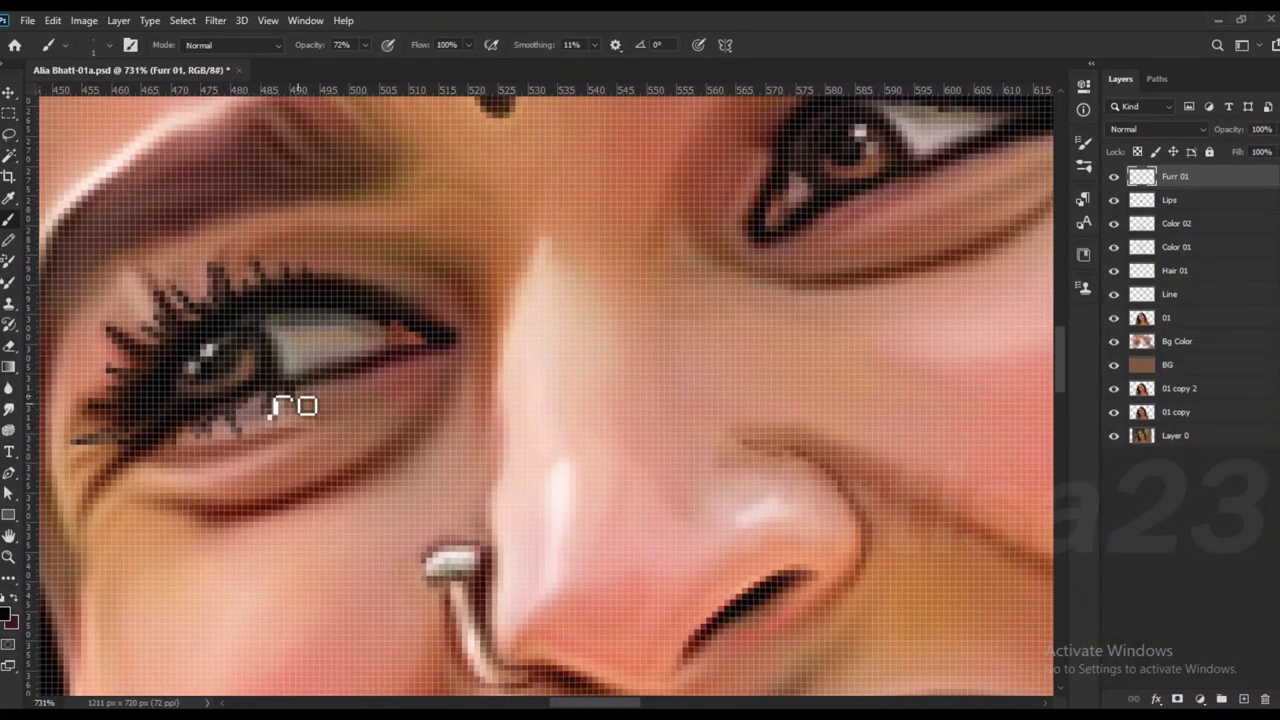
scroll(400, 370, "down", 2)
scroll(639, 265, "up", 3)
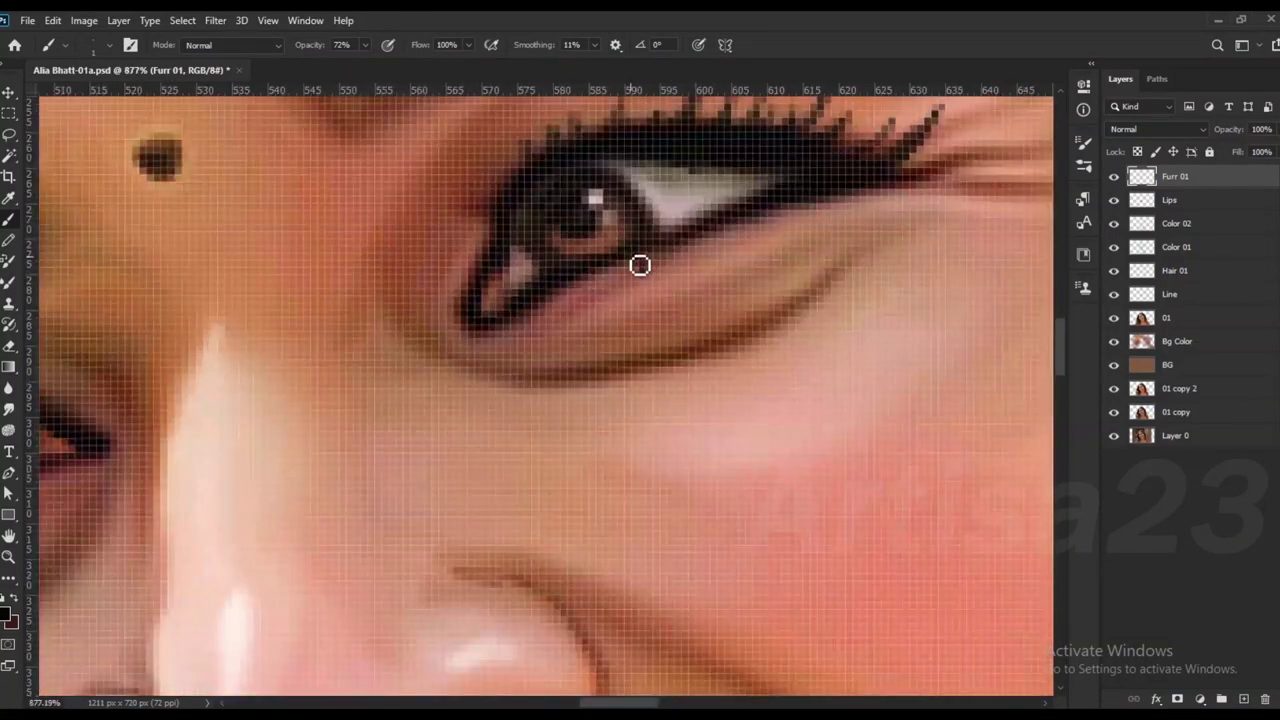
mouse_move(721, 240)
left_mouse_down()
mouse_move(775, 216)
mouse_move(600, 295)
mouse_move(857, 217)
left_mouse_up()
left_click_drag(710, 234, 652, 274)
scroll(655, 285, "down", 2)
scroll(660, 295, "down", 3)
scroll(660, 295, "down", 2)
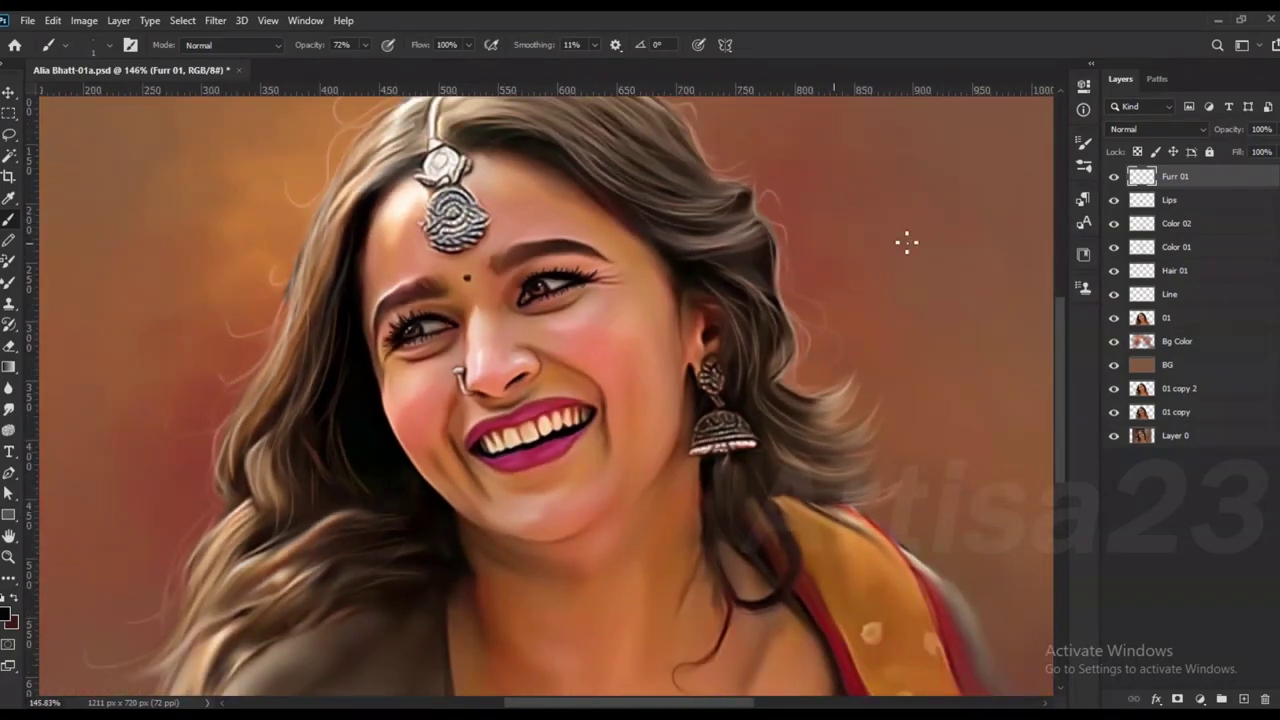
left_click(1243, 697)
double_click(1175, 177)
type("Eyebrow hair")
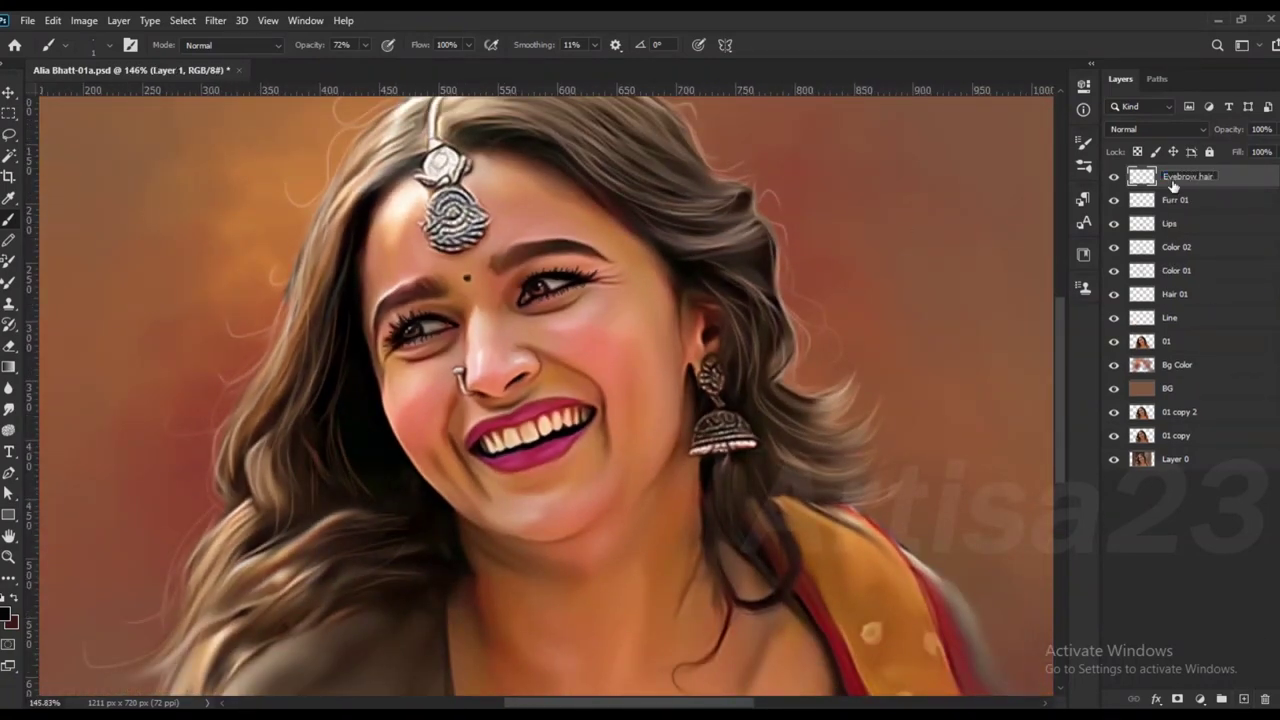
Step: Name the layer Eyebrow hair and paint fine hair strokes across the eyebrows
key("Return")
scroll(543, 223, "up", 3)
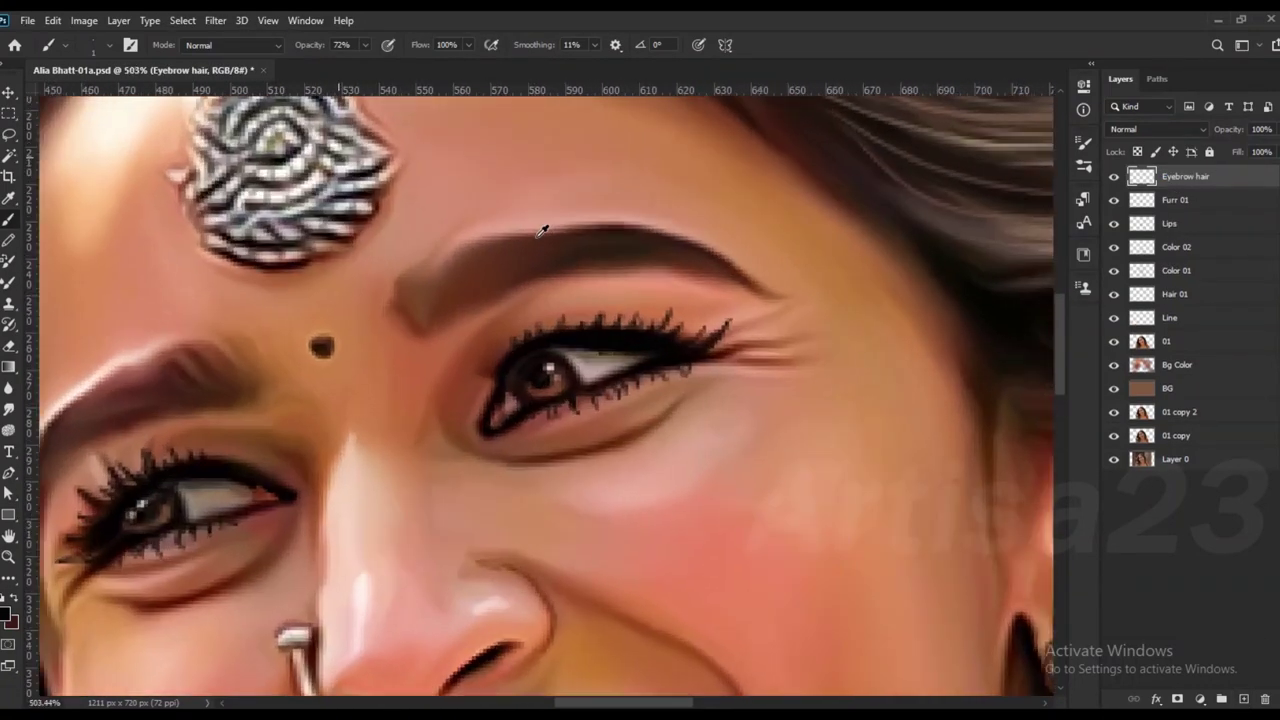
scroll(543, 223, "up", 2)
left_click_drag(605, 262, 457, 263)
left_click_drag(535, 276, 425, 330)
left_click_drag(614, 269, 683, 257)
left_click_drag(770, 285, 680, 252)
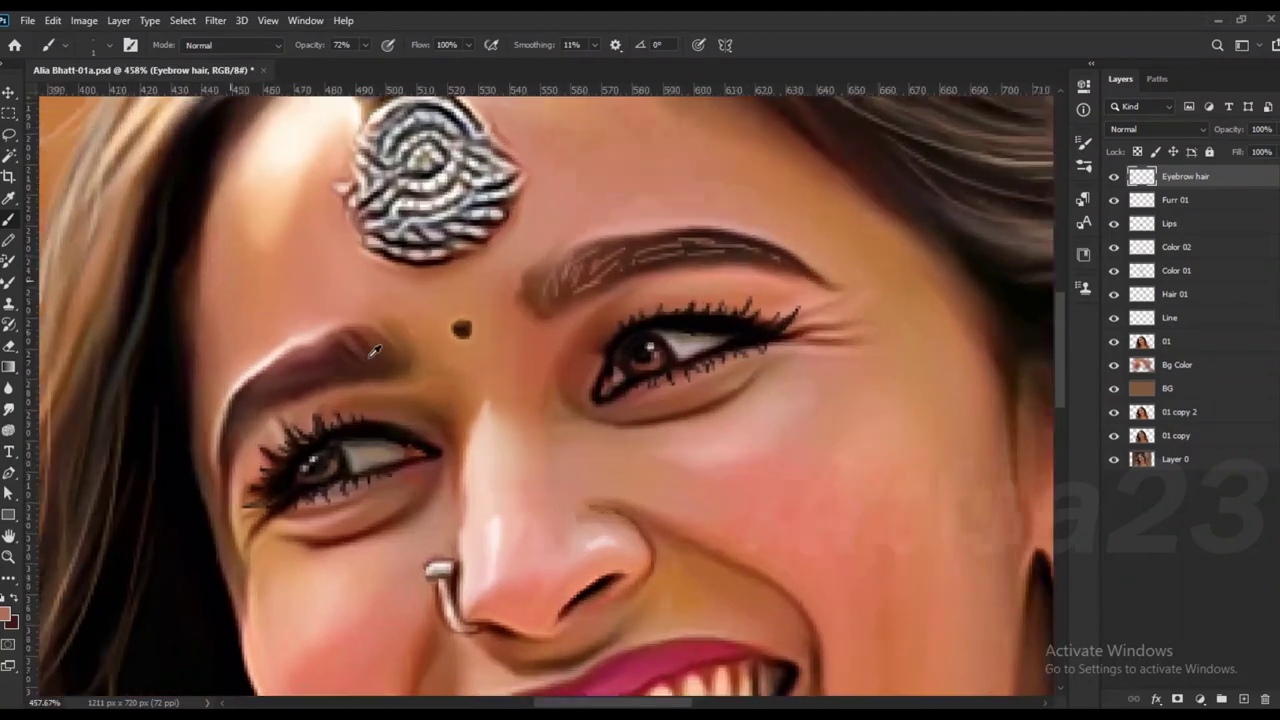
scroll(545, 390, "down", 1)
Step: Add hair strokes to the left eyebrow, then fill out and darken the inner brow
mouse_move(400, 336)
left_mouse_down()
mouse_move(294, 363)
mouse_move(220, 438)
left_mouse_up()
scroll(800, 222, "up", 1)
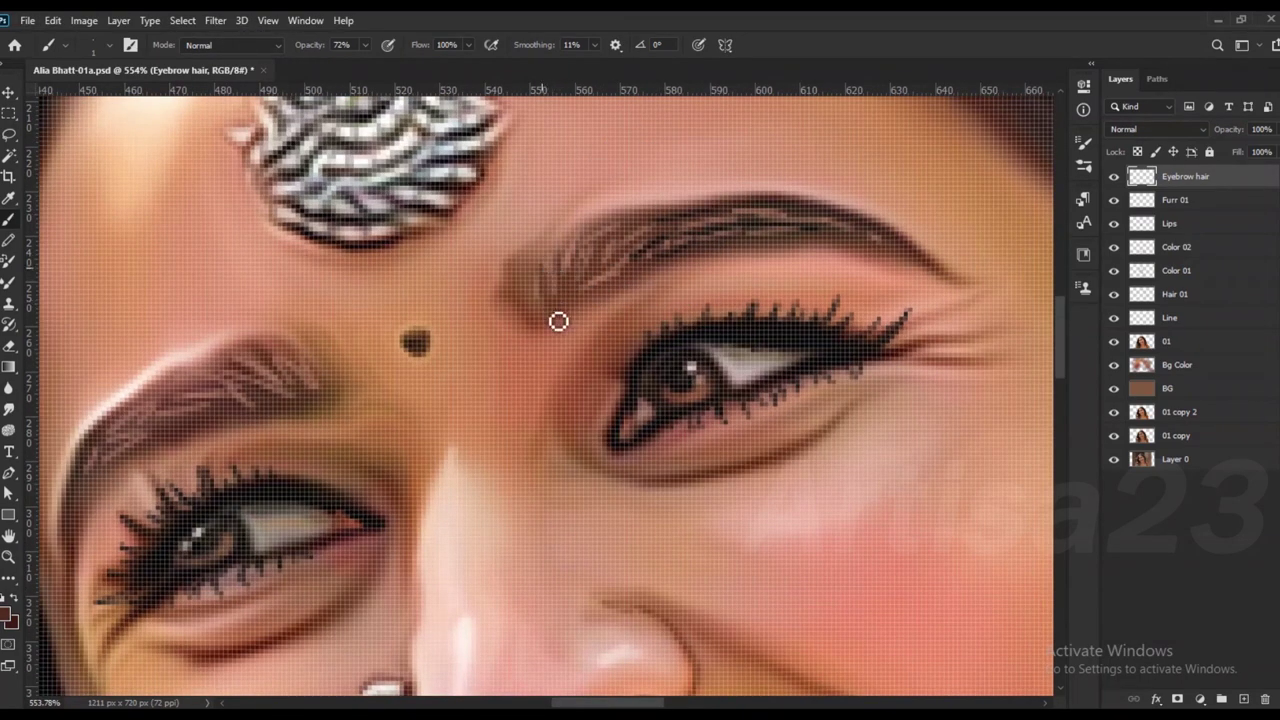
left_click_drag(540, 308, 580, 249)
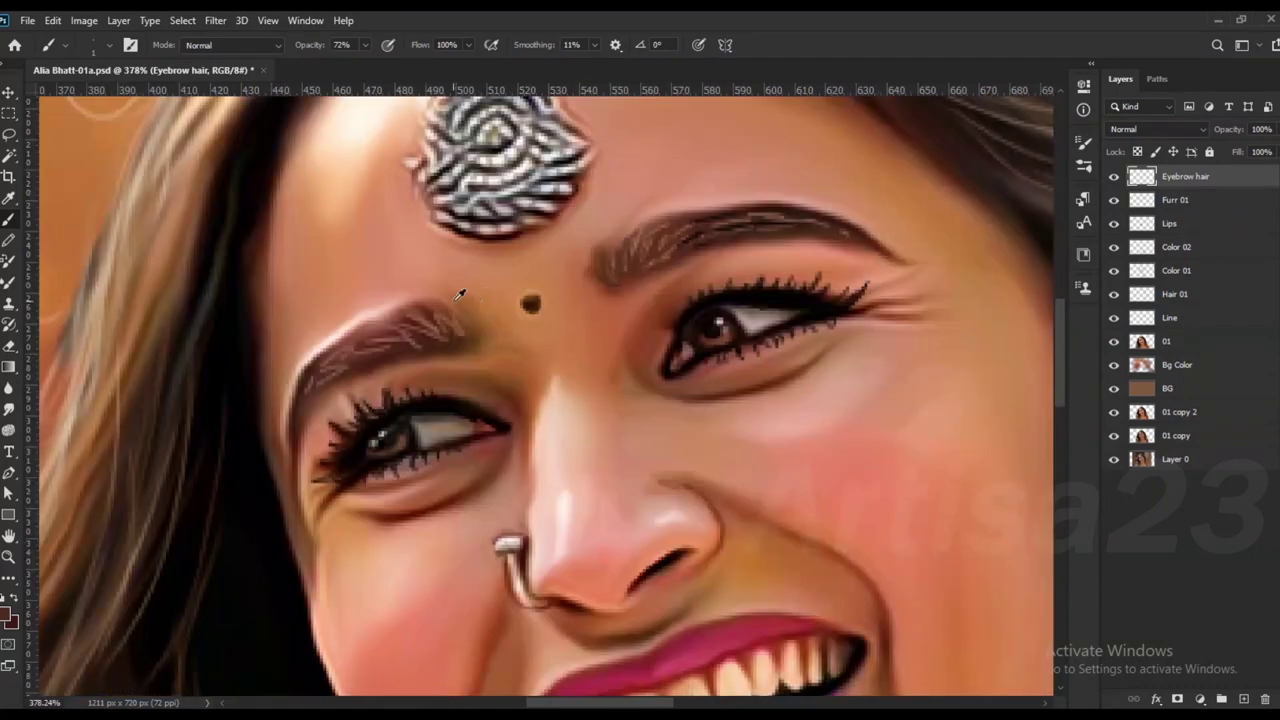
left_click_drag(884, 259, 479, 371)
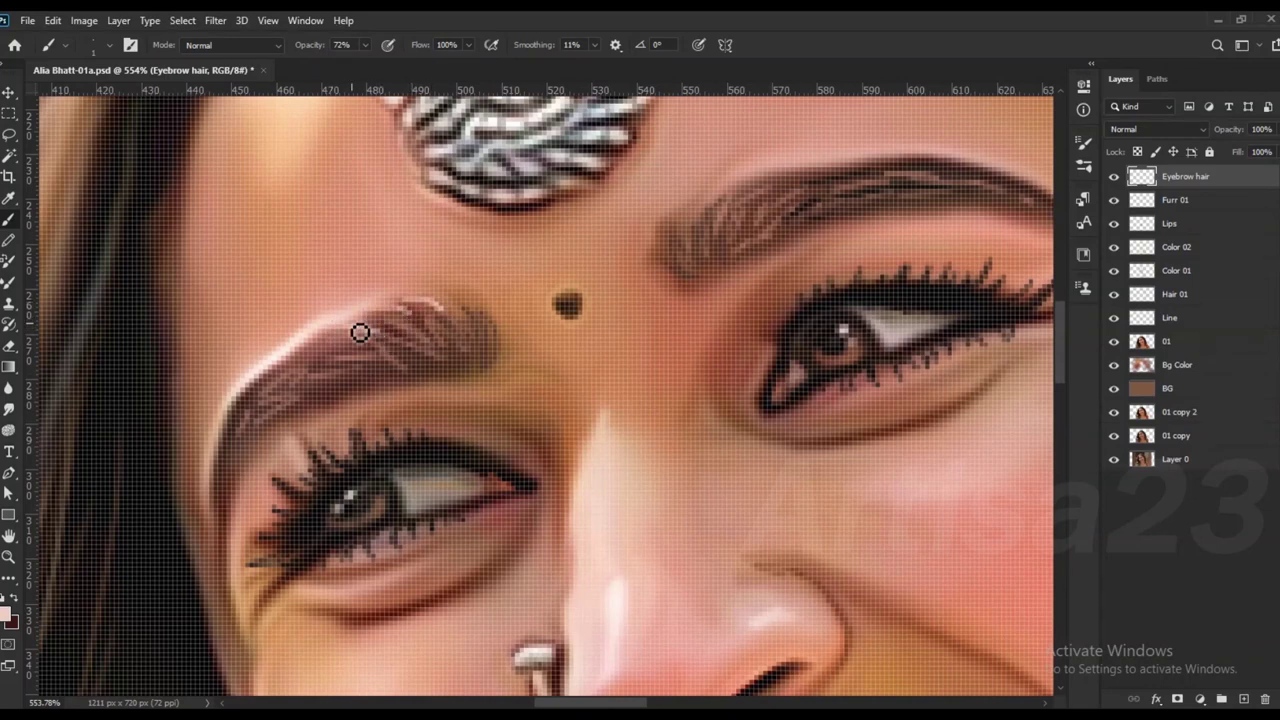
left_click_drag(371, 331, 709, 221)
scroll(726, 194, "up", 2)
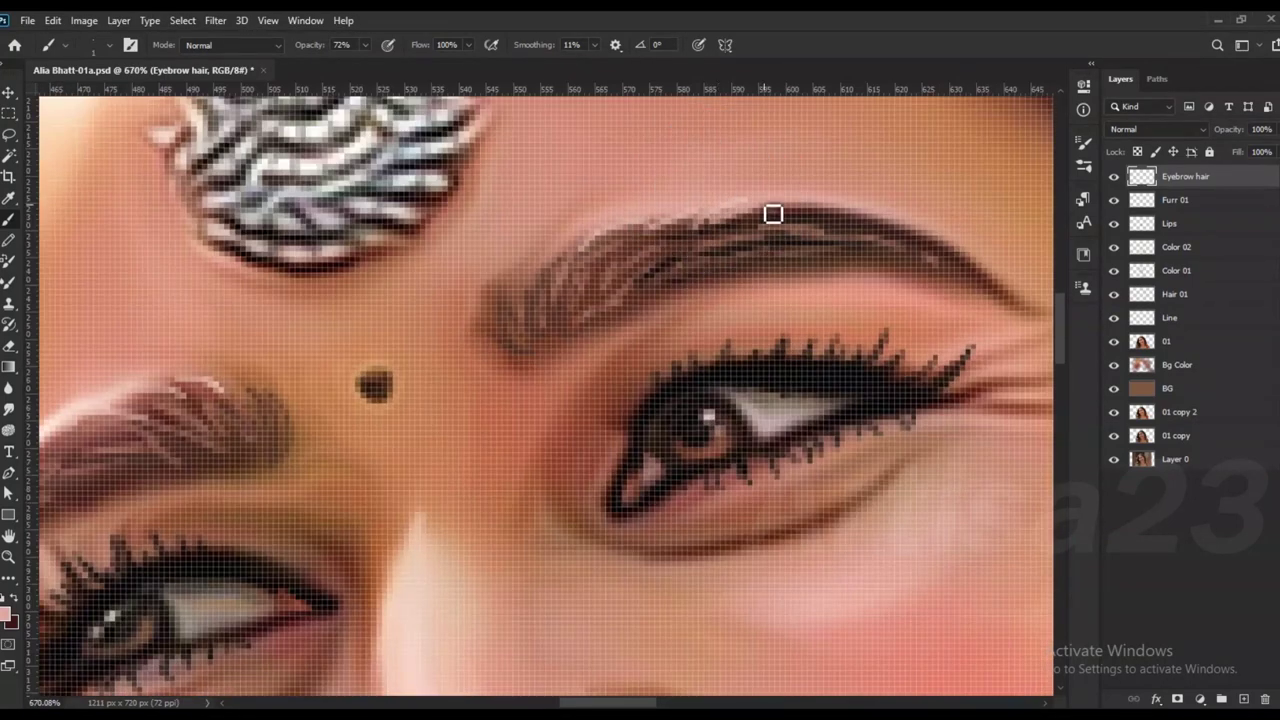
left_click_drag(517, 303, 634, 271)
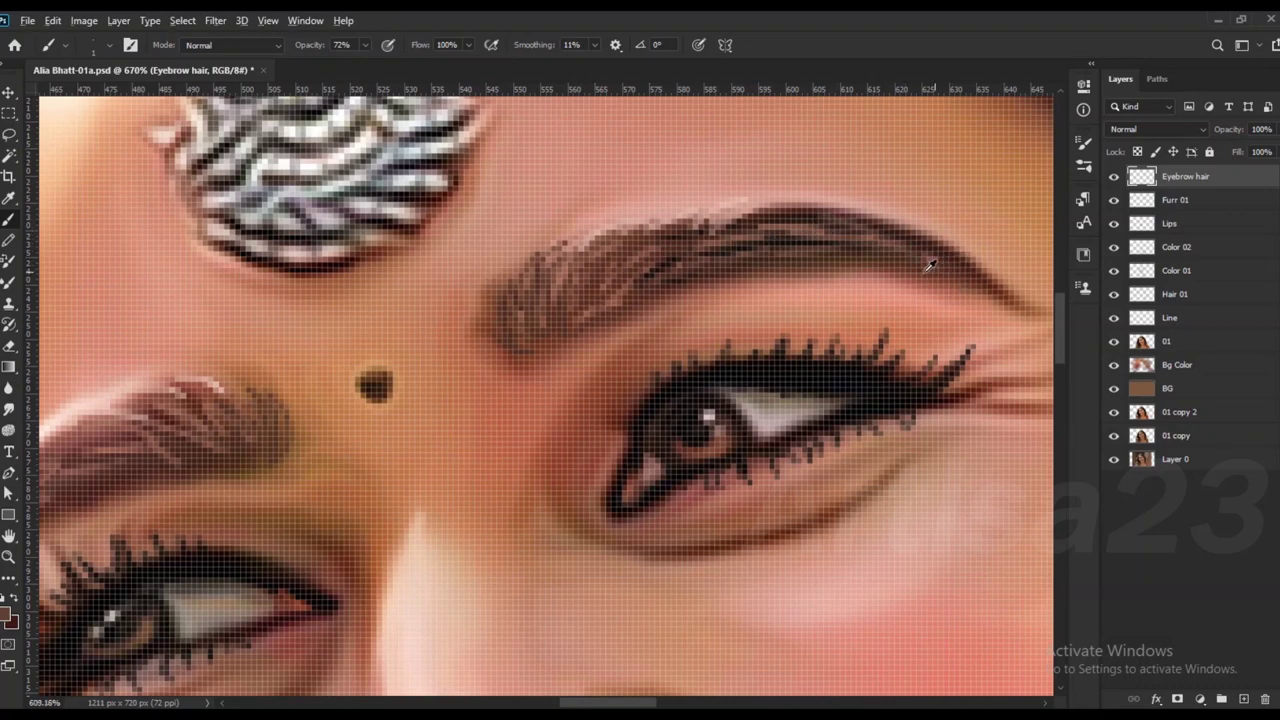
scroll(932, 272, "down", 2)
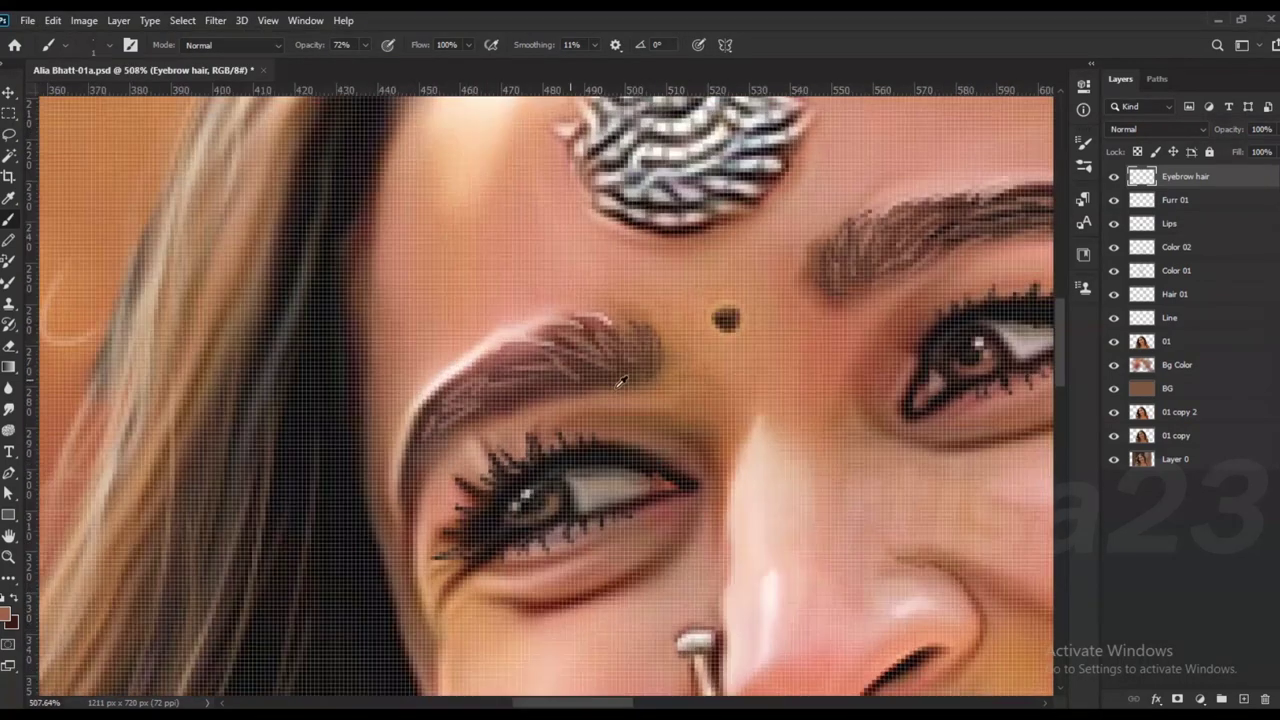
scroll(620, 381, "up", 2)
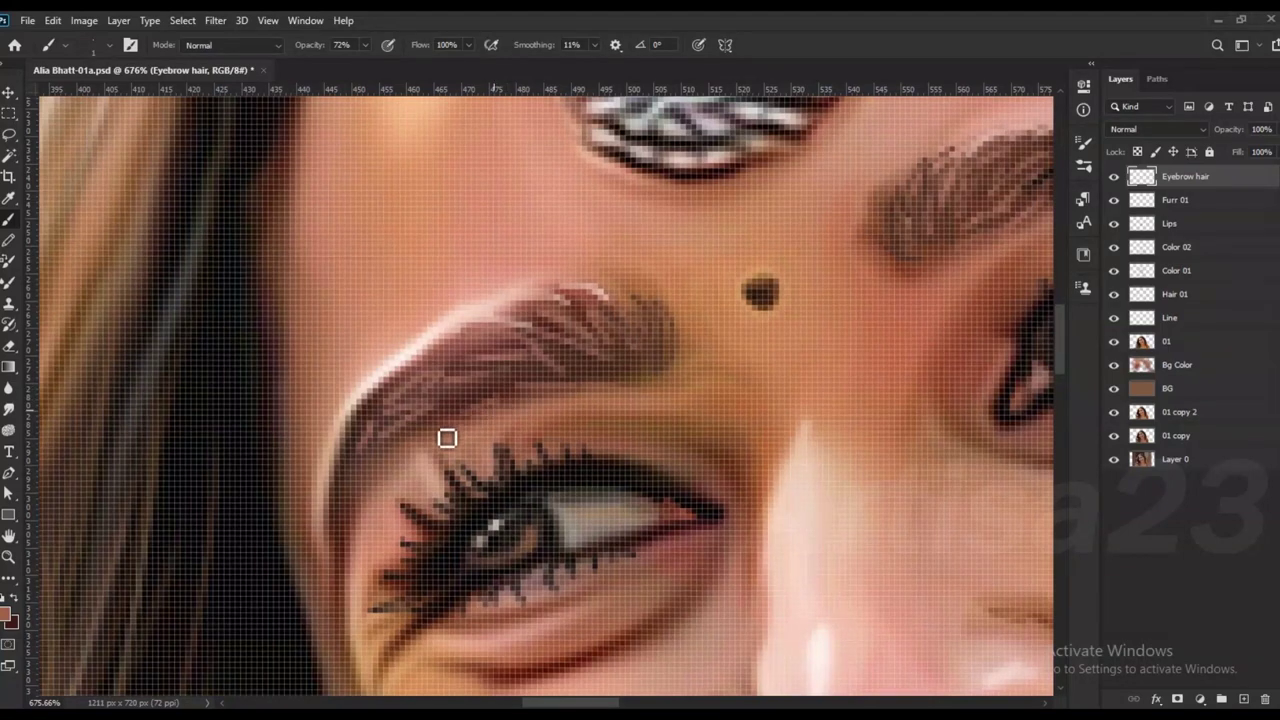
scroll(632, 398, "down", 2)
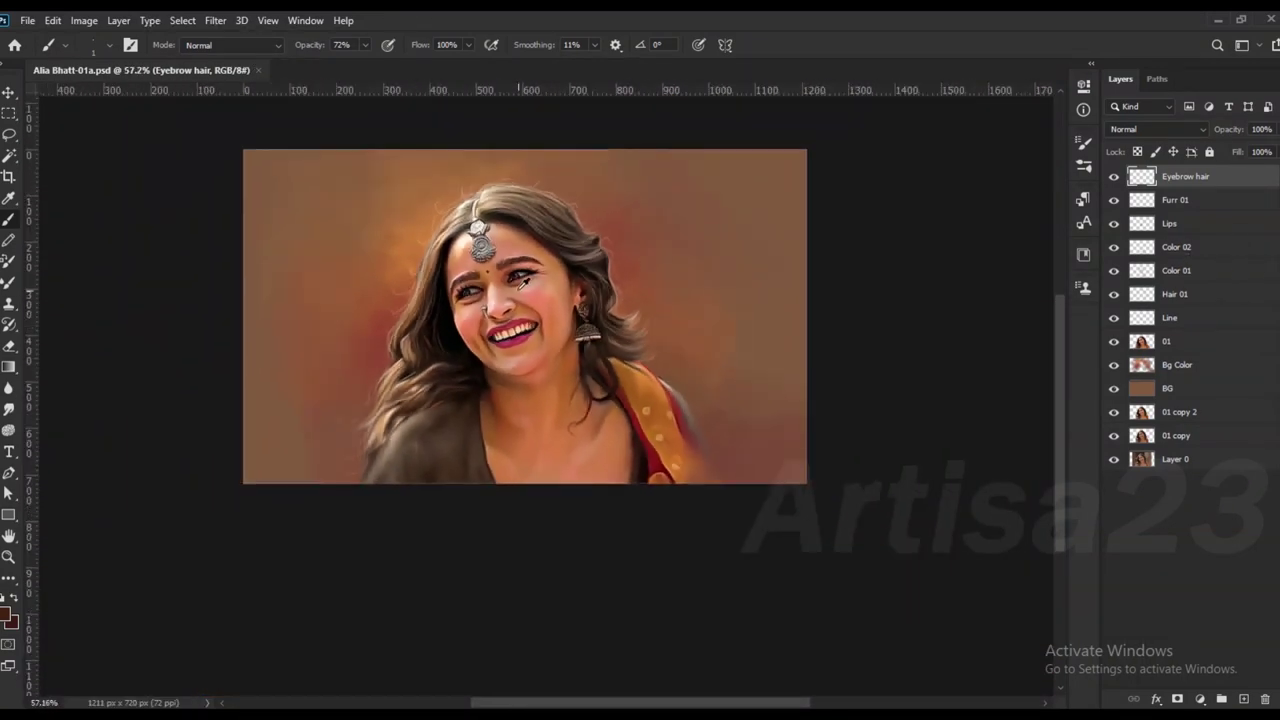
Step: Add layer Color 03 in Color blend mode with a soft 30px brush at 17% opacity
left_click(1244, 700)
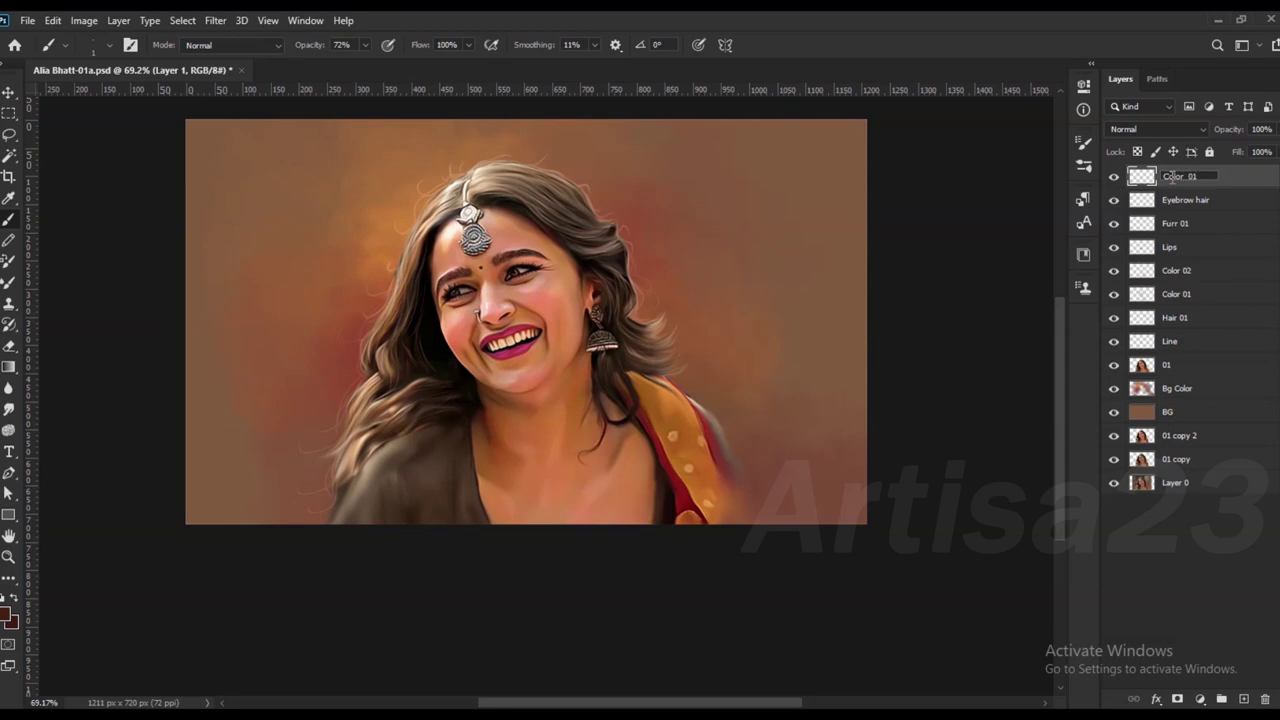
key("Return")
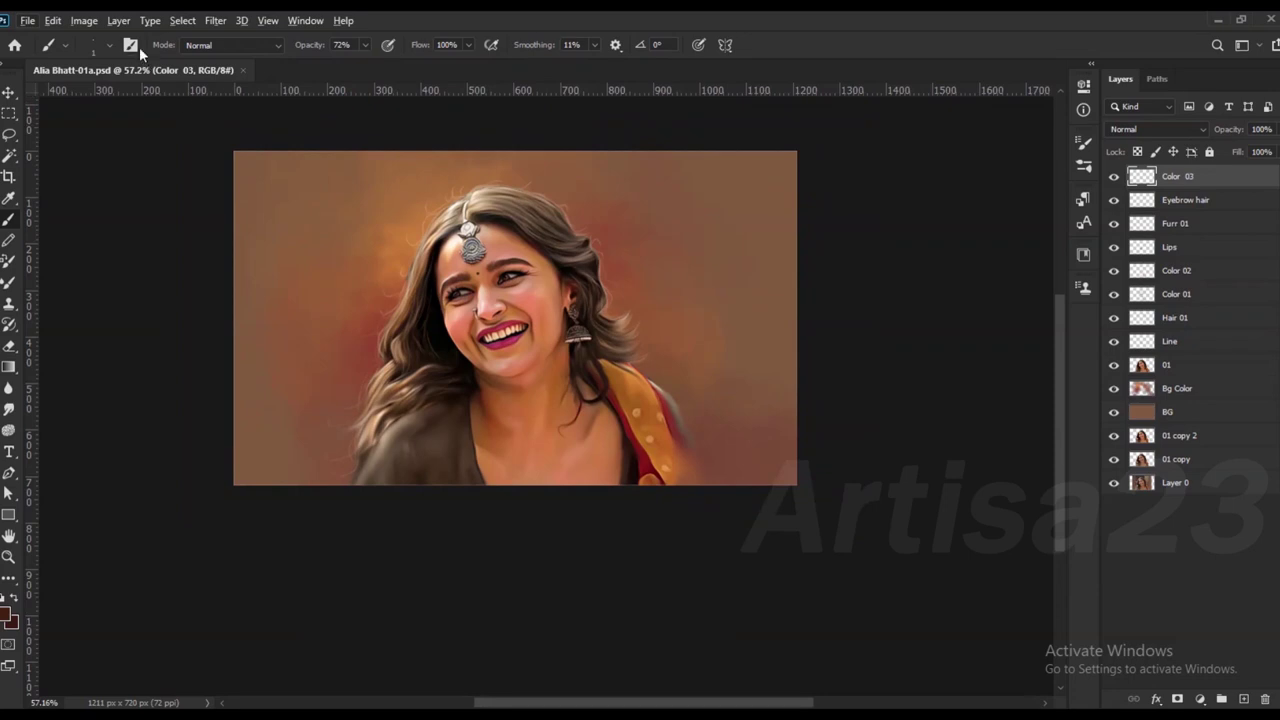
left_click(910, 170)
key("F5")
left_click(325, 64)
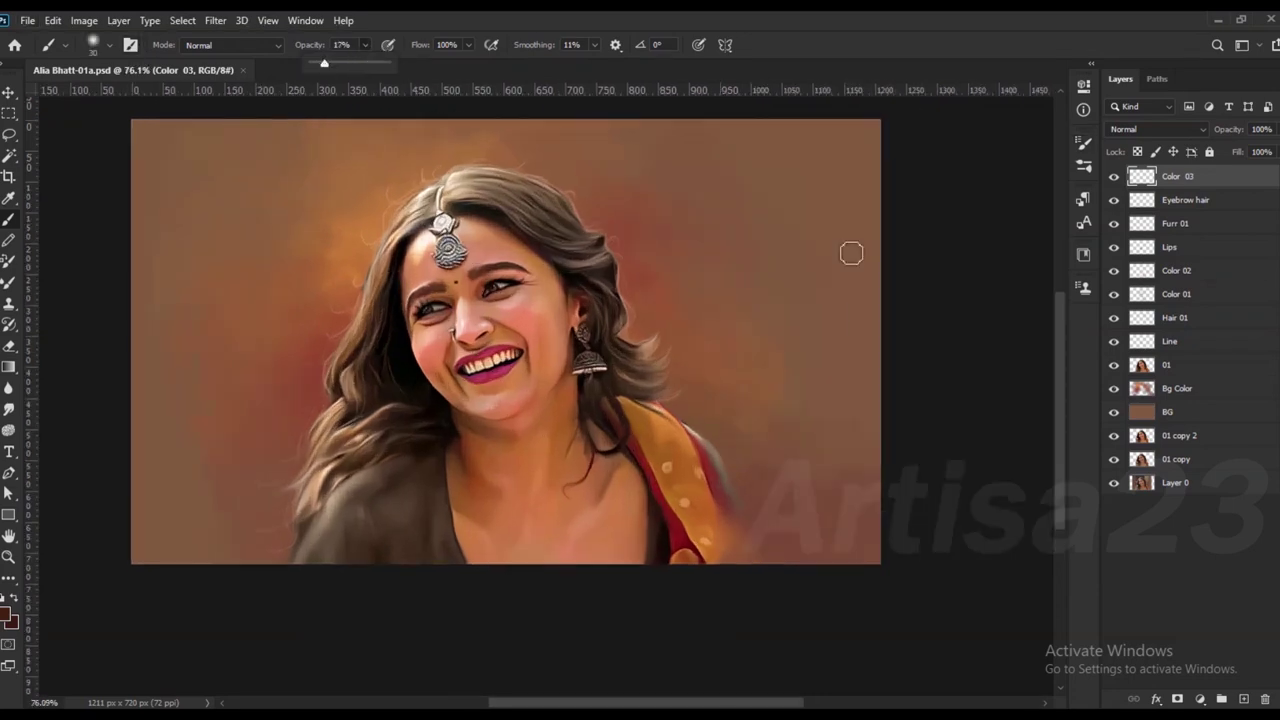
left_click(1157, 129)
left_click(1160, 513)
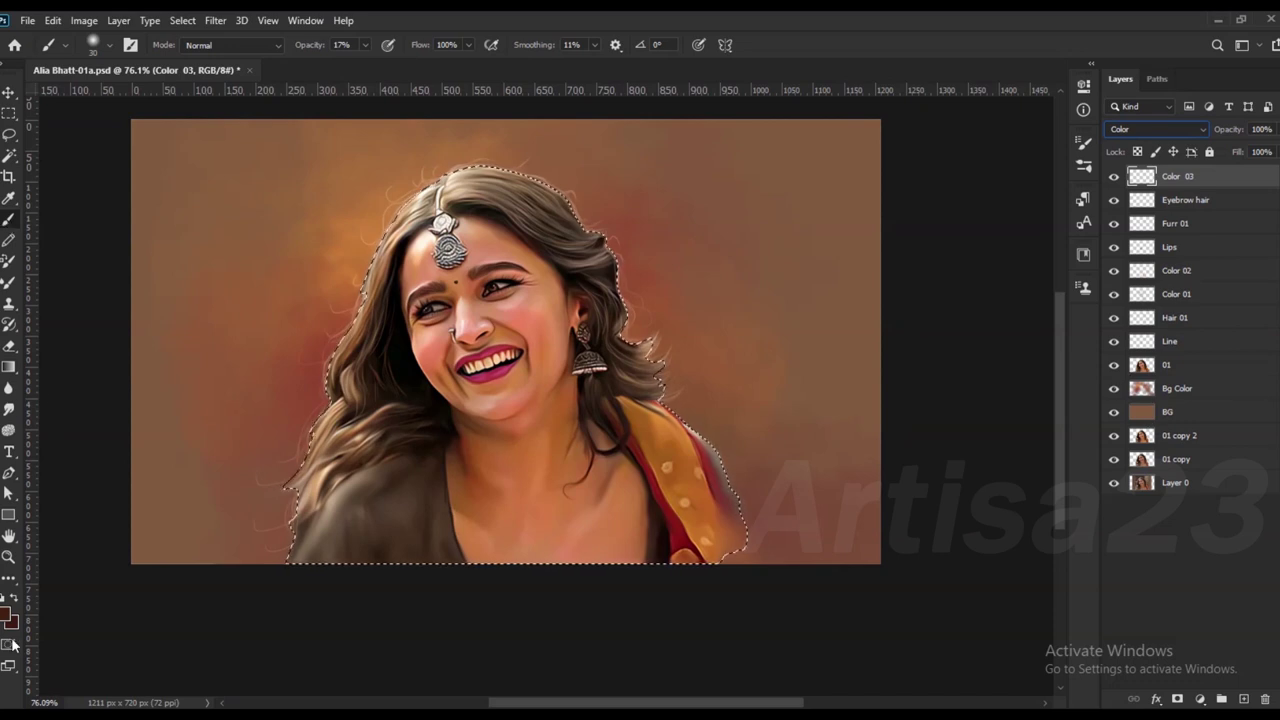
Step: Set the paint colour to muted cyan-blue #3f7b88
left_click(6, 612)
left_click(1078, 524)
left_click(1011, 530)
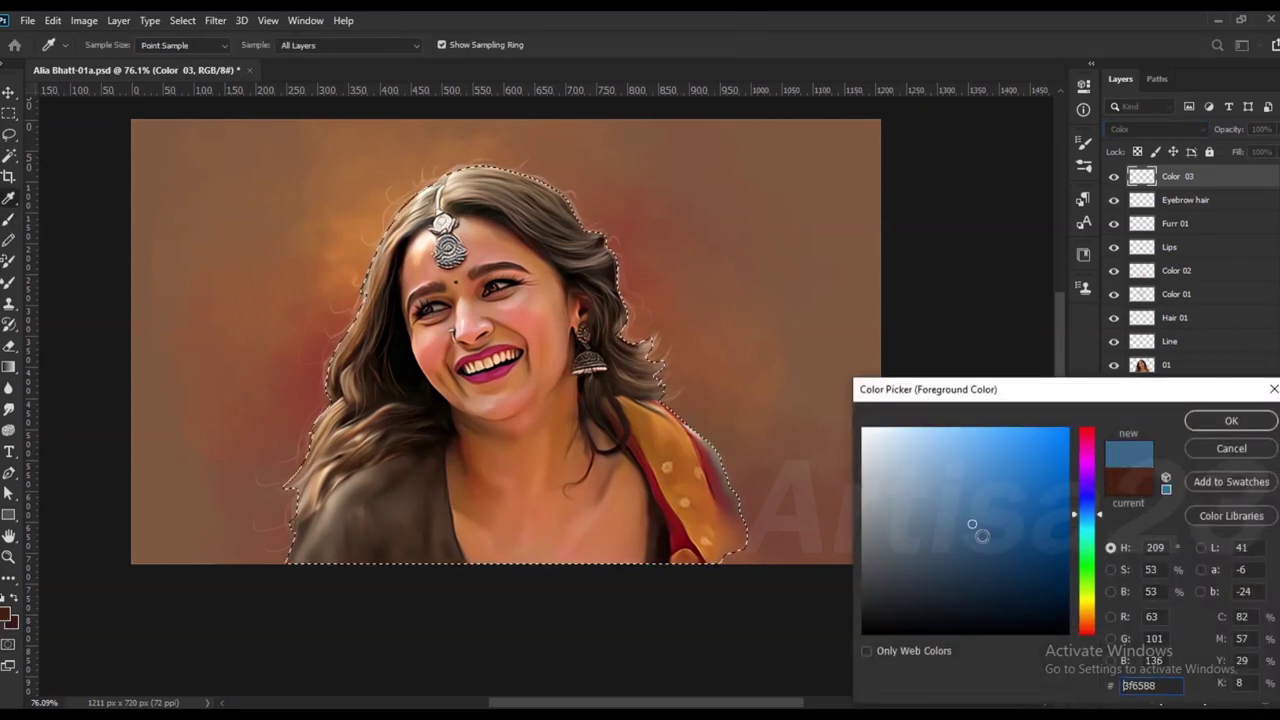
left_click(1231, 420)
key("v")
scroll(515, 379, "up", 2, "alt")
Step: Paint faint cyan-grey tint over the chin, neck and chest
key("b")
key("bracketright")
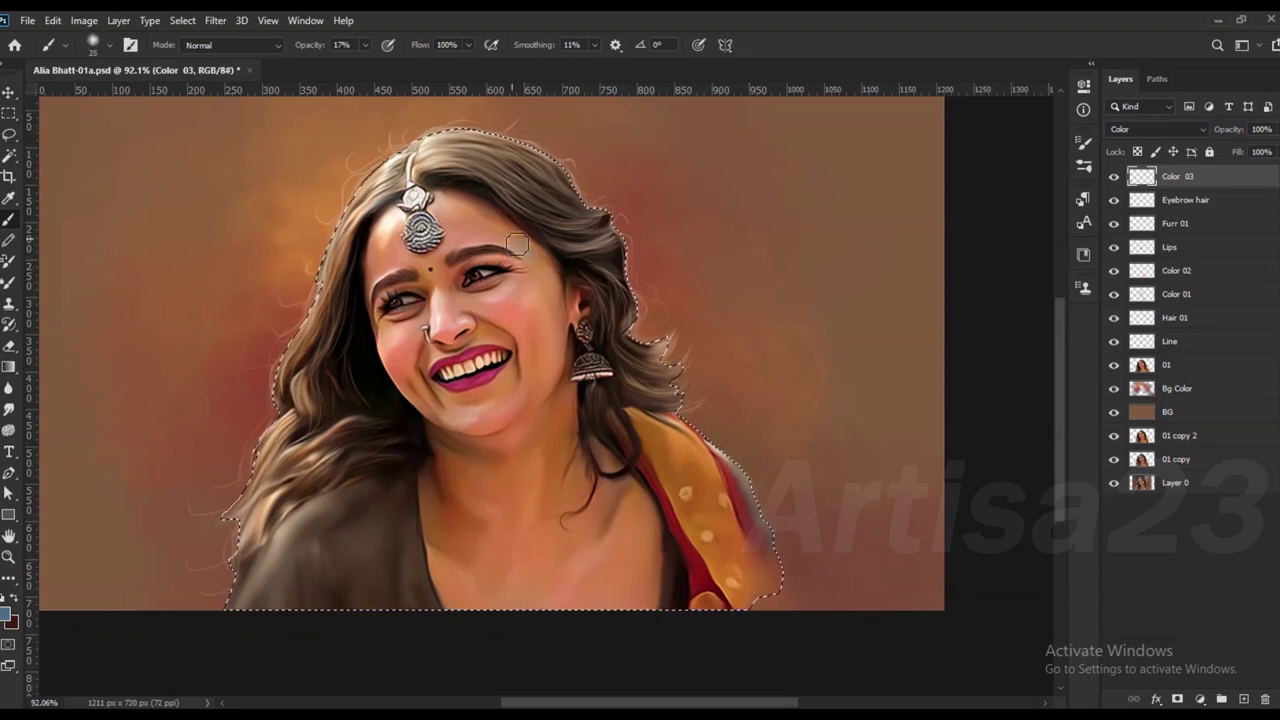
left_click_drag(556, 428, 549, 417)
mouse_move(546, 550)
left_mouse_down()
mouse_move(546, 574)
mouse_move(509, 529)
left_mouse_up()
left_click_drag(639, 563, 612, 566)
Step: Soften the tint with a smaller Smudge brush, save, and deselect the figure
key("r")
scroll(441, 246, "up", 2)
key("bracketleft")
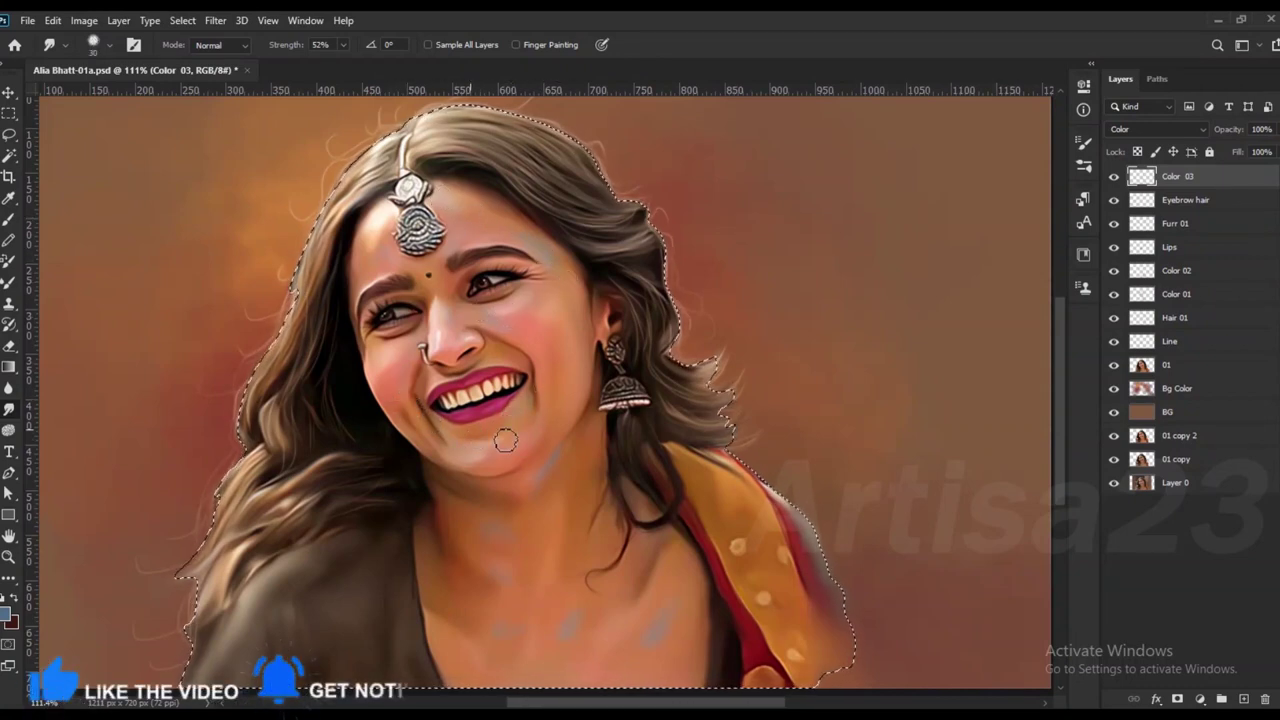
scroll(531, 447, "down", 3)
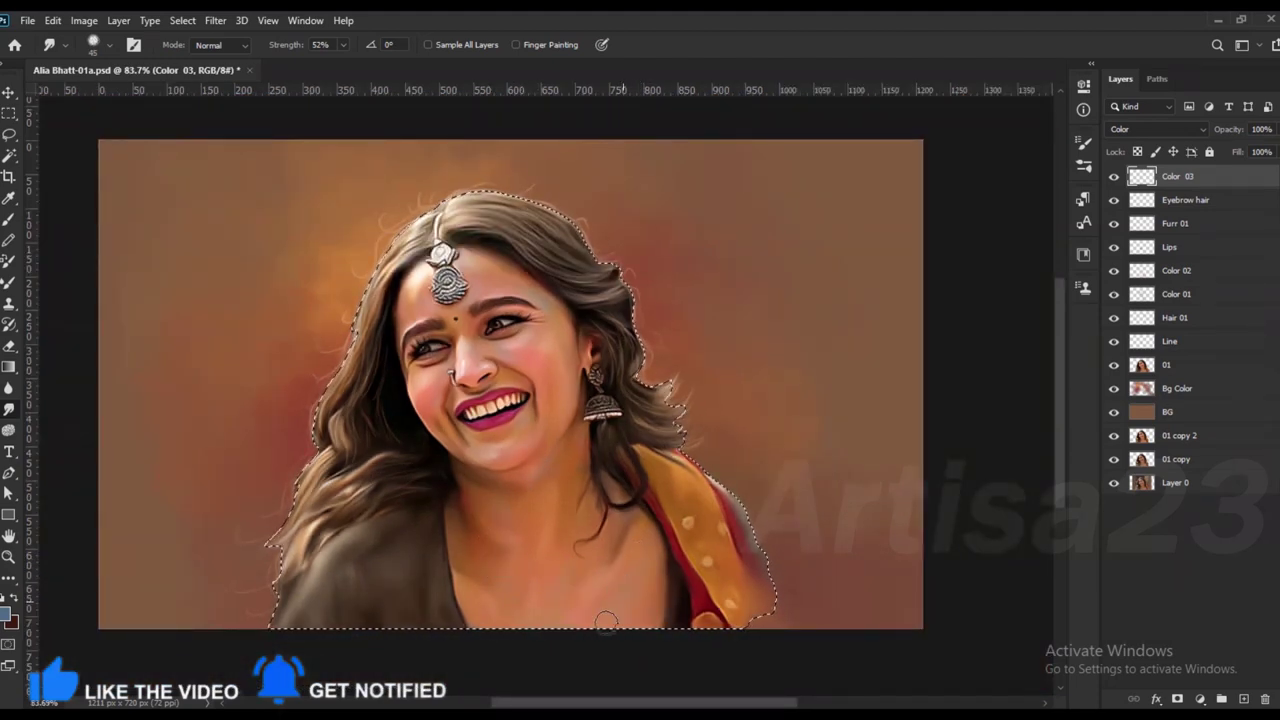
scroll(560, 290, "up", 3)
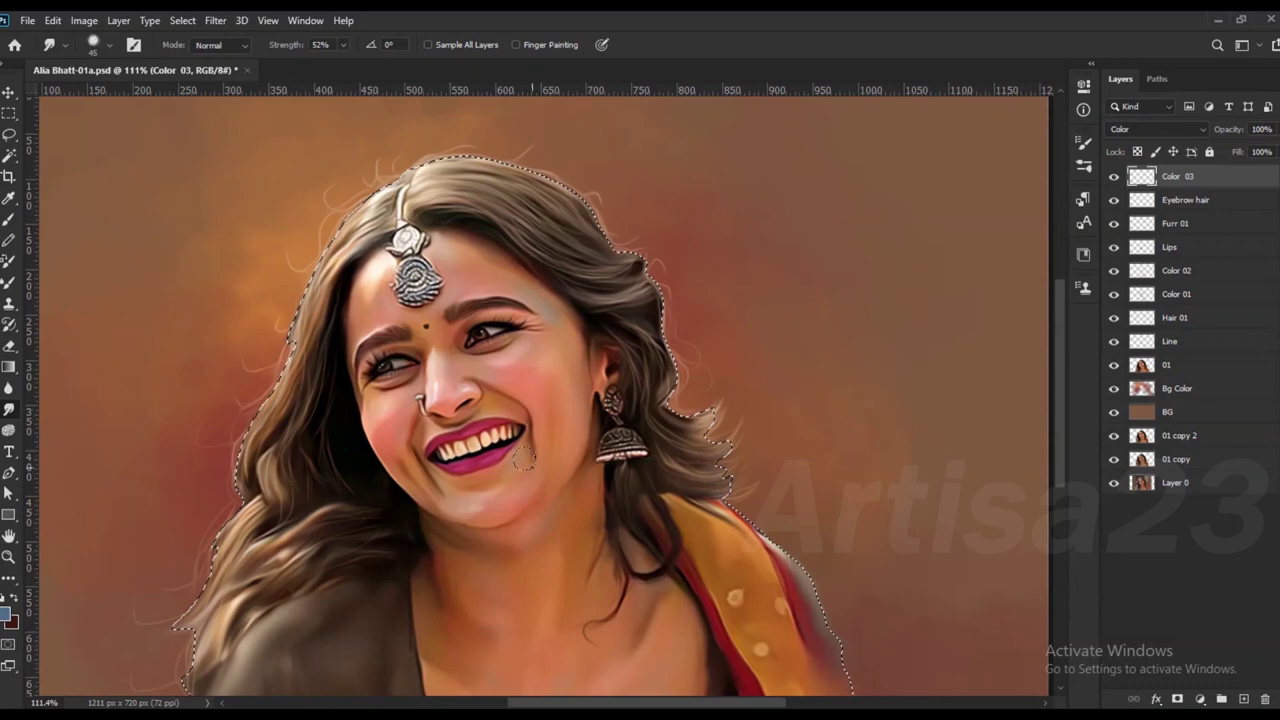
scroll(508, 345, "down", 5)
key("ctrl+s")
scroll(508, 345, "down", 1)
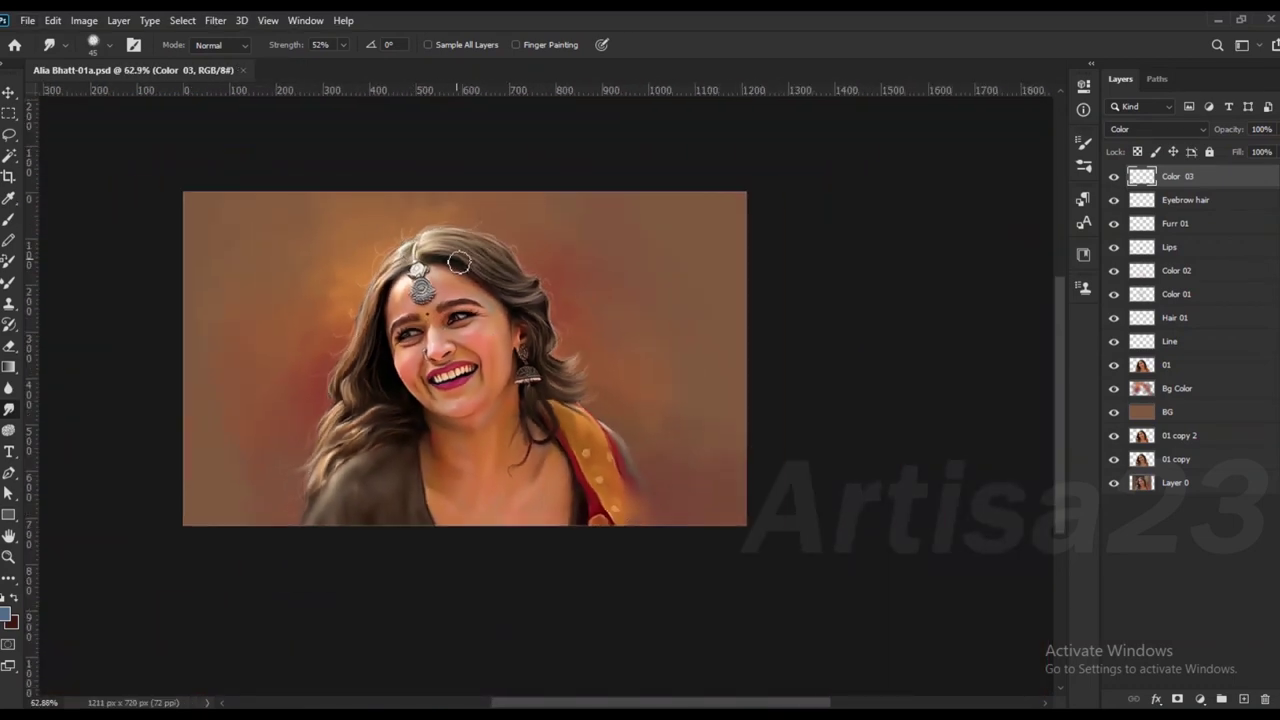
scroll(508, 345, "up", 1)
key("ctrl+d")
key("ctrl+shift+alt+n")
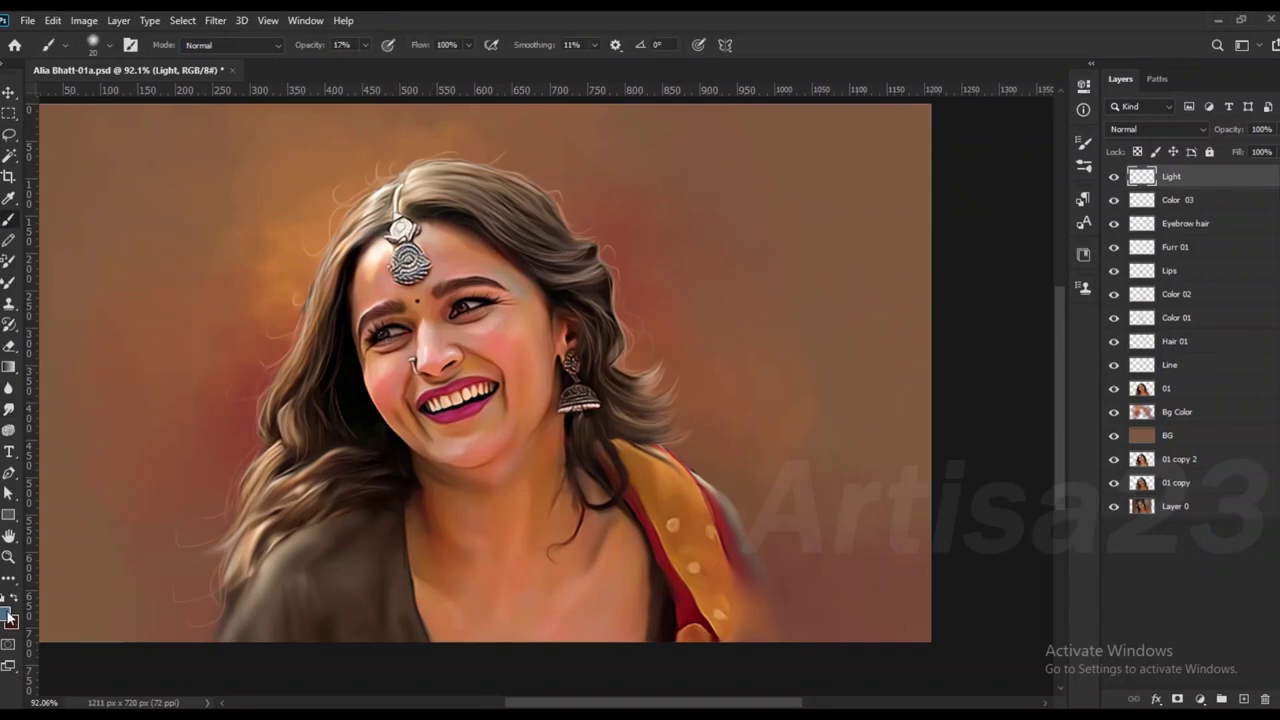
Step: Set white as the paint colour for highlights
left_click(8, 617)
key("Return")
scroll(452, 312, "up", 1)
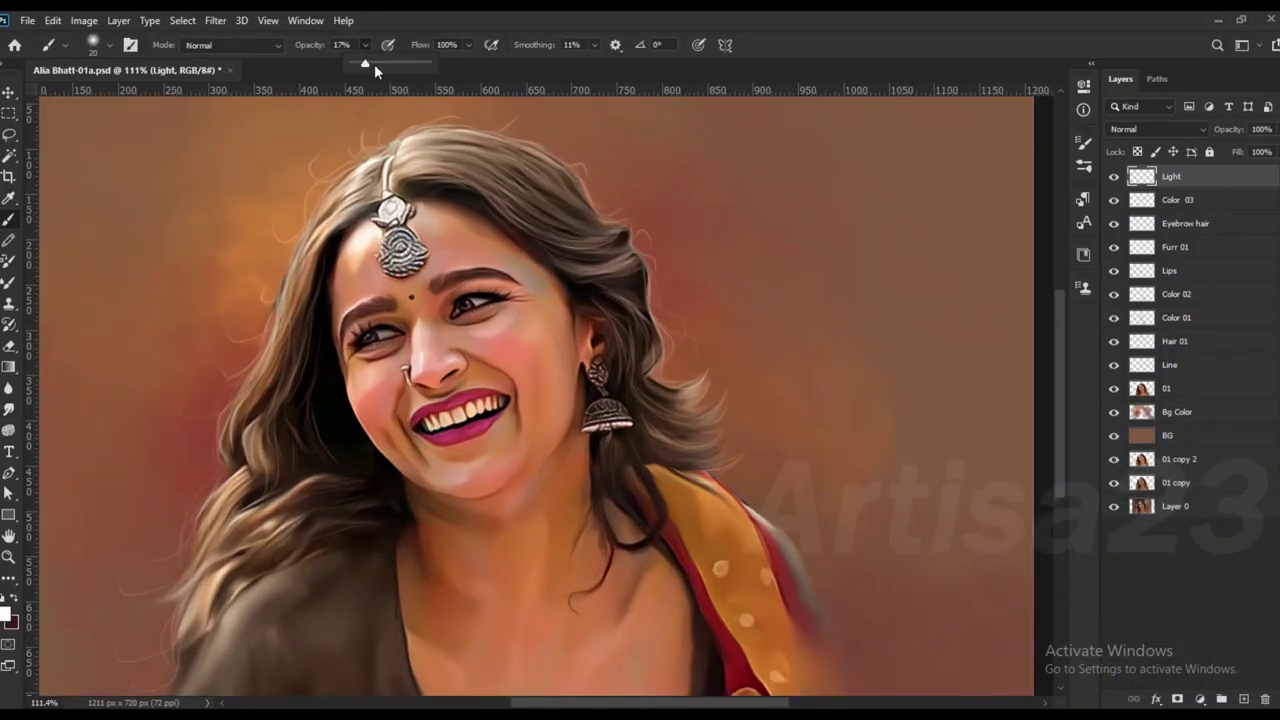
scroll(425, 345, "up", 2)
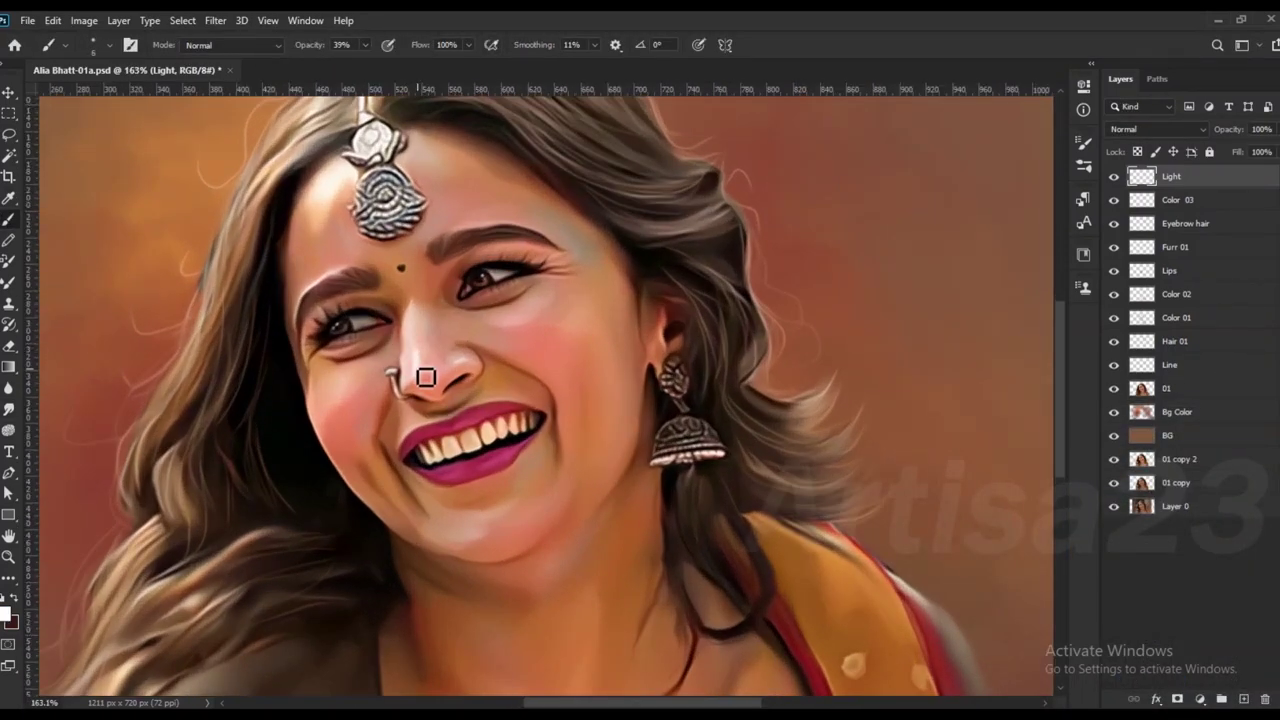
left_click(428, 372)
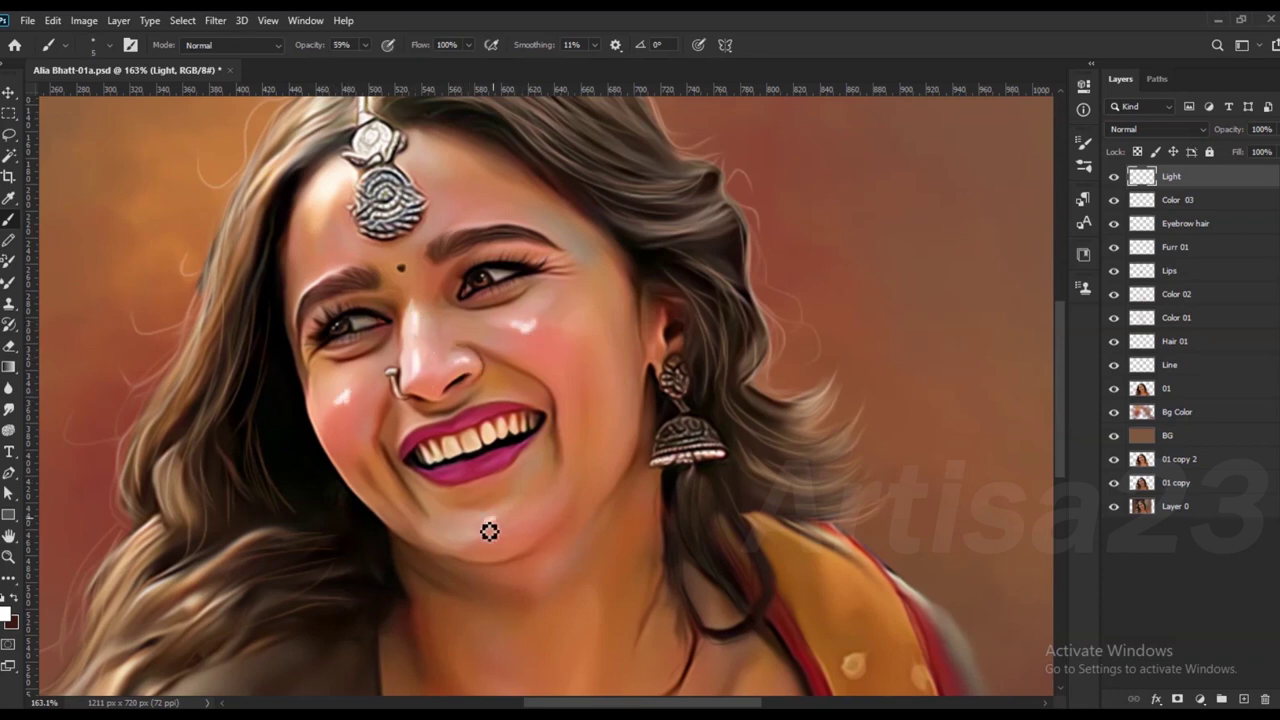
scroll(571, 509, "down", 2)
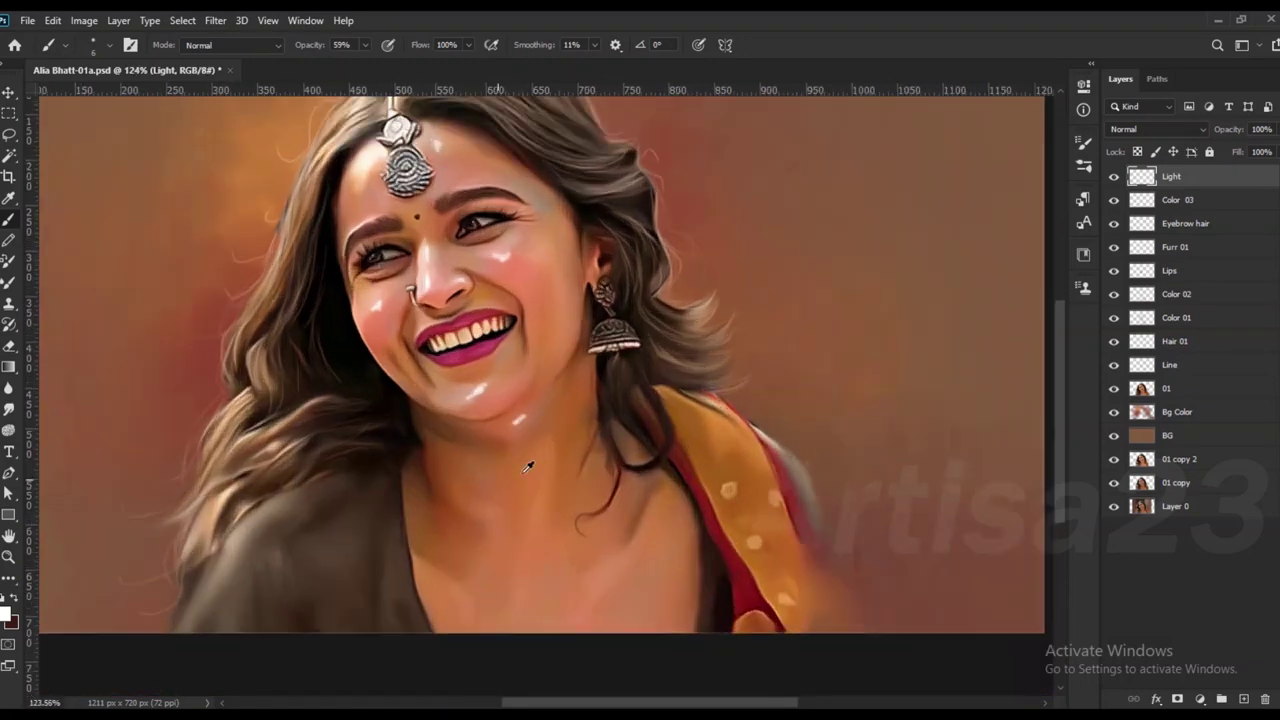
scroll(528, 467, "down", 1)
scroll(506, 523, "down", 1)
Step: Dab white highlights on the neck and three spots on the chest
left_click(545, 482)
left_click(525, 555)
left_click(487, 573)
left_click(595, 550)
scroll(568, 540, "up", 1)
Step: Blend the cheek highlight into the skin with the Smudge tool
key("r")
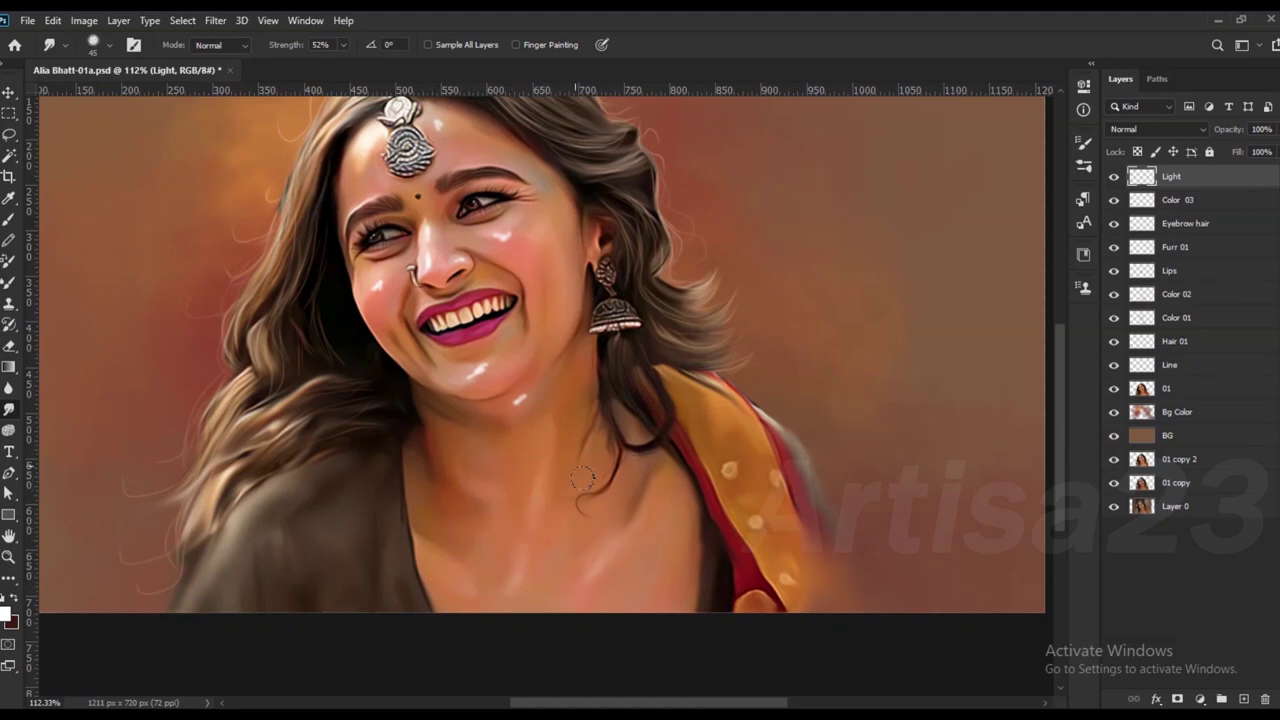
scroll(583, 480, "up", 1)
scroll(498, 400, "up", 1)
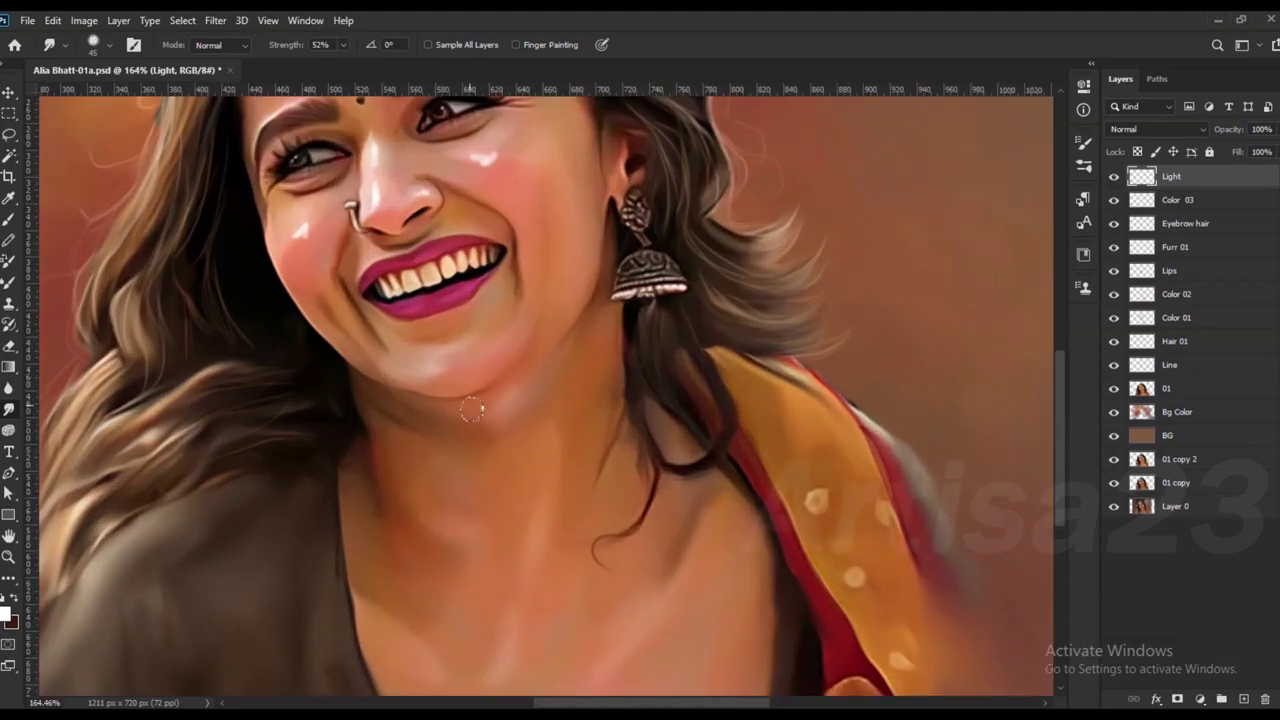
scroll(472, 408, "up", 2)
scroll(488, 291, "up", 1)
left_click_drag(472, 307, 466, 298)
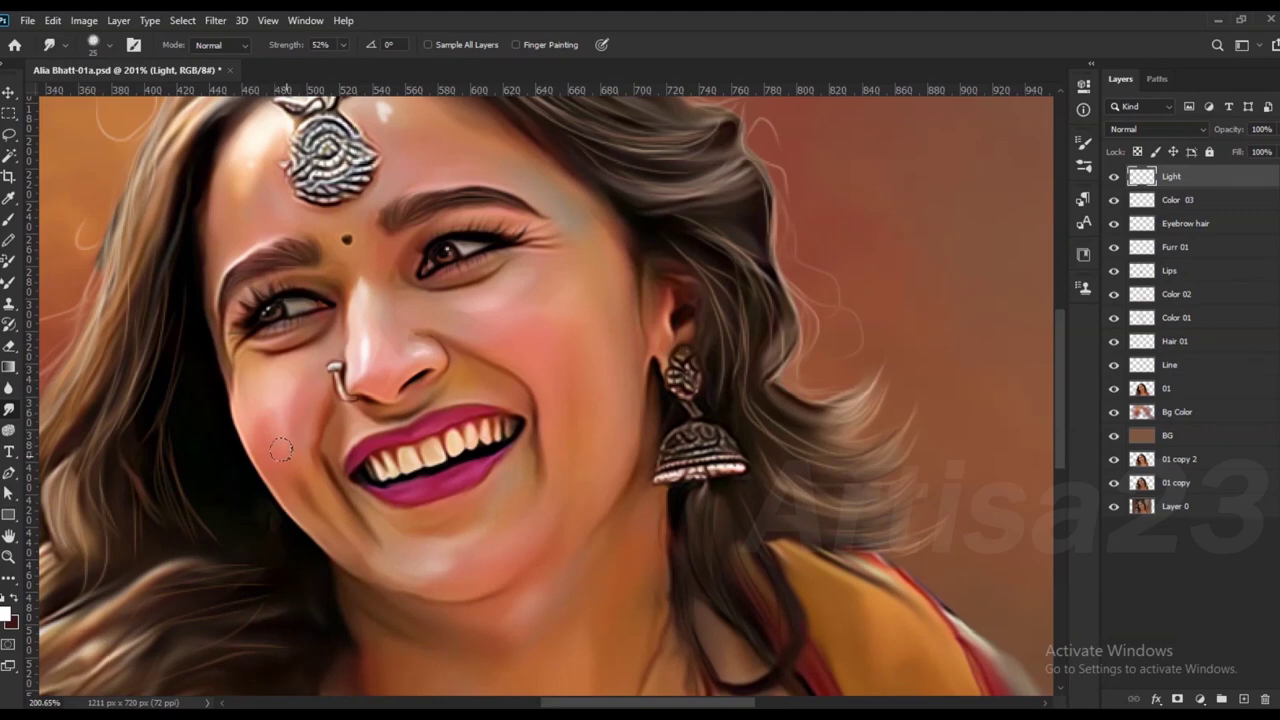
scroll(322, 190, "down", 1)
scroll(385, 330, "up", 3)
Step: Paint small white highlights along the lower and upper lips
key("b")
scroll(398, 341, "up", 1)
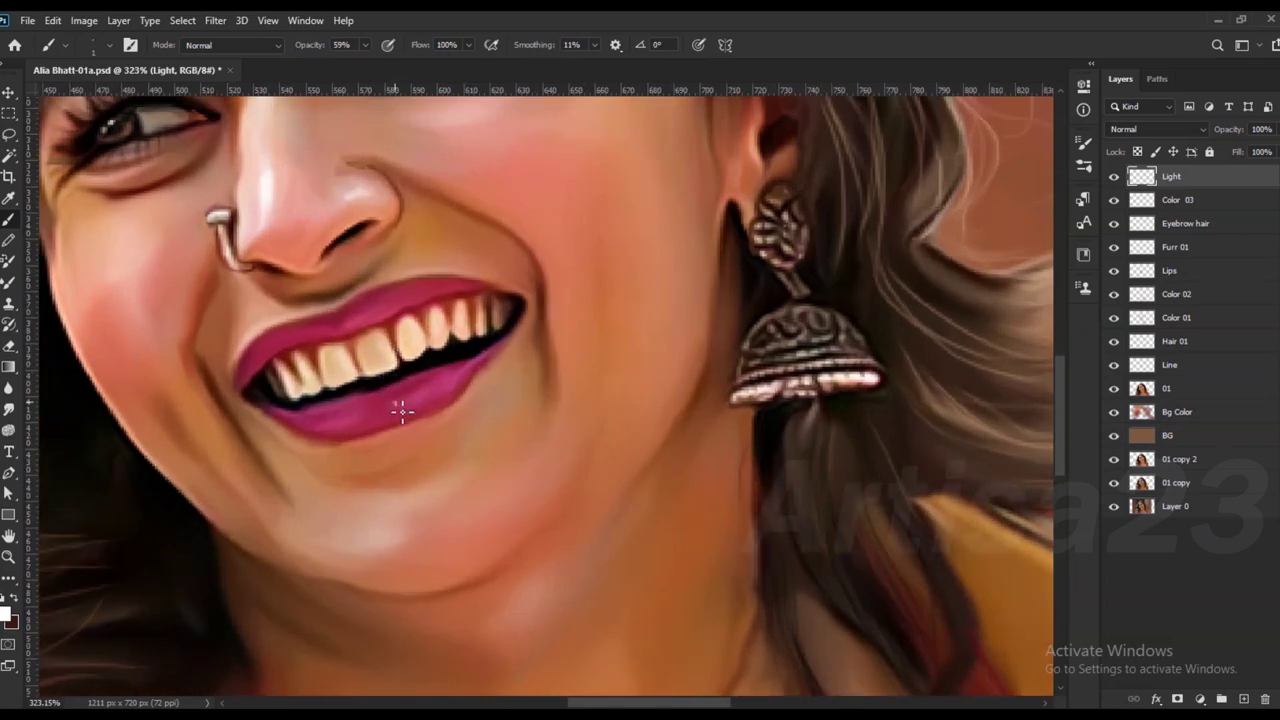
left_click_drag(396, 404, 445, 385)
left_click_drag(372, 413, 371, 411)
left_click(348, 318)
mouse_move(359, 329)
left_mouse_down()
mouse_move(400, 311)
mouse_move(325, 318)
left_mouse_up()
Step: Smudge the lower-lip highlight softly into the lip
key("r")
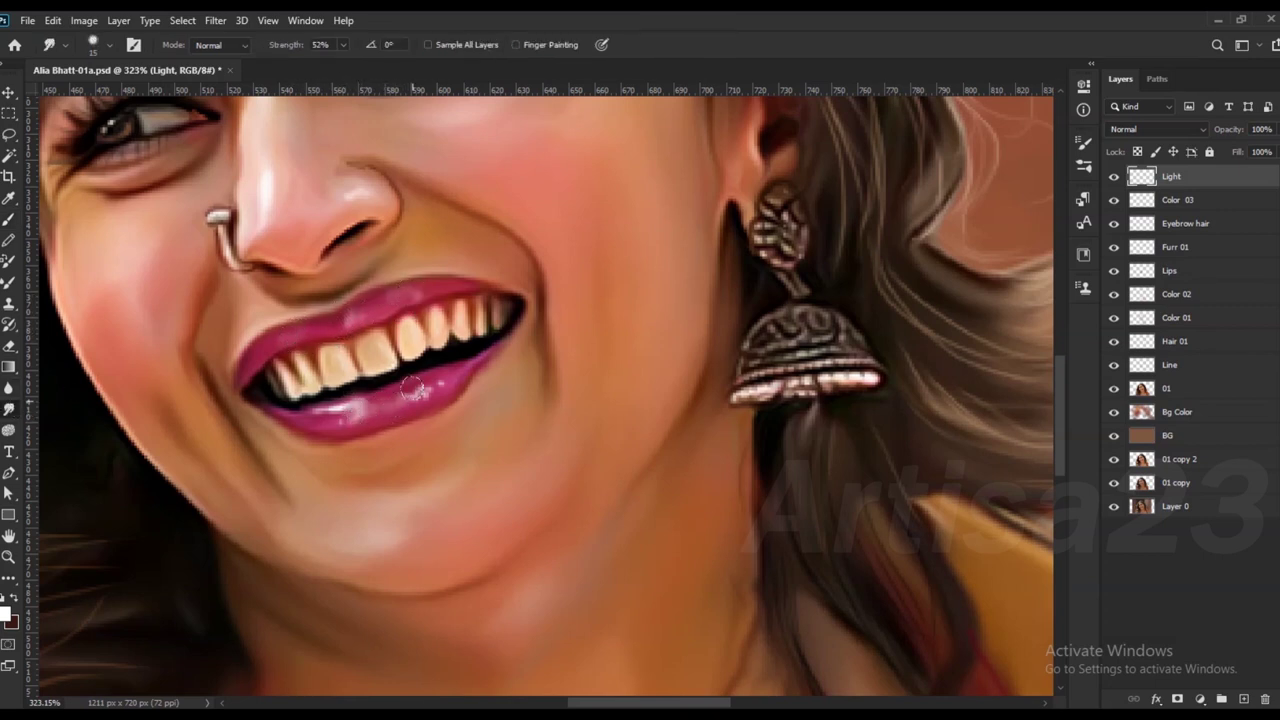
left_click_drag(298, 411, 386, 410)
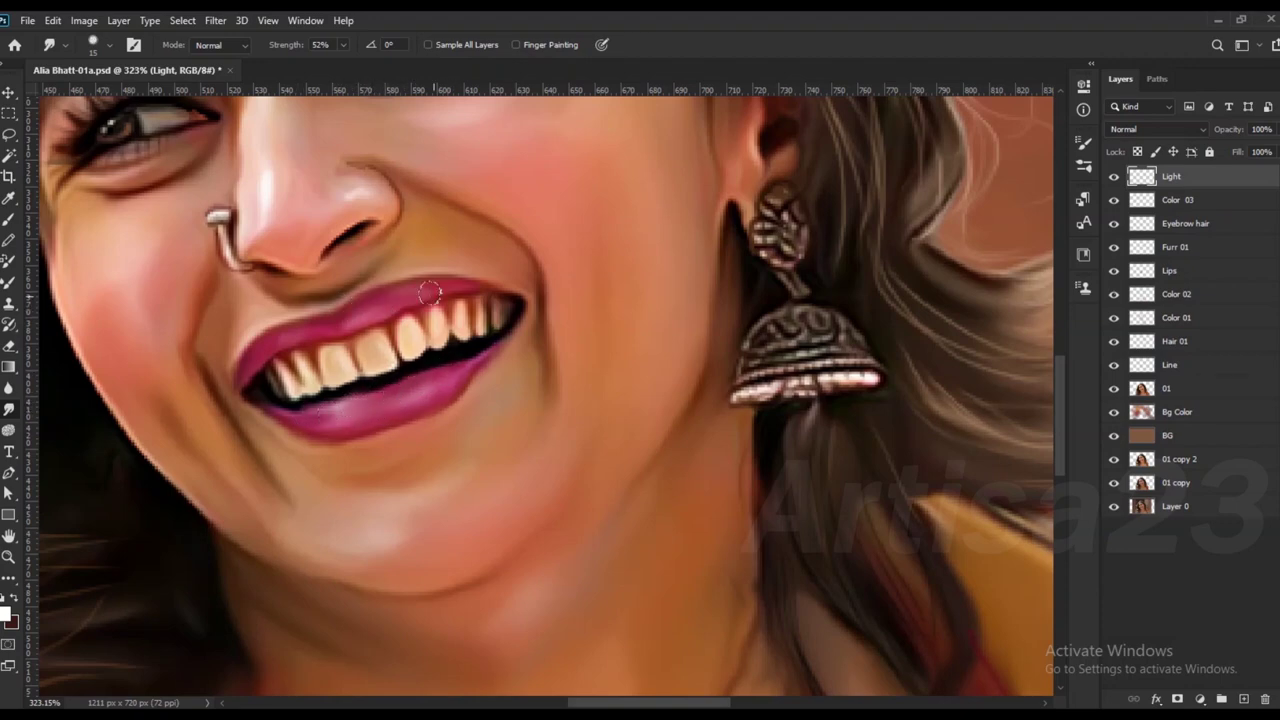
scroll(429, 292, "down", 2)
scroll(407, 322, "down", 3)
scroll(320, 309, "down", 2)
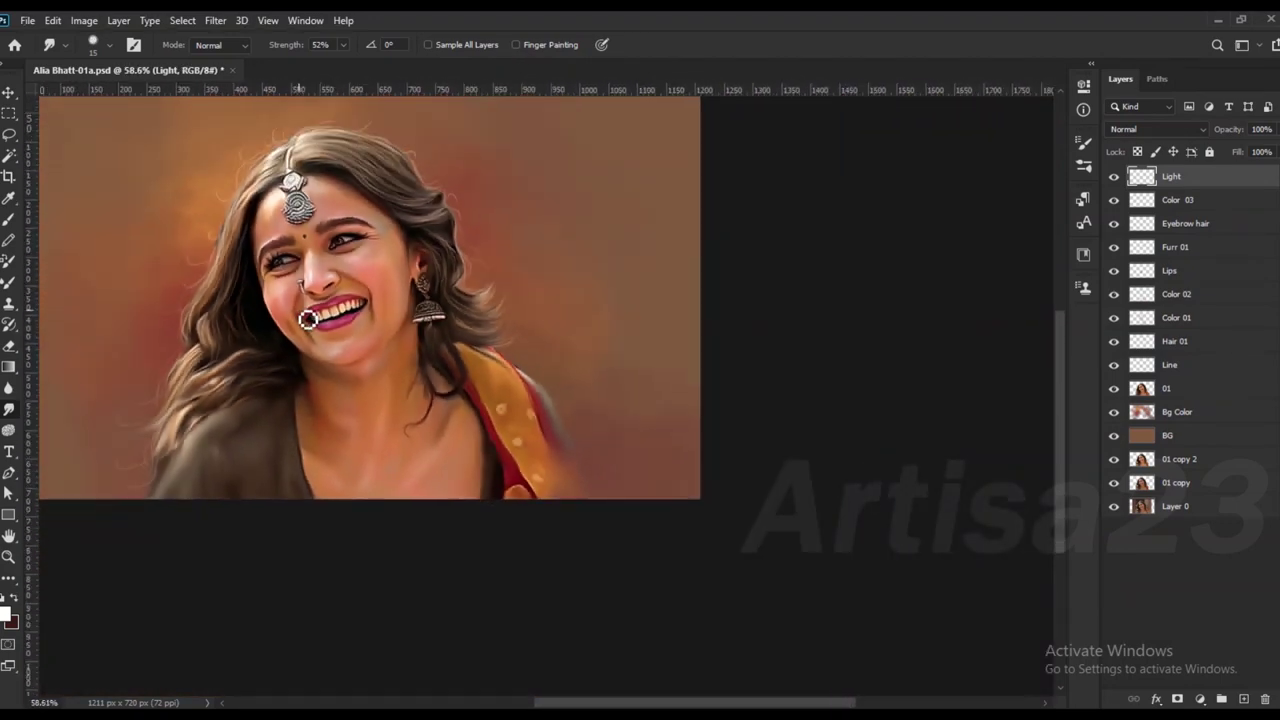
scroll(310, 300, "up", 4)
scroll(300, 341, "down", 1)
scroll(300, 341, "down", 3)
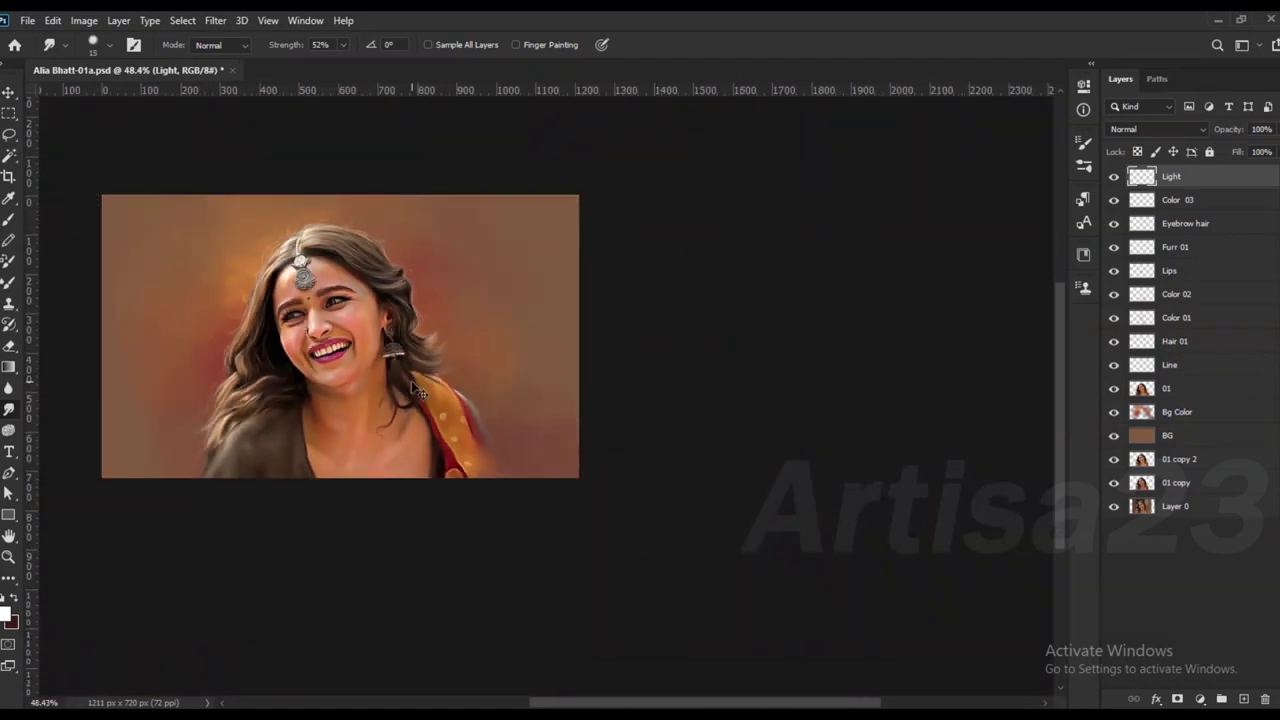
scroll(346, 349, "down", 1)
scroll(346, 345, "up", 1)
key("ctrl+shift+alt+n")
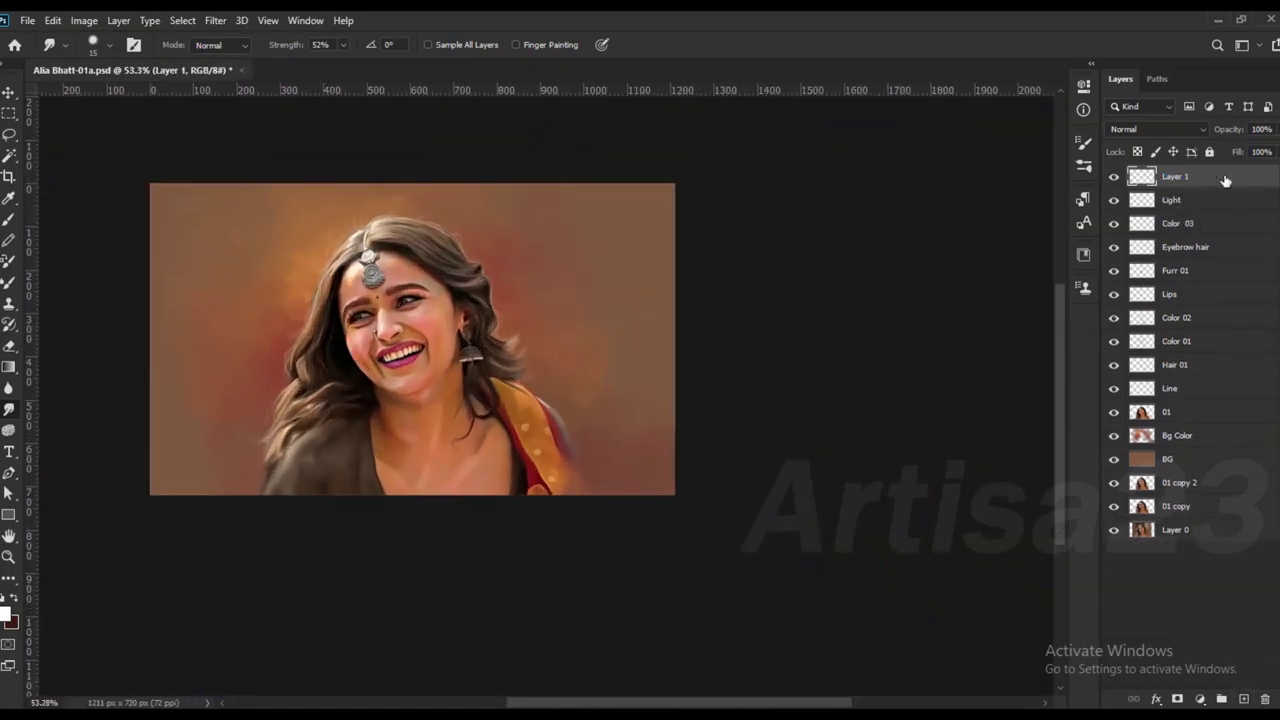
Step: Group the Light through BG layers into Group 1 and duplicate it as a backup
key("ctrl+z")
left_click(1185, 444, "shift")
key("ctrl+g")
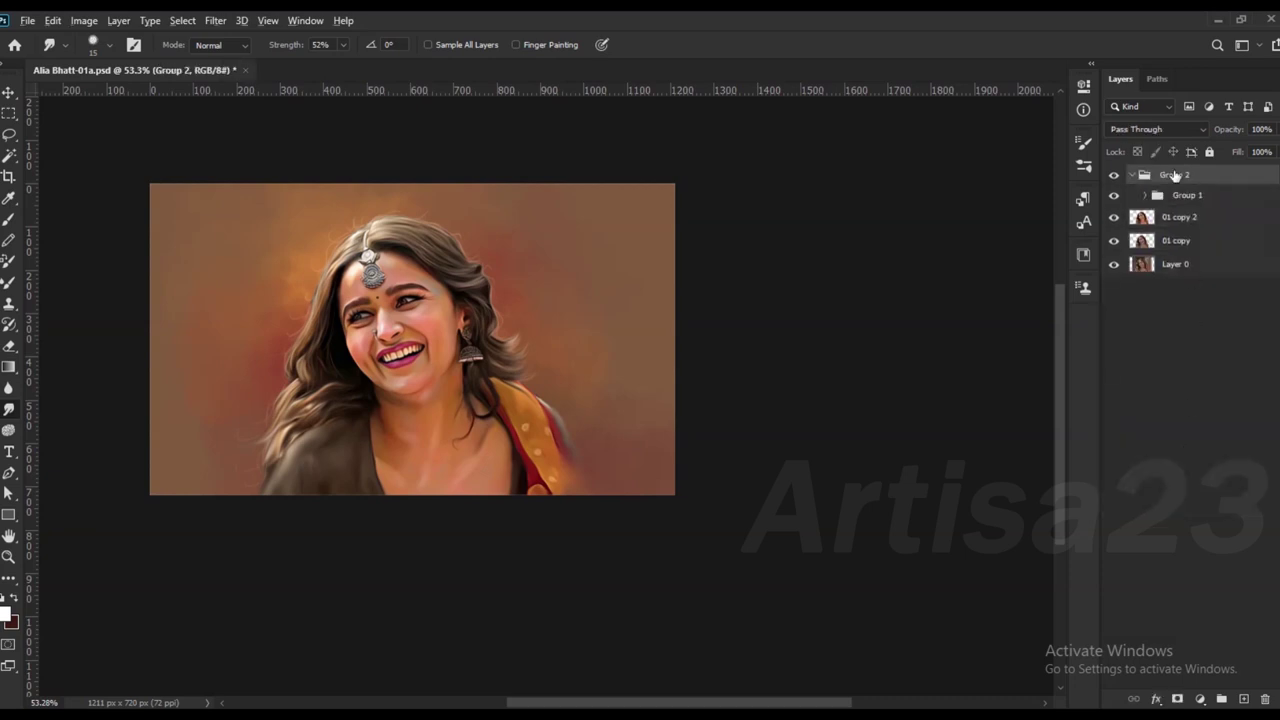
key("ctrl+j")
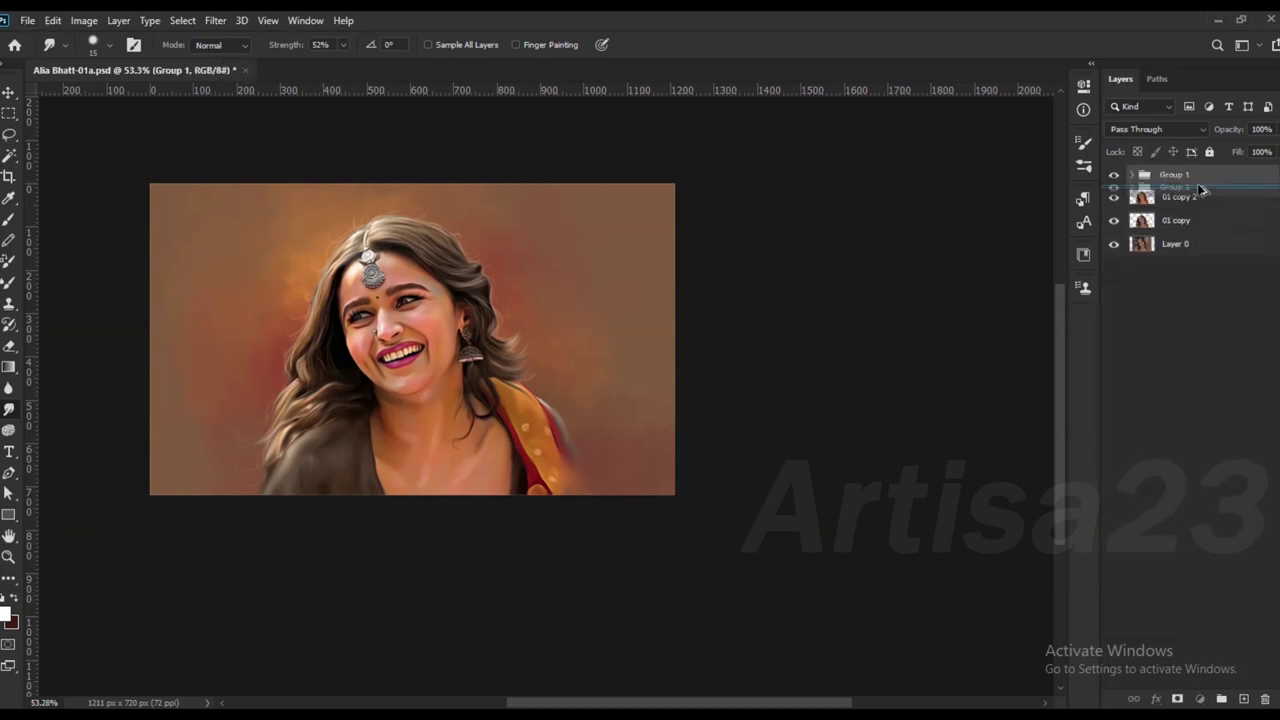
Step: Merge the group's layers, rename the result 01, and select the figure with a new layer above
left_click(1133, 175)
right_click(1193, 418)
left_click(1130, 500)
left_click(1155, 197, "ctrl")
left_click(1244, 699)
double_click(1184, 220)
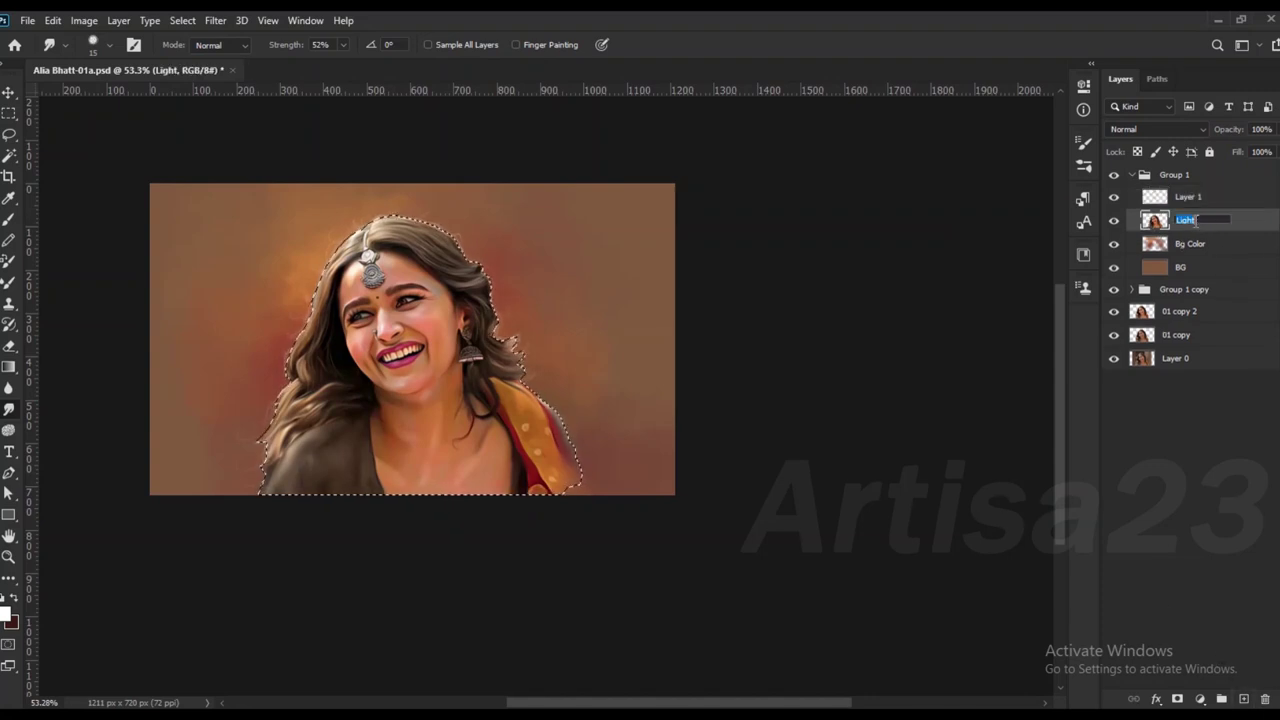
type("01")
left_click(1215, 208)
Step: Set an orange paint colour and switch to the Brush
key("i")
left_click(6, 614)
left_click(1087, 613)
left_click(1057, 506)
left_click(1231, 420)
key("b")
scroll(485, 300, "up", 2)
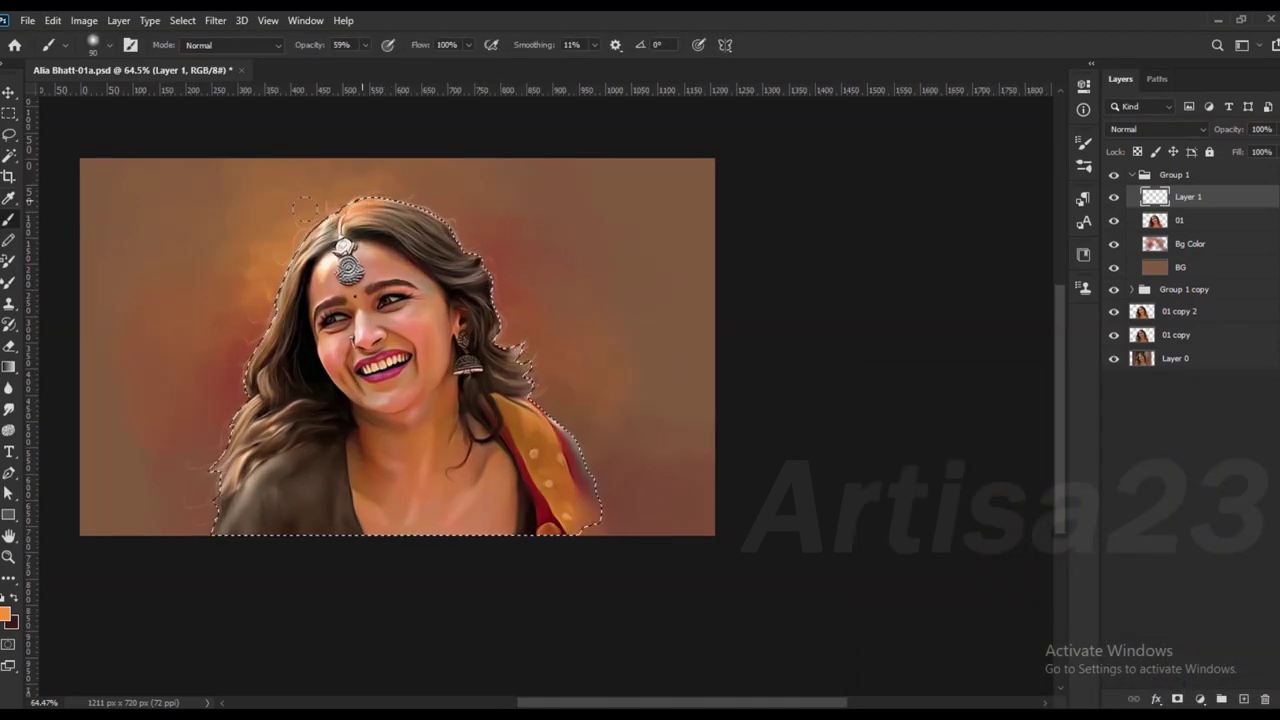
Step: Choose a lighter golden yellow-orange paint colour with a 150px brush
left_click(6, 614)
left_click(1087, 616)
left_click(1017, 429)
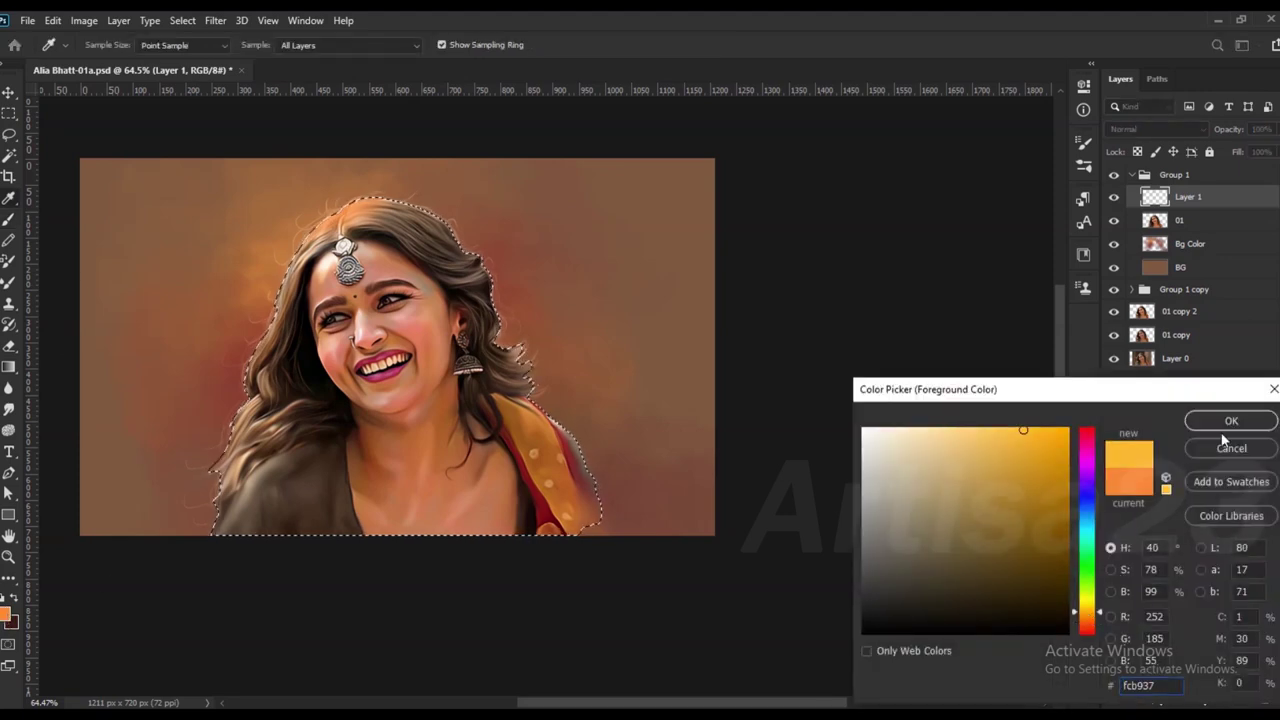
left_click(1231, 420)
key("bracketright")
Step: Paint yellow-orange over the top and sides of the hair and the dupatta's right edge
mouse_move(369, 178)
left_mouse_down()
mouse_move(300, 300)
mouse_move(240, 460)
left_mouse_up()
key("bracketleft")
key("bracketleft")
left_click_drag(420, 215, 532, 372)
left_click_drag(520, 420, 590, 490)
key("bracketleft")
key("bracketleft")
key("bracketleft")
key("bracketright")
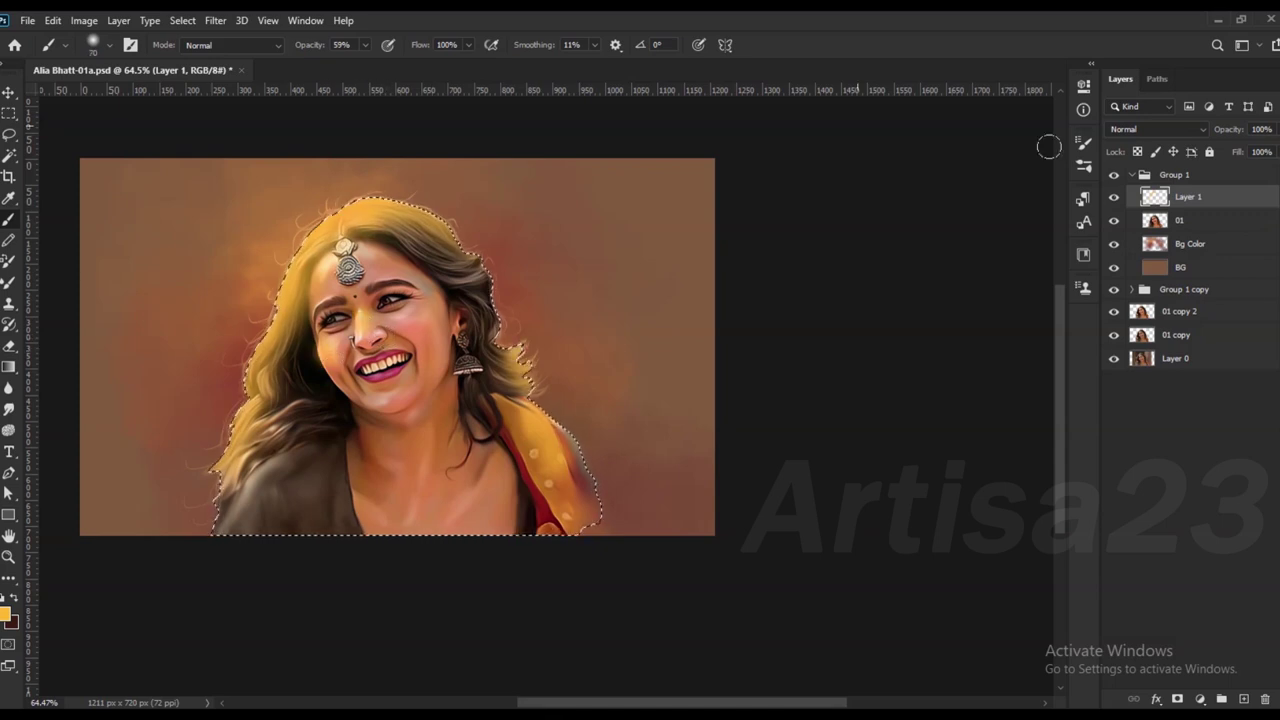
Step: Set Layer 1 to Overlay, deselect, and raise its fill to 74%
left_click(1176, 130)
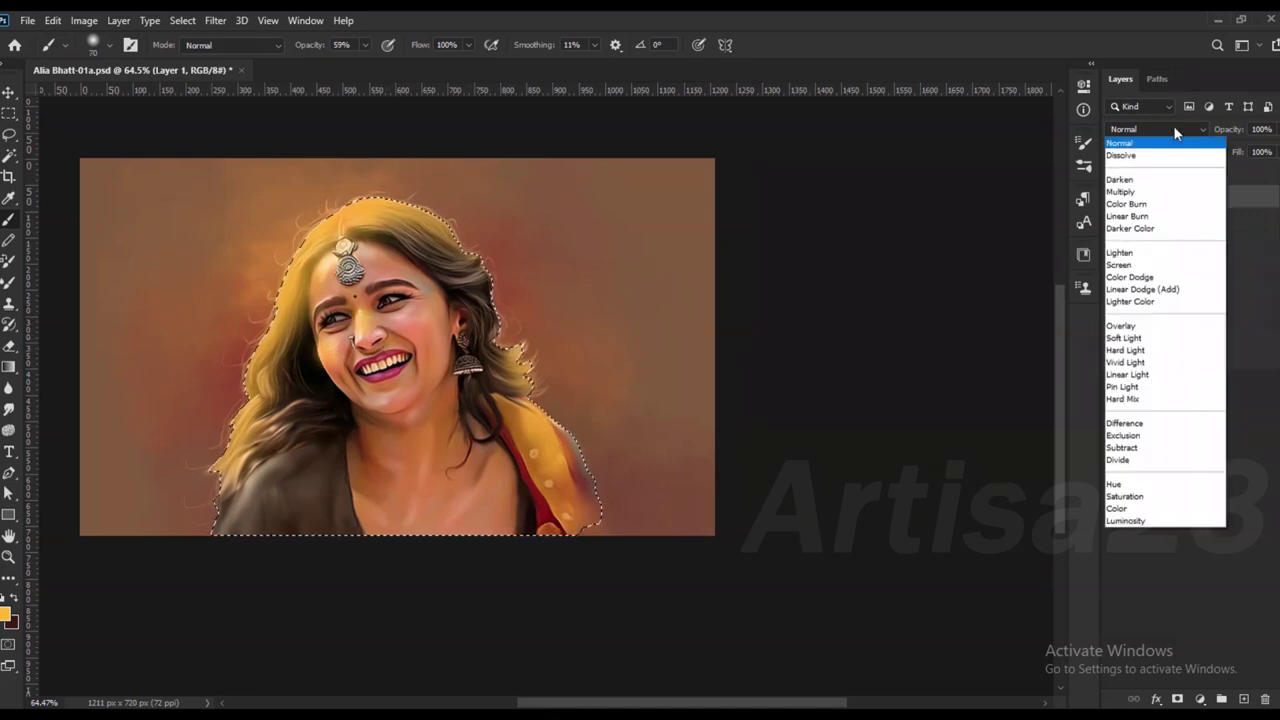
left_click(1120, 326)
key("ctrl+d")
key("v")
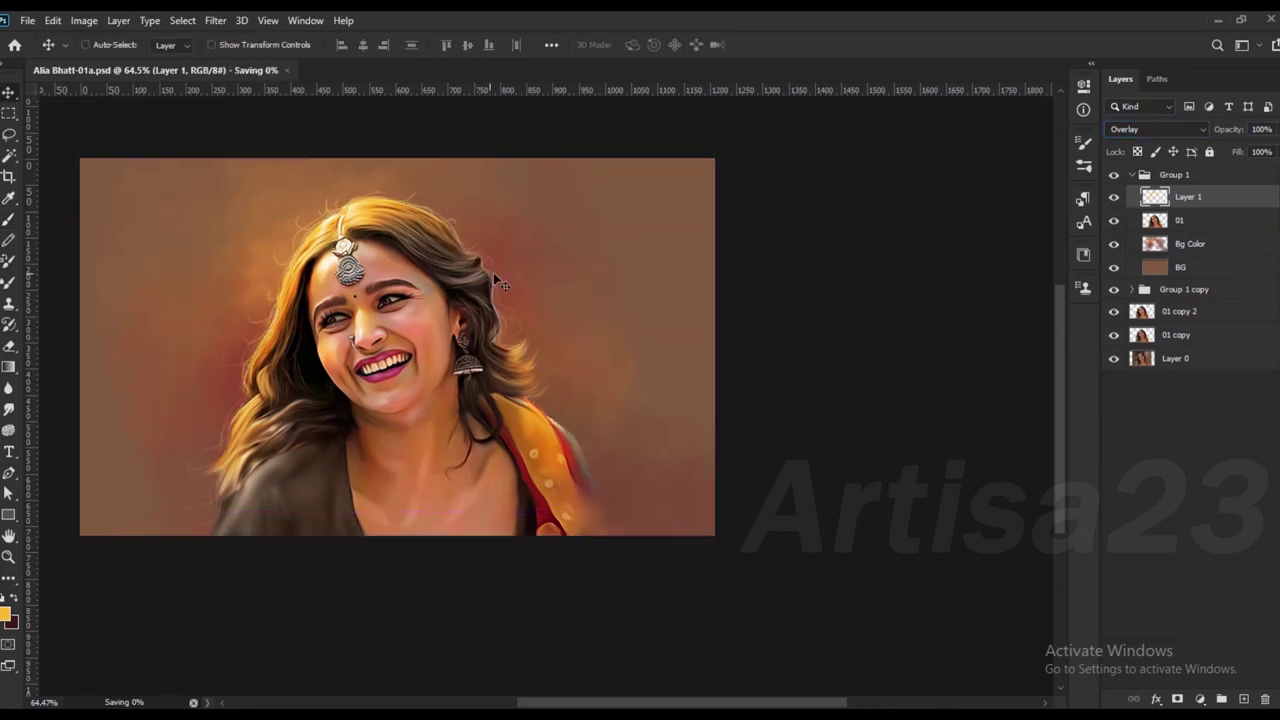
left_click_drag(1251, 177, 1262, 177)
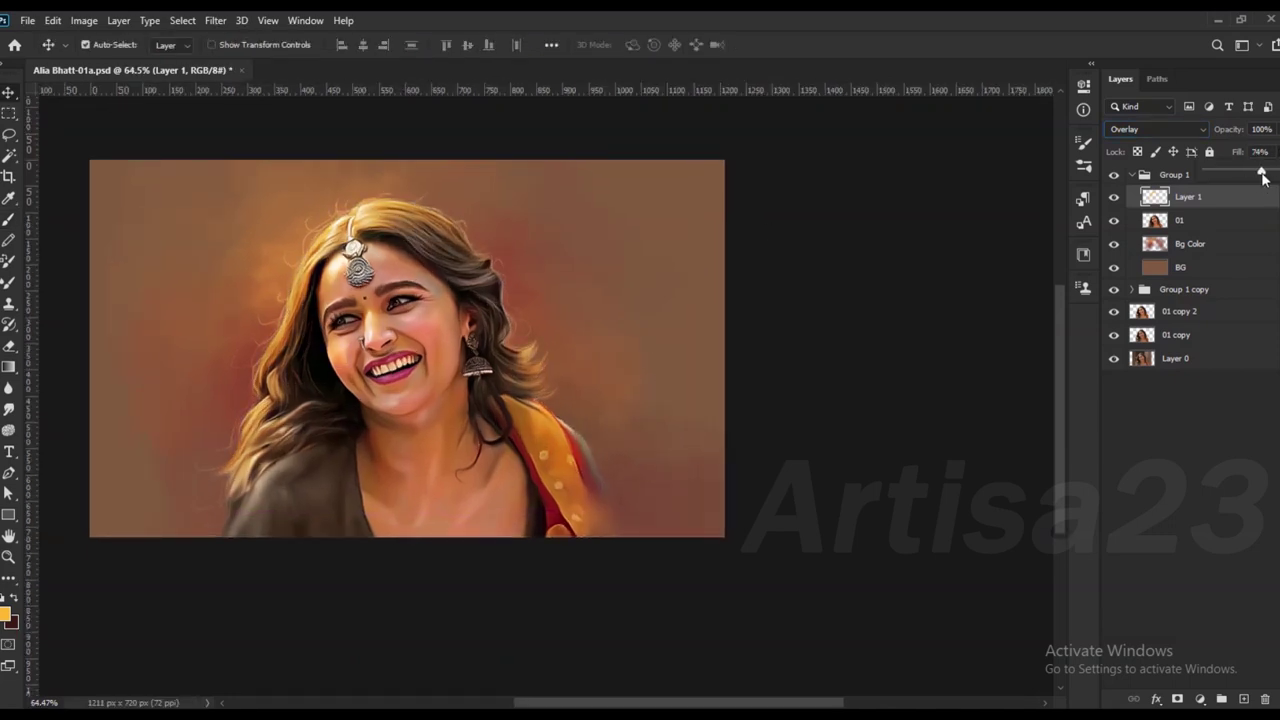
left_click(84, 20)
Step: Apply Color Balance +36 red in the midtones to Layer 1 at 89% opacity
left_click(330, 163)
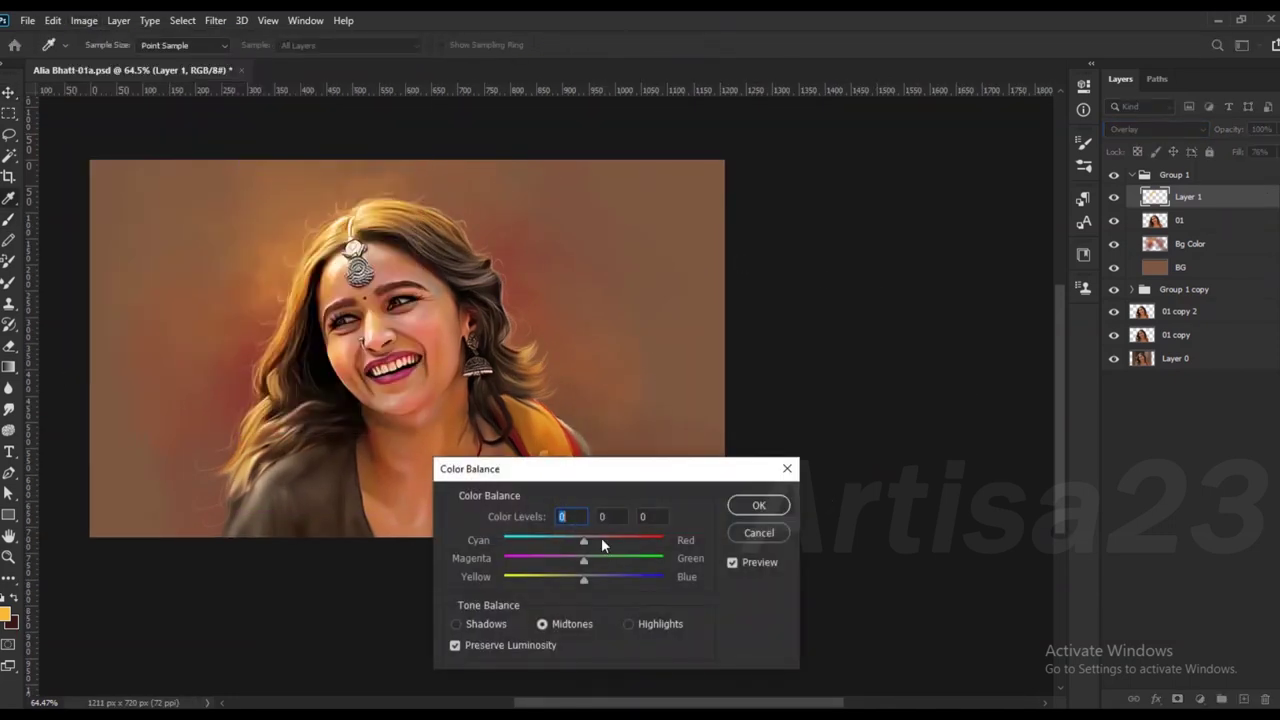
left_click(758, 505)
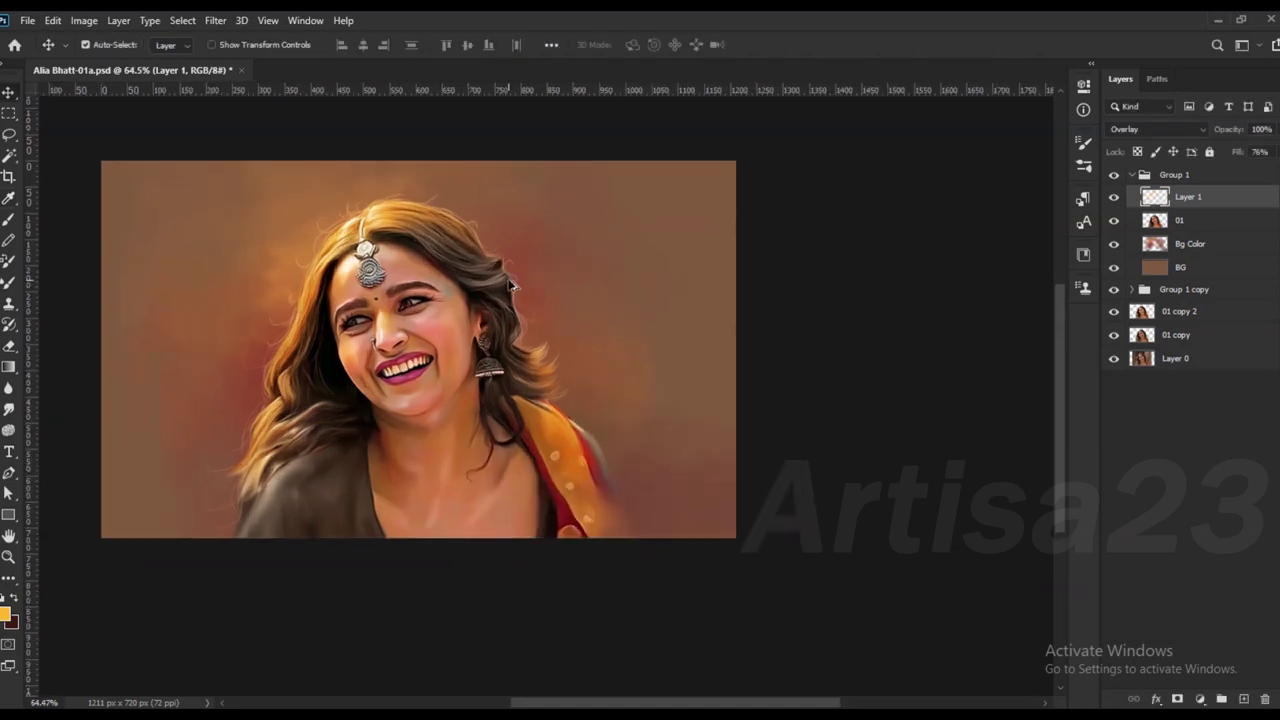
scroll(400, 300, "up", 1)
key("r")
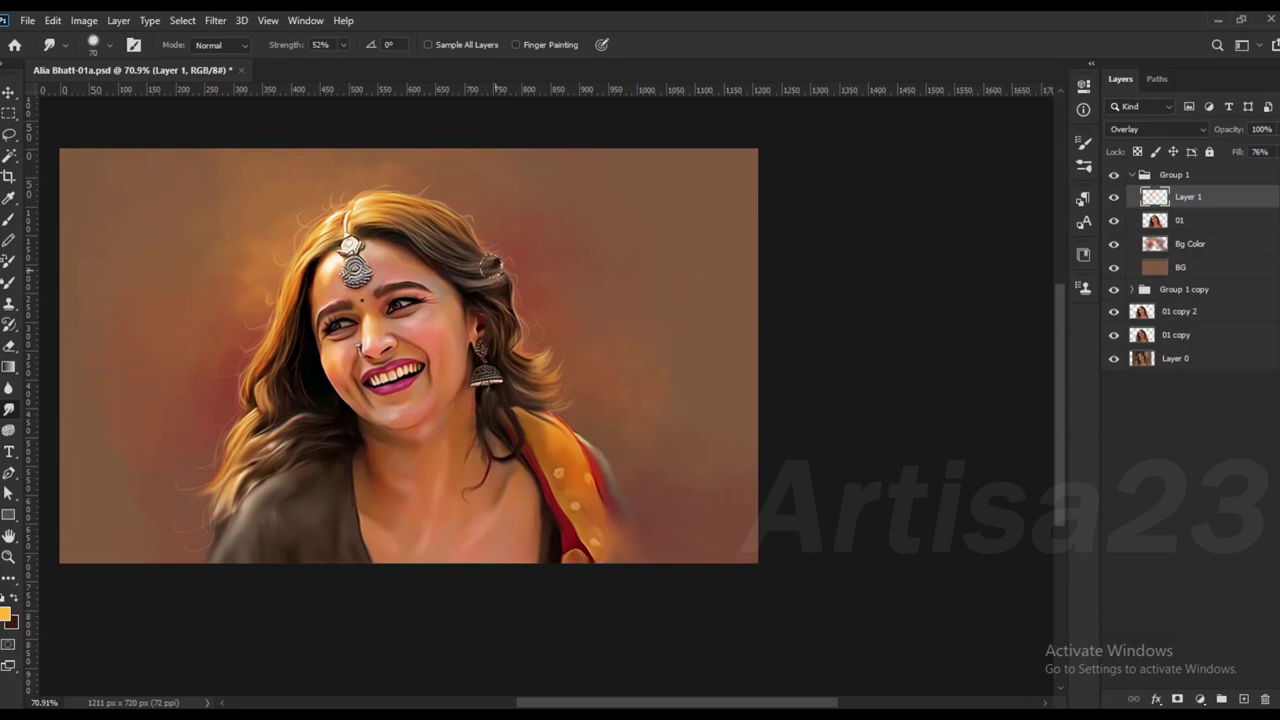
scroll(382, 306, "up", 1)
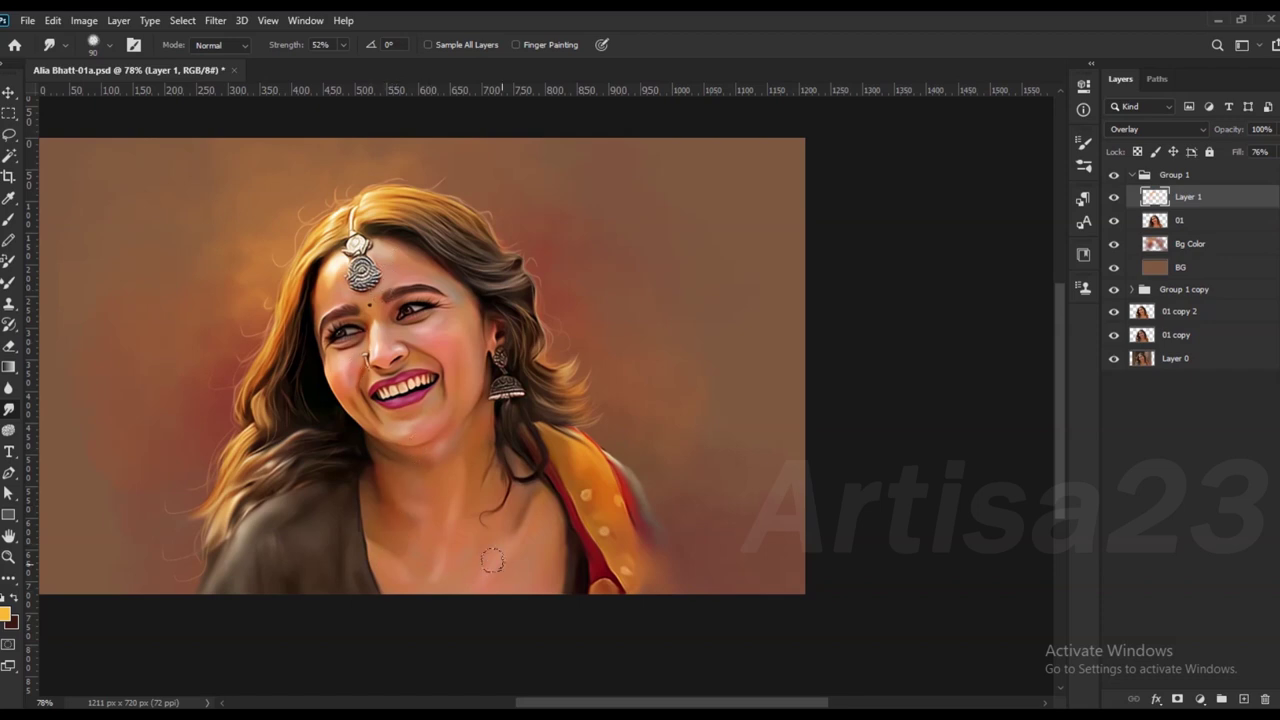
scroll(358, 216, "down", 1)
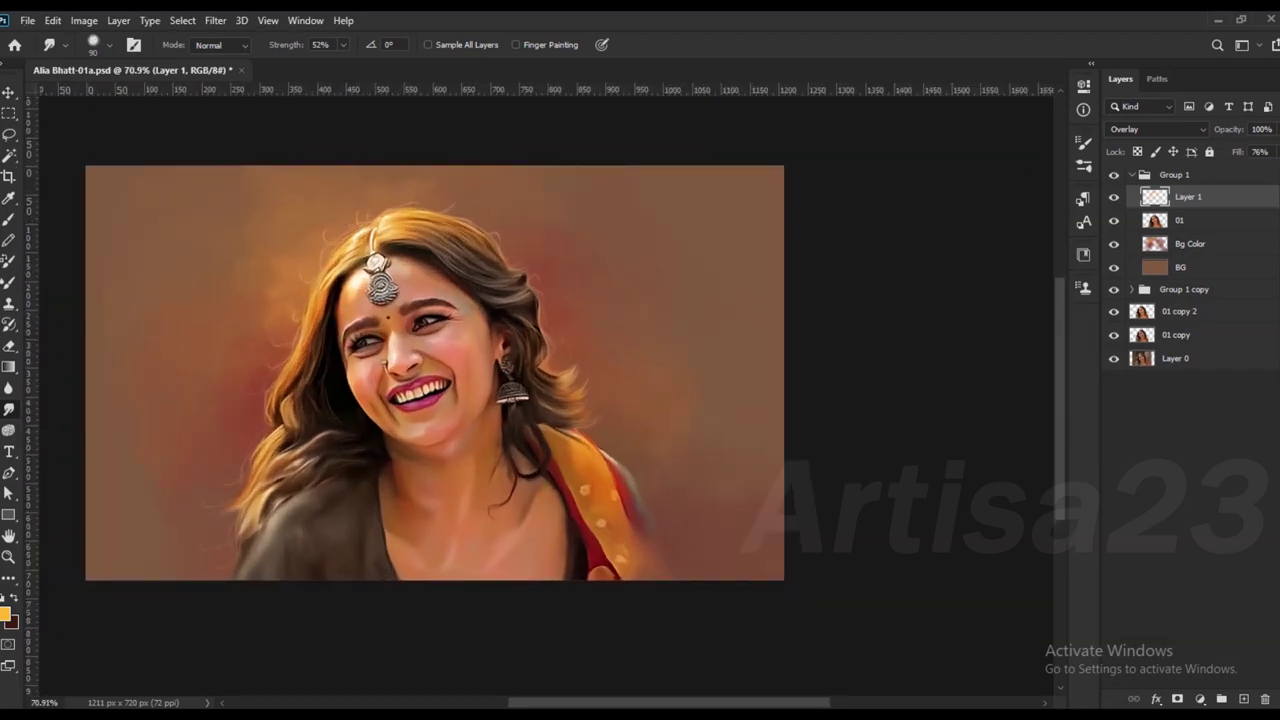
left_click(84, 20)
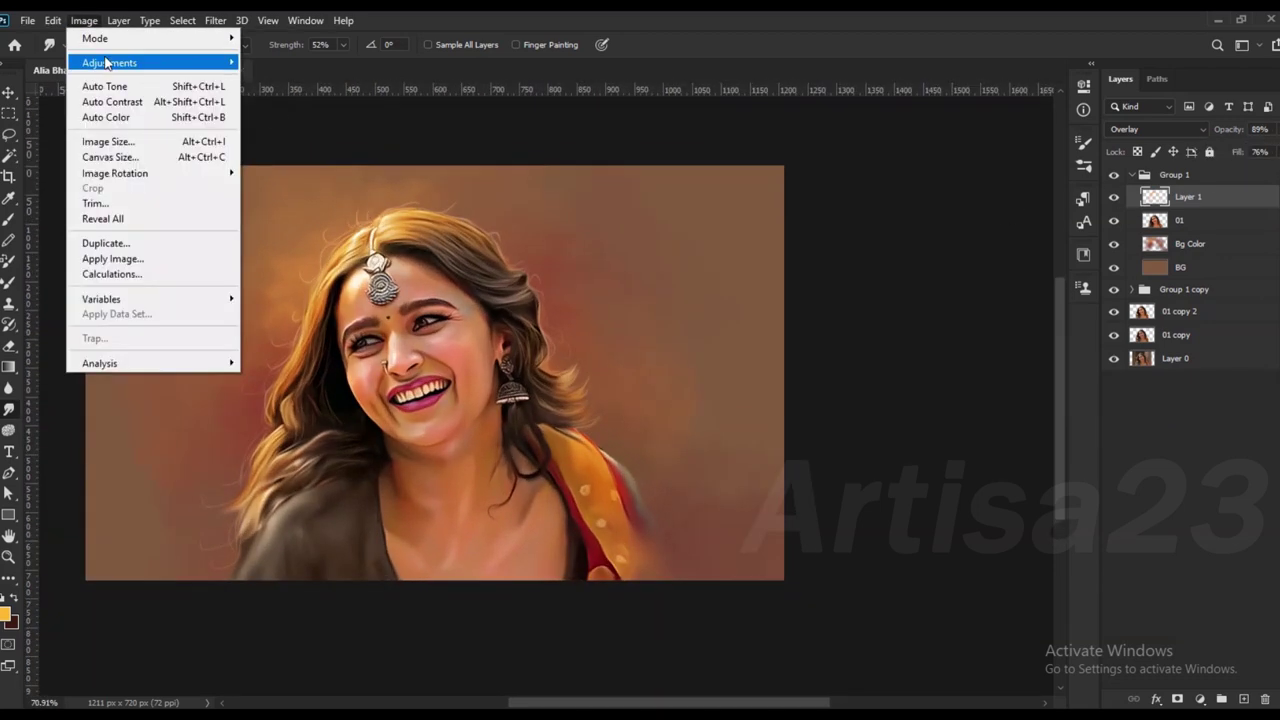
left_click(282, 163)
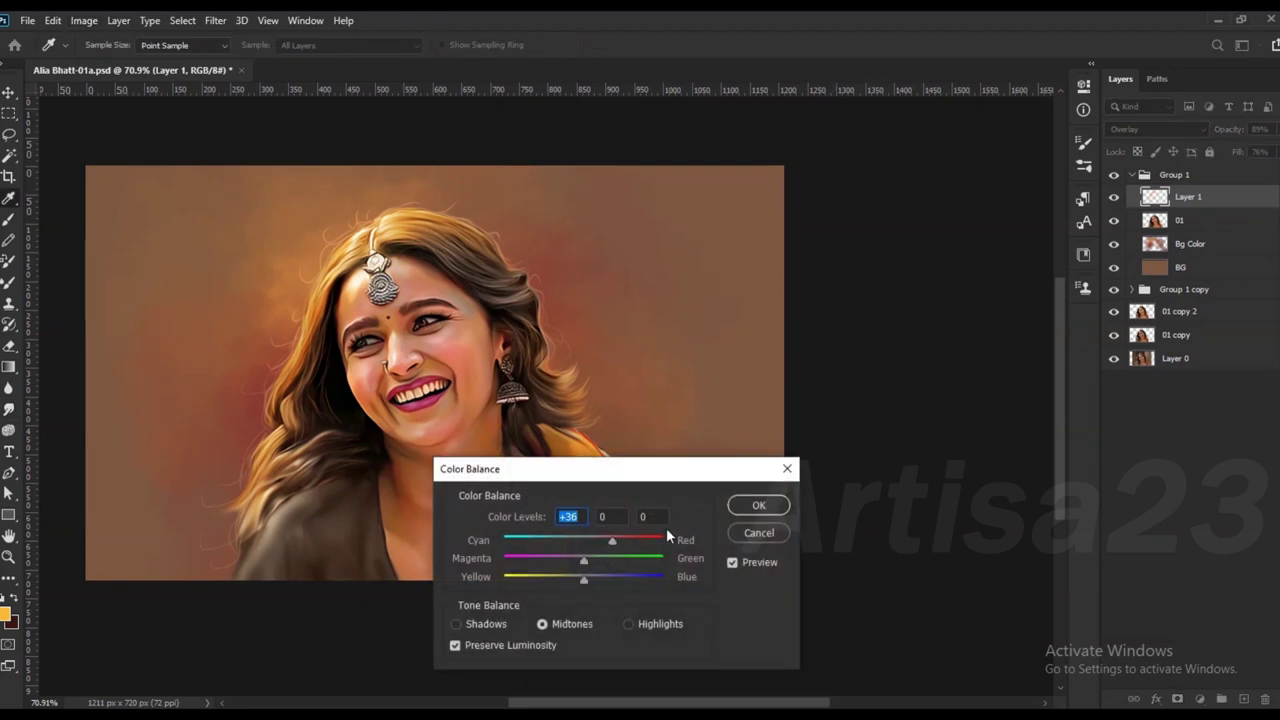
left_click(758, 505)
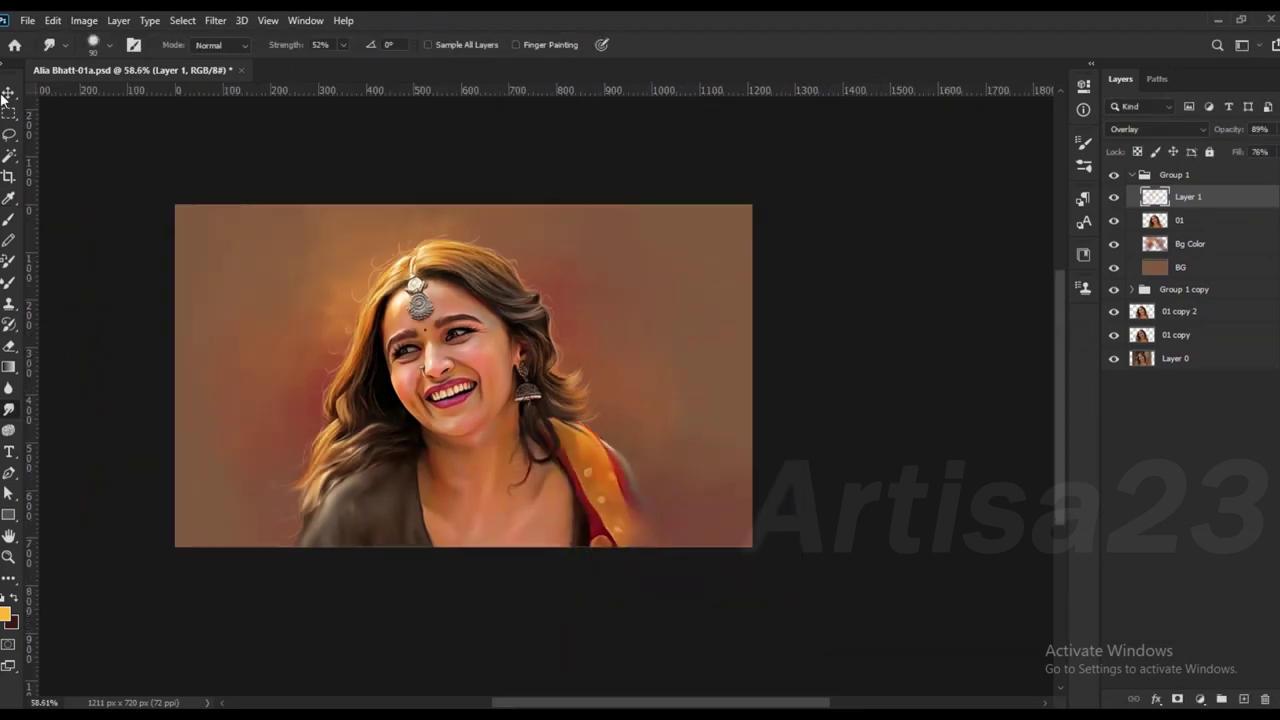
left_click(7, 92)
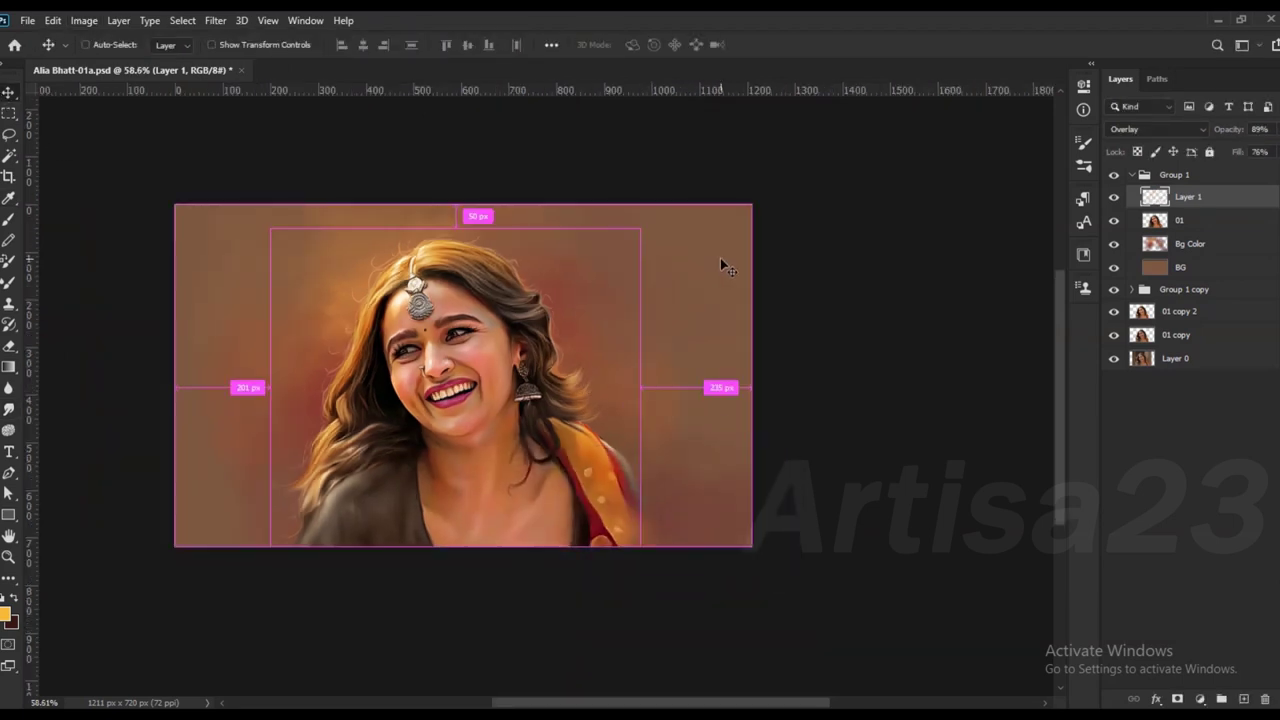
scroll(530, 310, "up", 1)
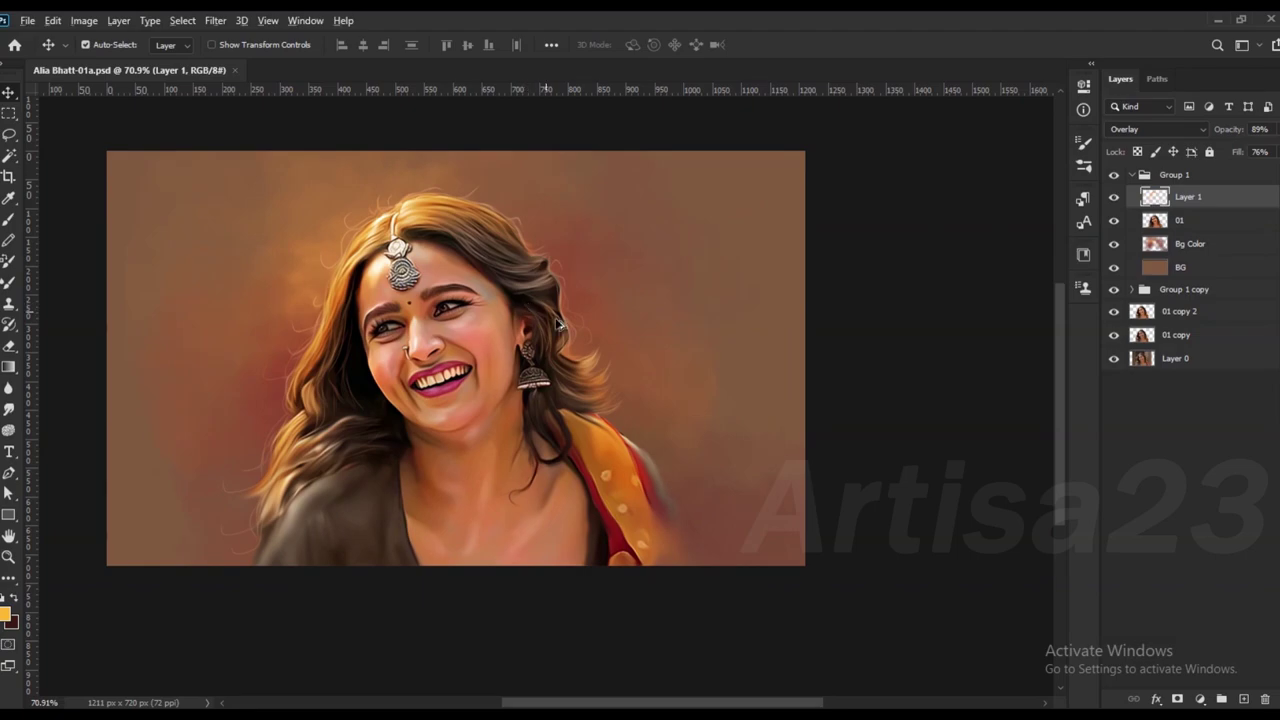